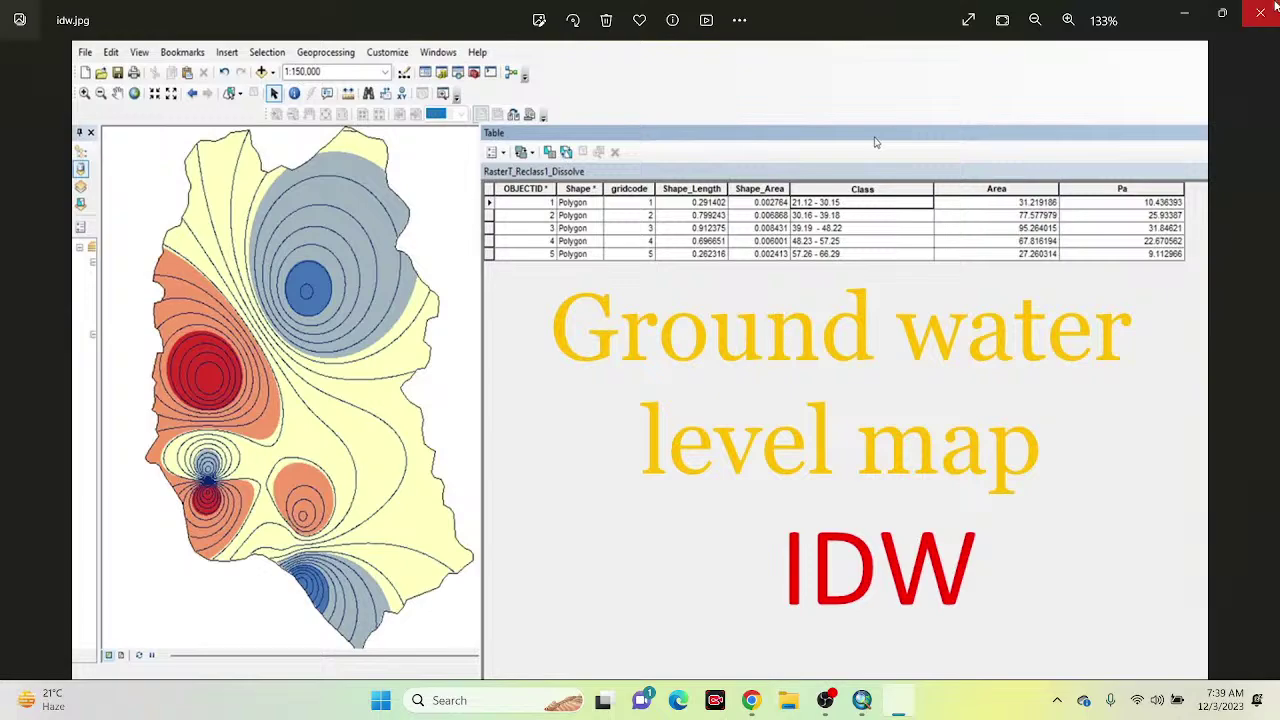
Step: Open water_level.csv from the Downloads folder in Excel and maximize its window
left_click(1184, 13)
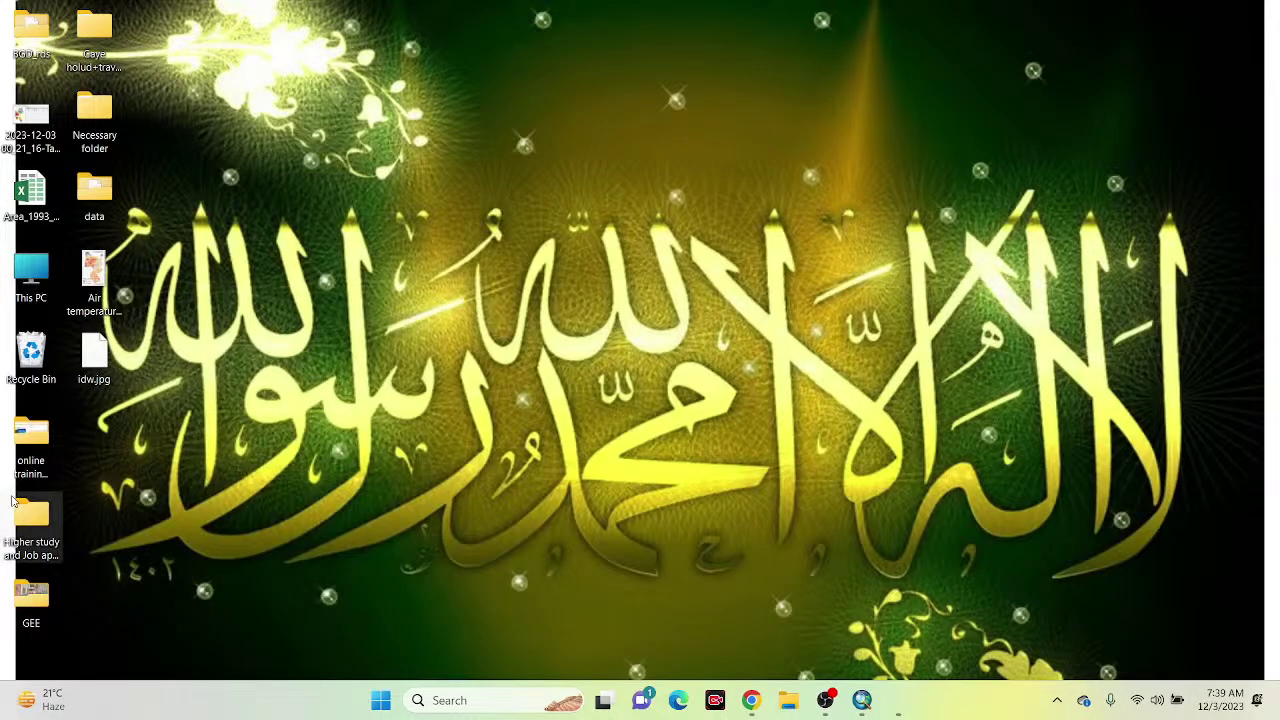
double_click(17, 282)
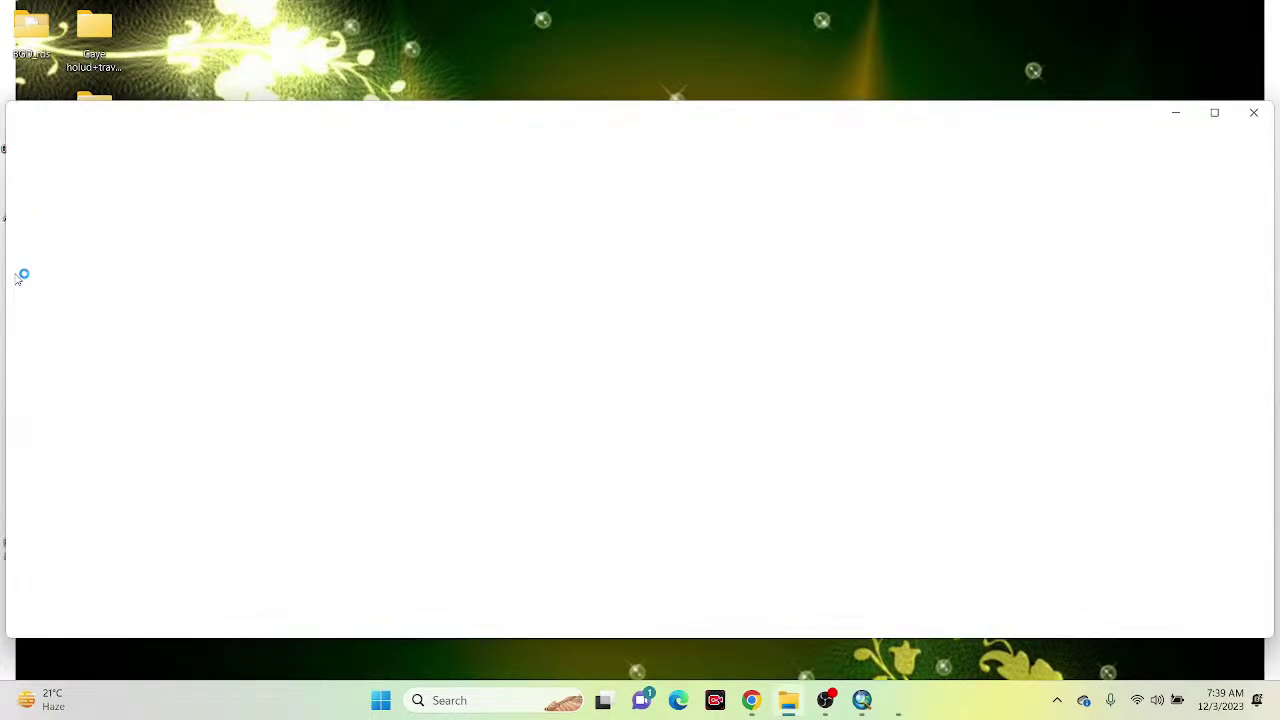
left_click(1214, 112)
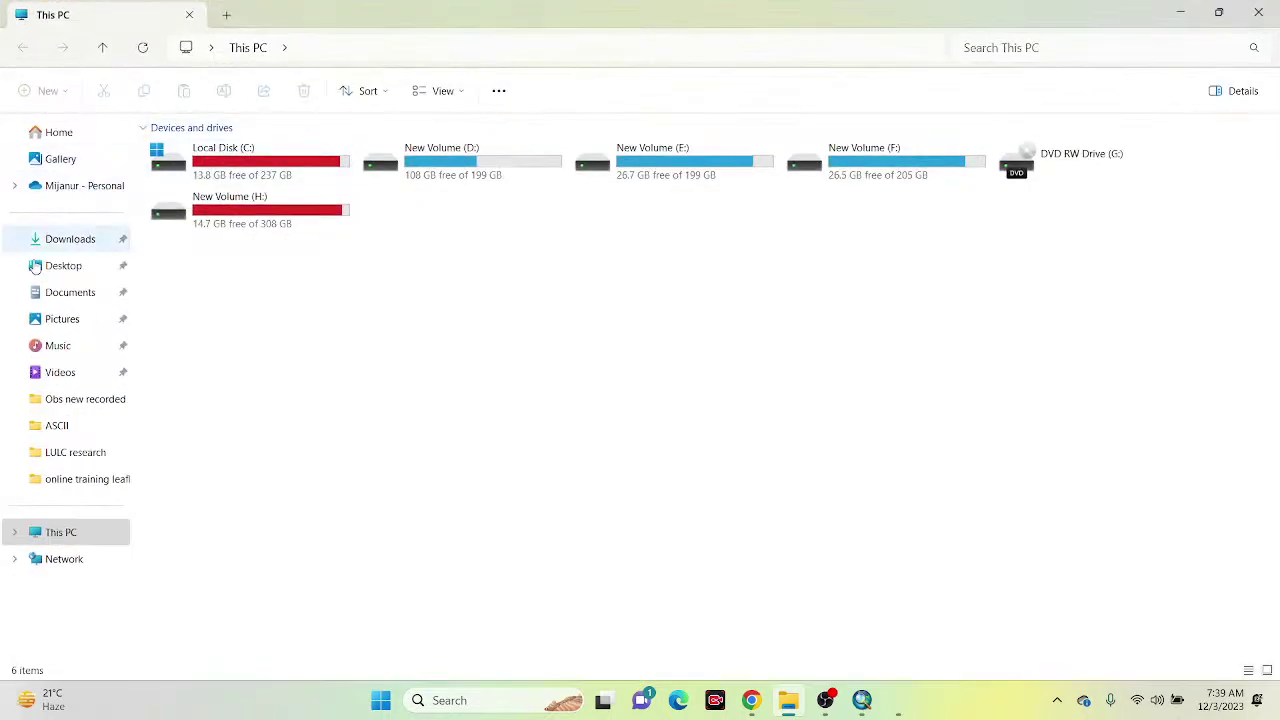
left_click(80, 239)
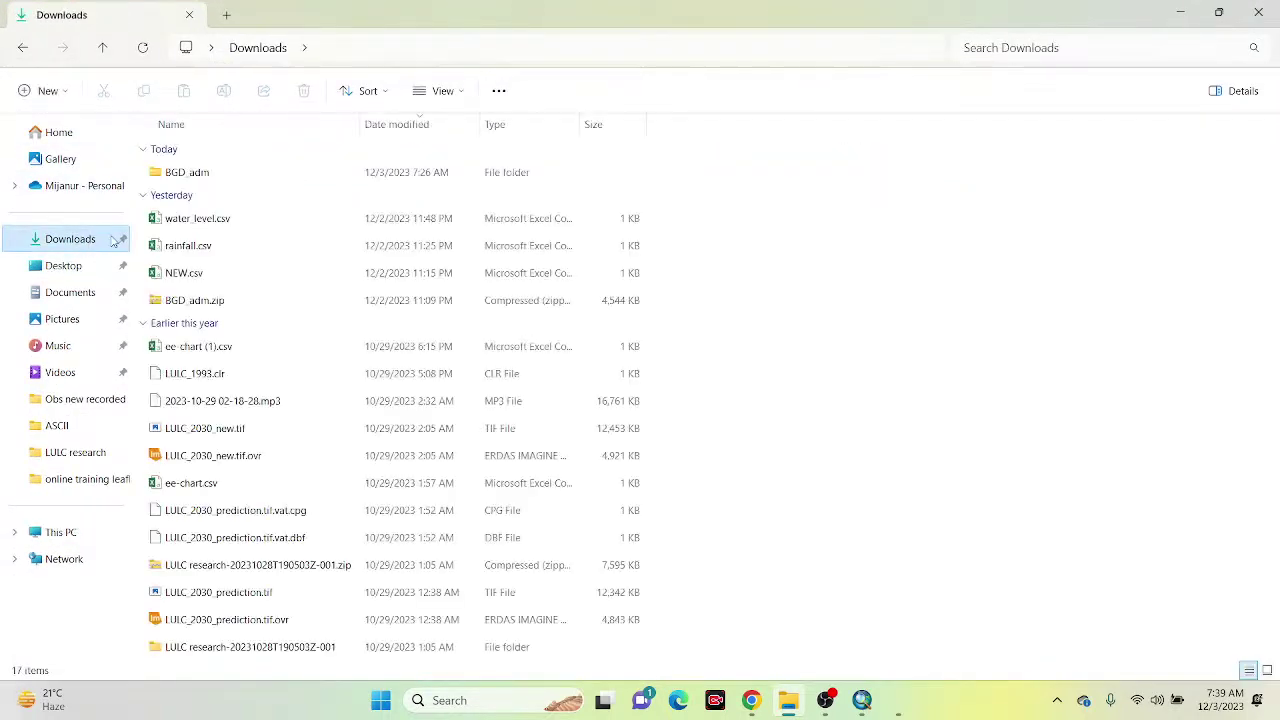
left_click(214, 222)
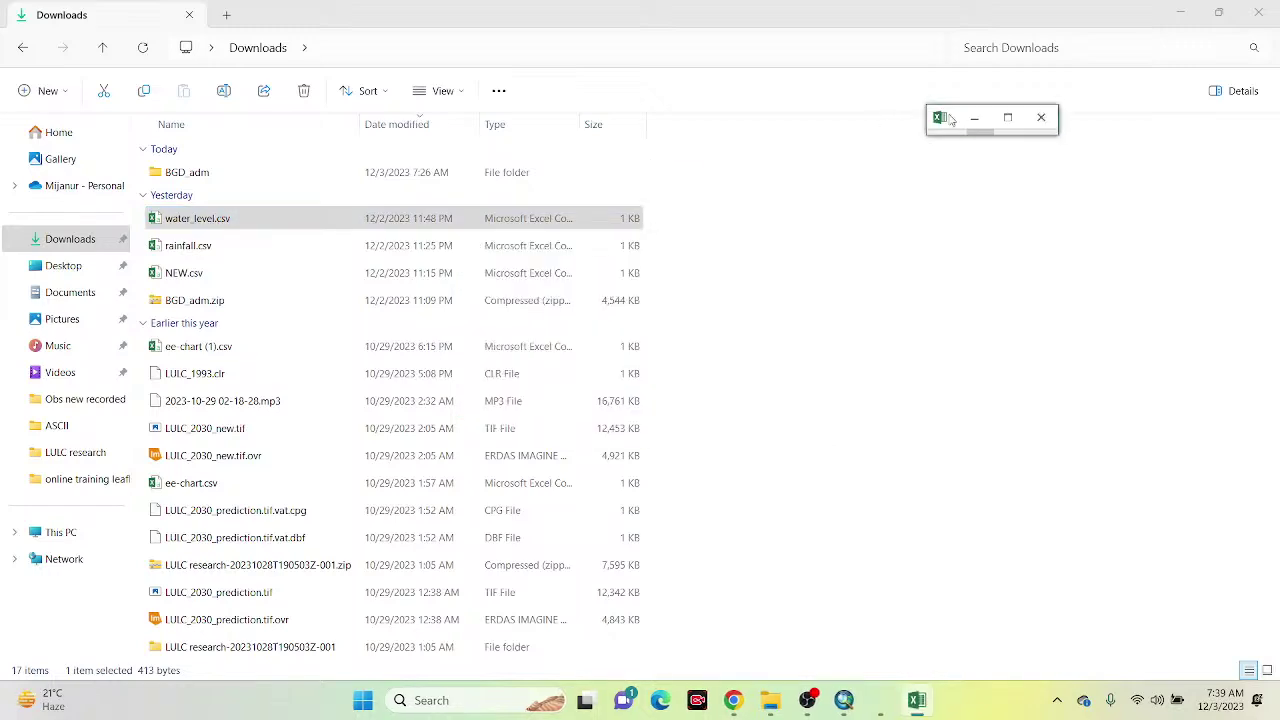
left_click(1006, 119)
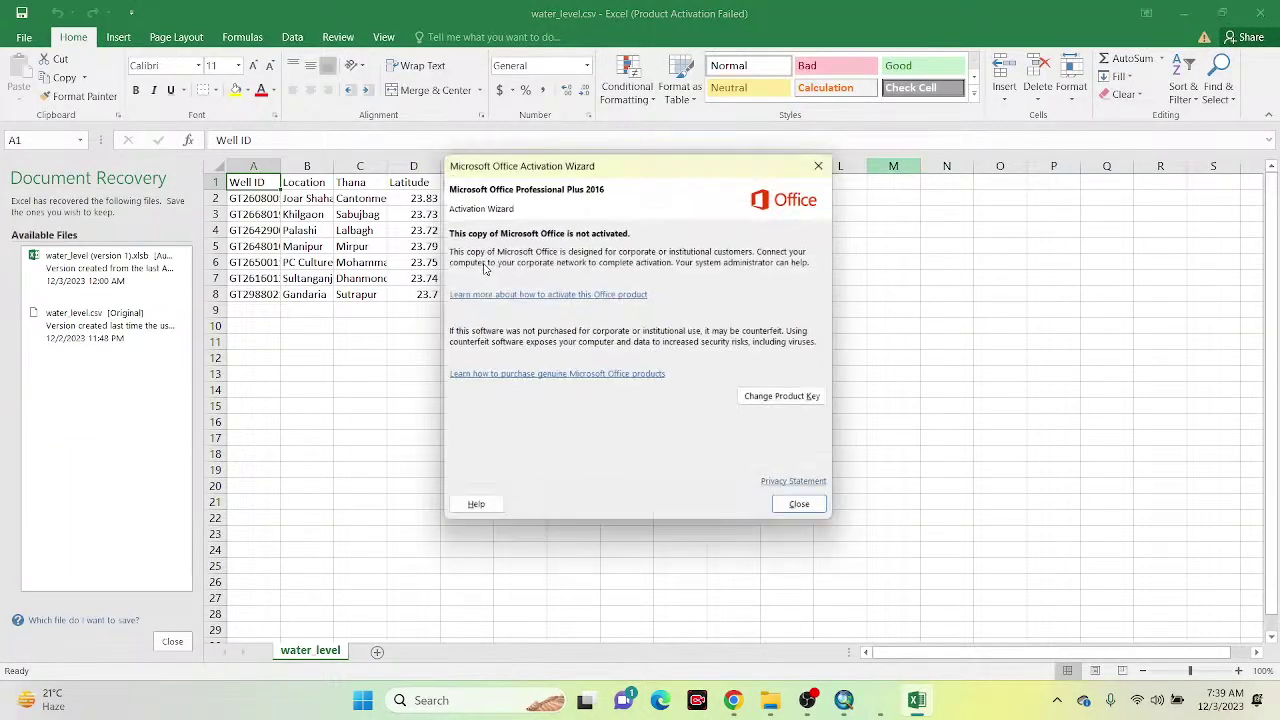
Step: Dismiss the Office activation notice and close the document recovery list, removing the recovered files
left_click(828, 164)
left_click(610, 256)
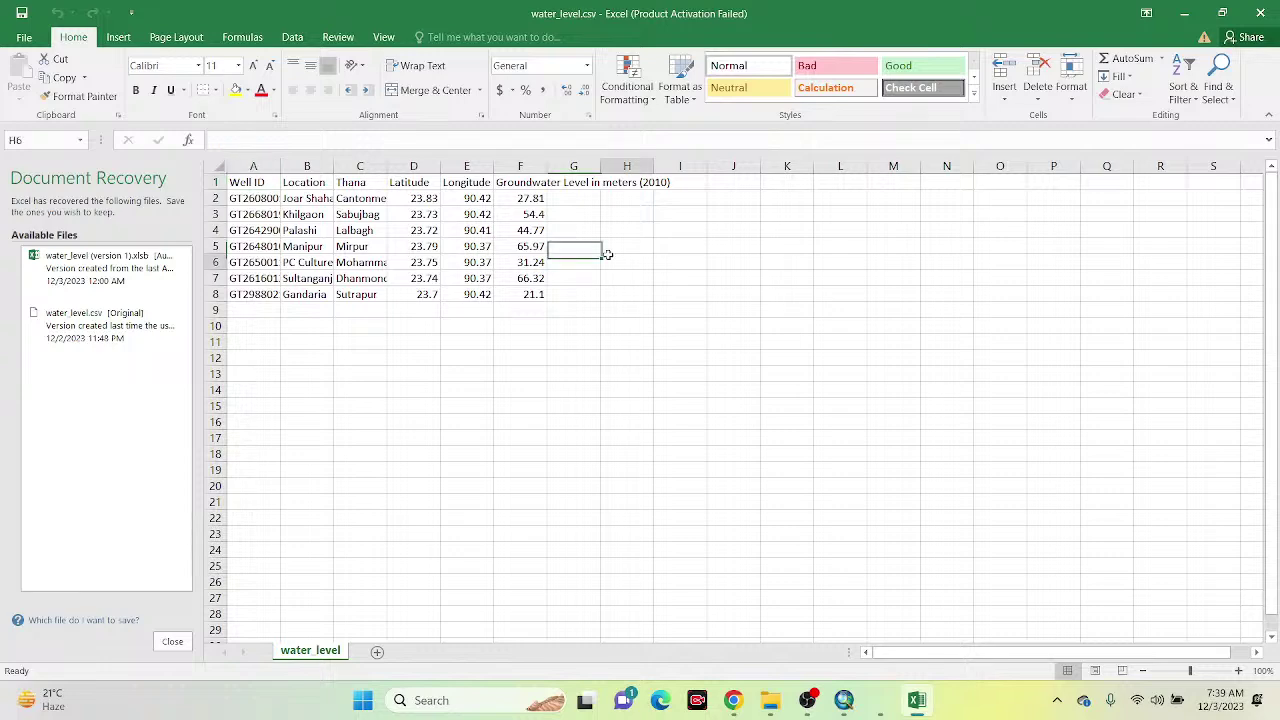
left_click(172, 641)
left_click(422, 272)
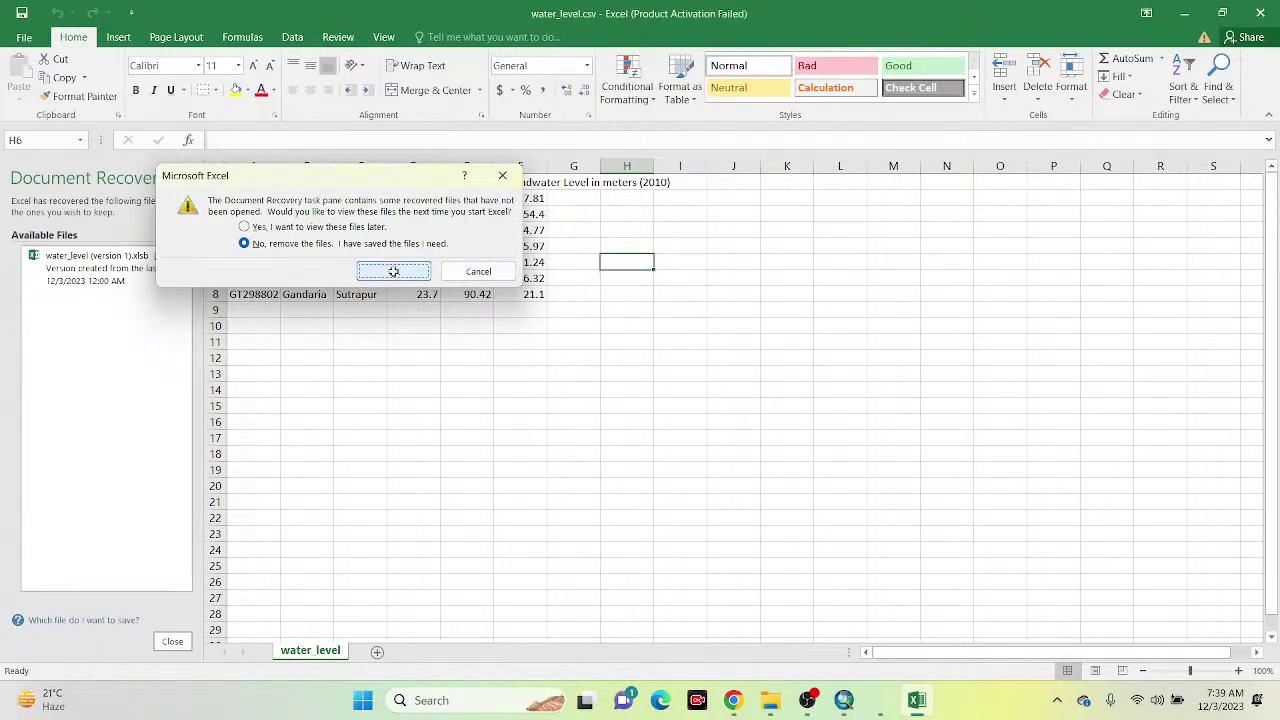
Step: Widen columns A to F of the water_level sheet and review the location, thana, coordinate and groundwater level data
left_click_drag(76, 166, 295, 166)
left_click(220, 198)
left_click_drag(218, 215, 214, 294)
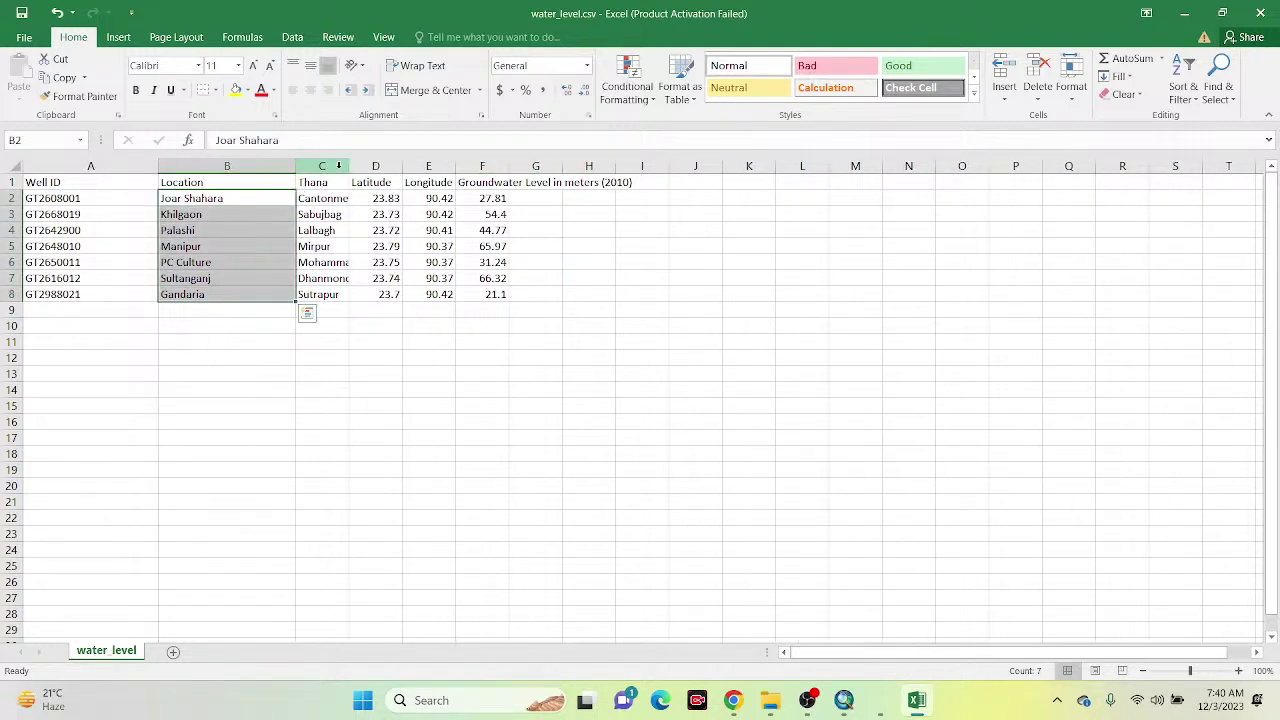
left_click_drag(348, 166, 403, 166)
left_click_drag(322, 198, 334, 296)
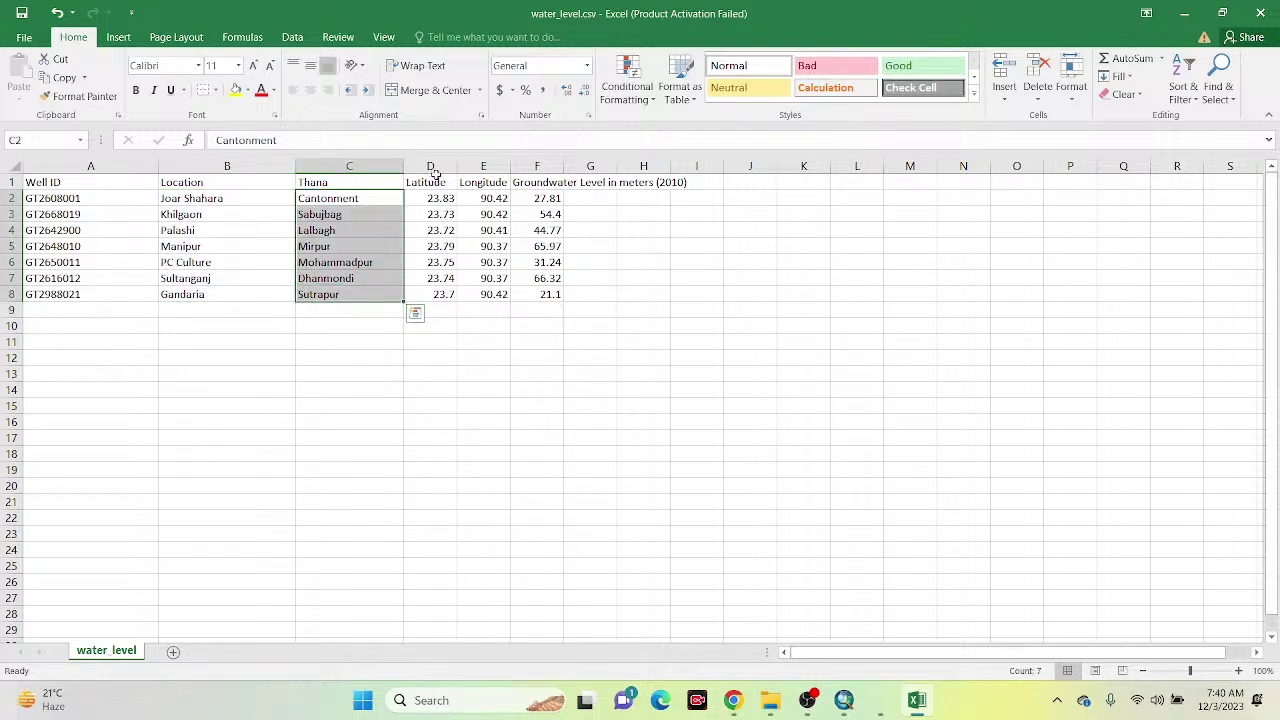
left_click_drag(460, 169, 467, 292)
left_click_drag(514, 198, 528, 306)
left_click_drag(603, 165, 714, 296)
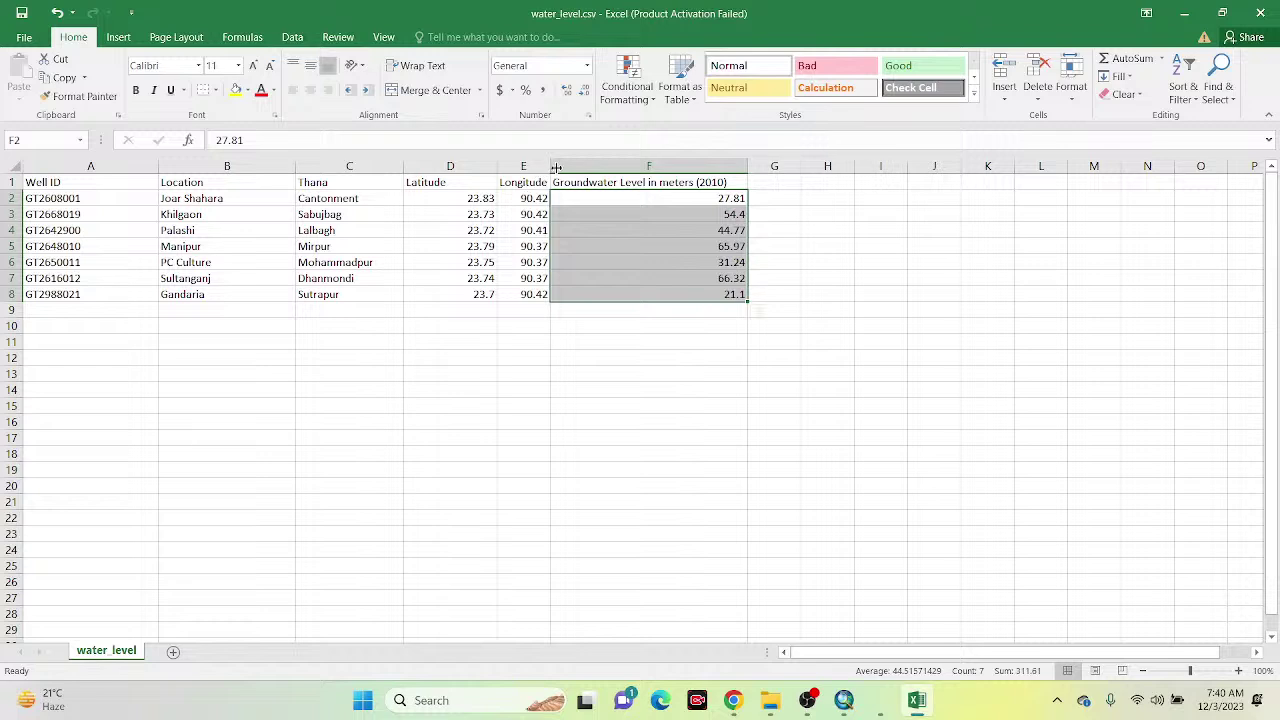
left_click_drag(546, 167, 568, 167)
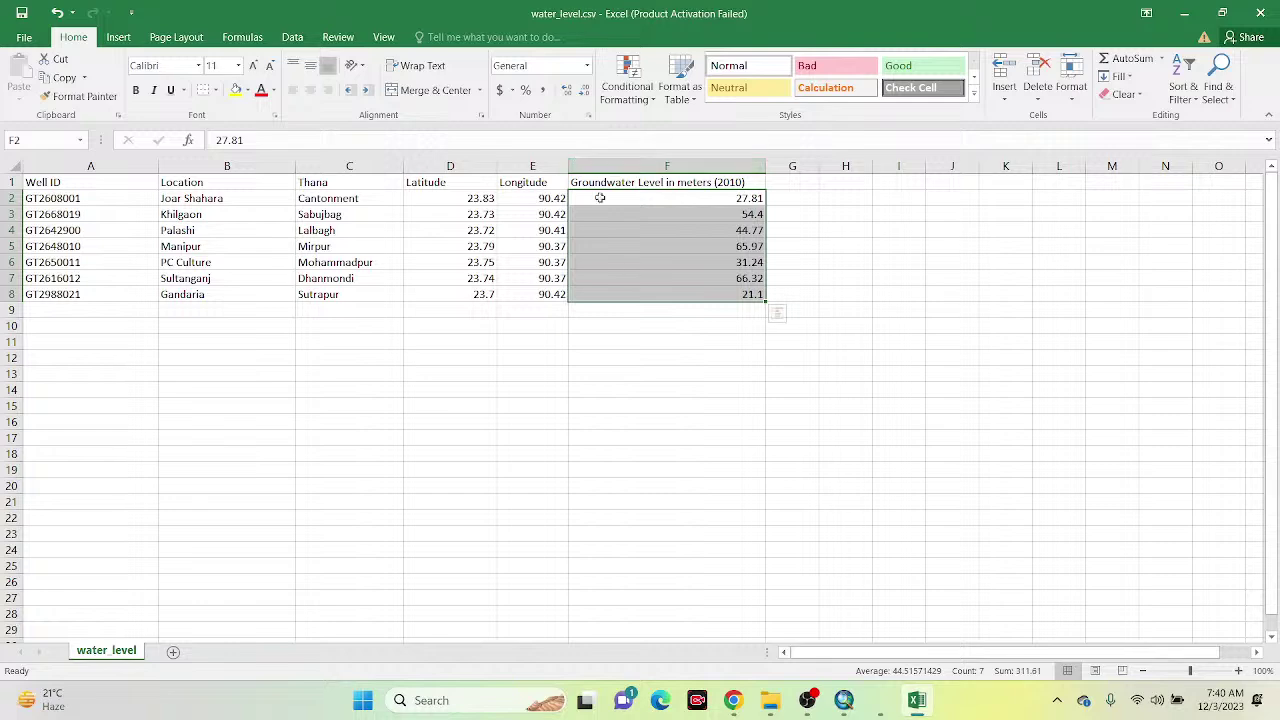
Step: Switch to ArcMap and choose water_level.csv from Downloads as the table for Add XY Data
mouse_move(836, 698)
left_click(827, 624)
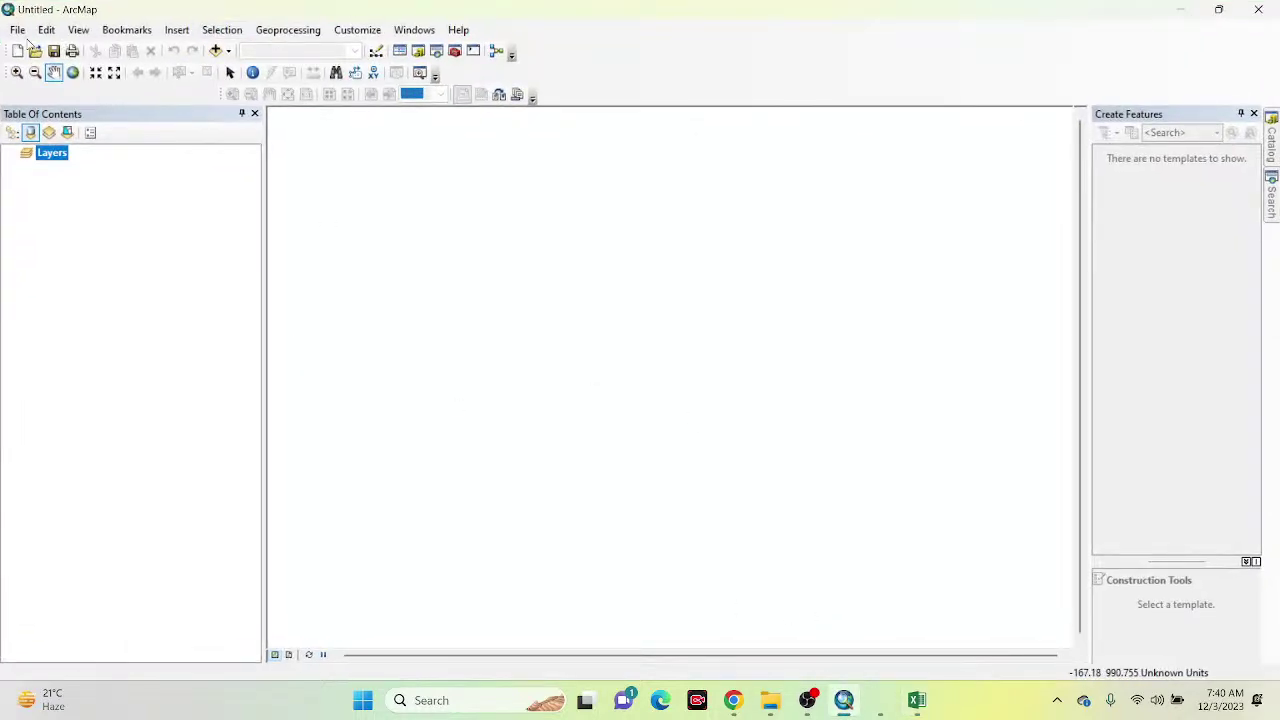
left_click(18, 30)
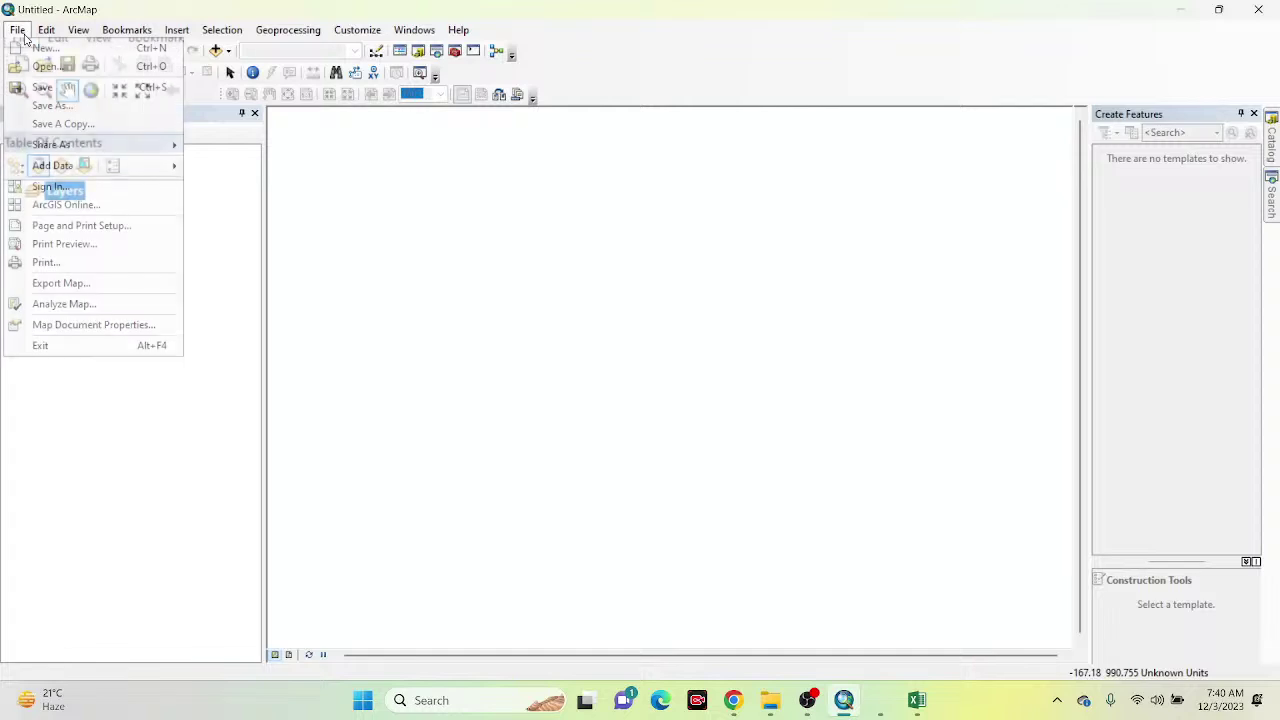
mouse_move(83, 170)
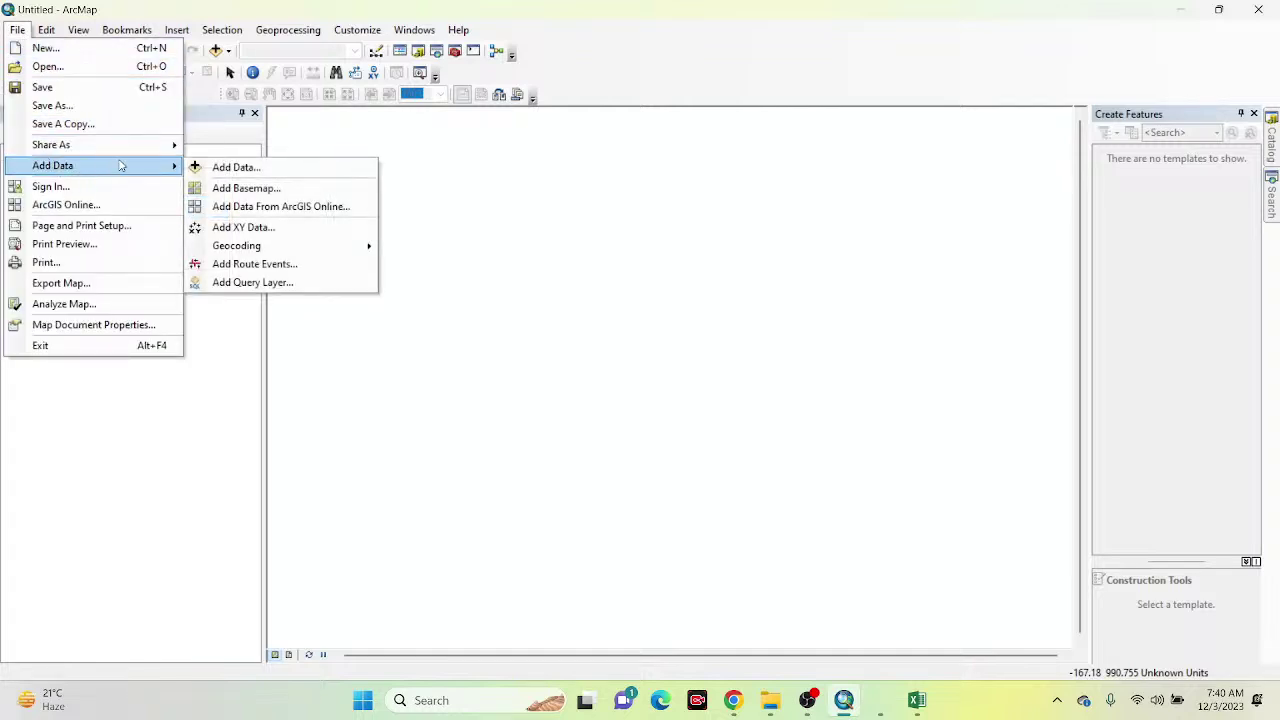
left_click(220, 234)
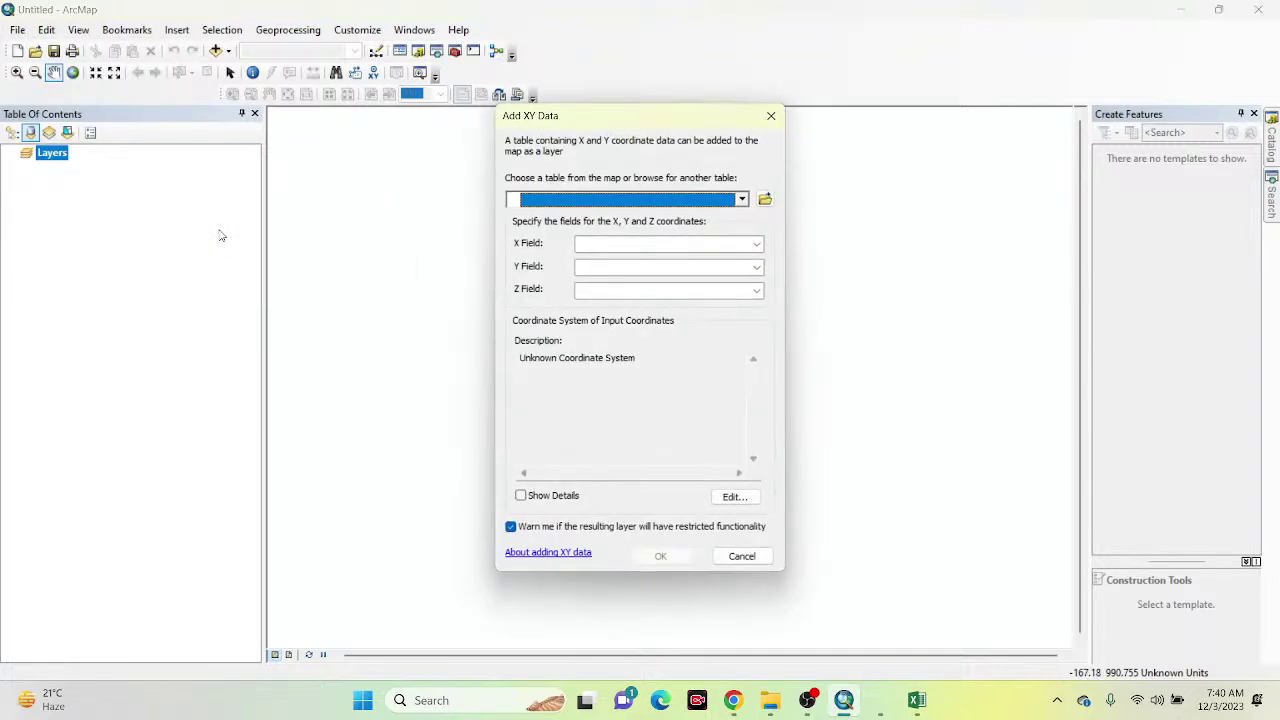
left_click(765, 200)
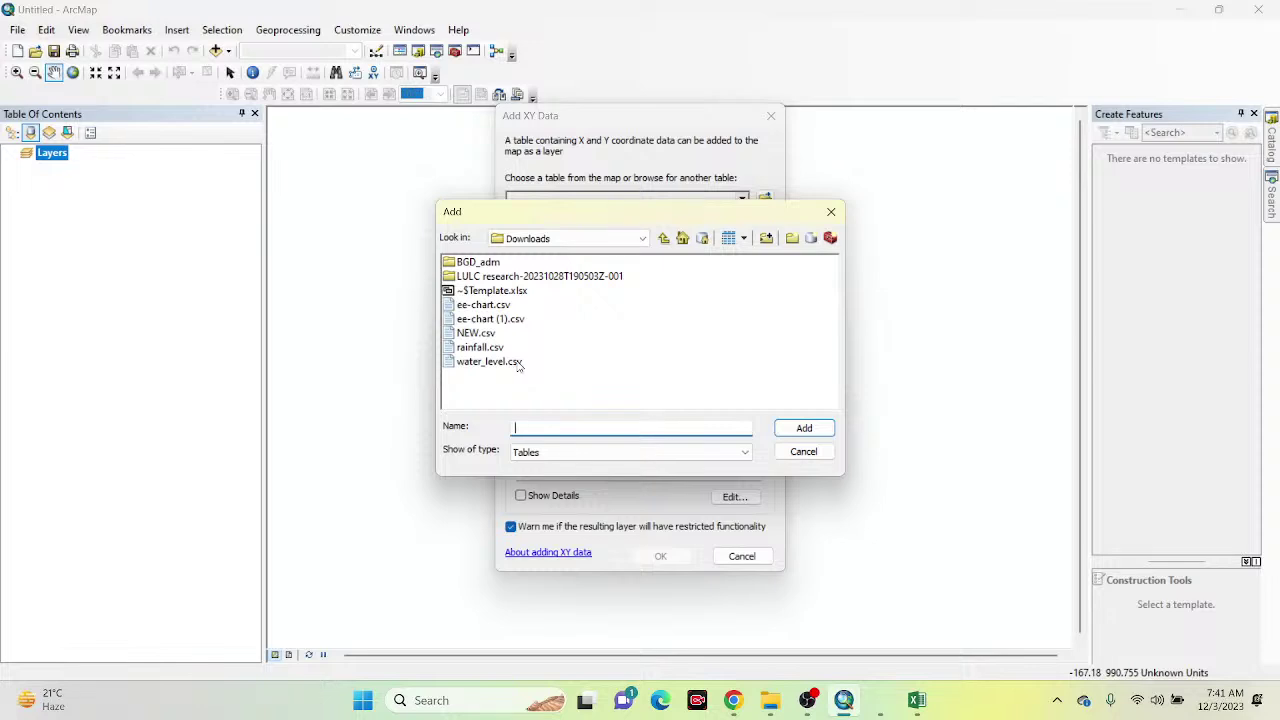
left_click(518, 362)
left_click(812, 429)
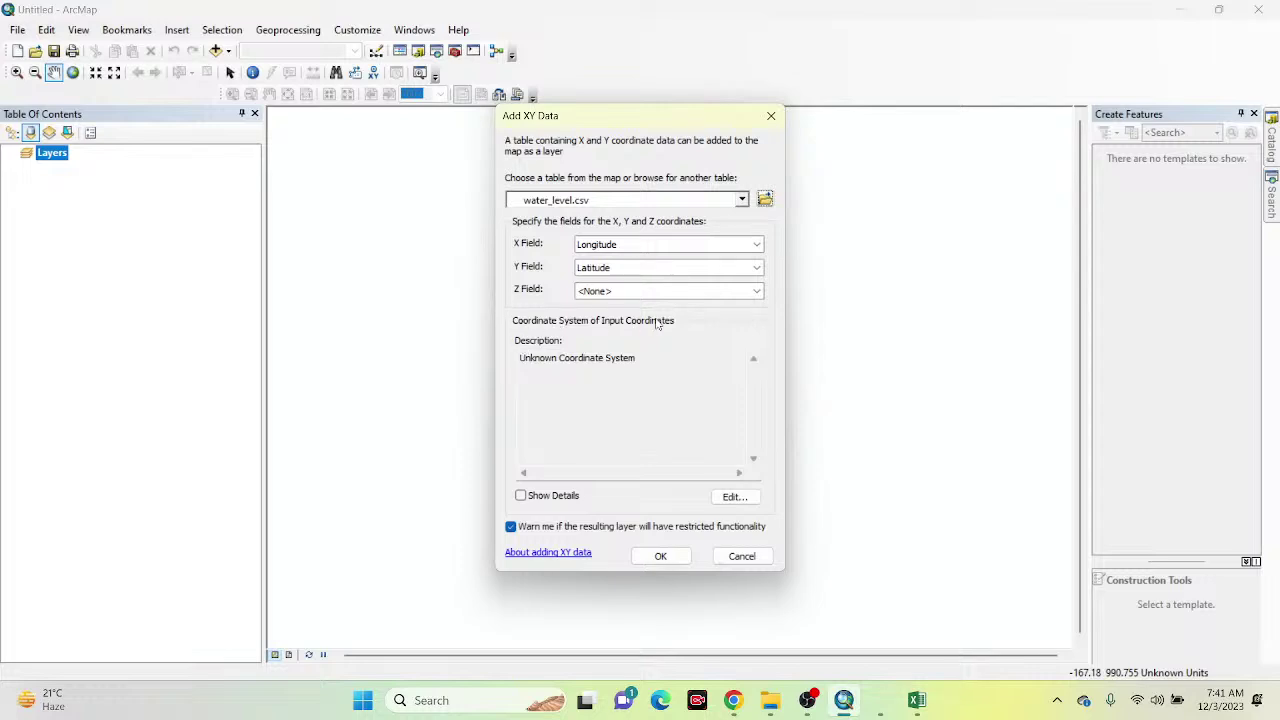
Step: Set the input coordinate system to geographic WGS 1984 and add the XY points to the map
left_click_drag(521, 362, 646, 362)
left_click(648, 362)
left_click(731, 497)
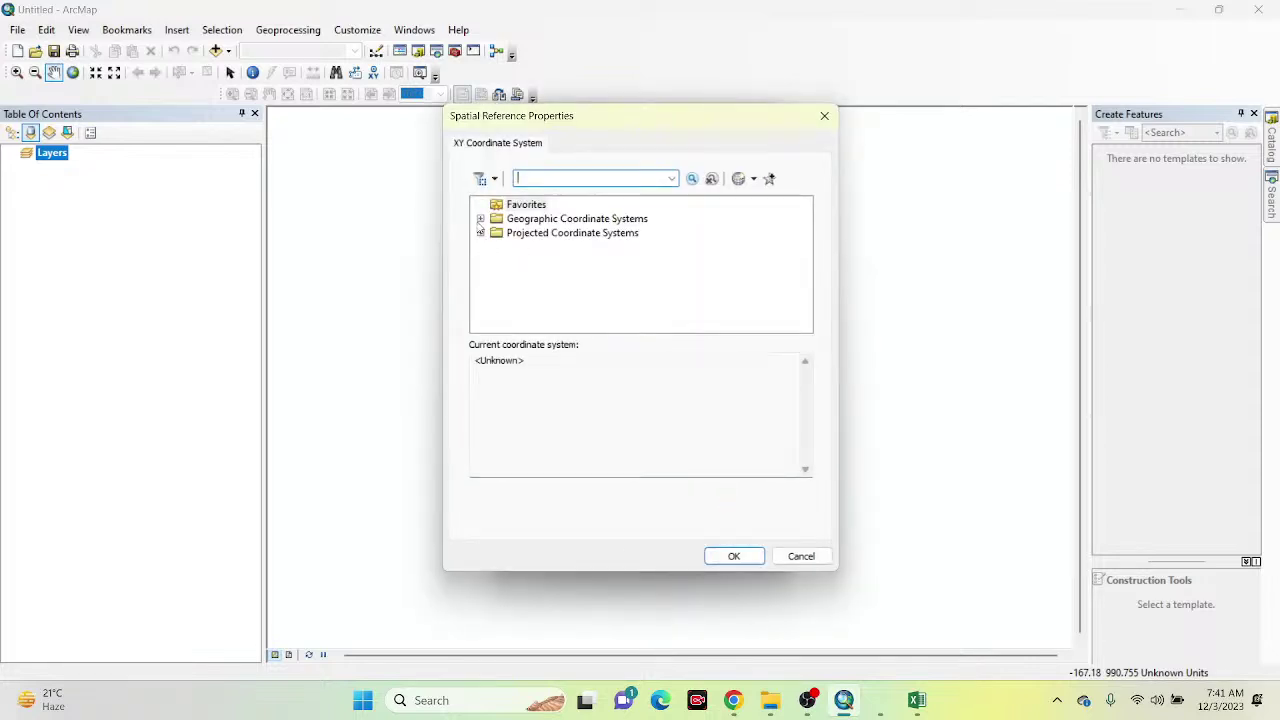
left_click(480, 218)
scroll(600, 262, "down", 3)
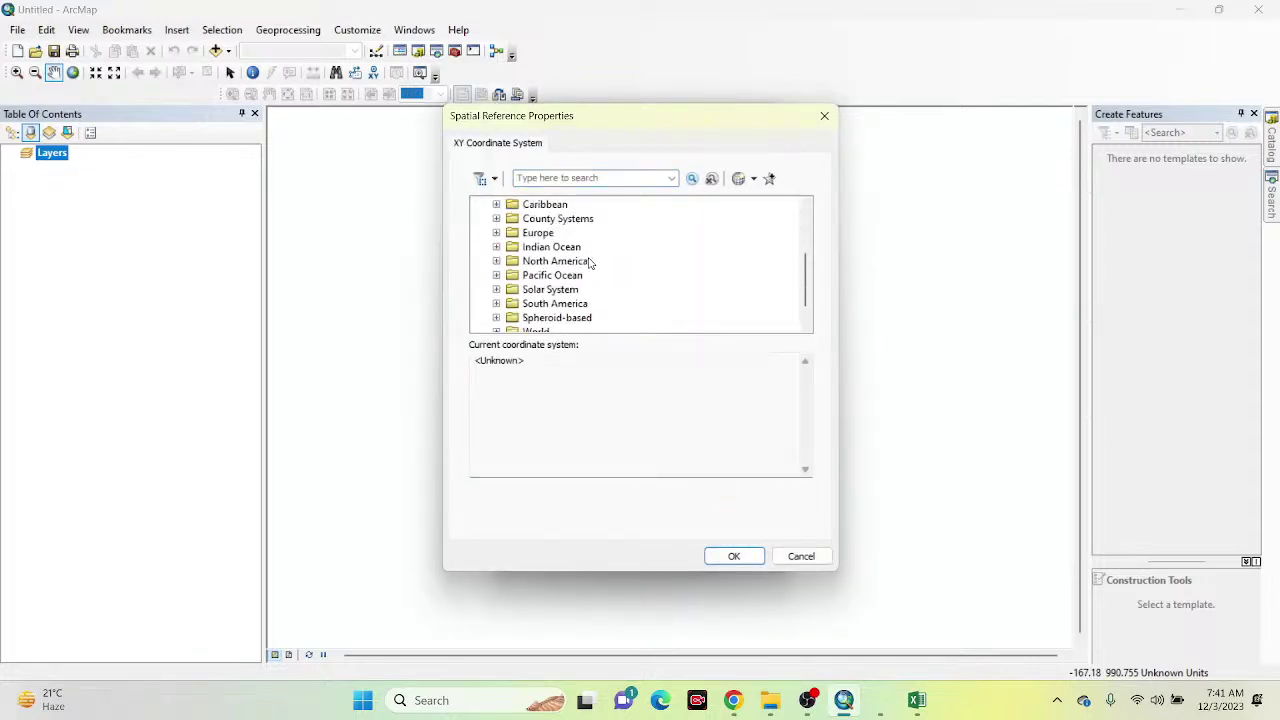
left_click(496, 303)
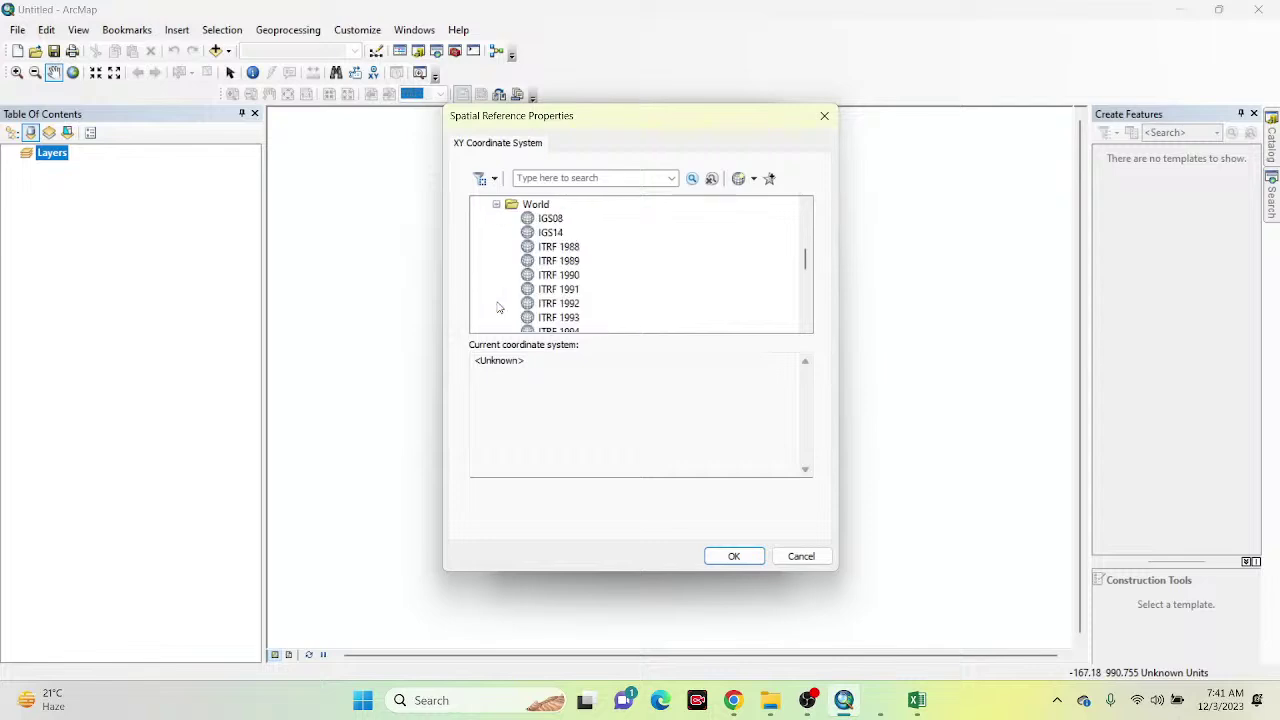
scroll(585, 290, "down", 3)
scroll(585, 290, "down", 1)
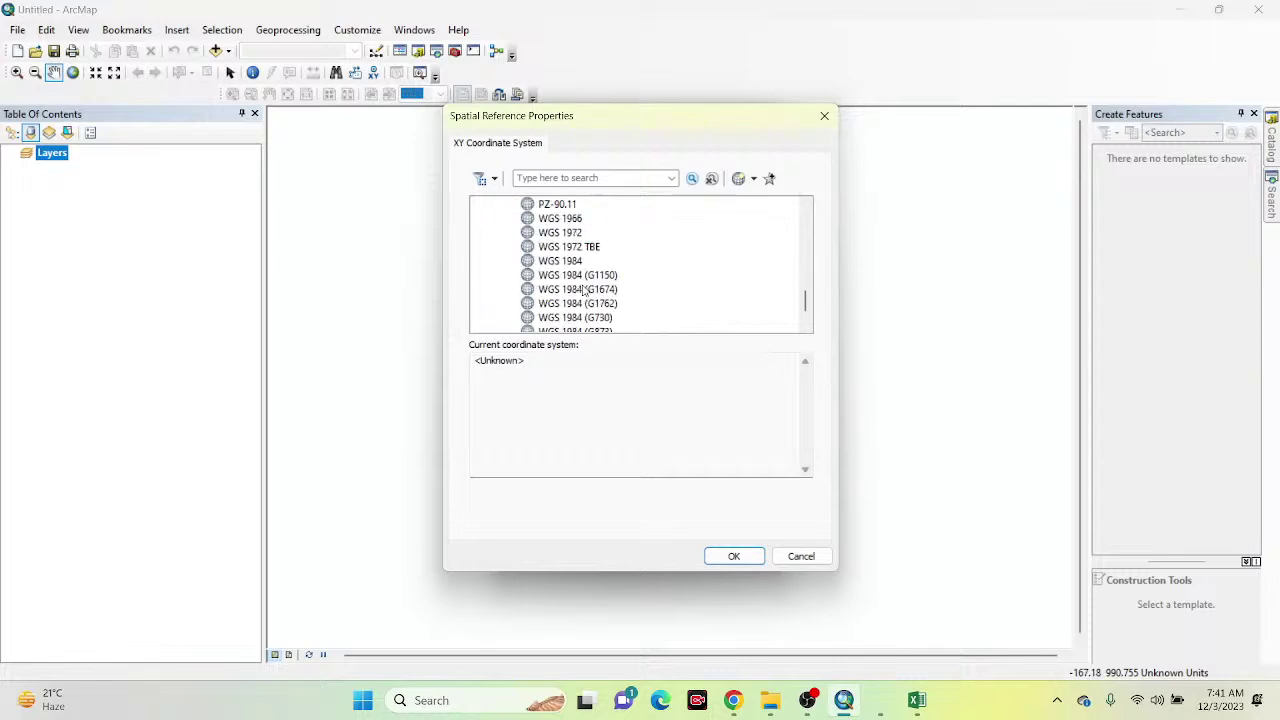
left_click(577, 262)
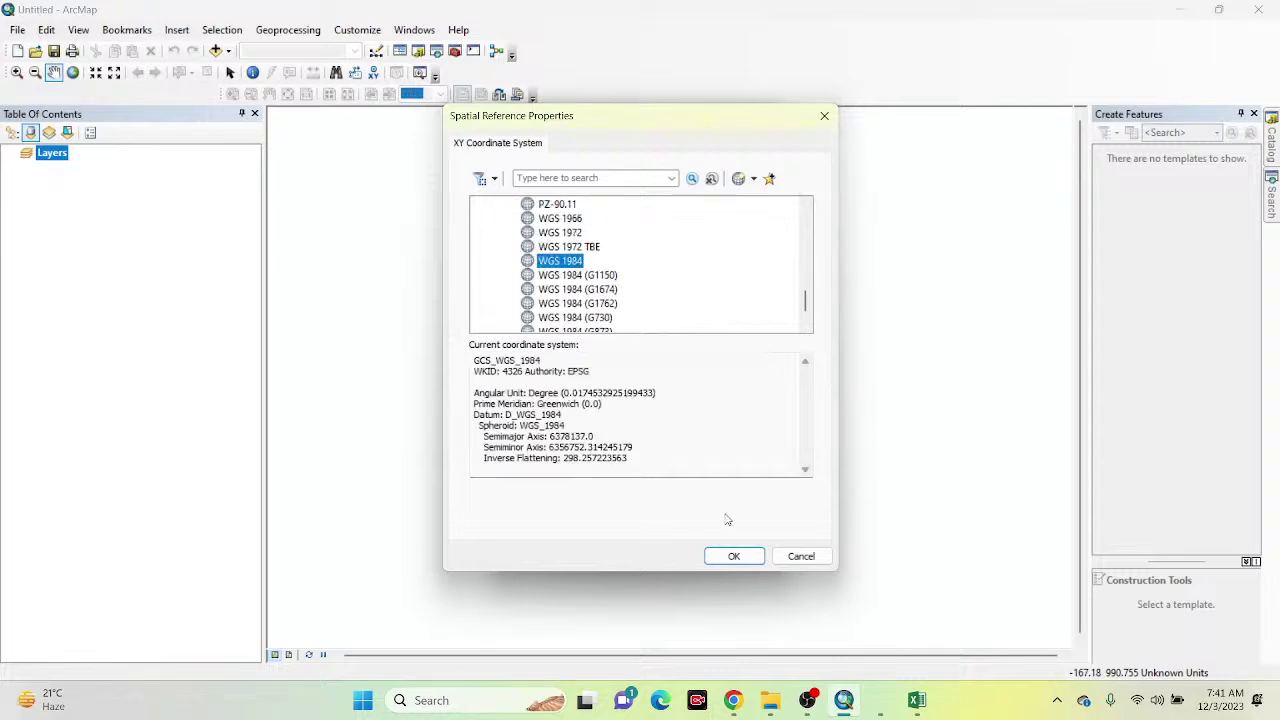
left_click(735, 556)
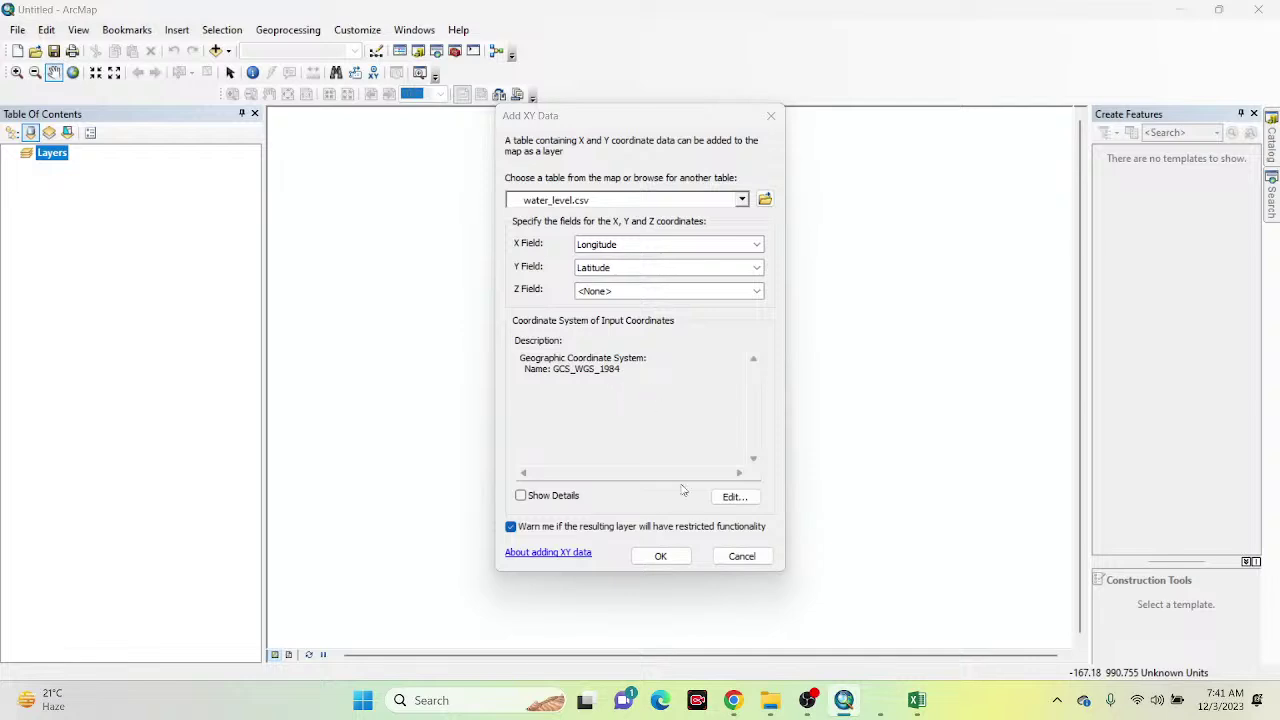
left_click(666, 556)
left_click(705, 439)
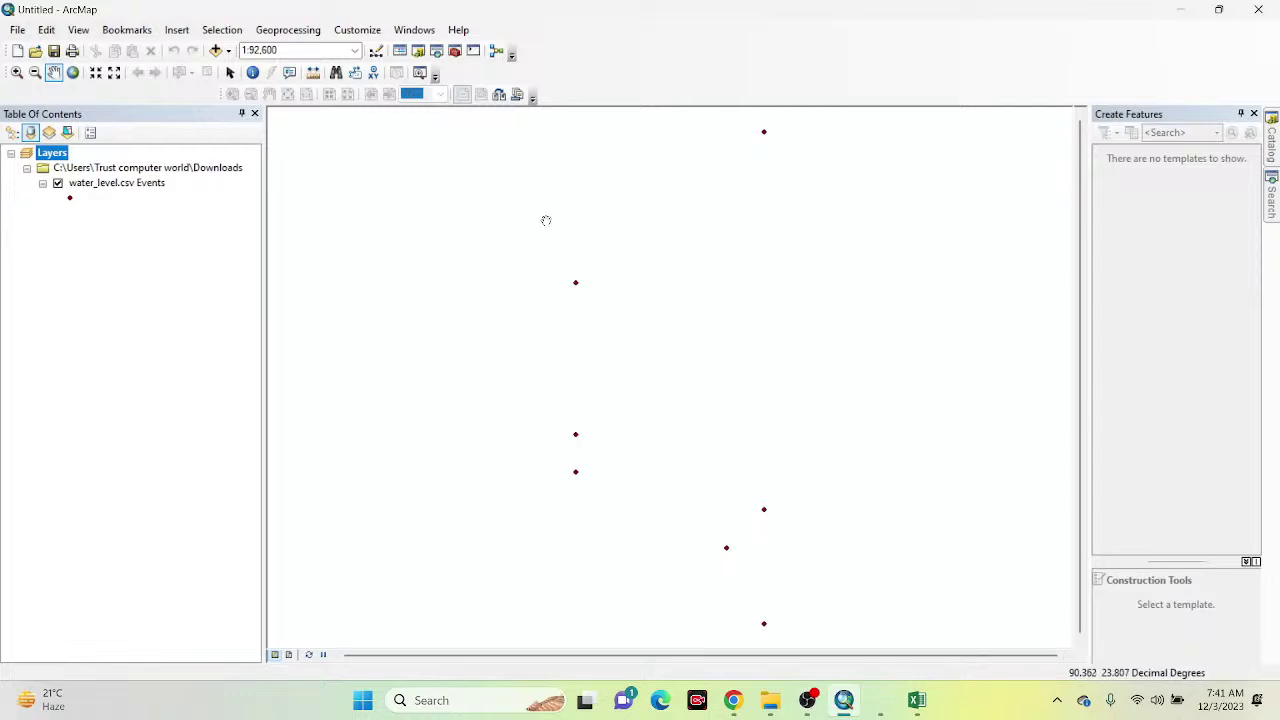
Step: Add the BGD_adm3.shp boundary shapefile from the BGD_adm folder in Downloads to the ArcMap document
mouse_move(750, 700)
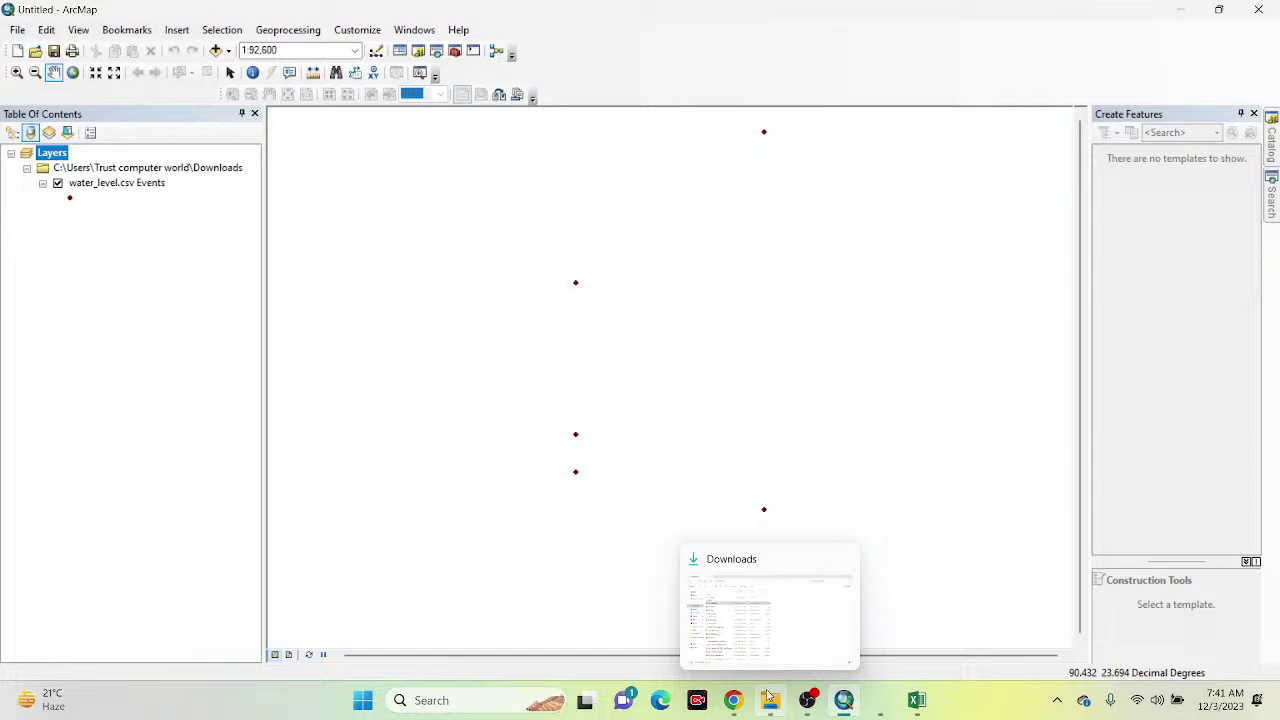
left_click(760, 617)
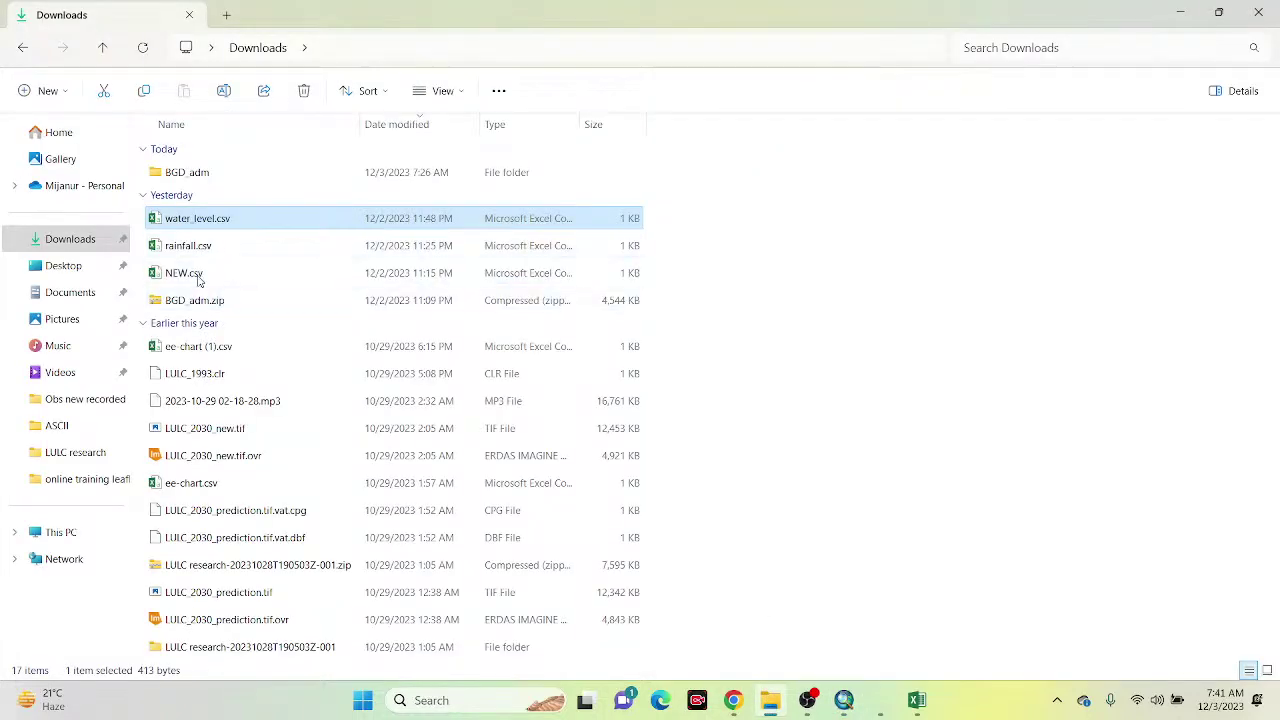
double_click(177, 178)
scroll(280, 350, "down", 3)
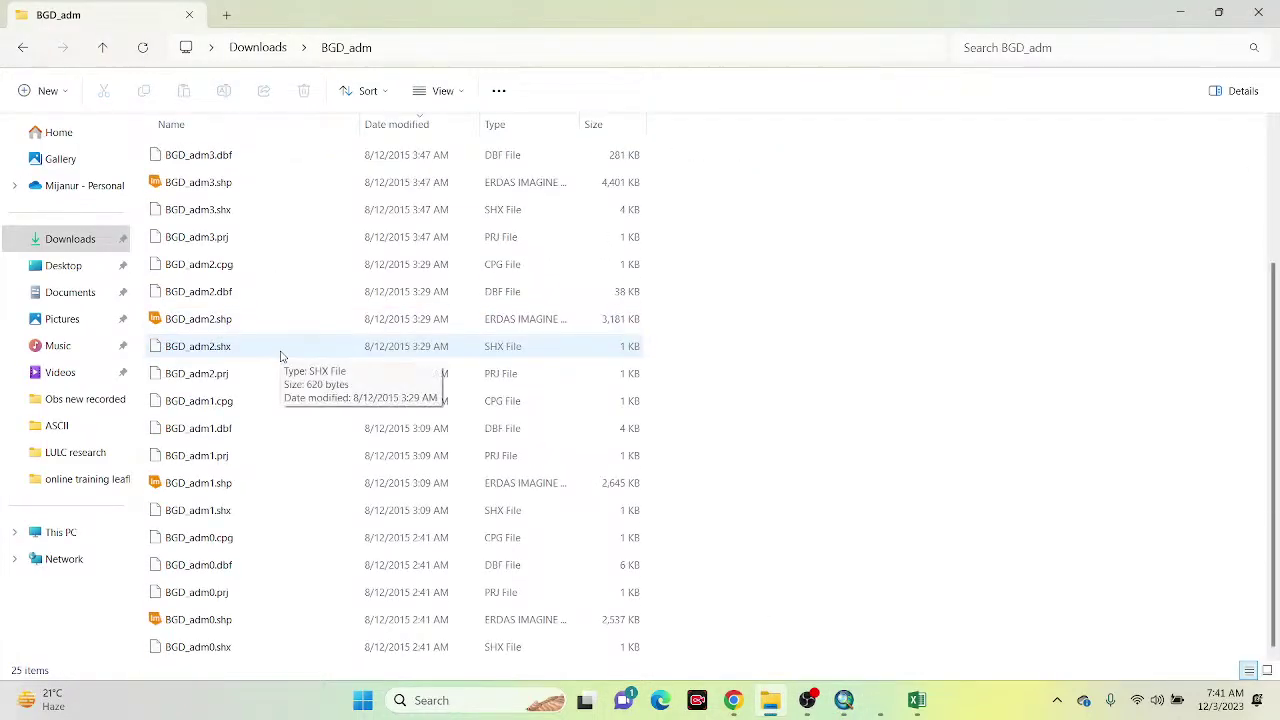
scroll(229, 503, "up", 3)
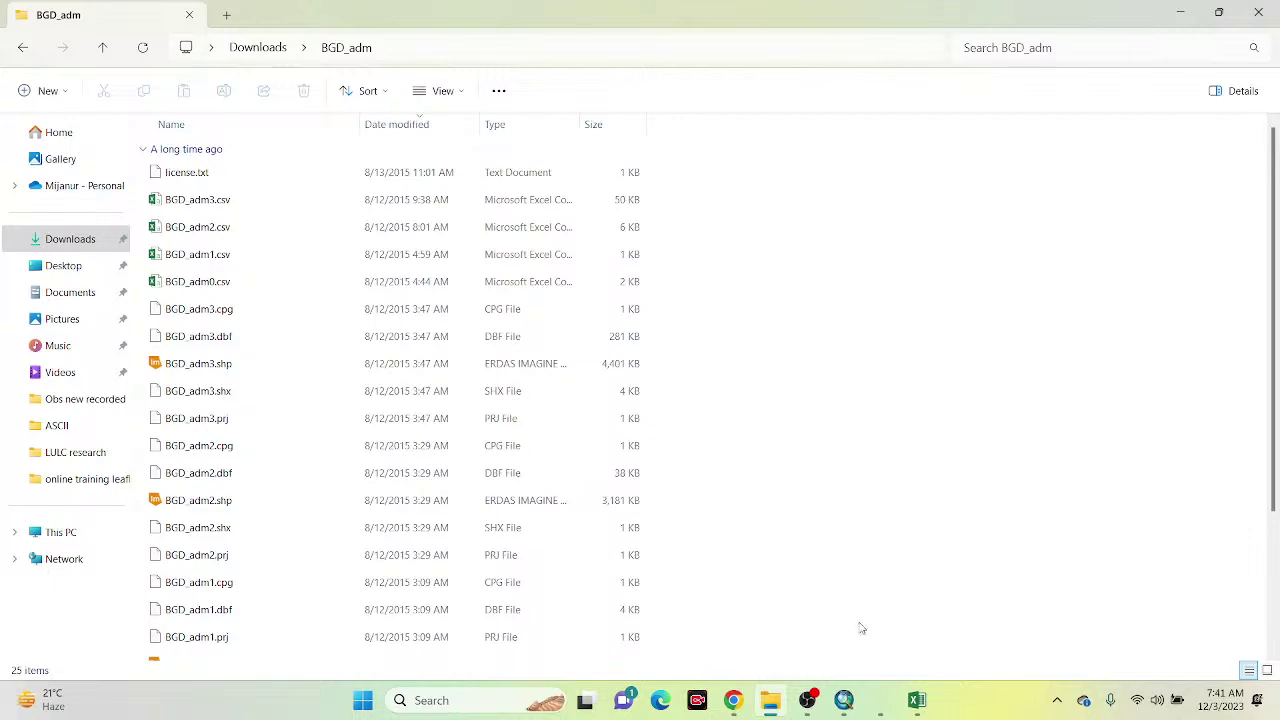
mouse_move(893, 697)
left_click(845, 703)
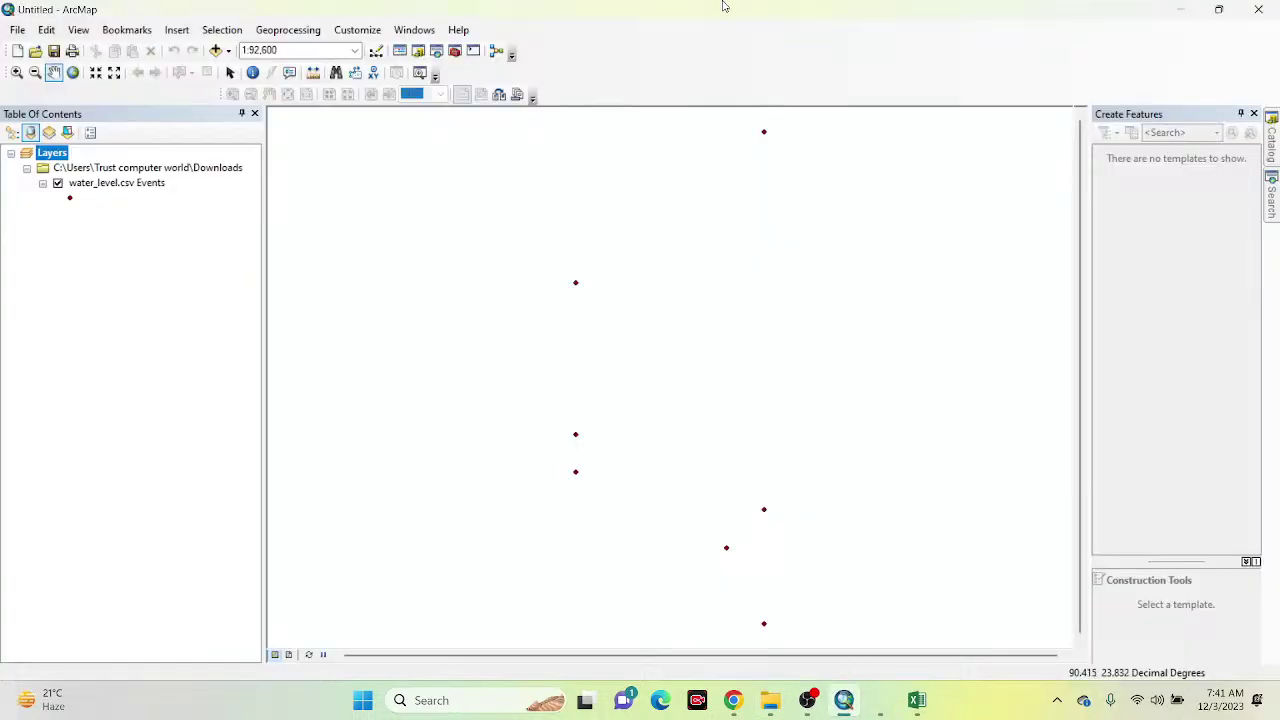
double_click(731, 23)
left_click_drag(198, 363, 510, 316)
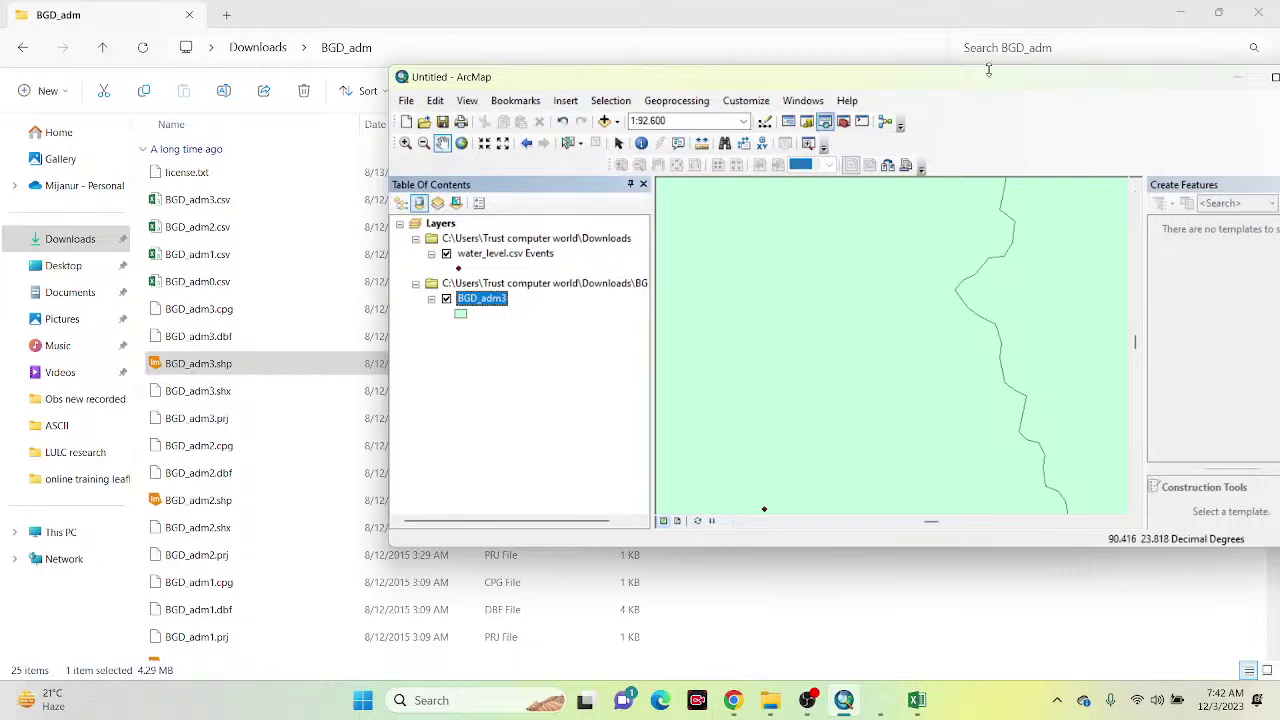
double_click(1073, 88)
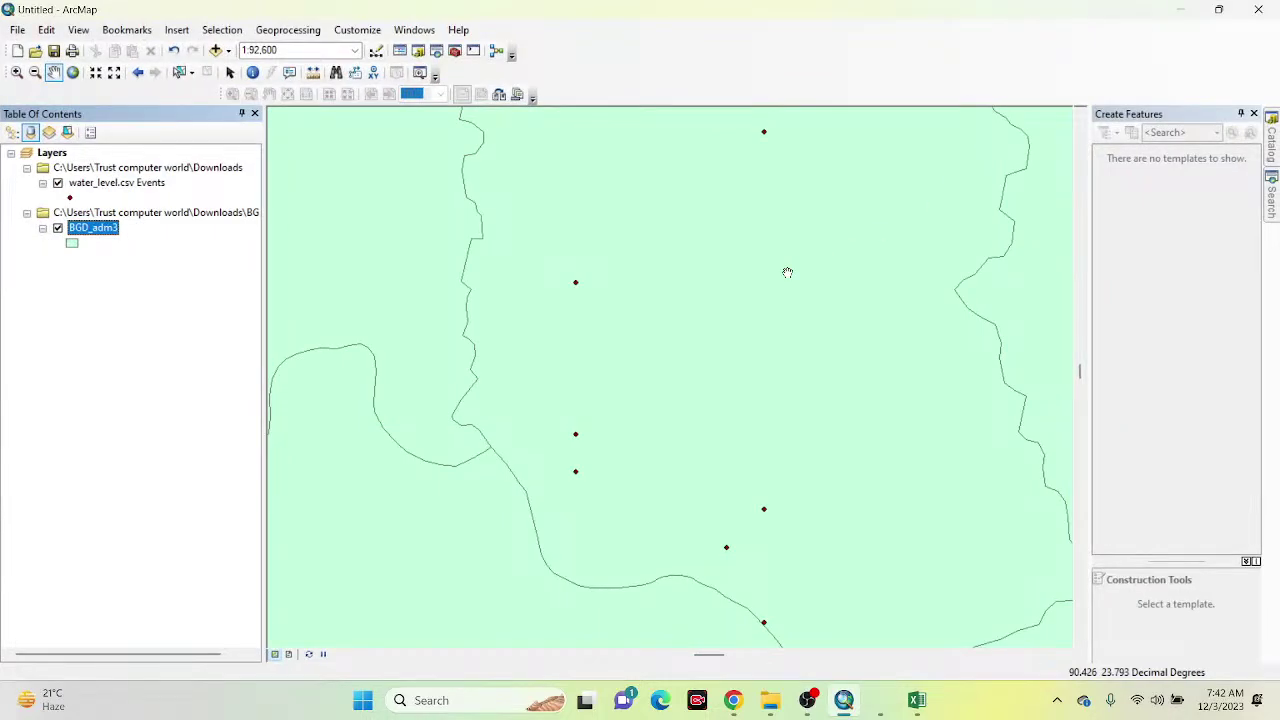
Step: Select the BGD_adm3 polygon that surrounds the well points
scroll(787, 272, "up", 2)
scroll(784, 272, "up", 1)
scroll(790, 233, "up", 1)
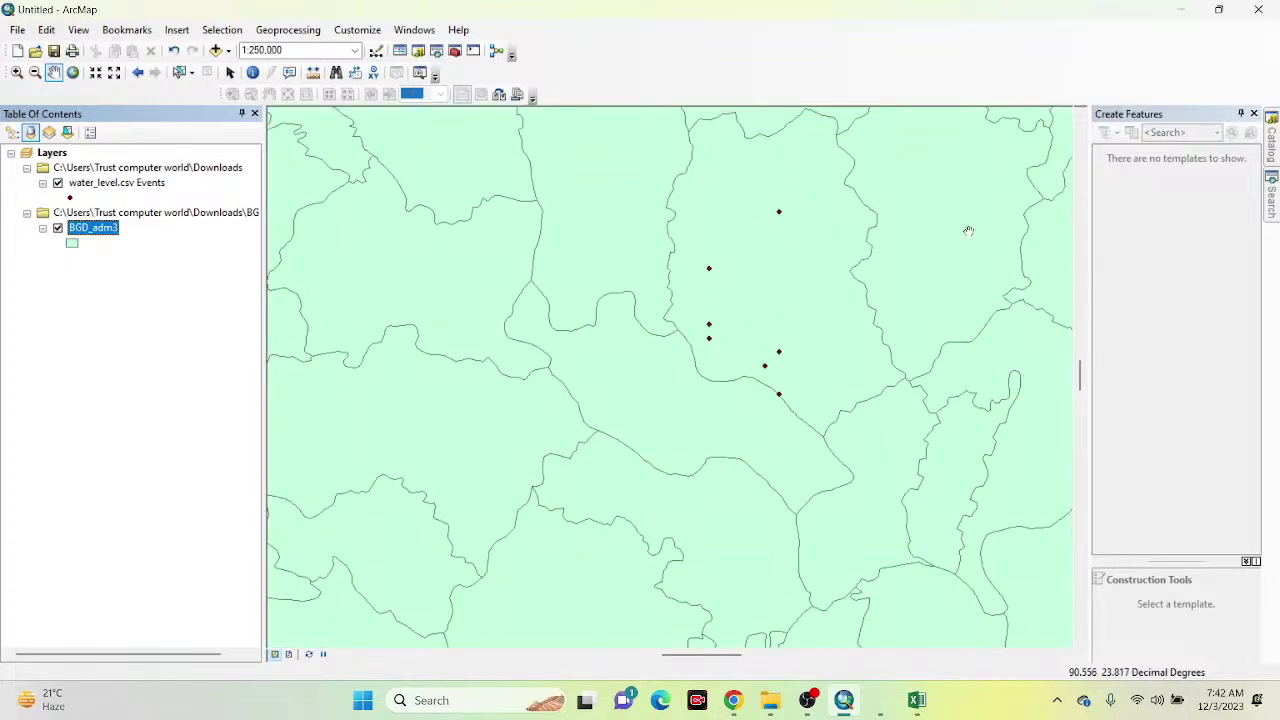
left_click(191, 75)
left_click(222, 134)
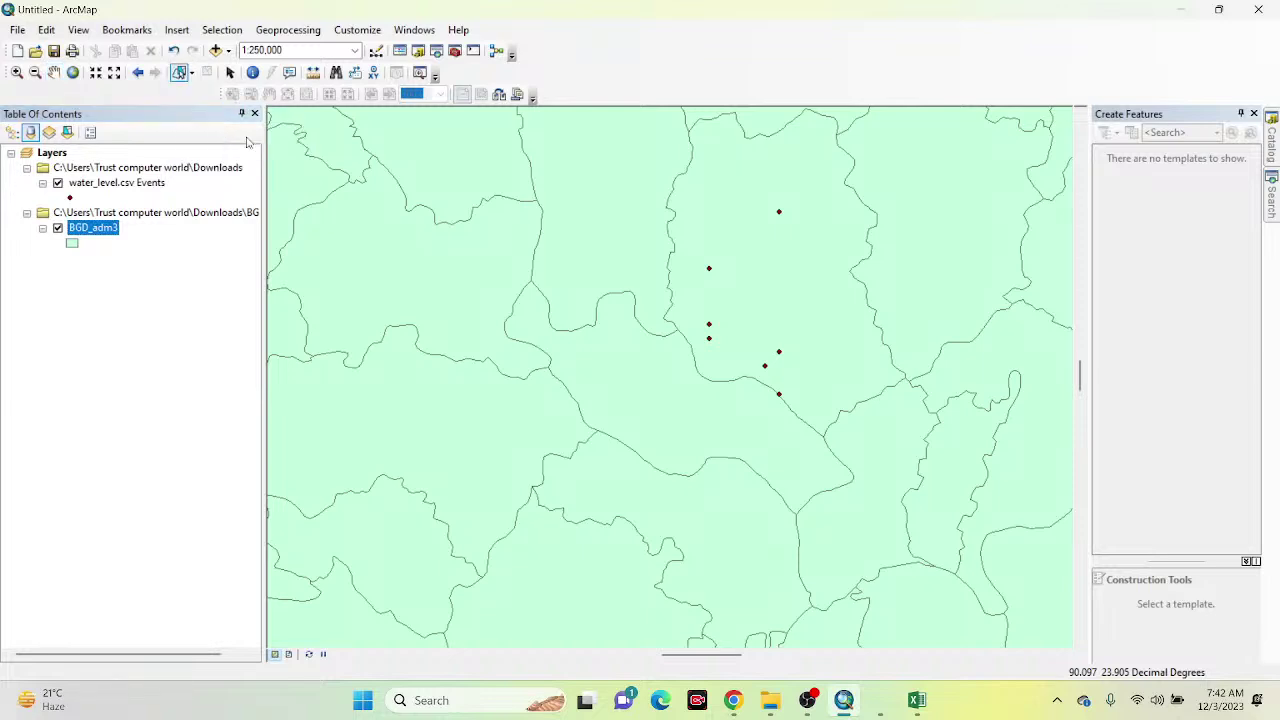
left_click(733, 190)
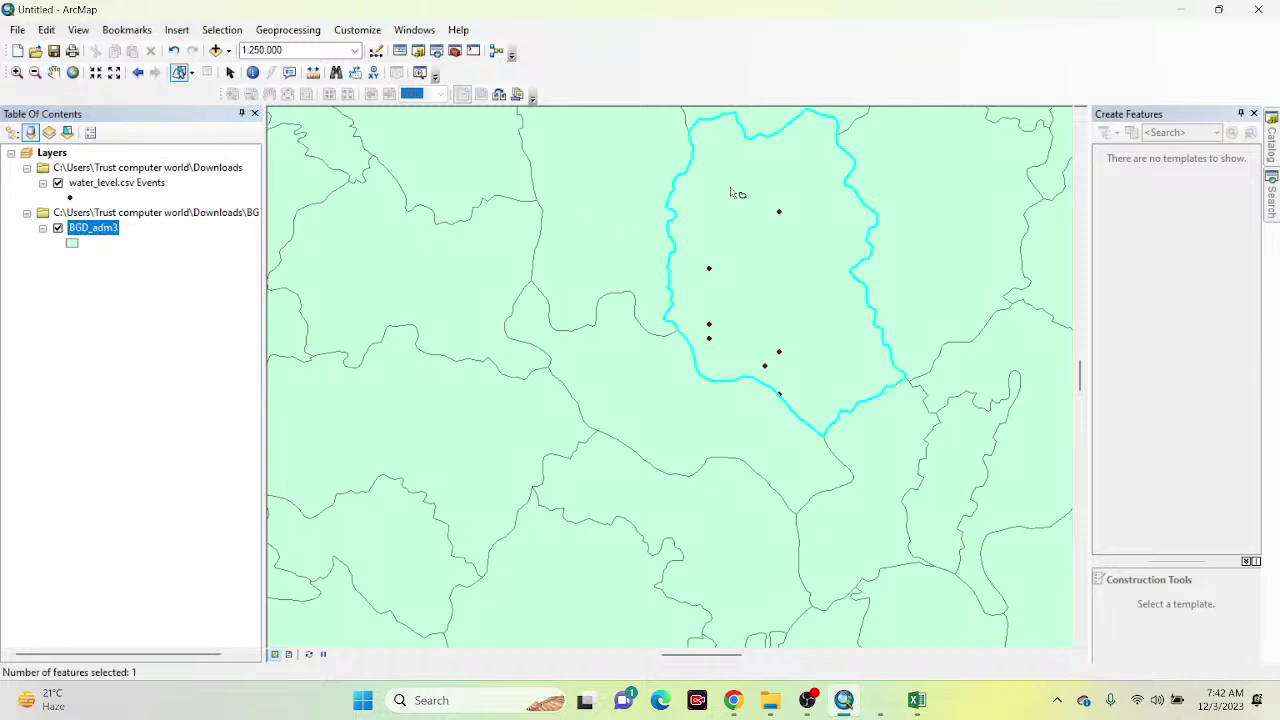
Step: Export the selected BGD_adm3 polygon as ROI.shp in the data folder, replacing the existing file, and add it to the map
left_click(94, 229)
right_click(94, 229)
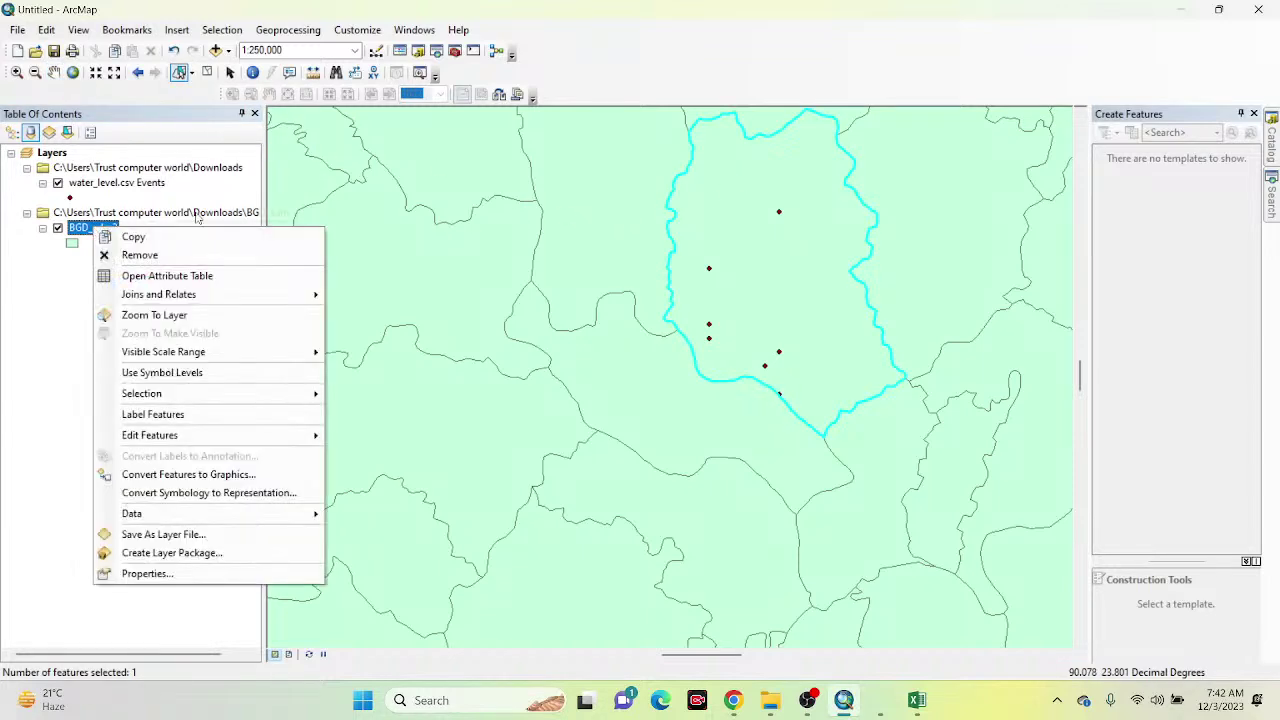
mouse_move(303, 515)
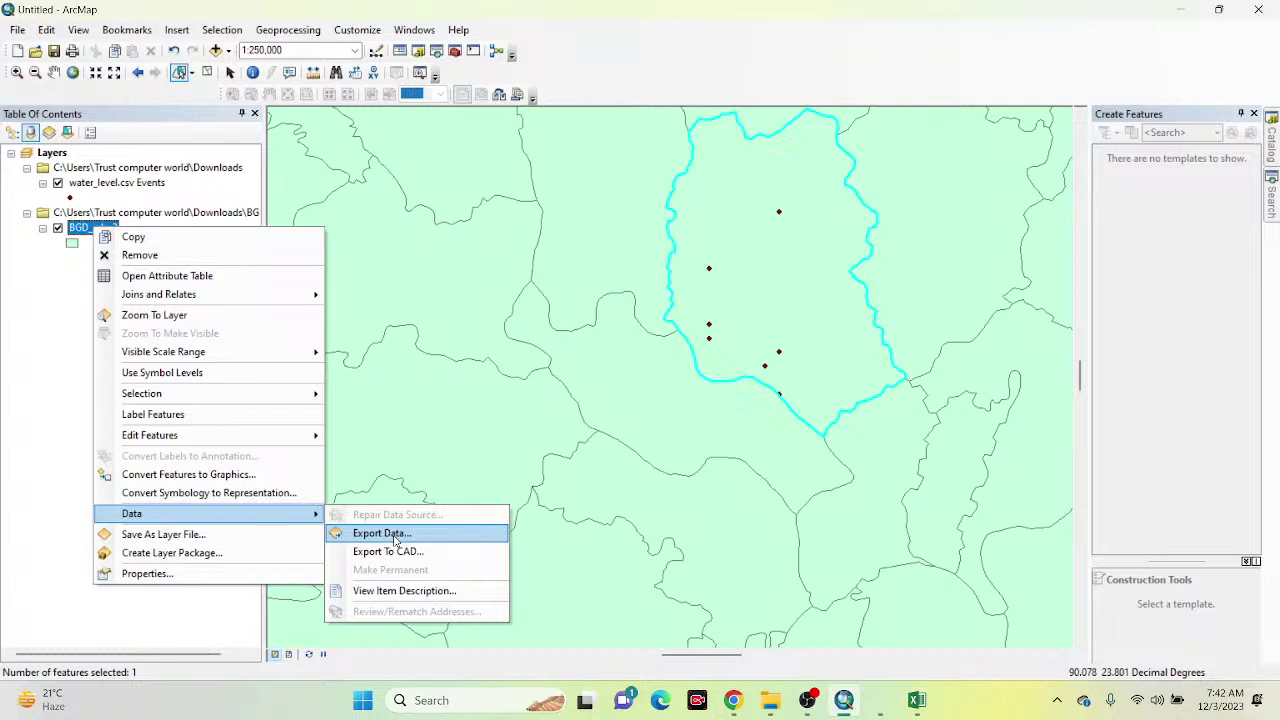
left_click(381, 533)
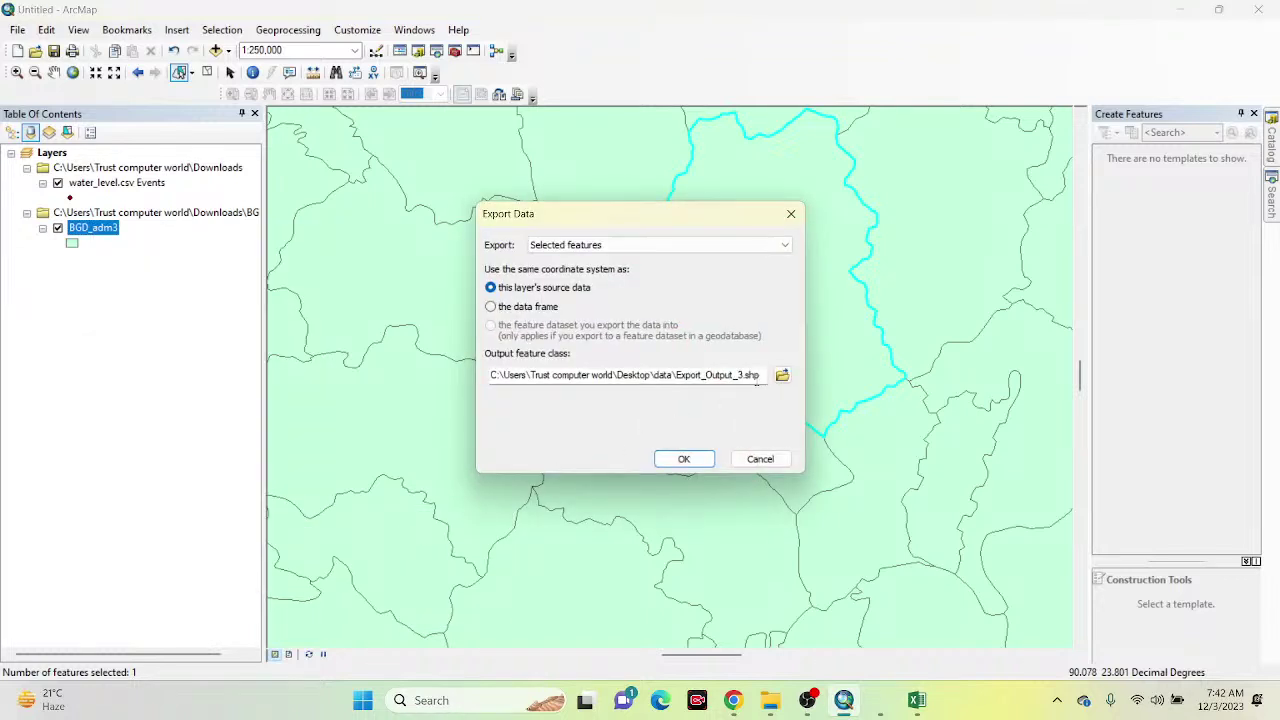
left_click(782, 375)
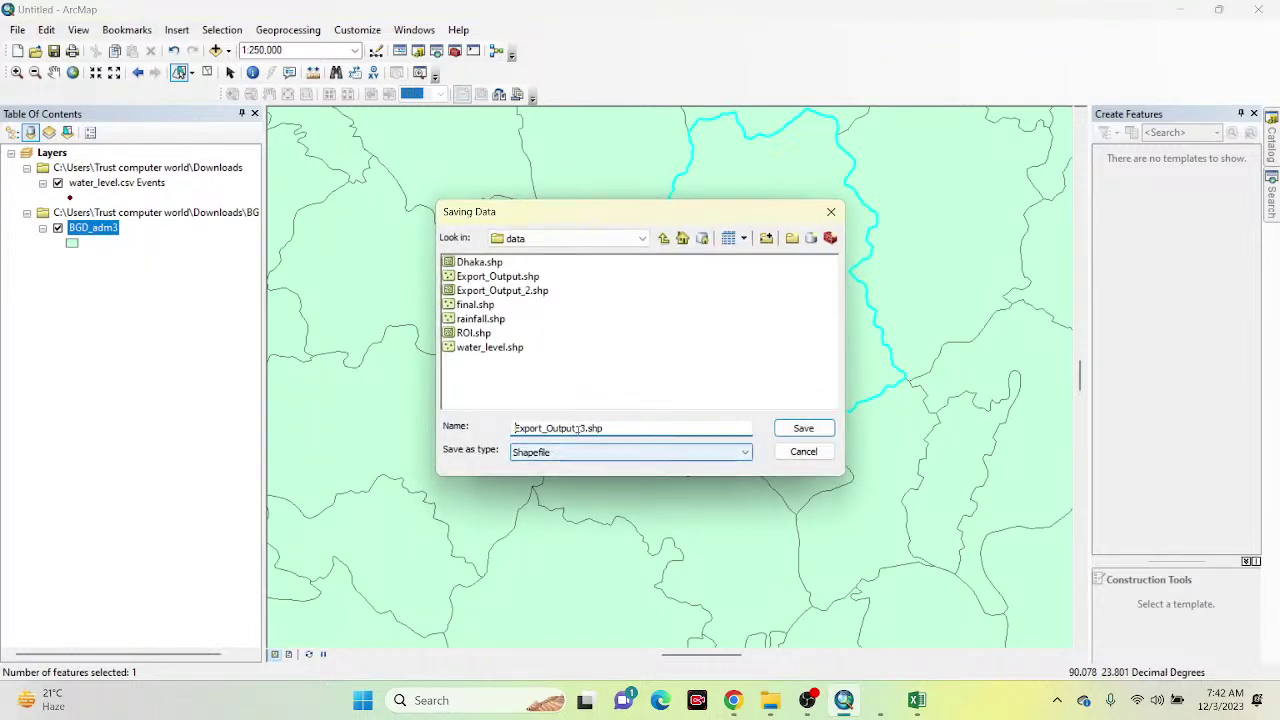
left_click_drag(586, 427, 379, 430)
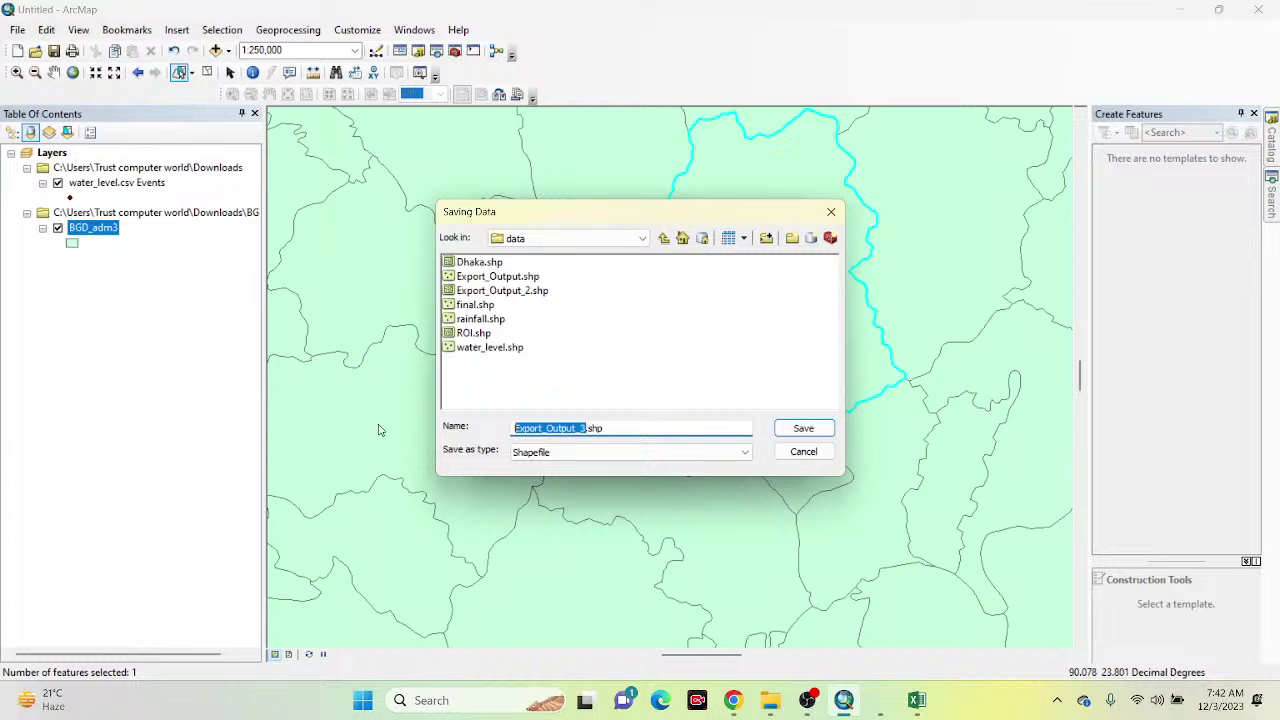
type("ROI")
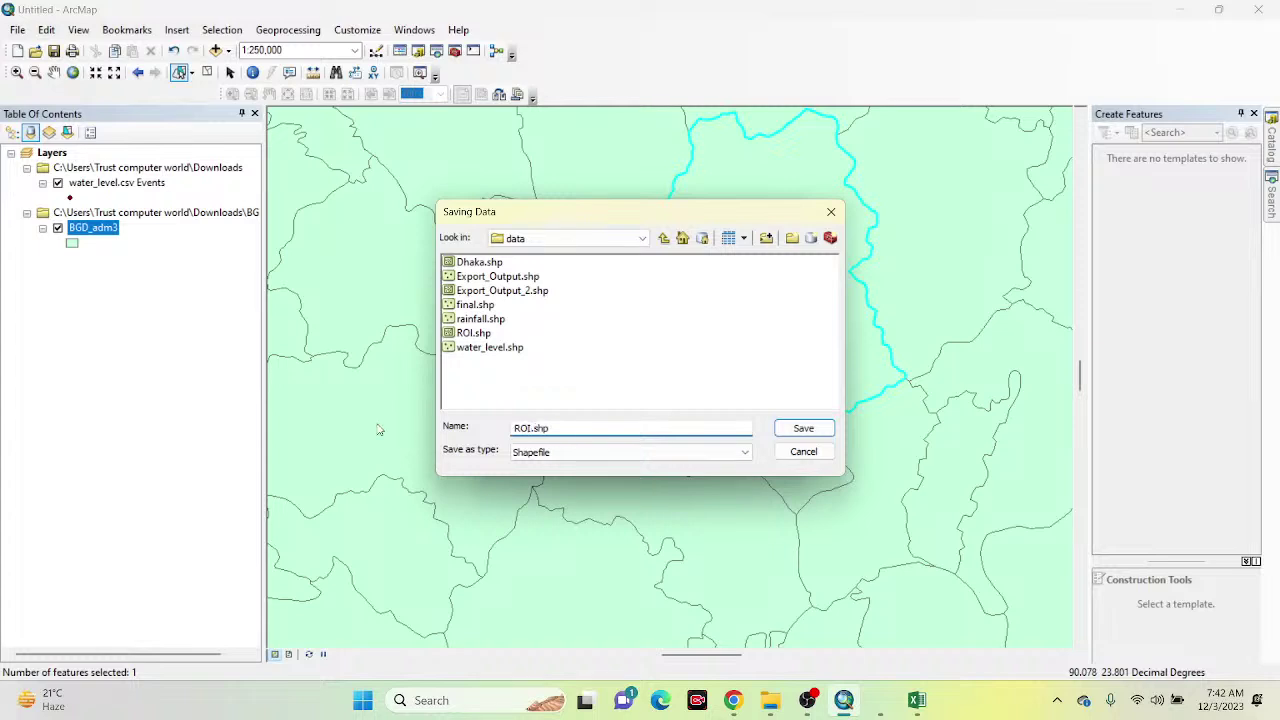
left_click(806, 428)
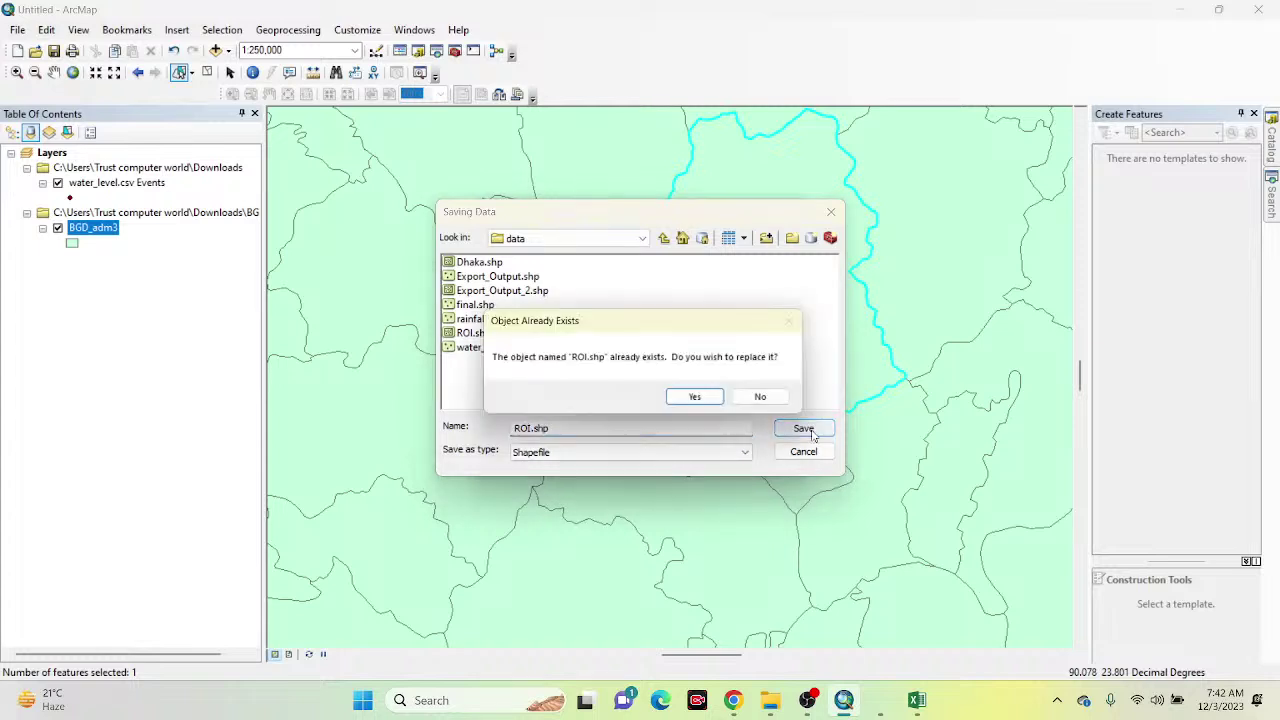
left_click(700, 400)
left_click(690, 458)
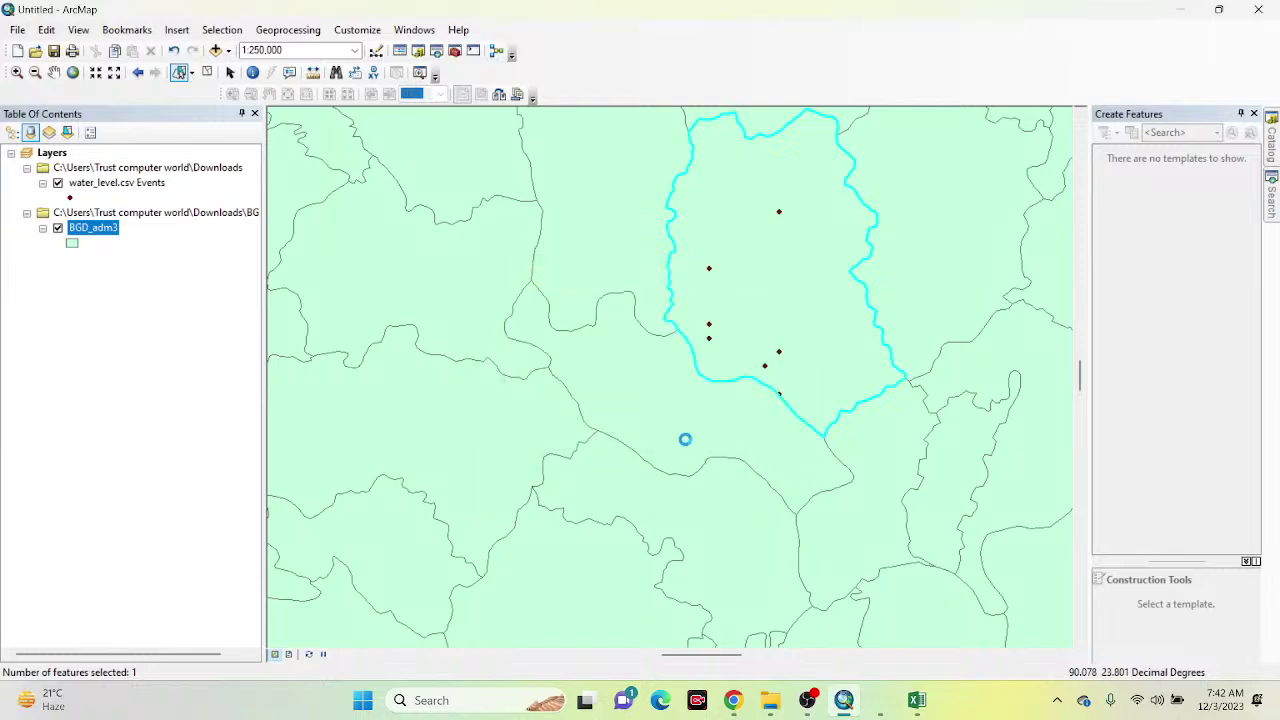
left_click(700, 410)
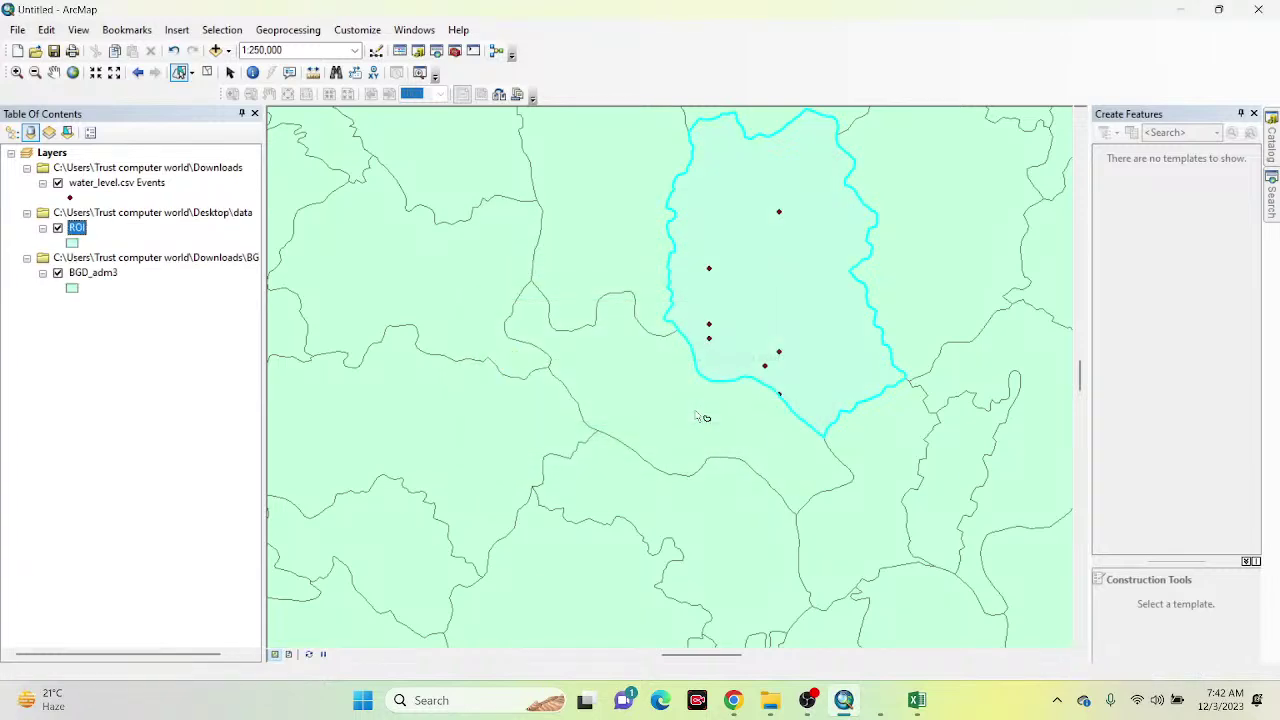
Step: Remove the BGD_adm3 layer from the map and hide the ROI layer
right_click(118, 275)
left_click(131, 298)
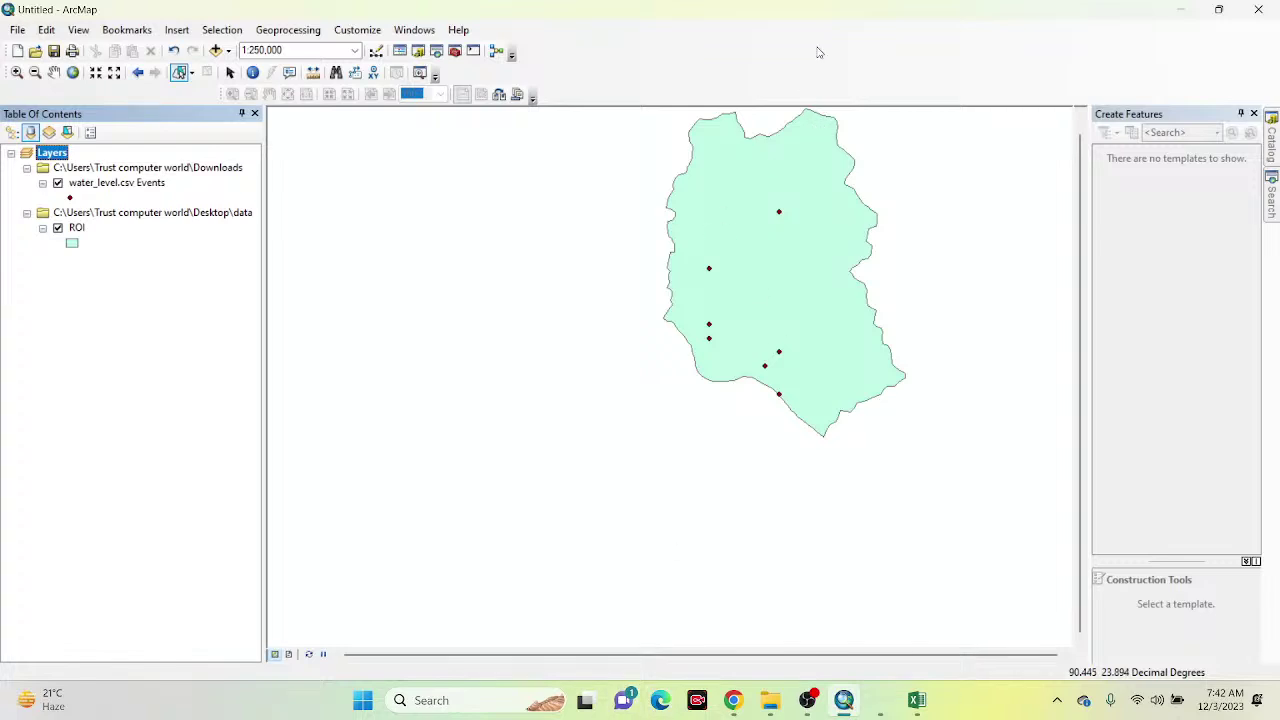
left_click(58, 228)
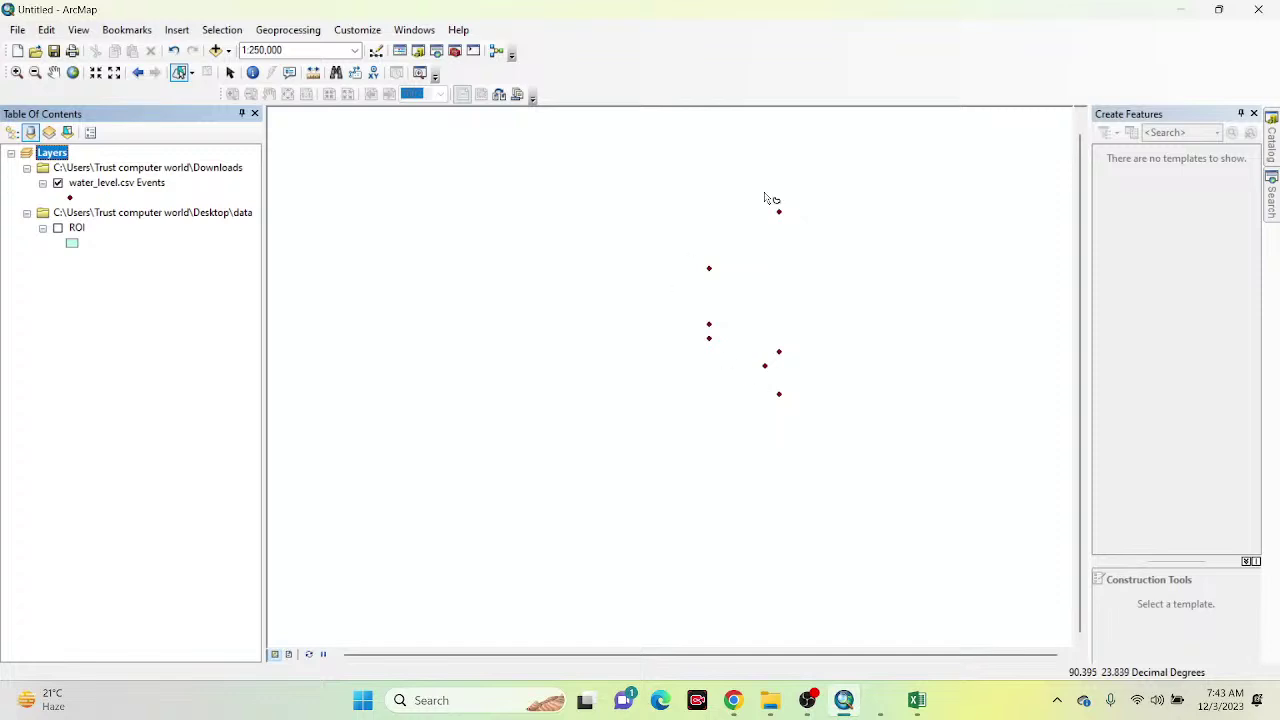
Step: Export all water_level.csv Events points as level.shp in the data folder and add the shapefile to the map
right_click(97, 185)
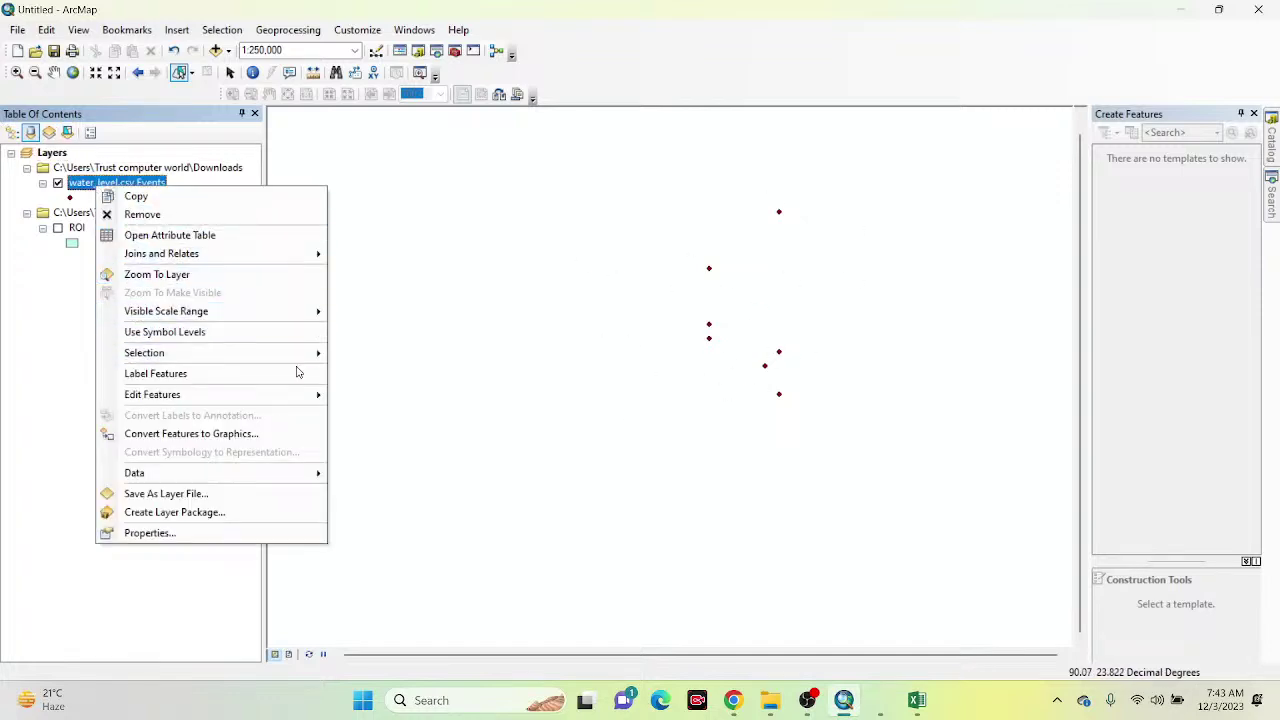
mouse_move(280, 485)
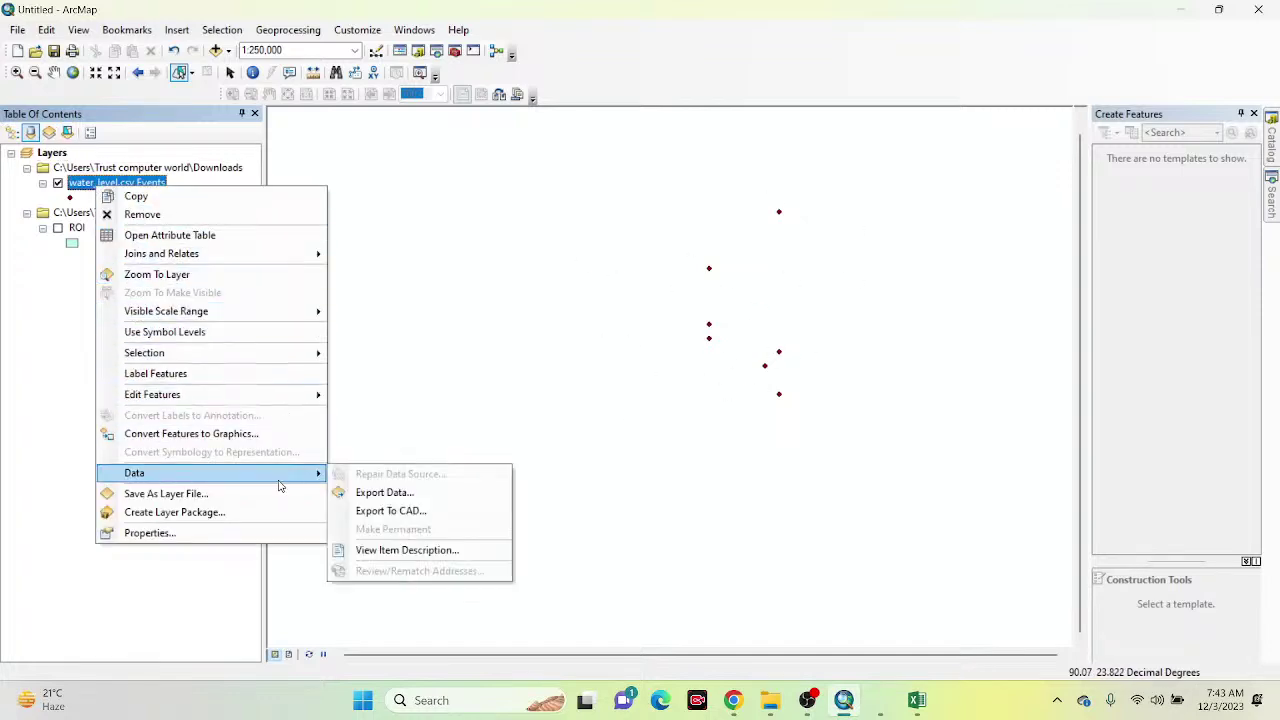
left_click(371, 494)
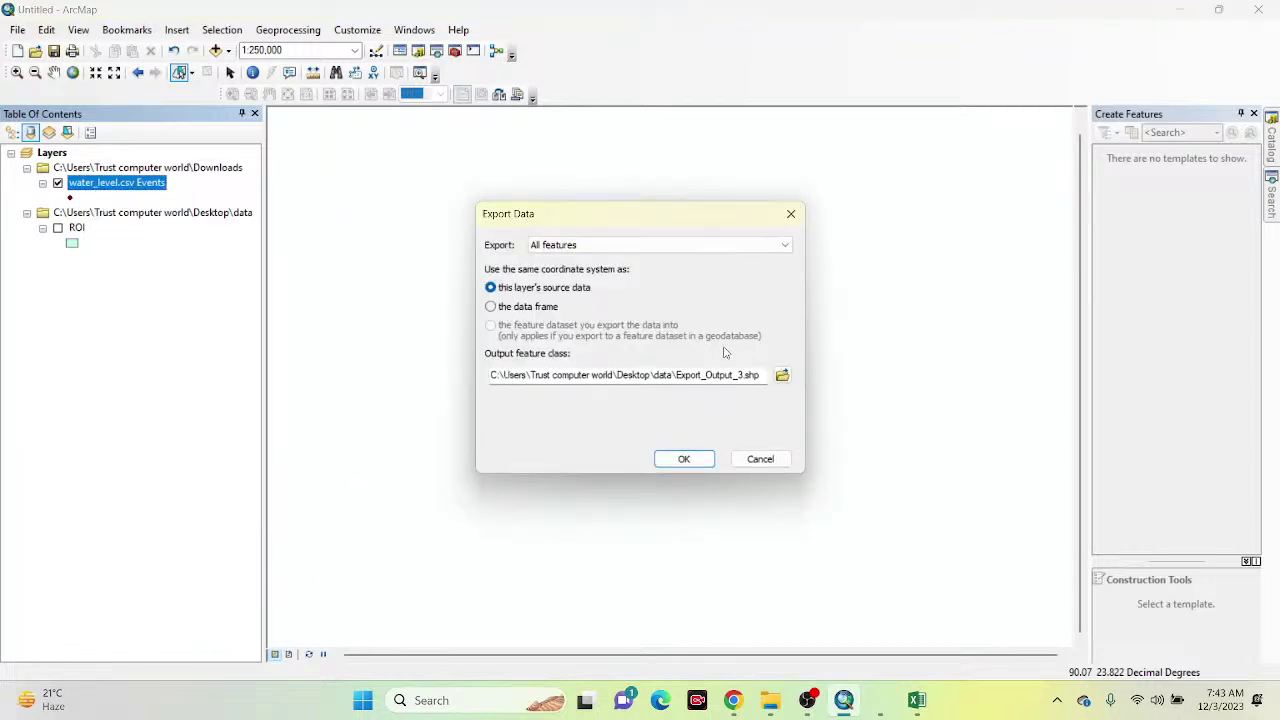
left_click(782, 376)
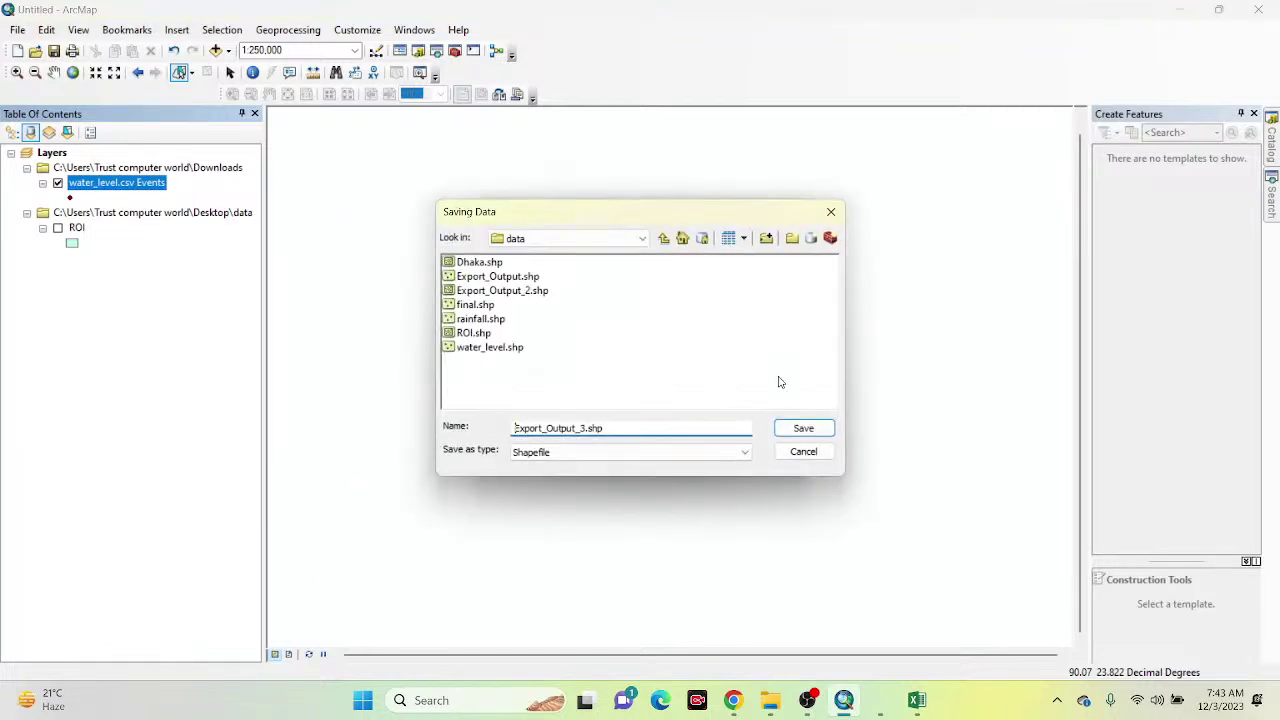
left_click_drag(585, 428, 374, 437)
type("level")
left_click(800, 428)
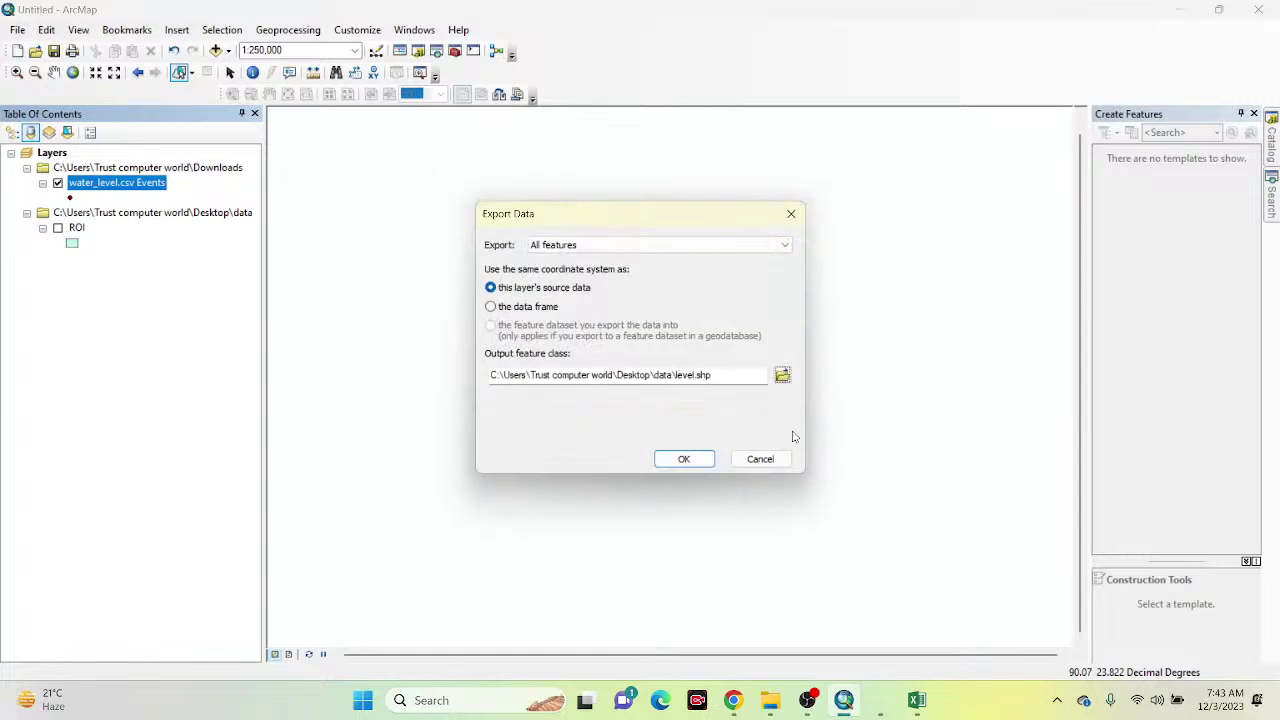
left_click(686, 458)
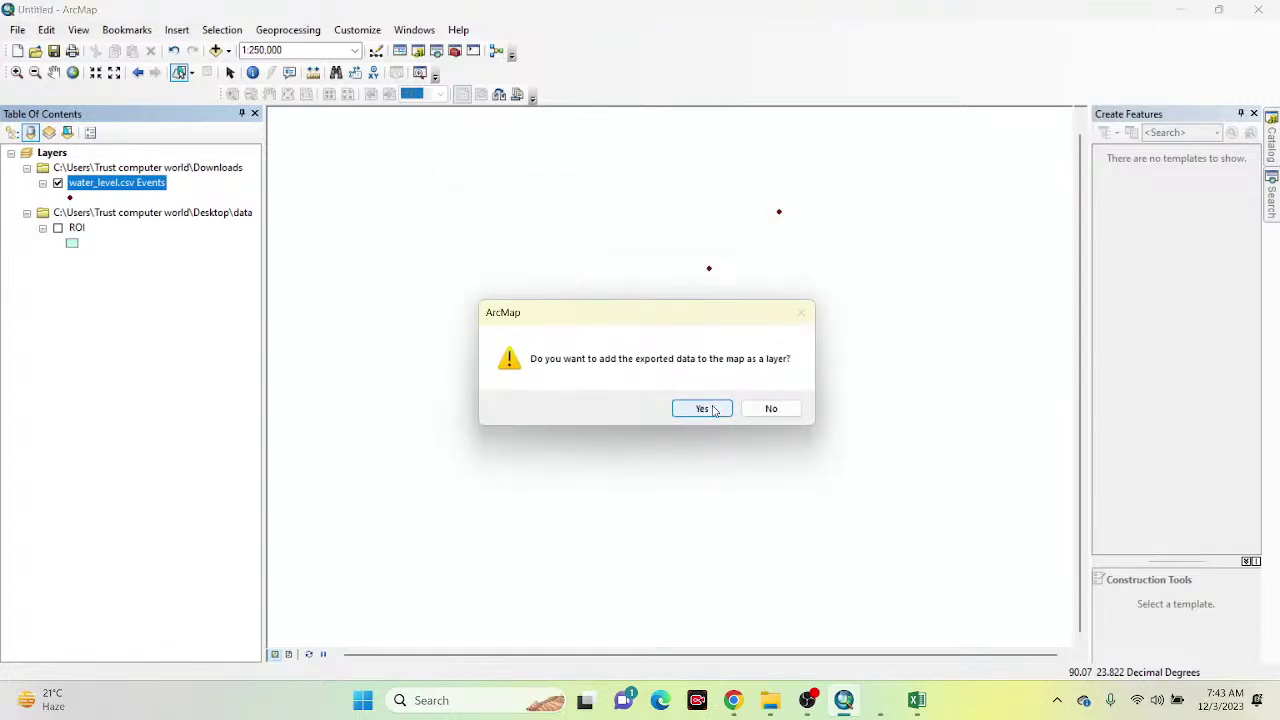
left_click(714, 410)
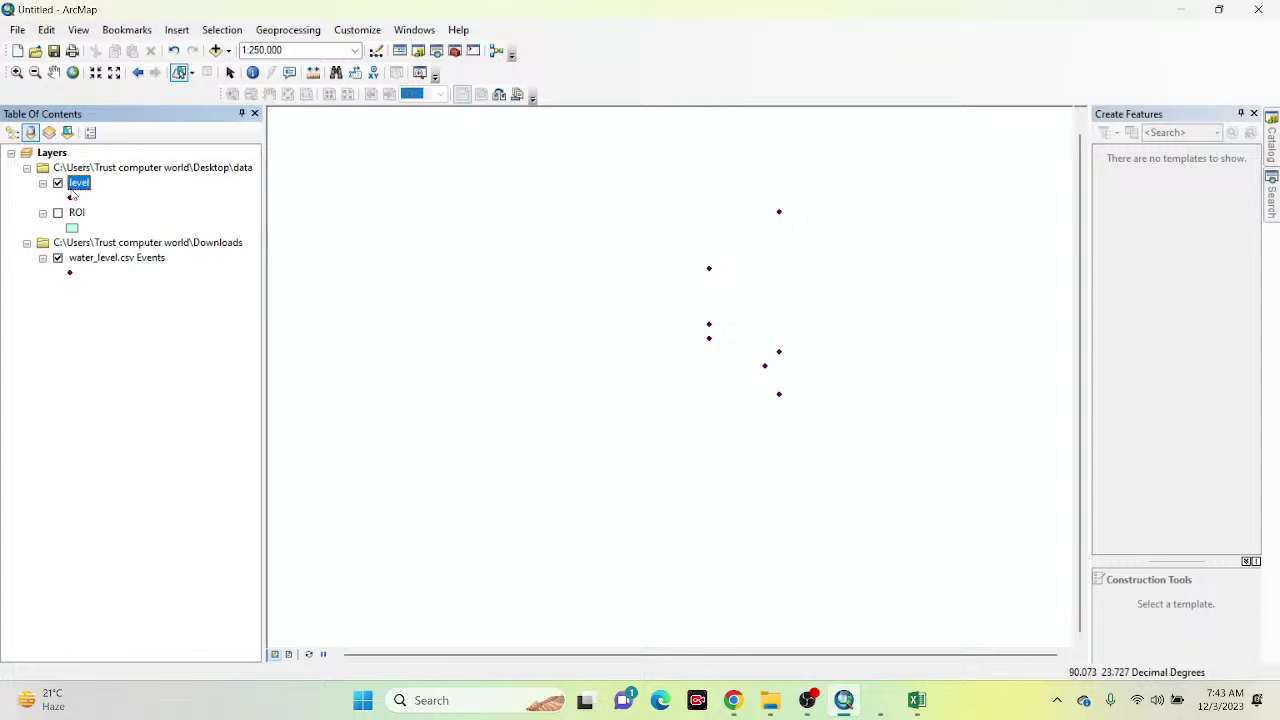
Step: Remove the water_level.csv Events layer from the map and show the ROI layer again
right_click(77, 216)
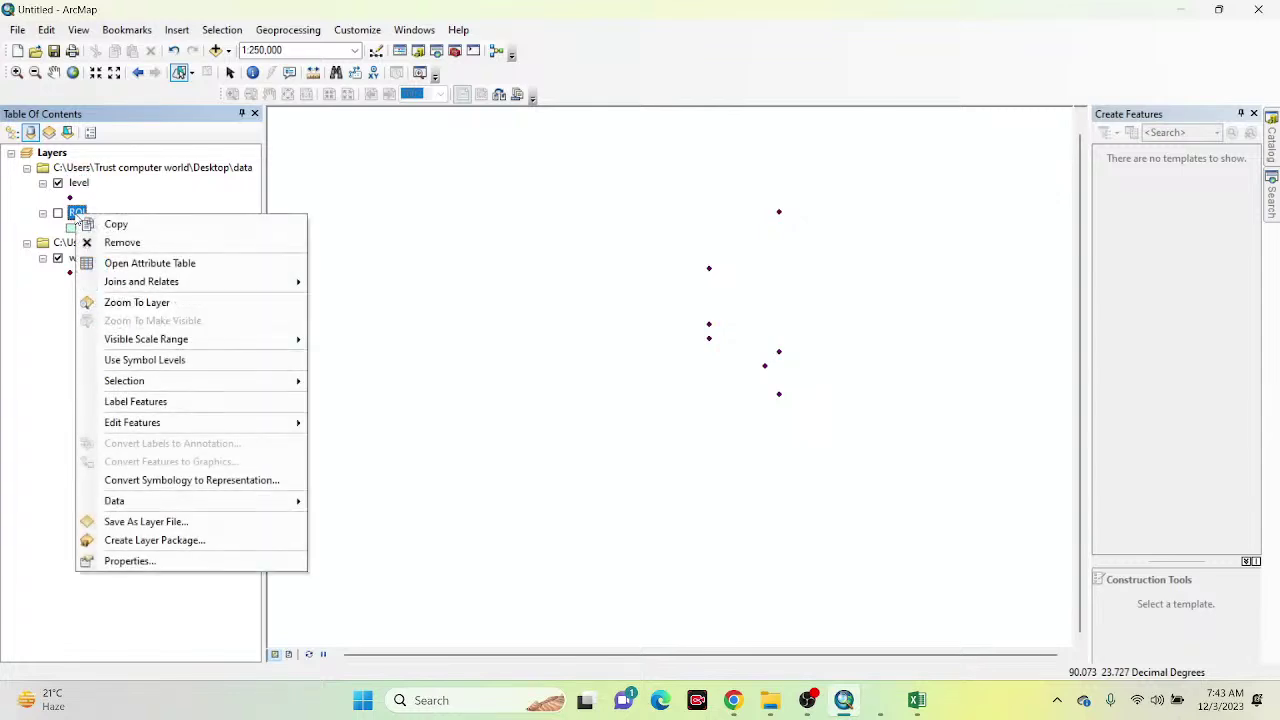
key("Escape")
right_click(95, 261)
left_click(128, 287)
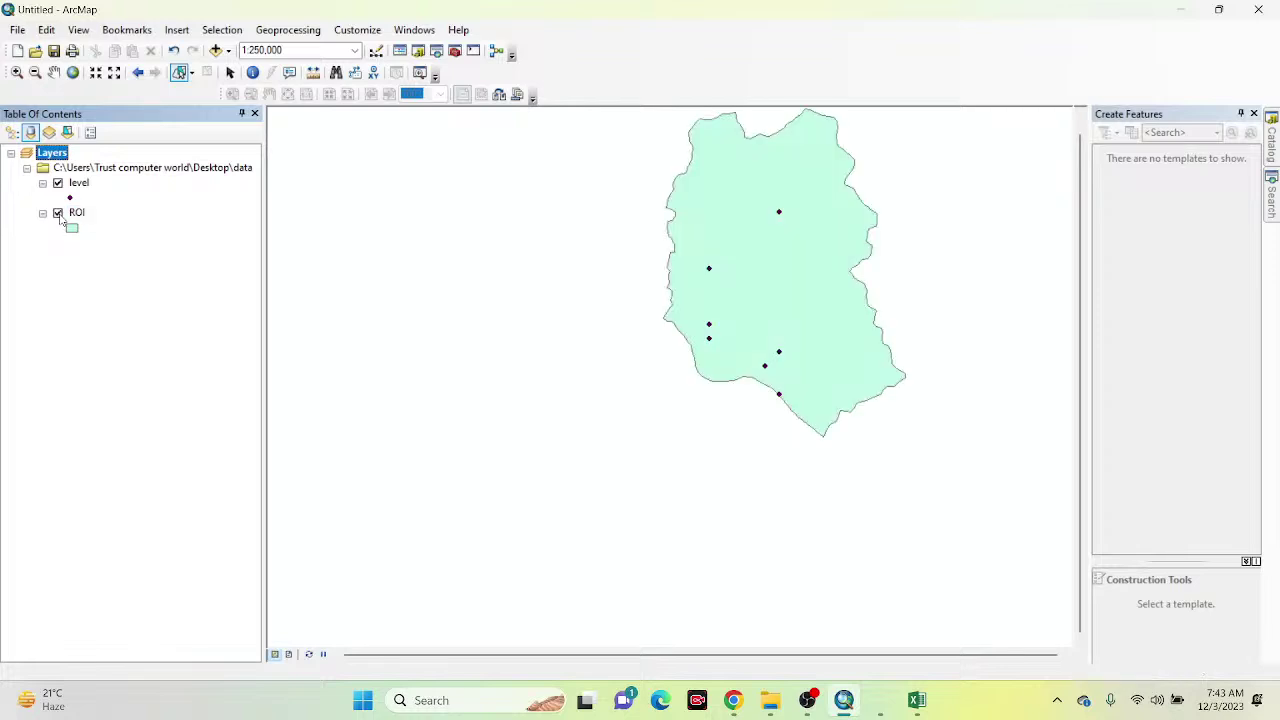
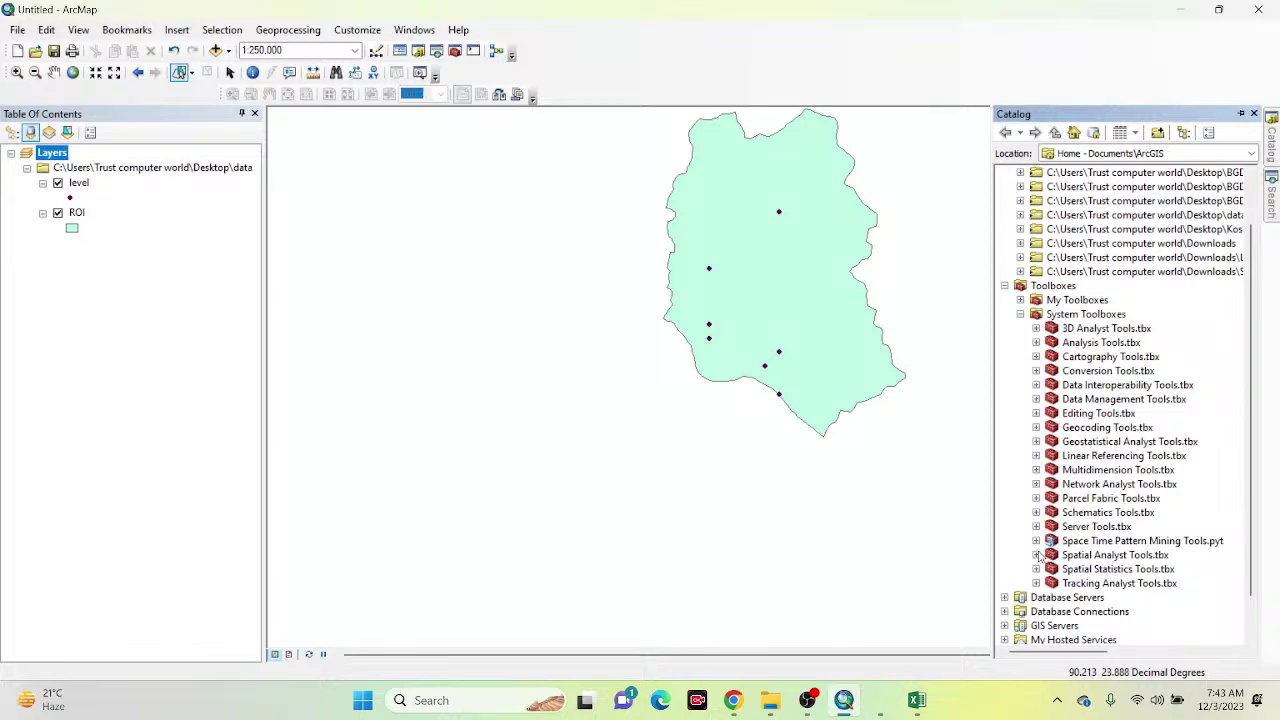
Step: Start the Spatial Analyst IDW interpolation with level as the input points and Groundwate as the Z value field
left_click(1037, 554)
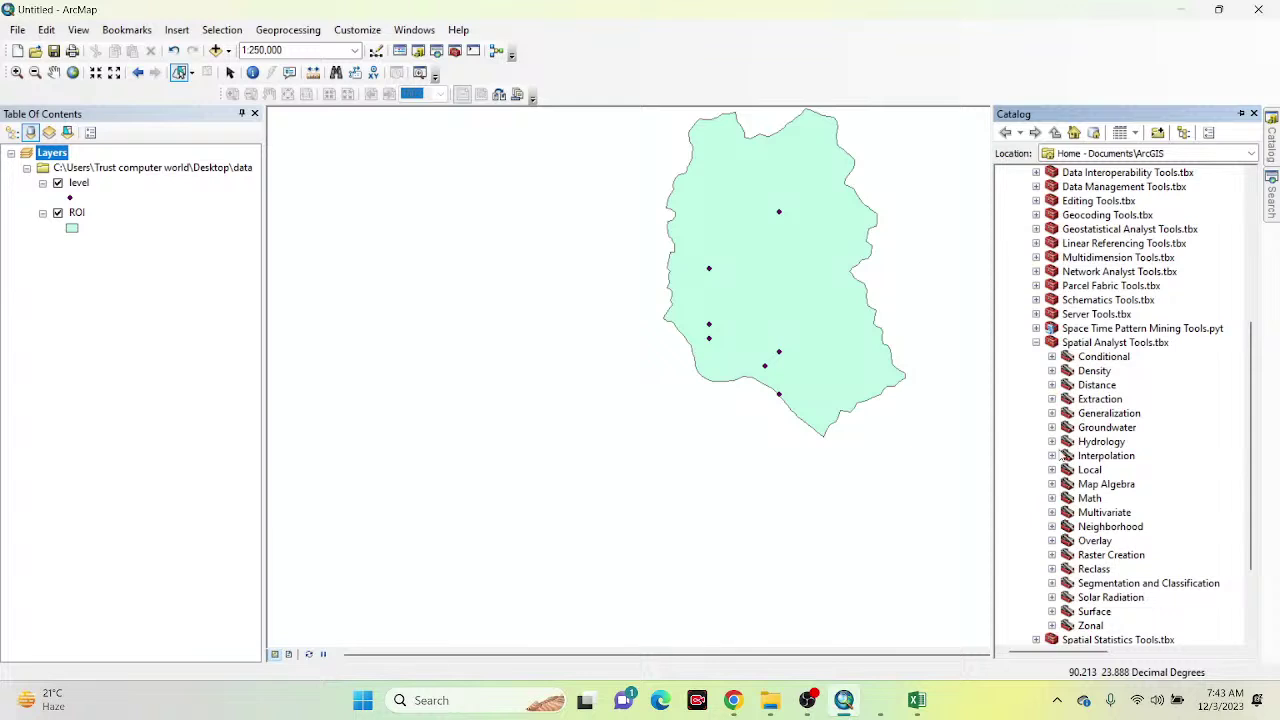
left_click(1052, 456)
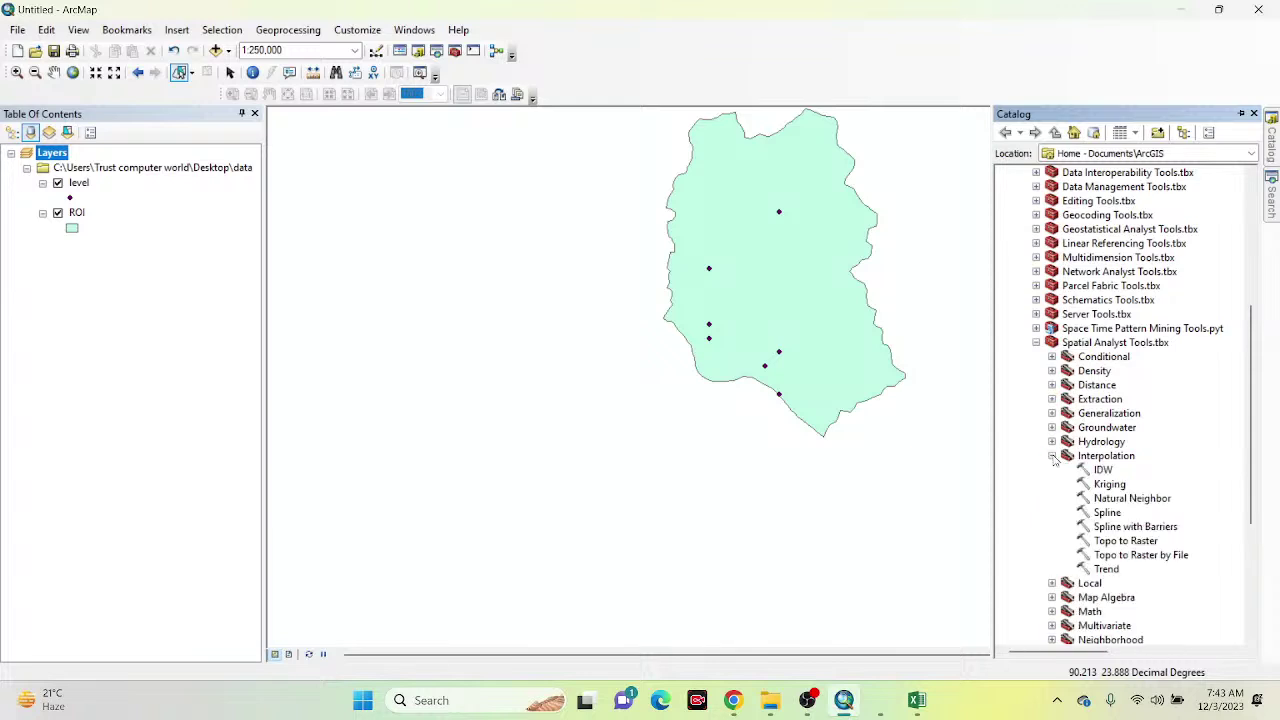
double_click(1101, 471)
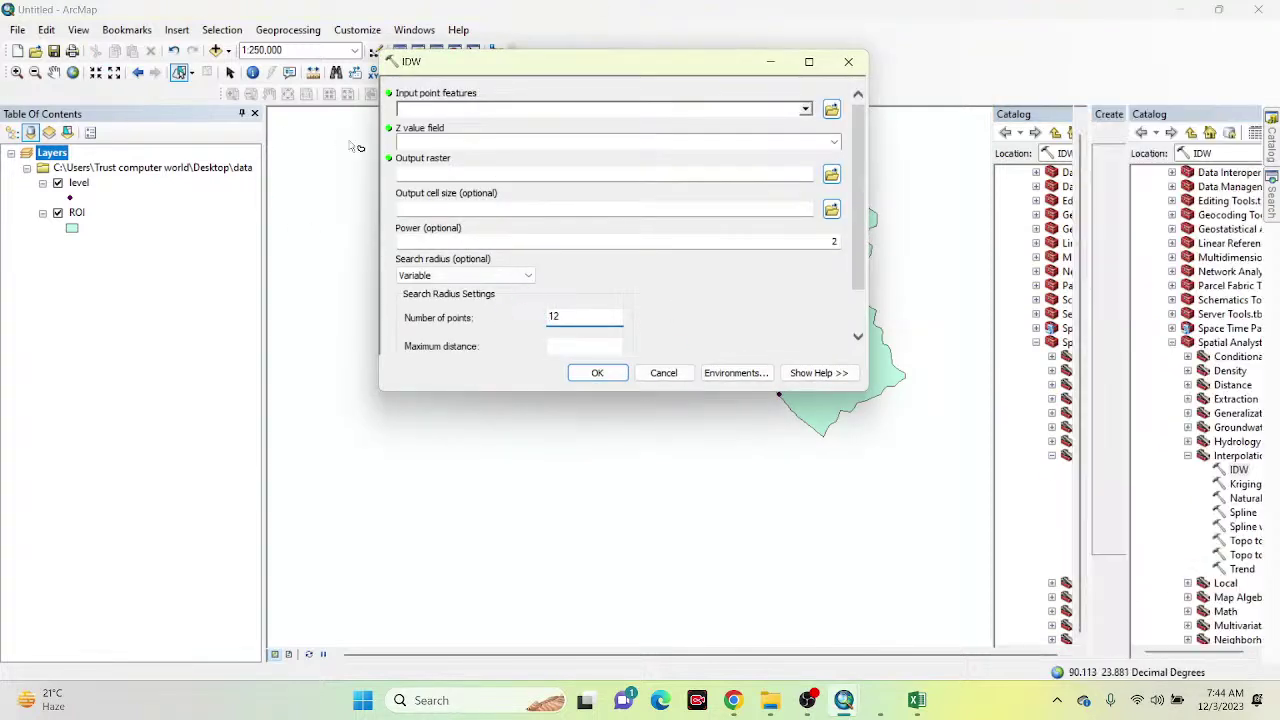
left_click(805, 108)
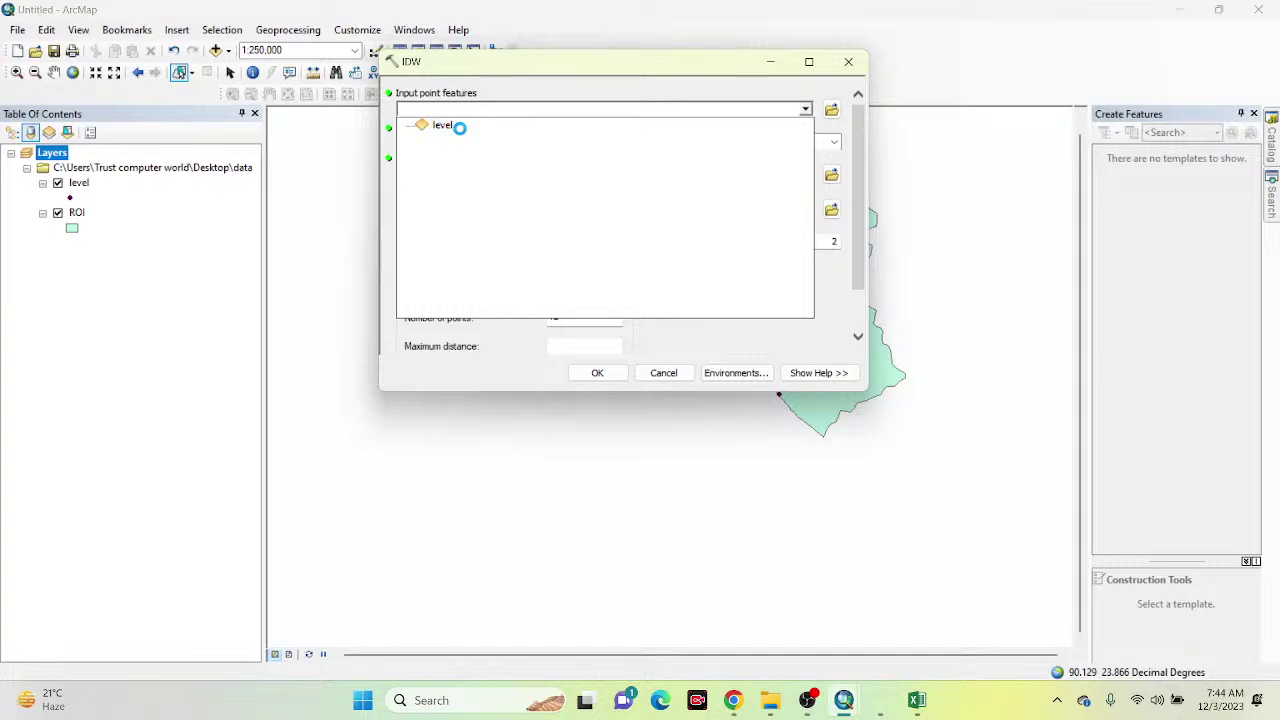
left_click(445, 125)
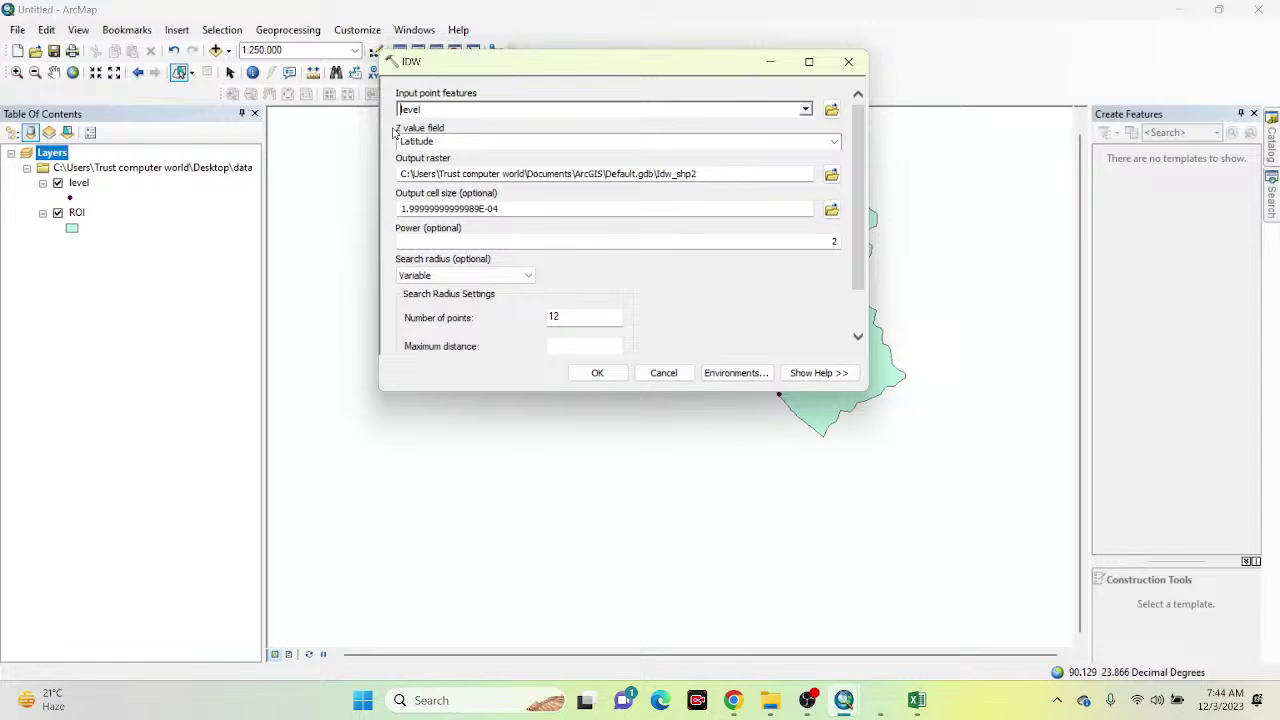
left_click(832, 141)
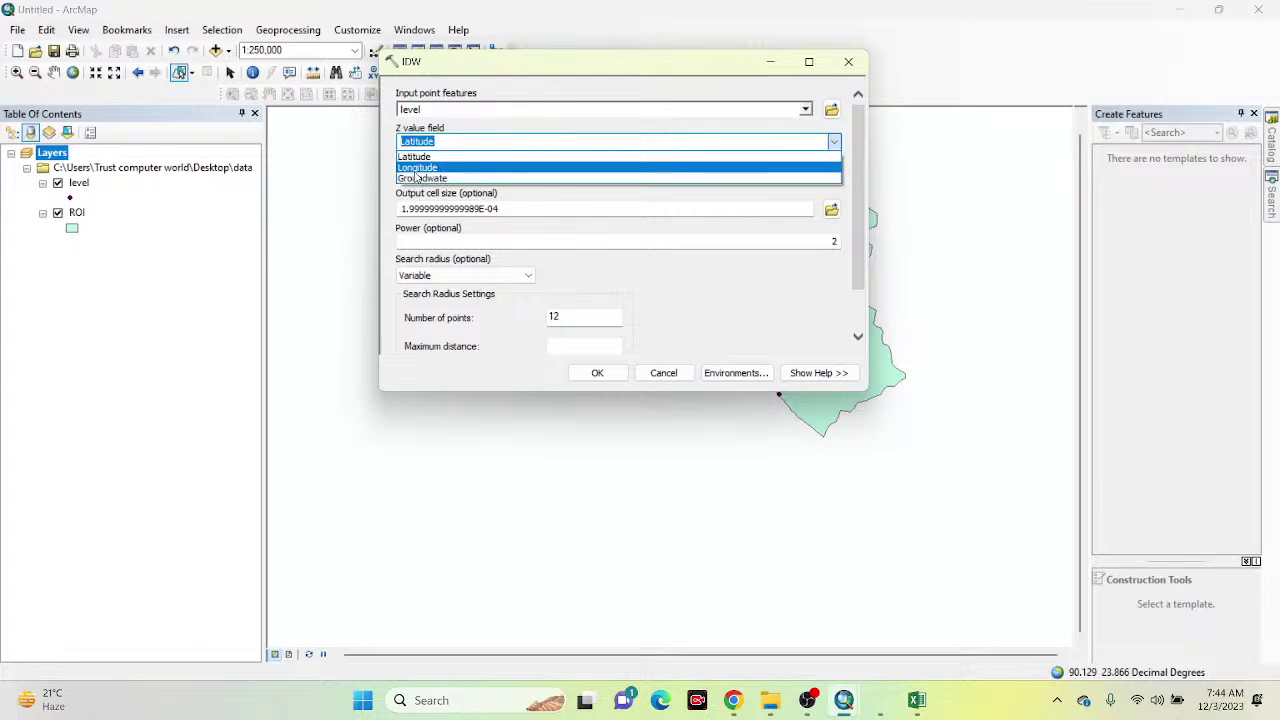
left_click(415, 178)
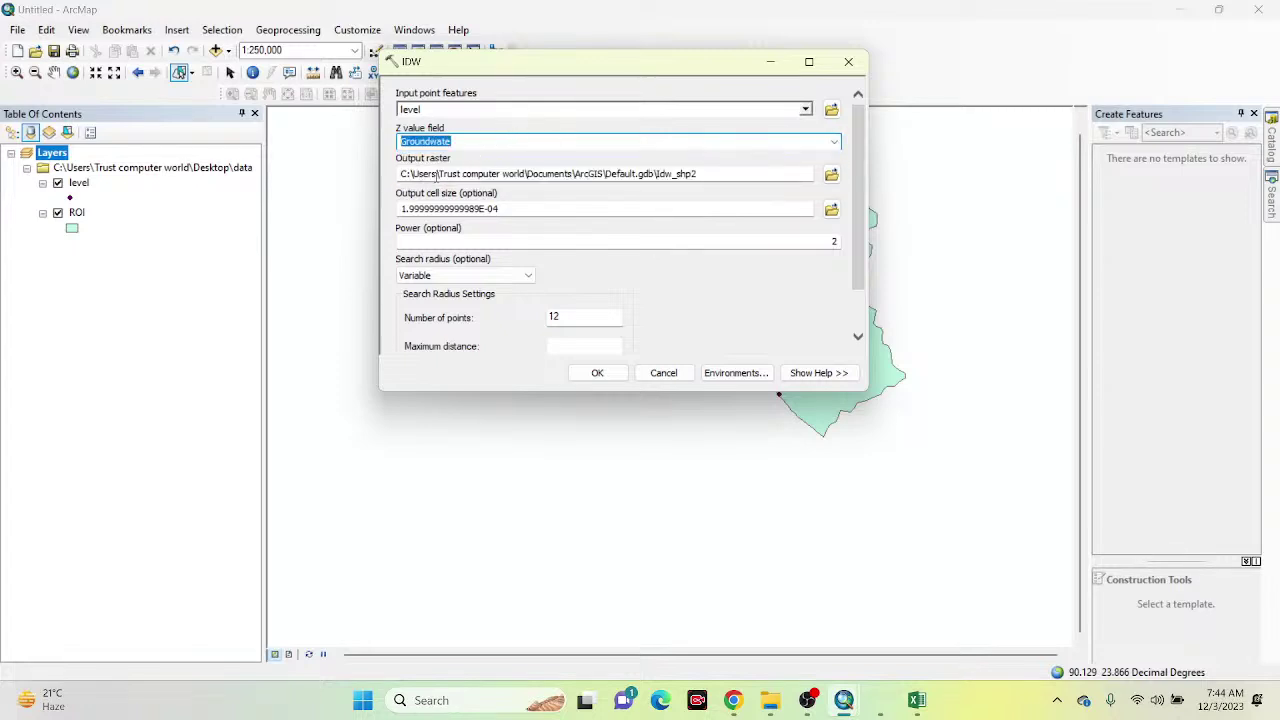
Step: Save the IDW output raster as Water_level in the exam folder and set the output cell size to 30
left_click(831, 175)
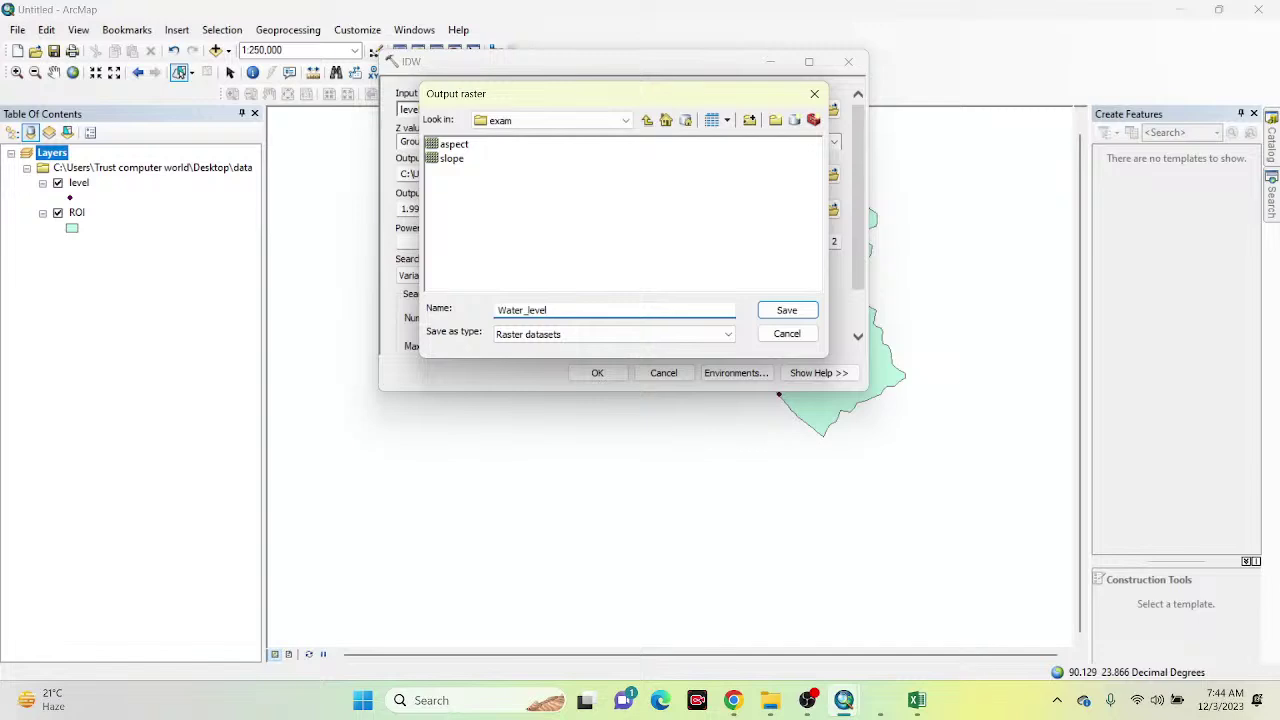
left_click(786, 310)
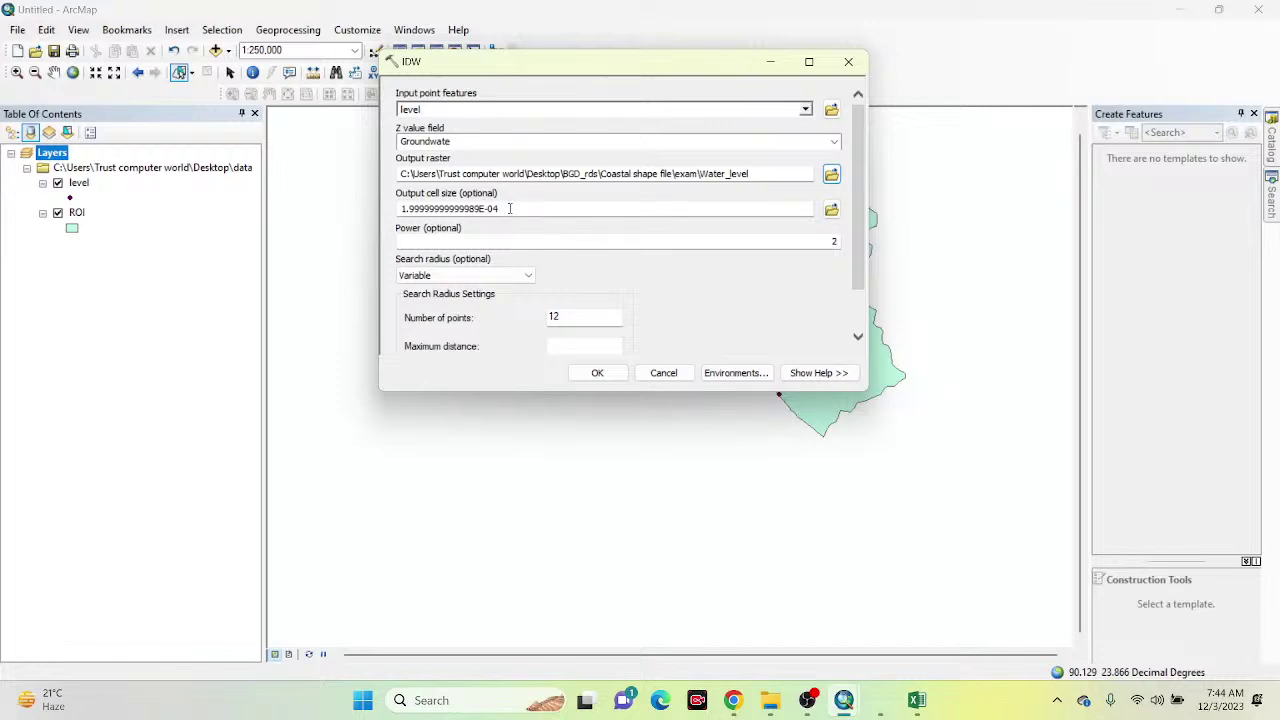
left_click_drag(509, 208, 330, 212)
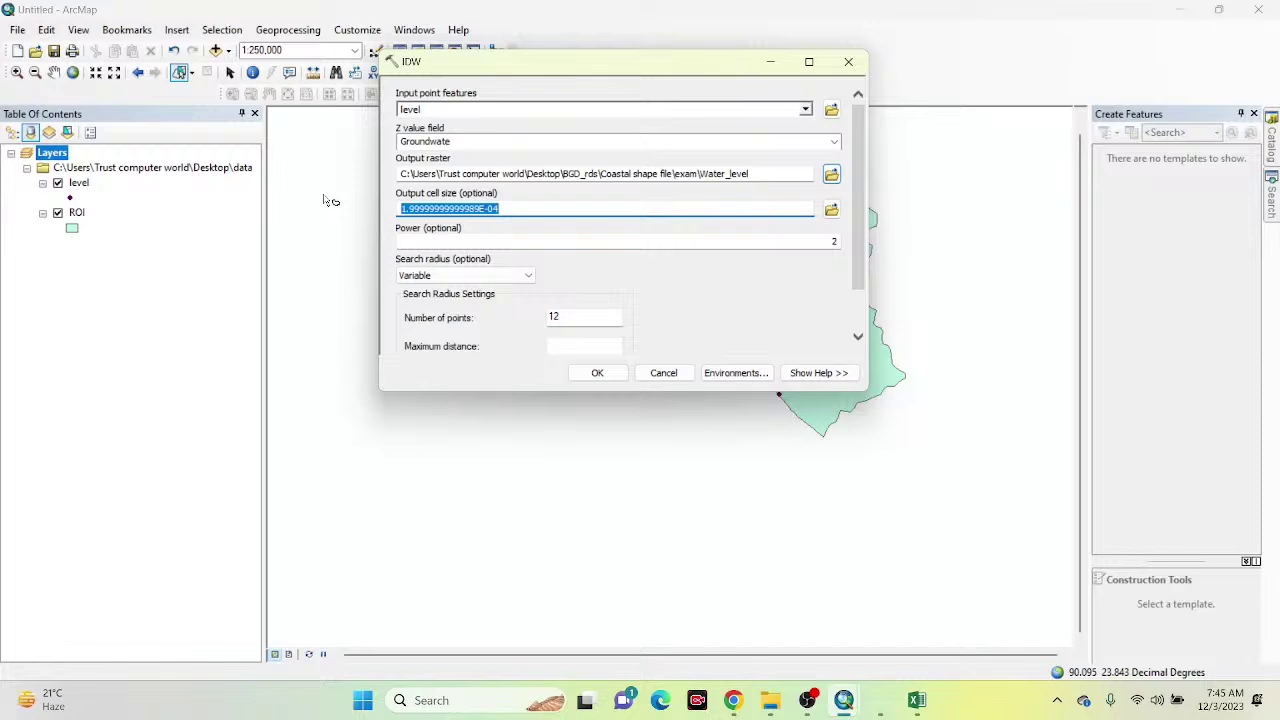
type("30")
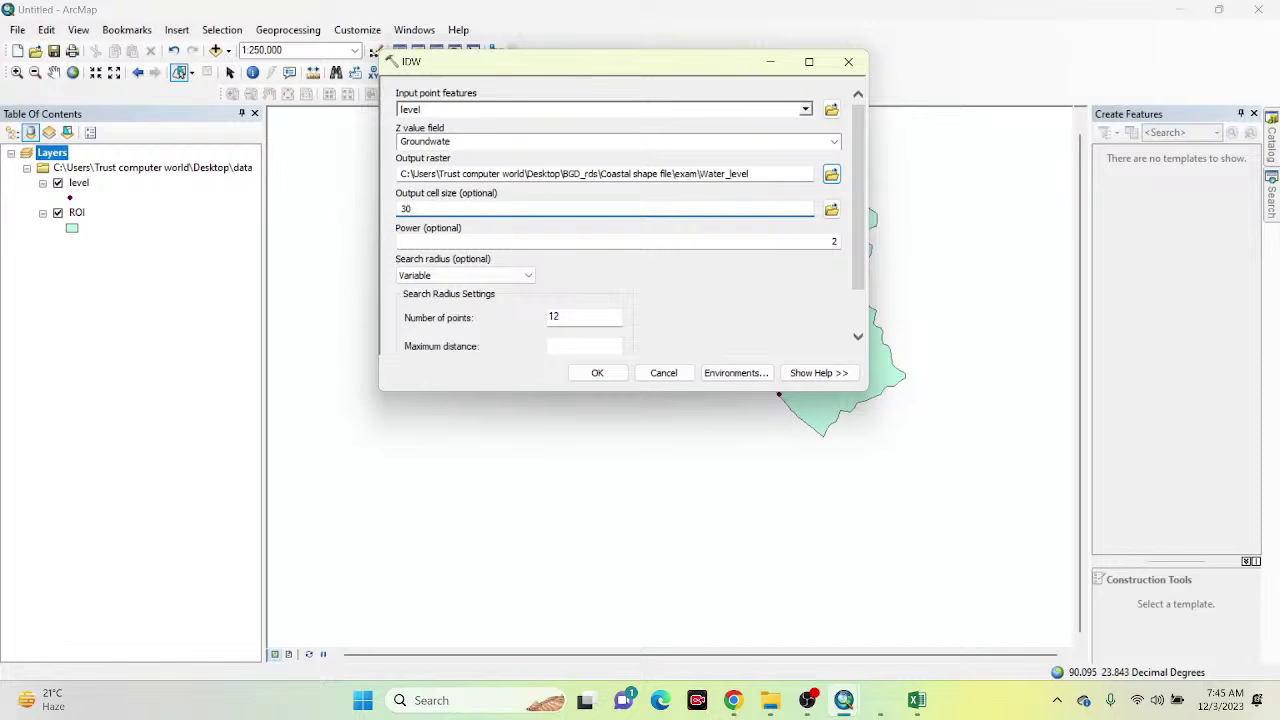
Step: Set the IDW environment's processing extent to Same as layer ROI
left_click(722, 373)
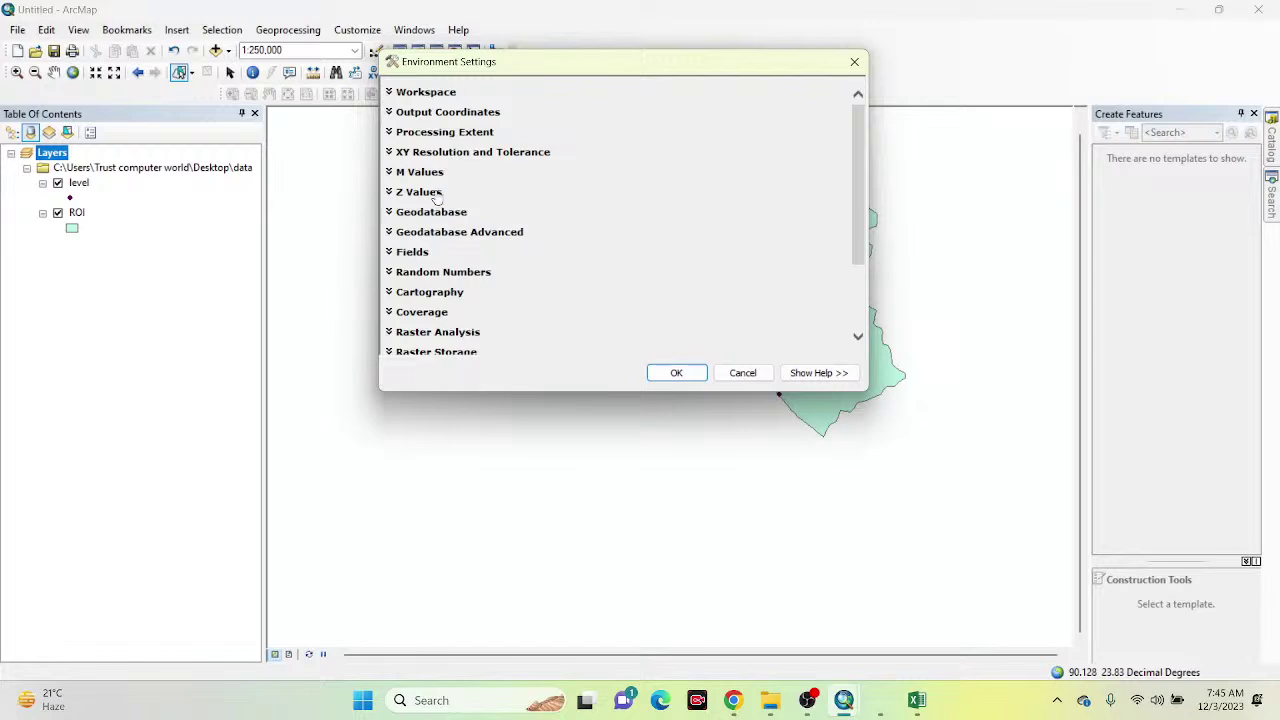
left_click(424, 134)
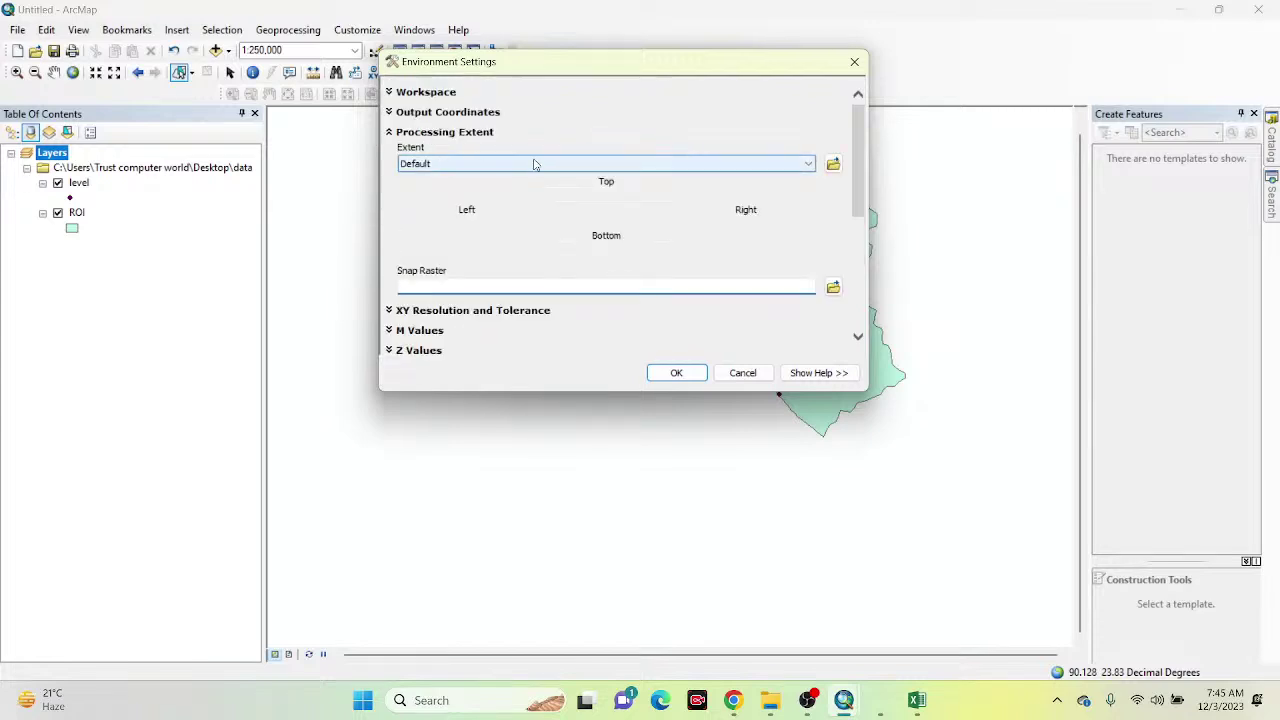
left_click(534, 164)
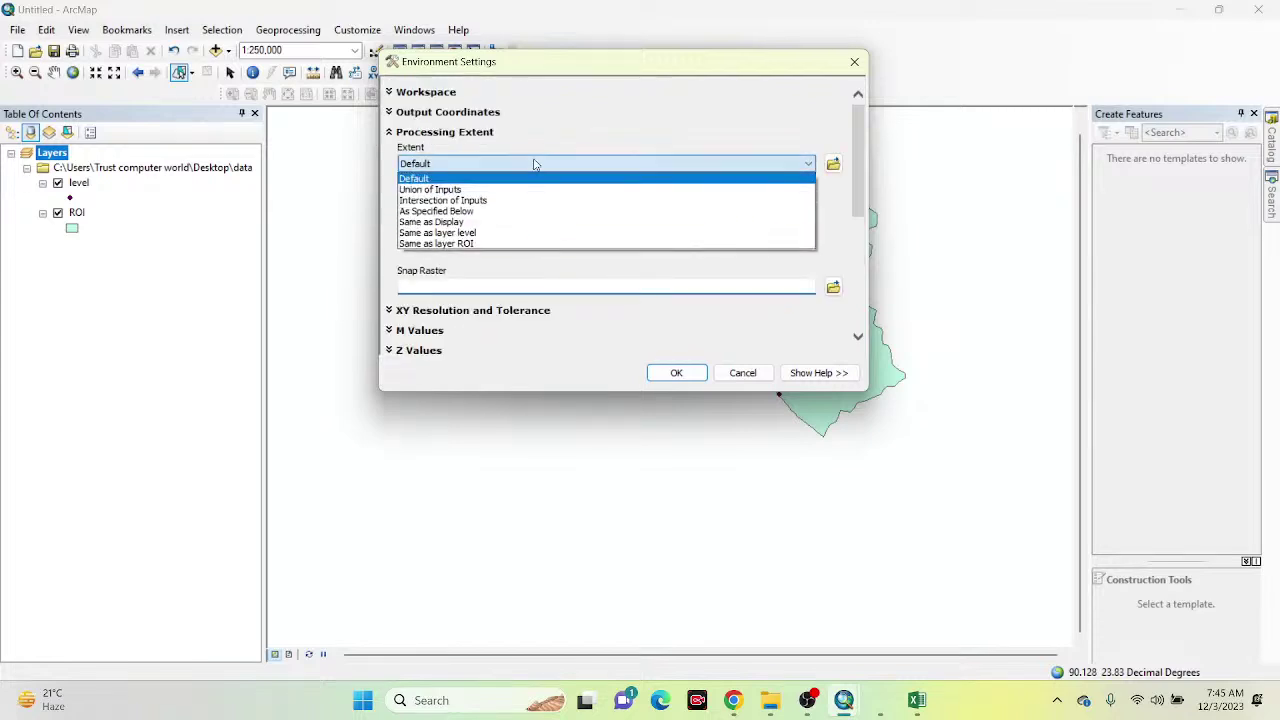
left_click(455, 244)
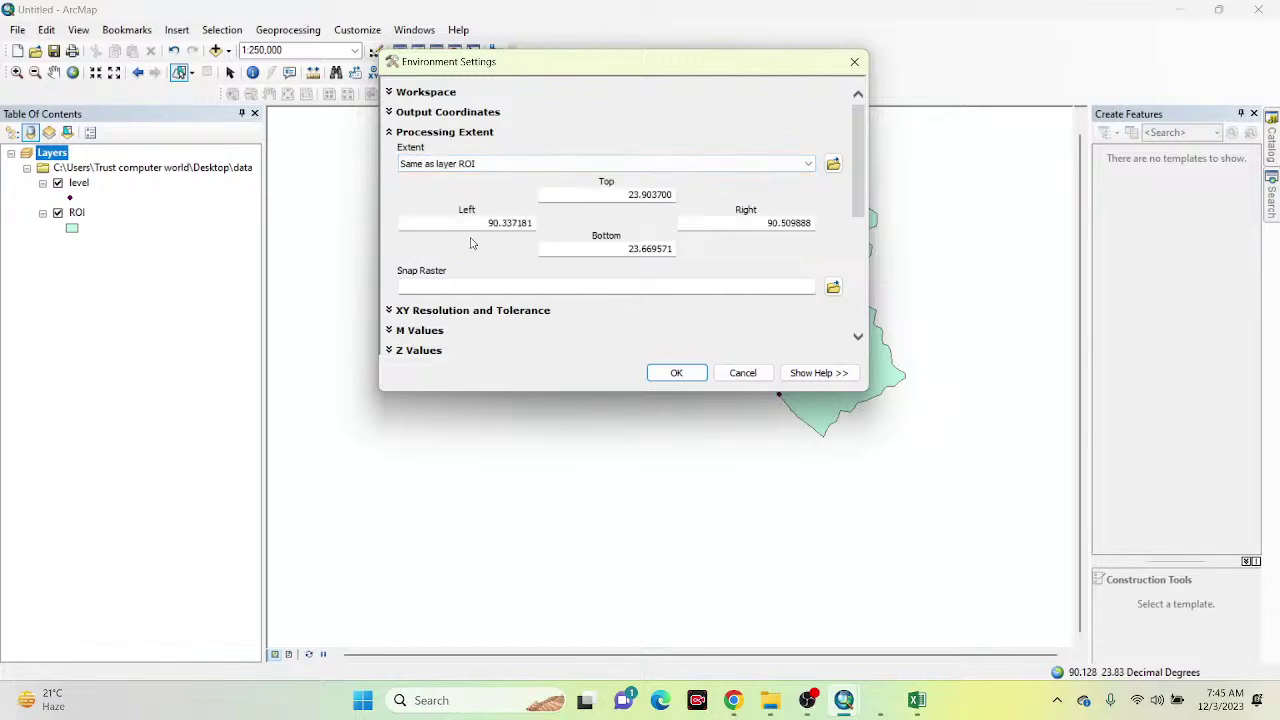
Step: Set ROI as the raster analysis mask and try to run the IDW interpolation to the Water_level raster
scroll(571, 280, "down", 6)
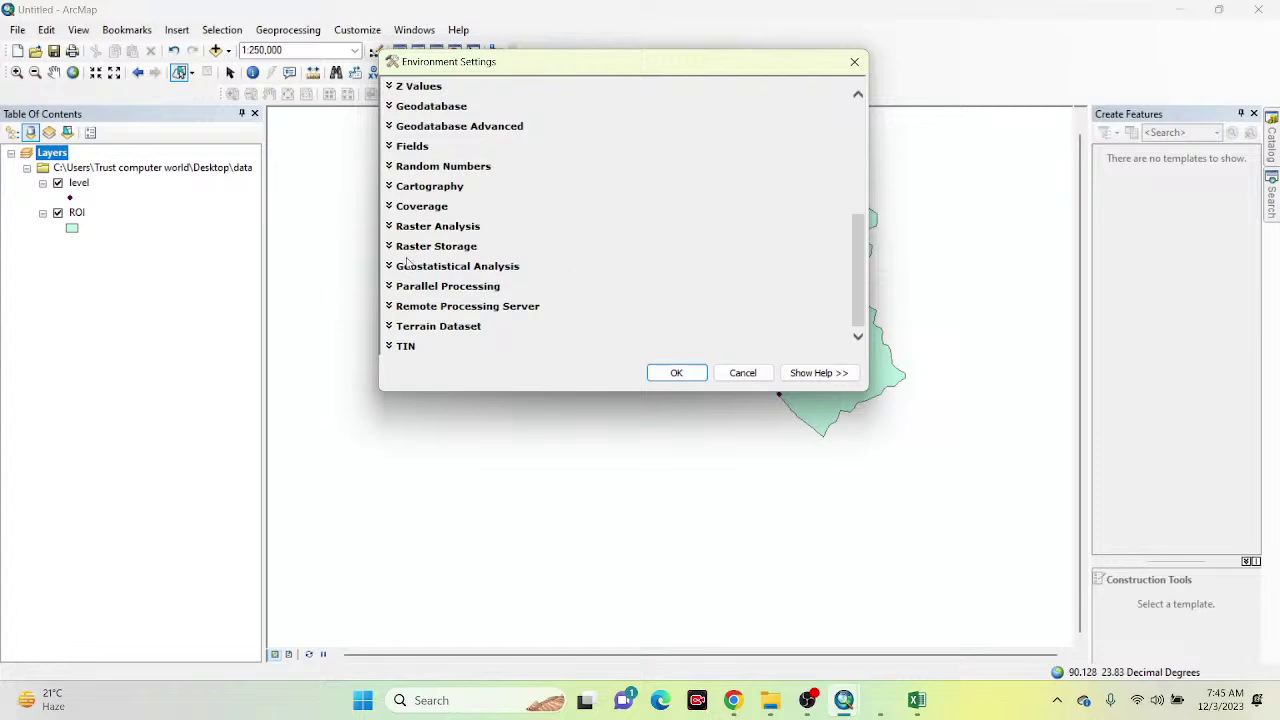
left_click(430, 228)
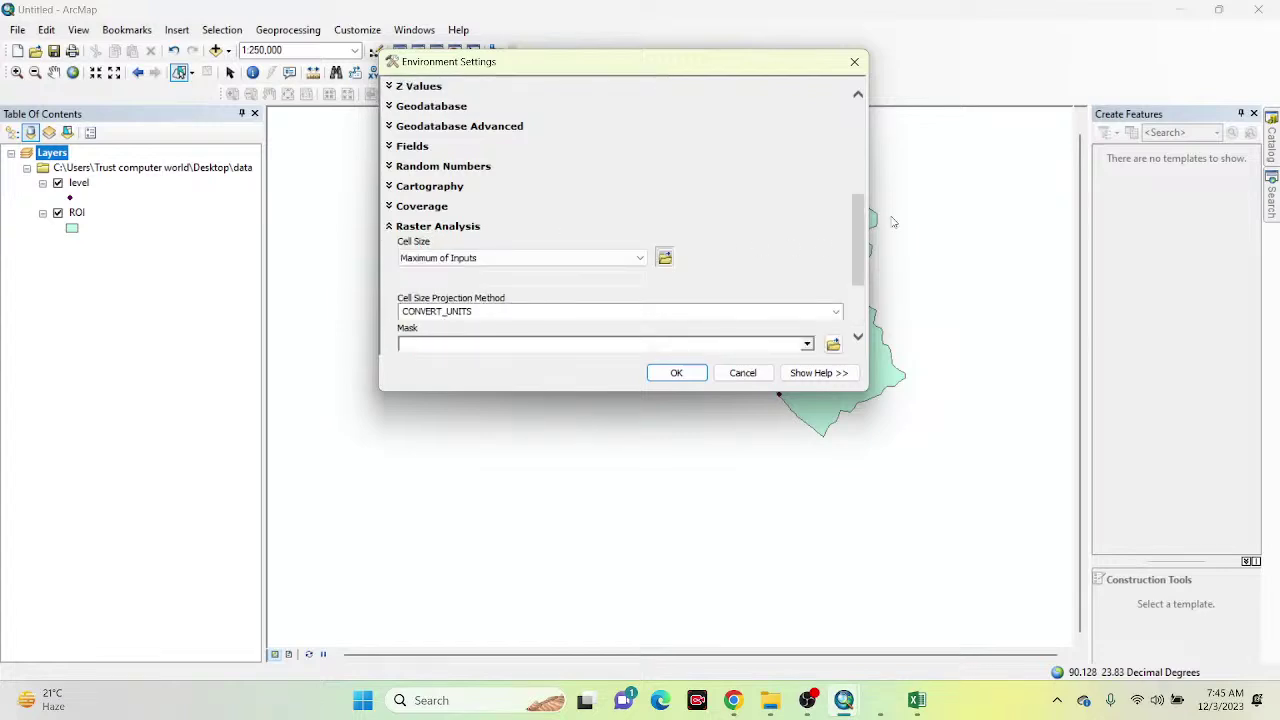
left_click_drag(860, 222, 849, 249)
left_click(808, 266)
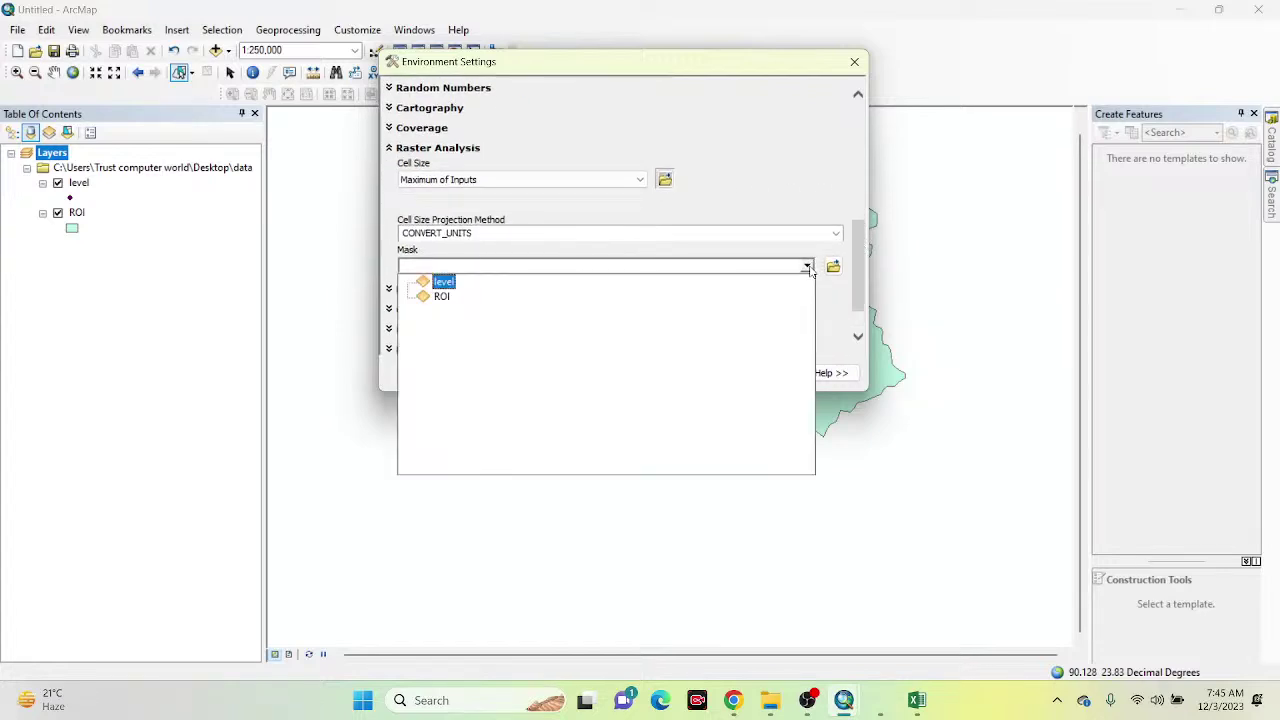
left_click(440, 295)
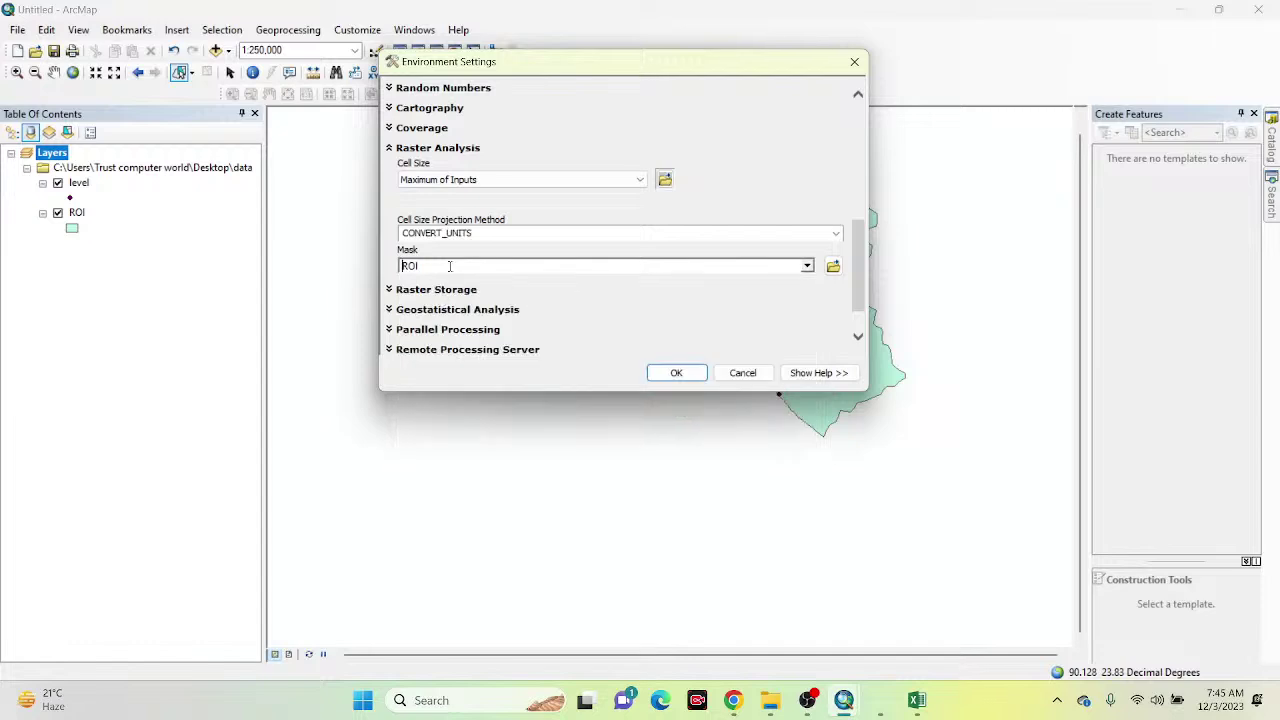
left_click(672, 372)
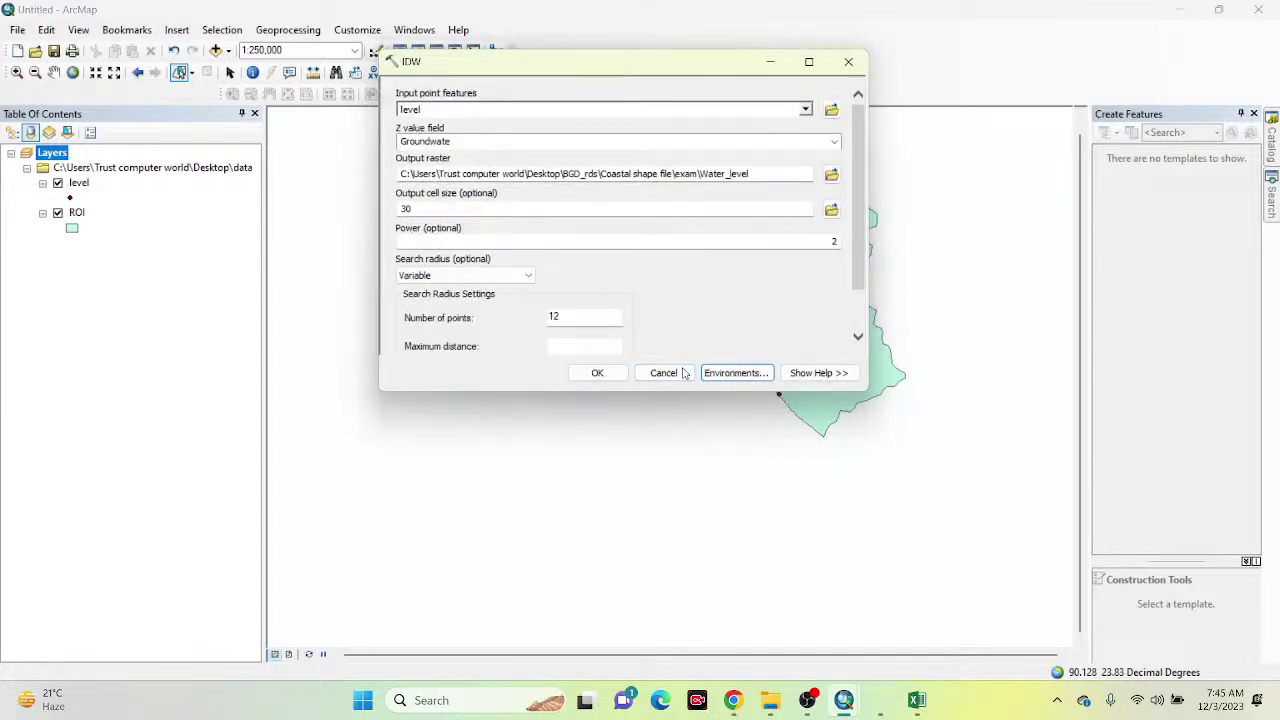
left_click(593, 373)
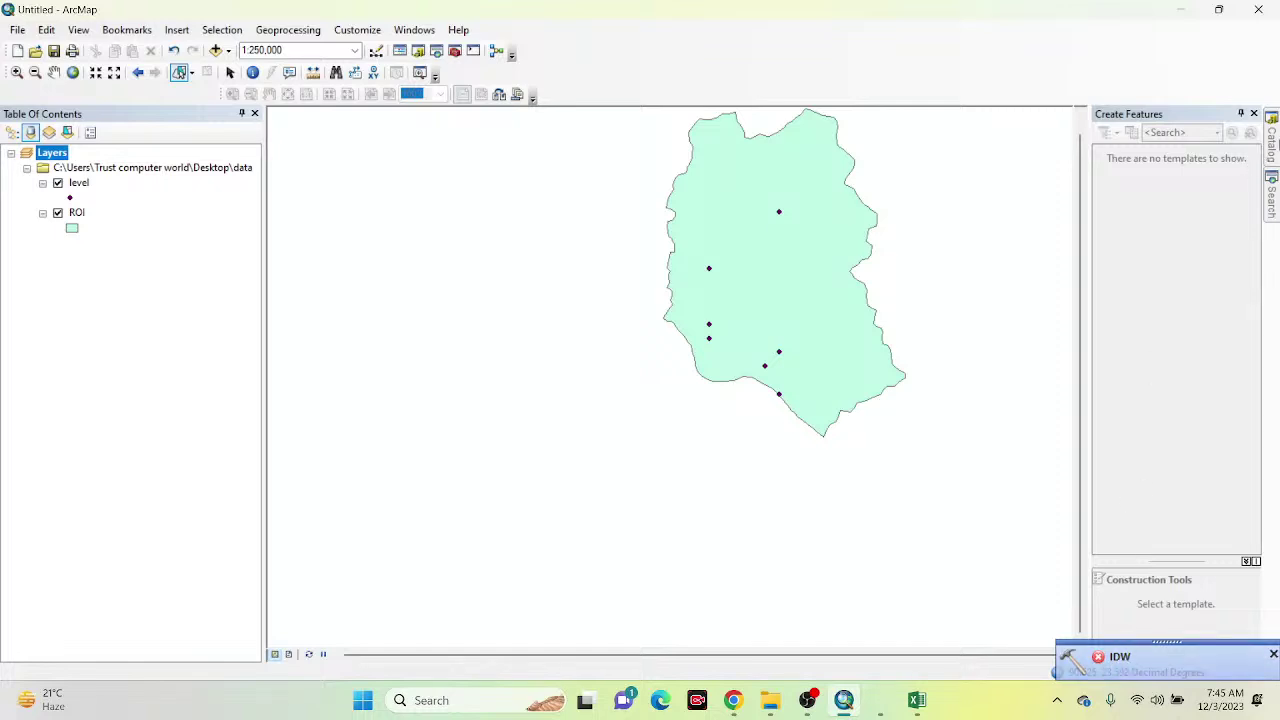
Step: Restart the IDW tool with level as the input points, Groundwate as the Z value field and an output cell size of 30
left_click(1270, 145)
double_click(1103, 470)
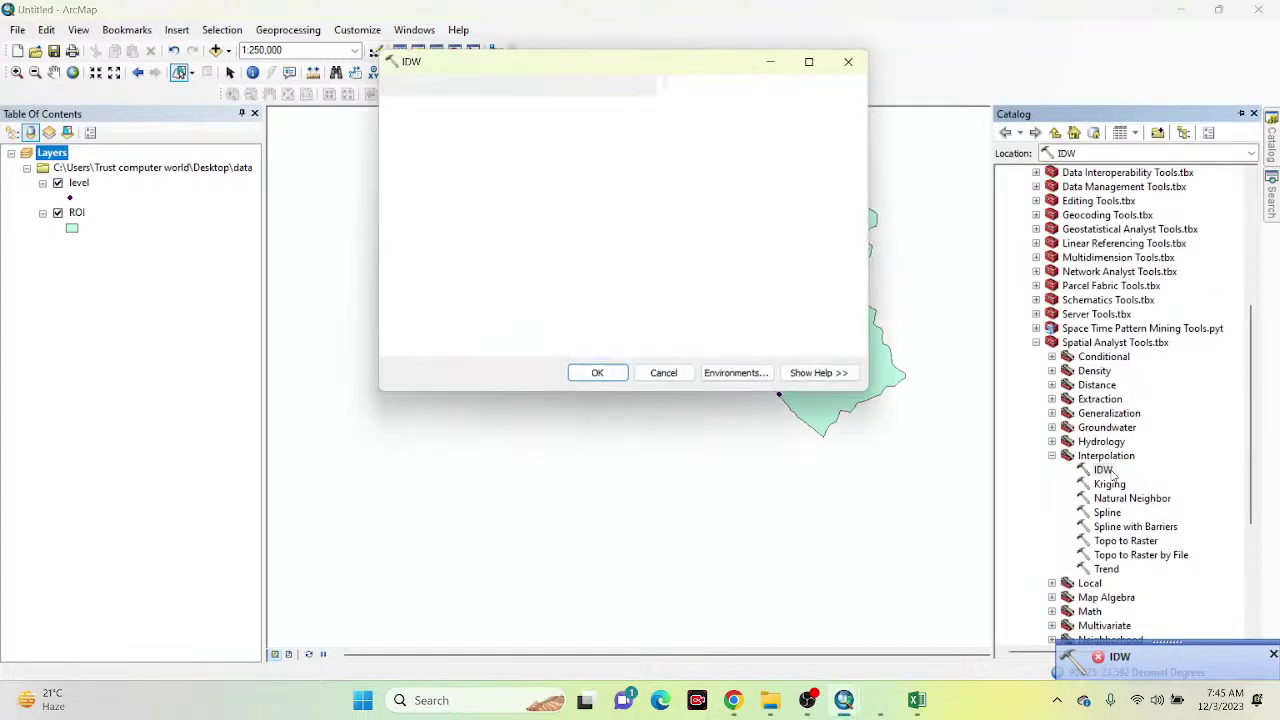
left_click(805, 109)
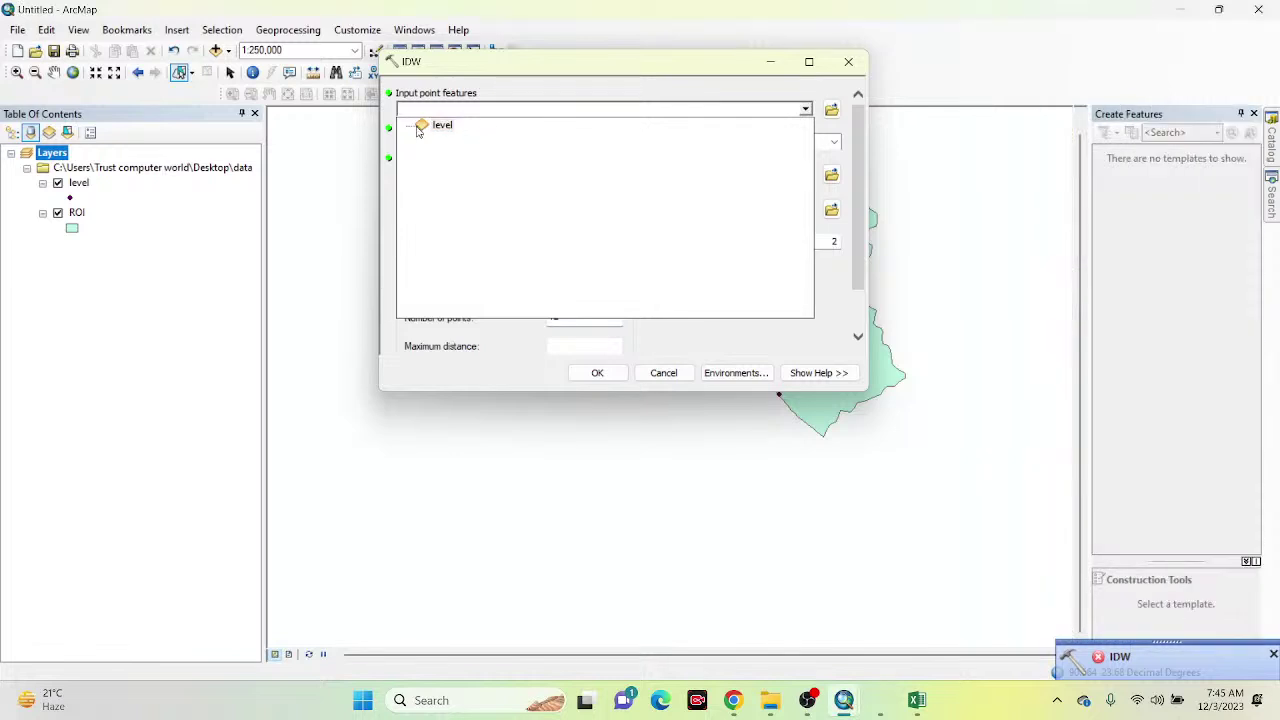
left_click(446, 124)
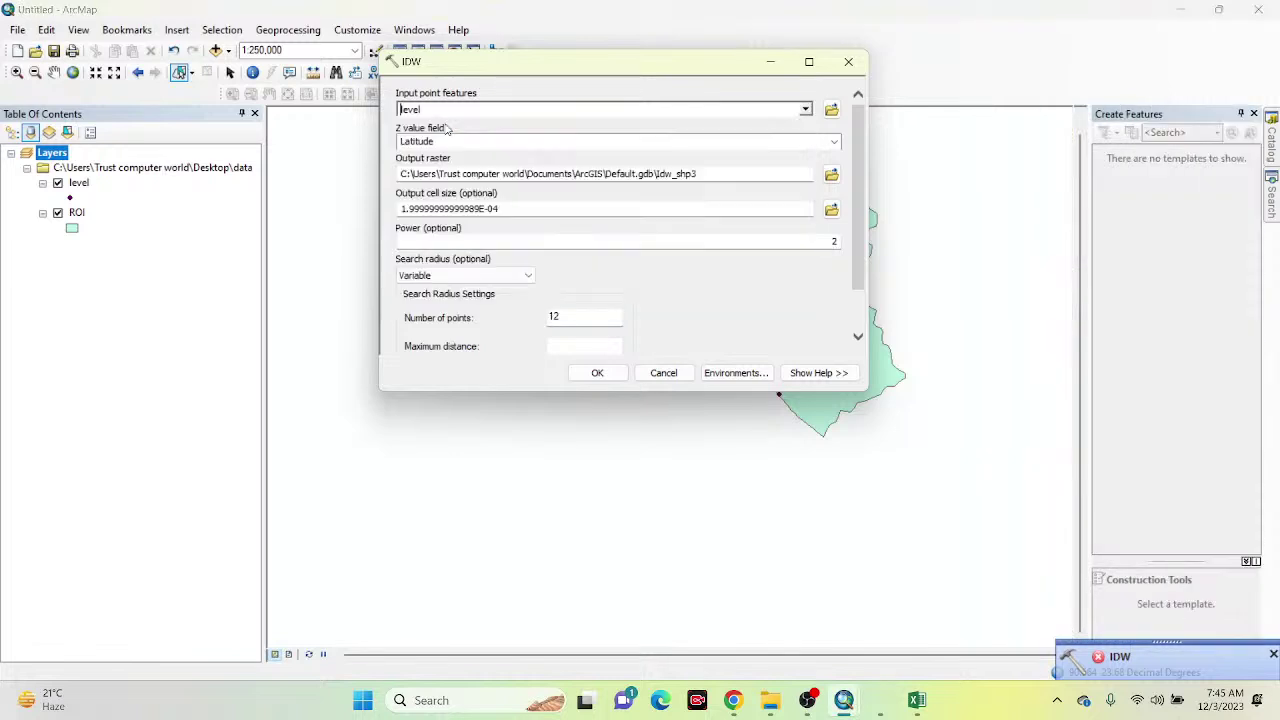
left_click(820, 145)
left_click(441, 173)
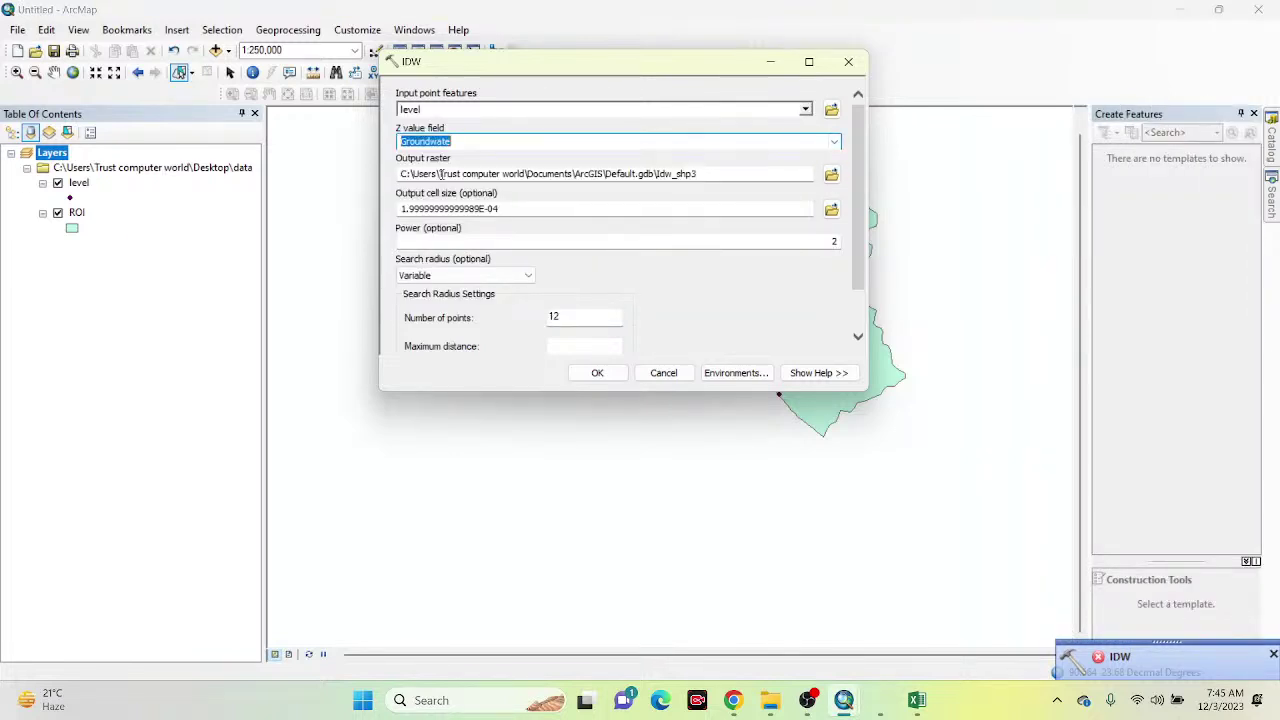
left_click_drag(498, 209, 8, 213)
type("30")
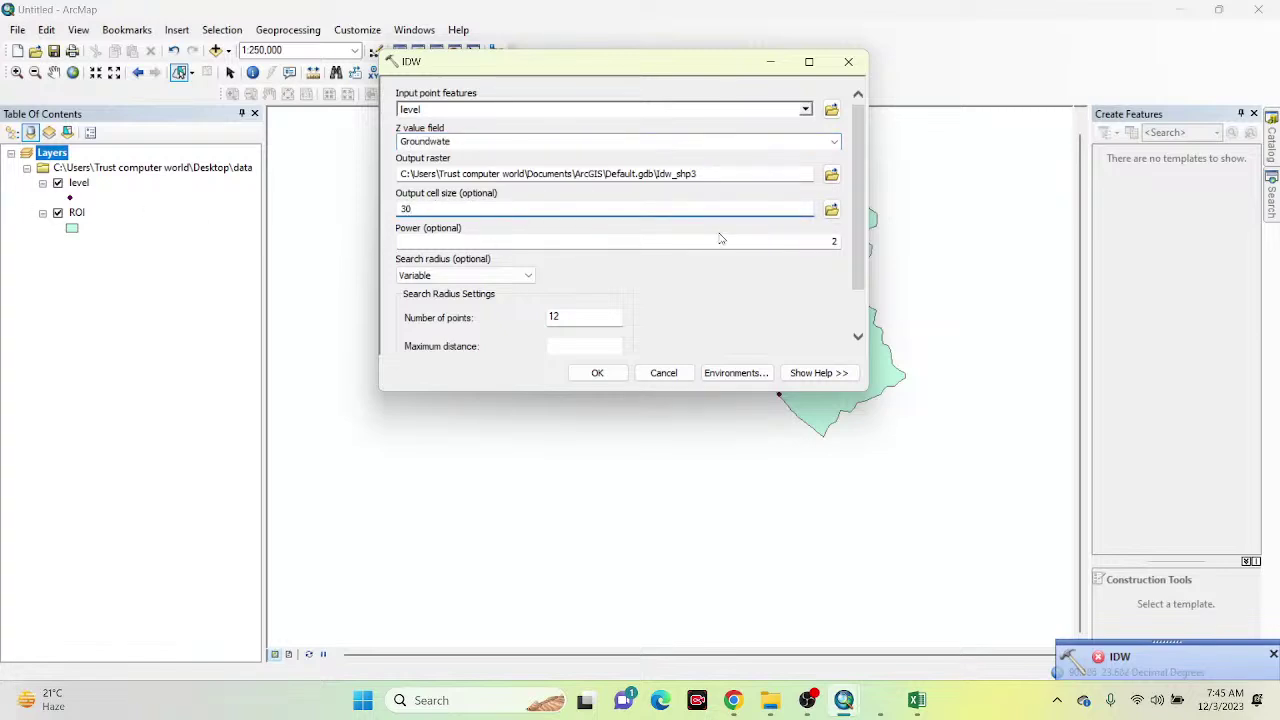
Step: Match the processing extent of the restarted IDW run to the ROI layer
left_click(733, 372)
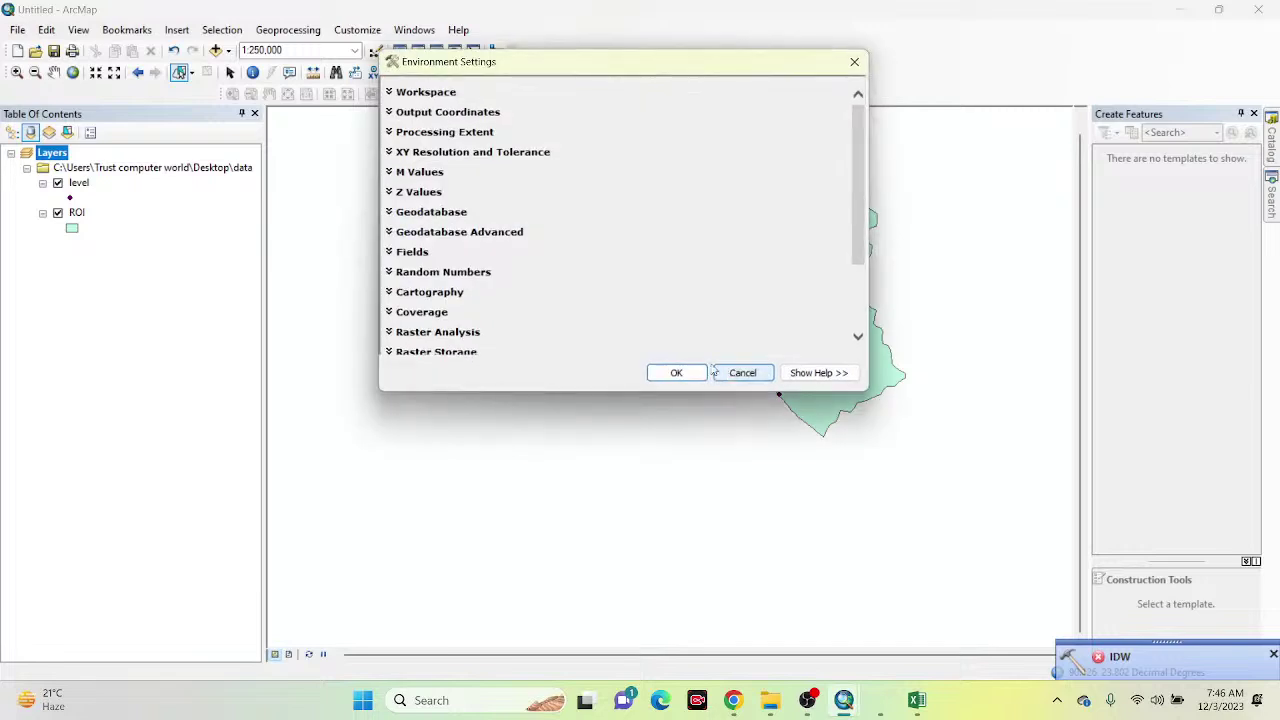
left_click(420, 132)
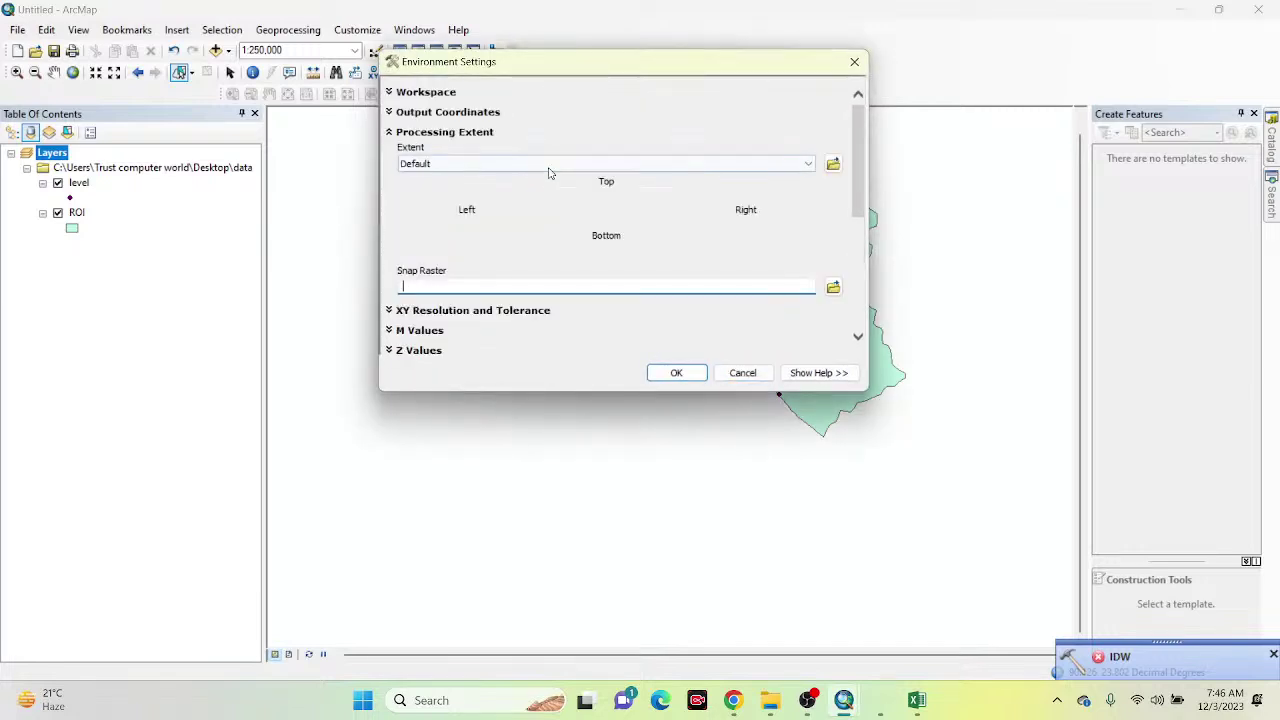
left_click(560, 164)
left_click(453, 243)
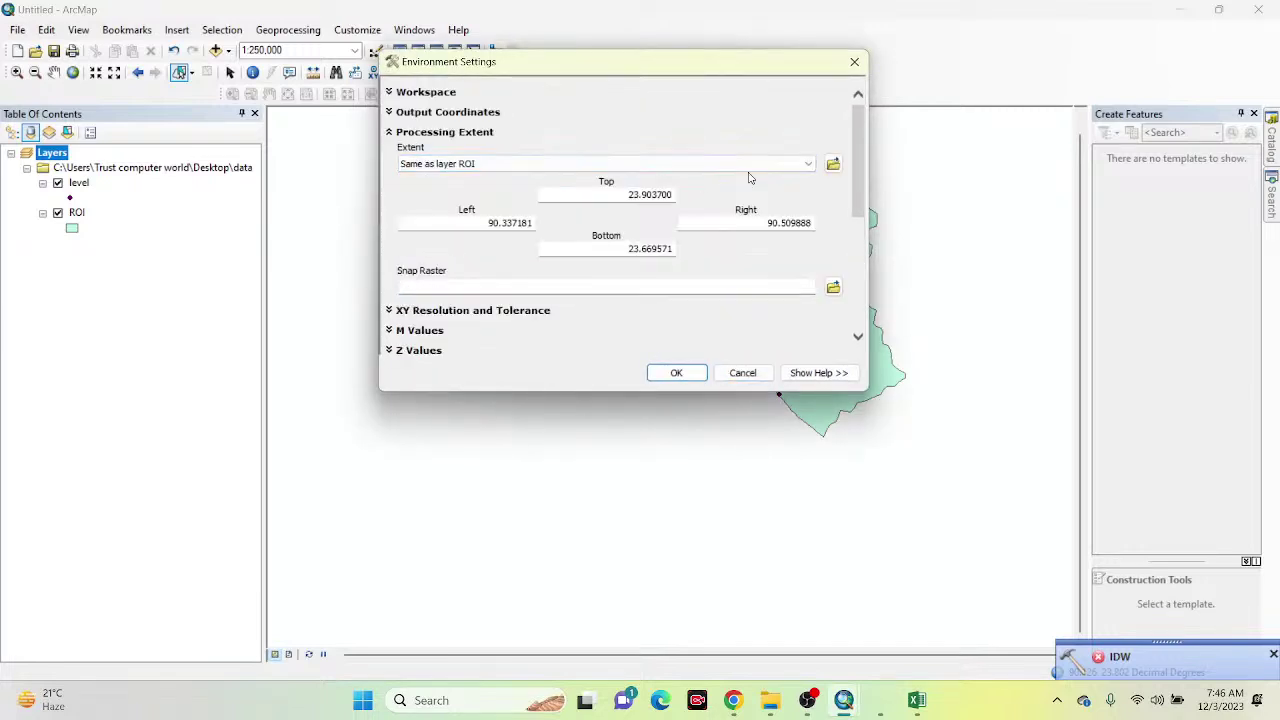
Step: Choose ROI as the raster analysis mask, try to run IDW with cell size 30, and dismiss both IDW notifications
left_click_drag(860, 141, 860, 215)
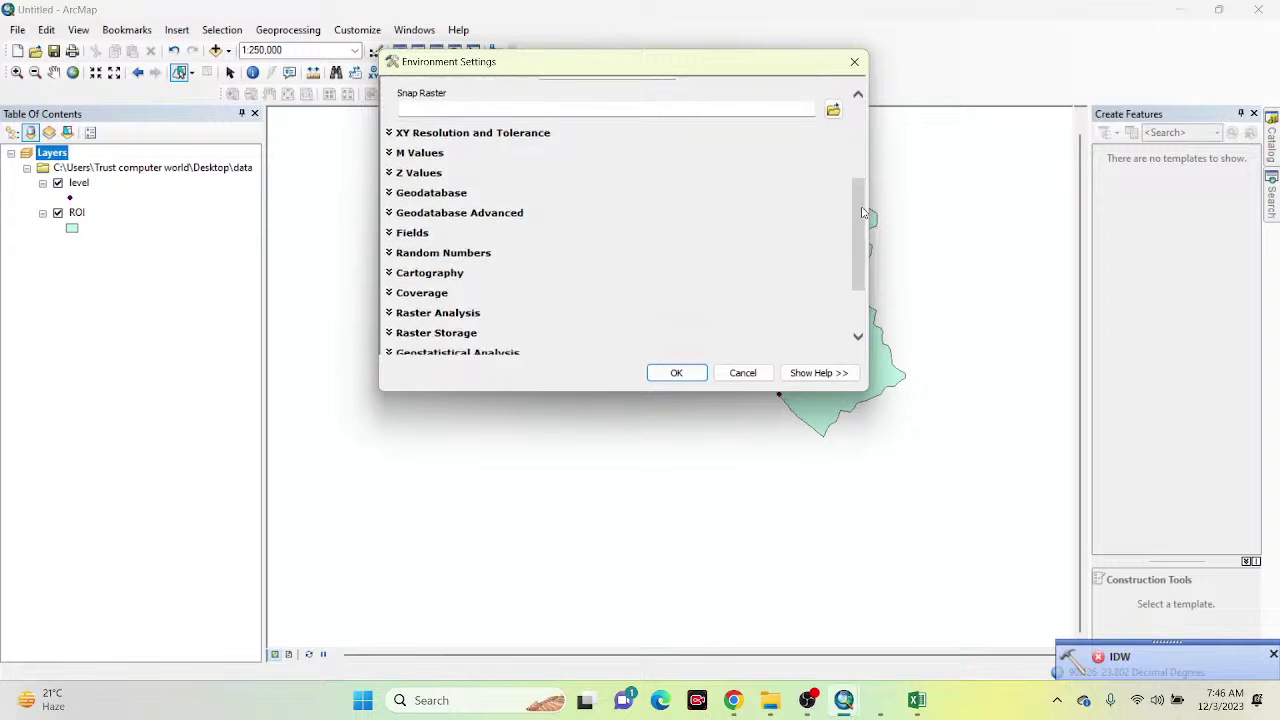
left_click(428, 314)
scroll(611, 246, "down", 1)
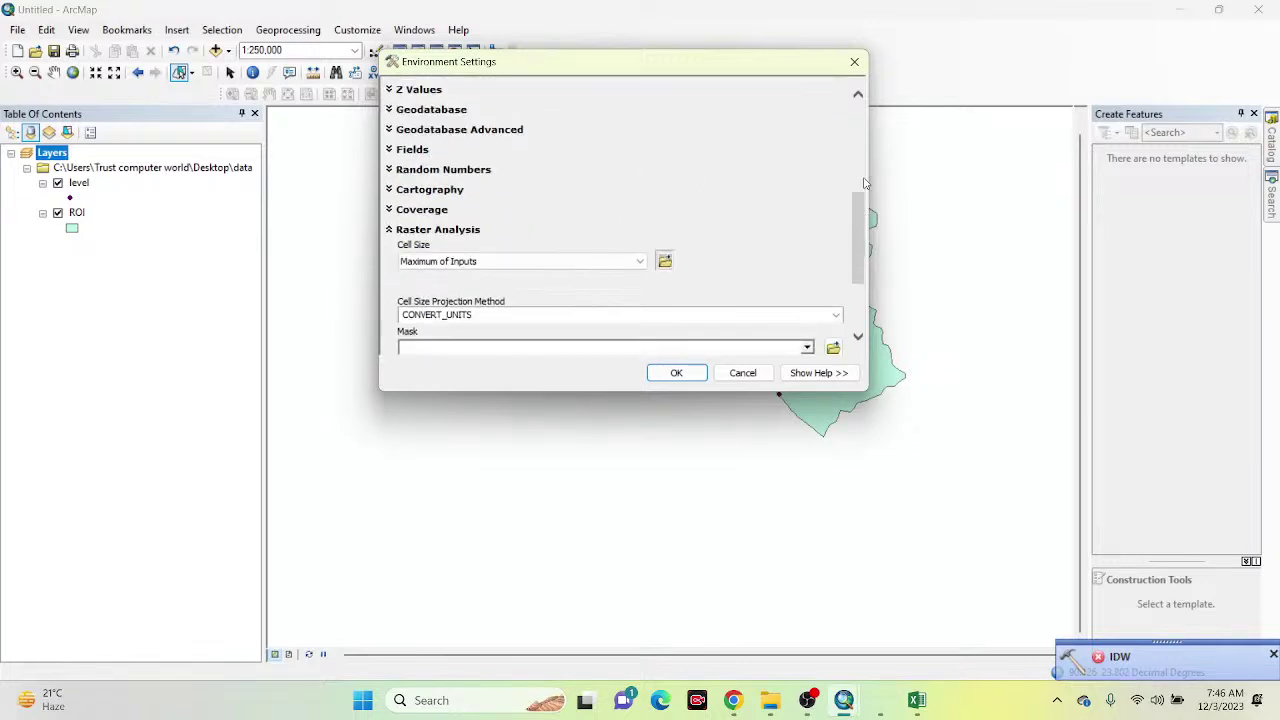
left_click_drag(860, 217, 860, 237)
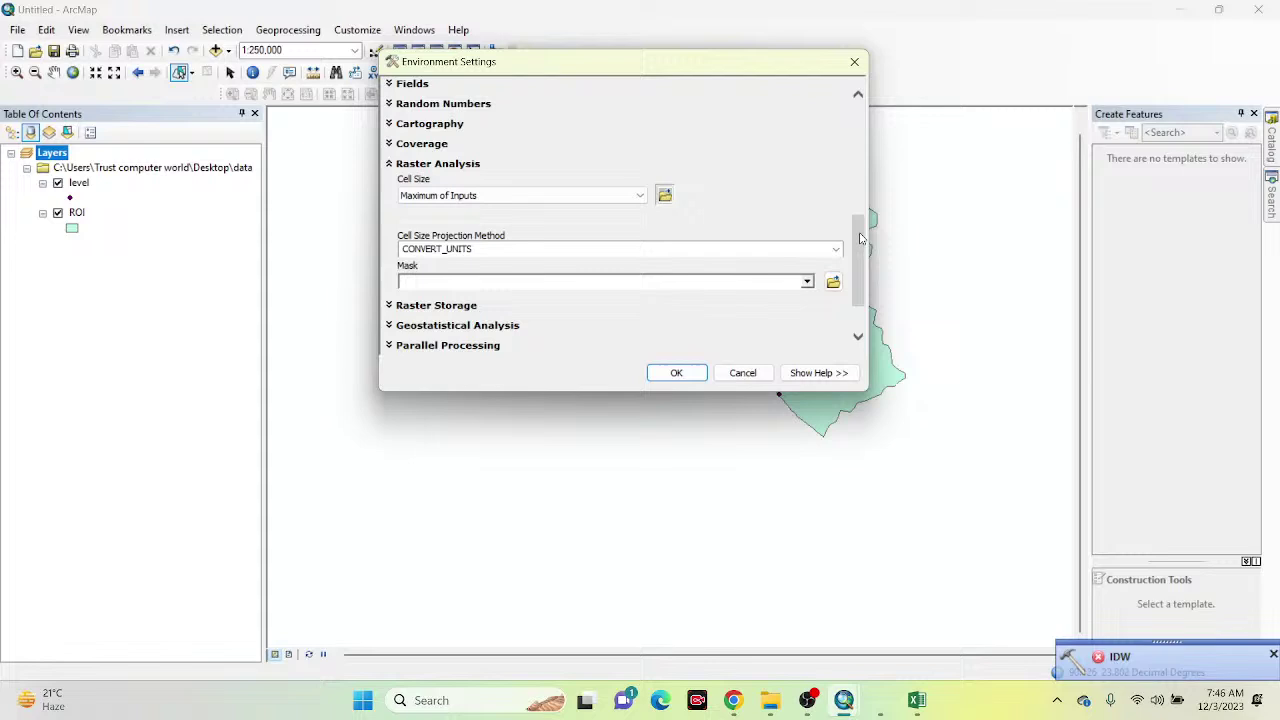
left_click(807, 282)
left_click(446, 317)
left_click(665, 372)
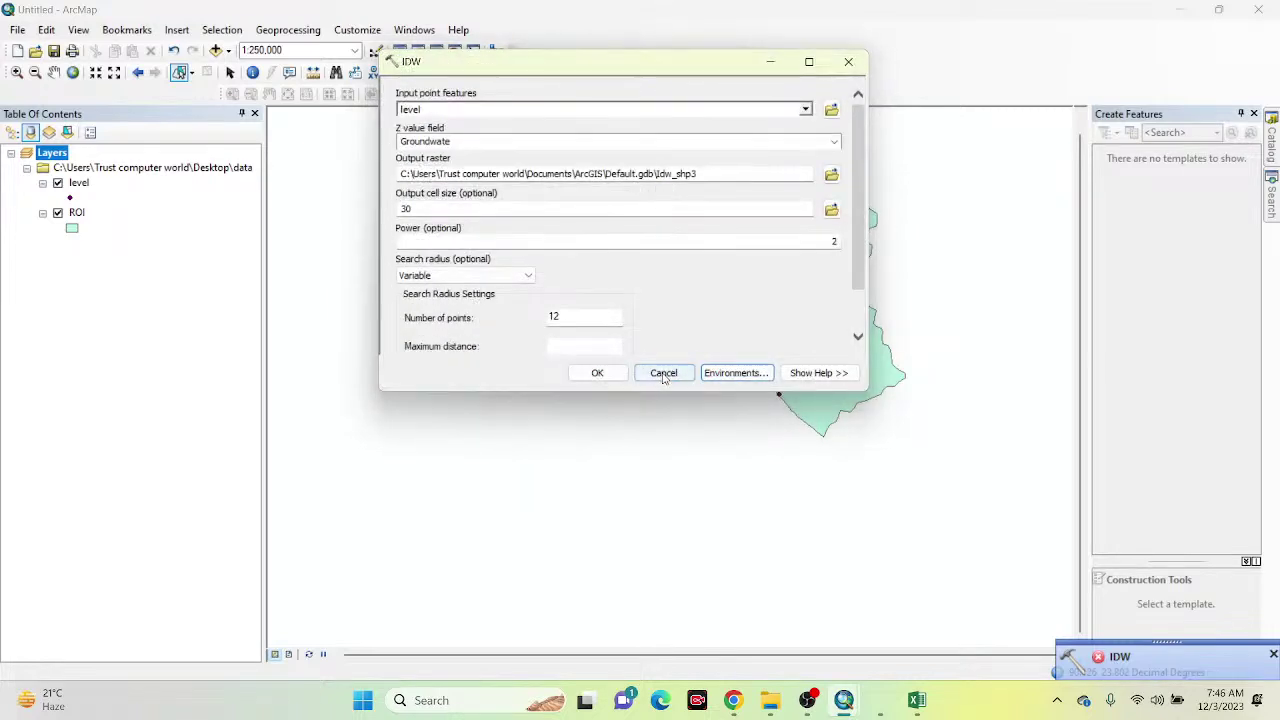
left_click(597, 373)
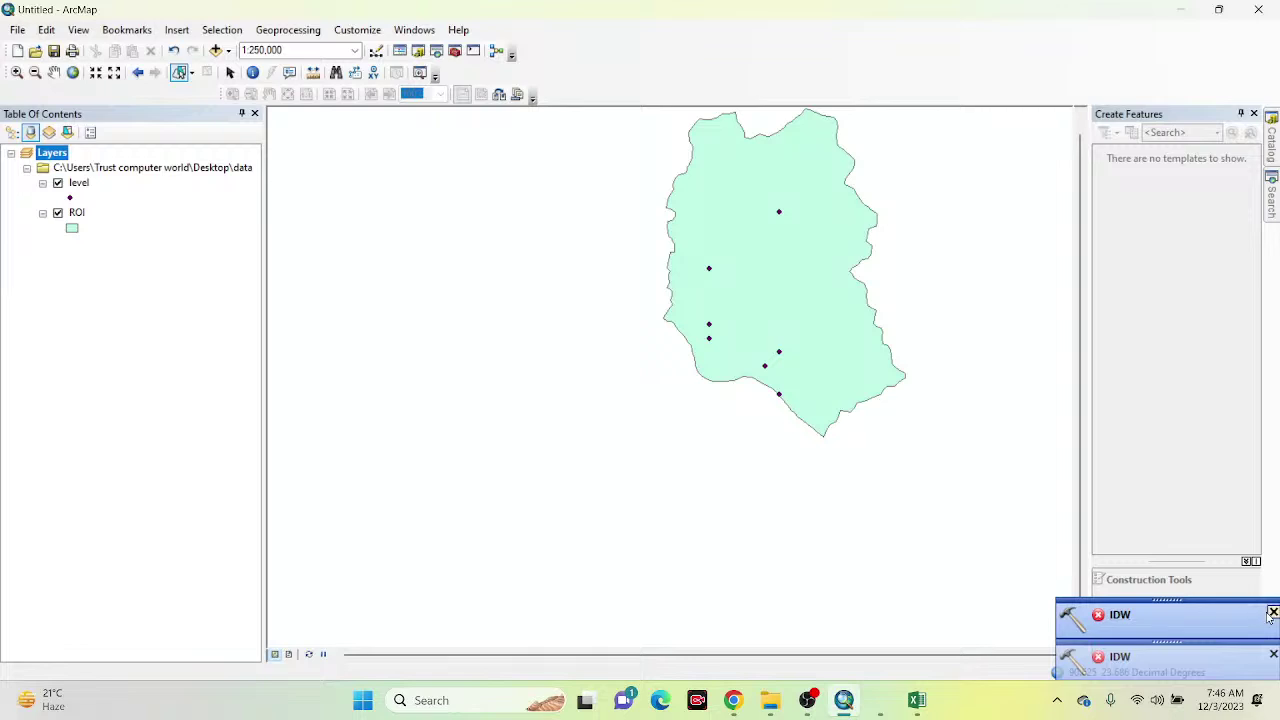
left_click(1273, 612)
left_click(1273, 655)
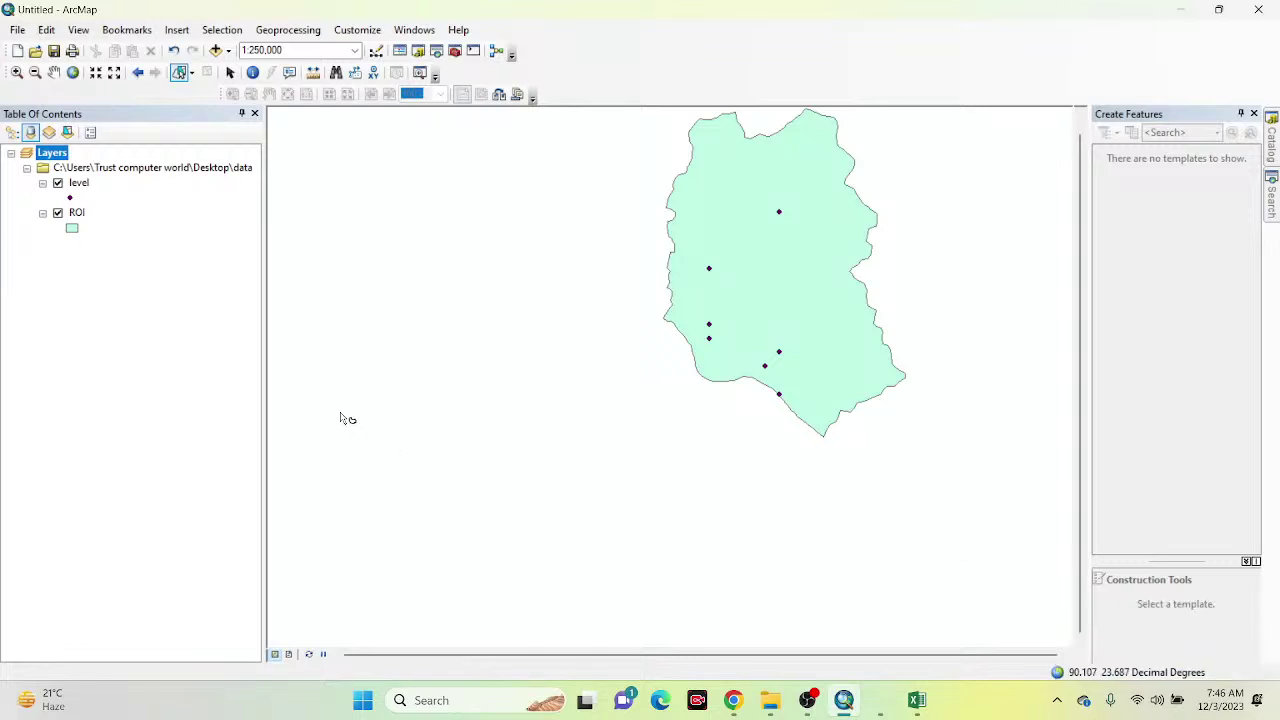
Step: Start the IDW tool again with level as the input point features and Groundwate as the Z value field
left_click(1272, 148)
left_click(1274, 150)
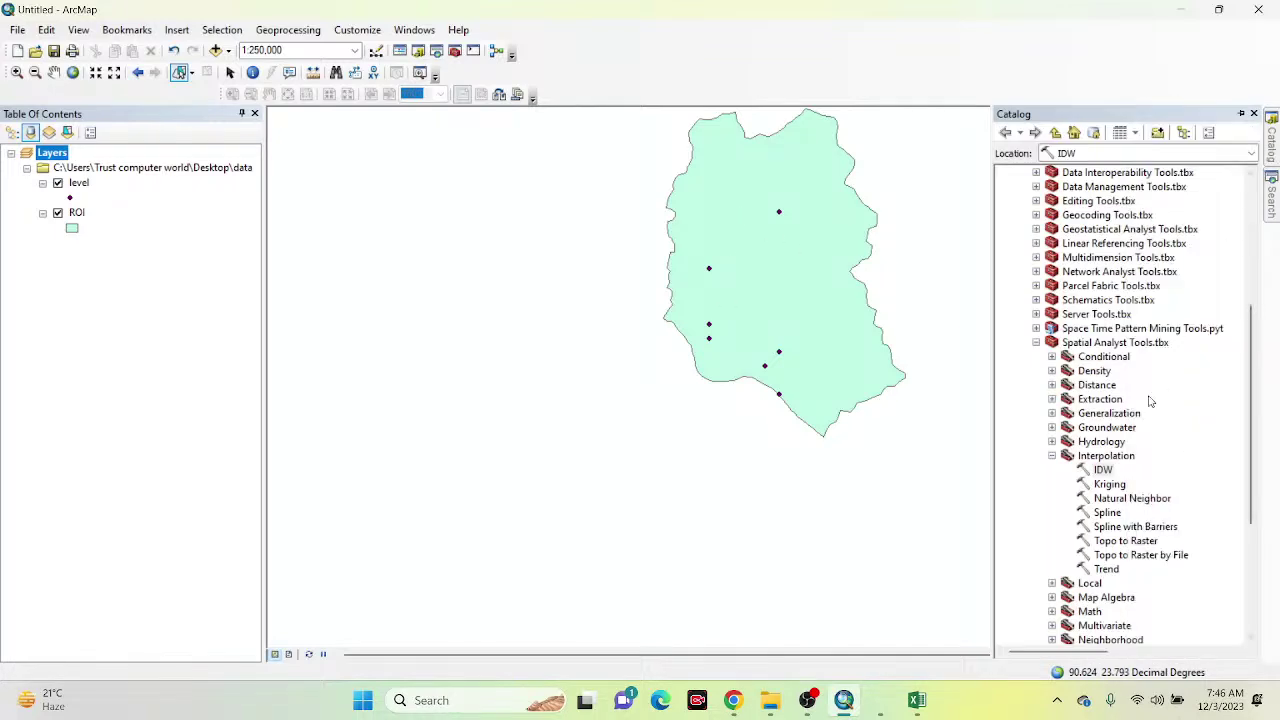
double_click(1103, 470)
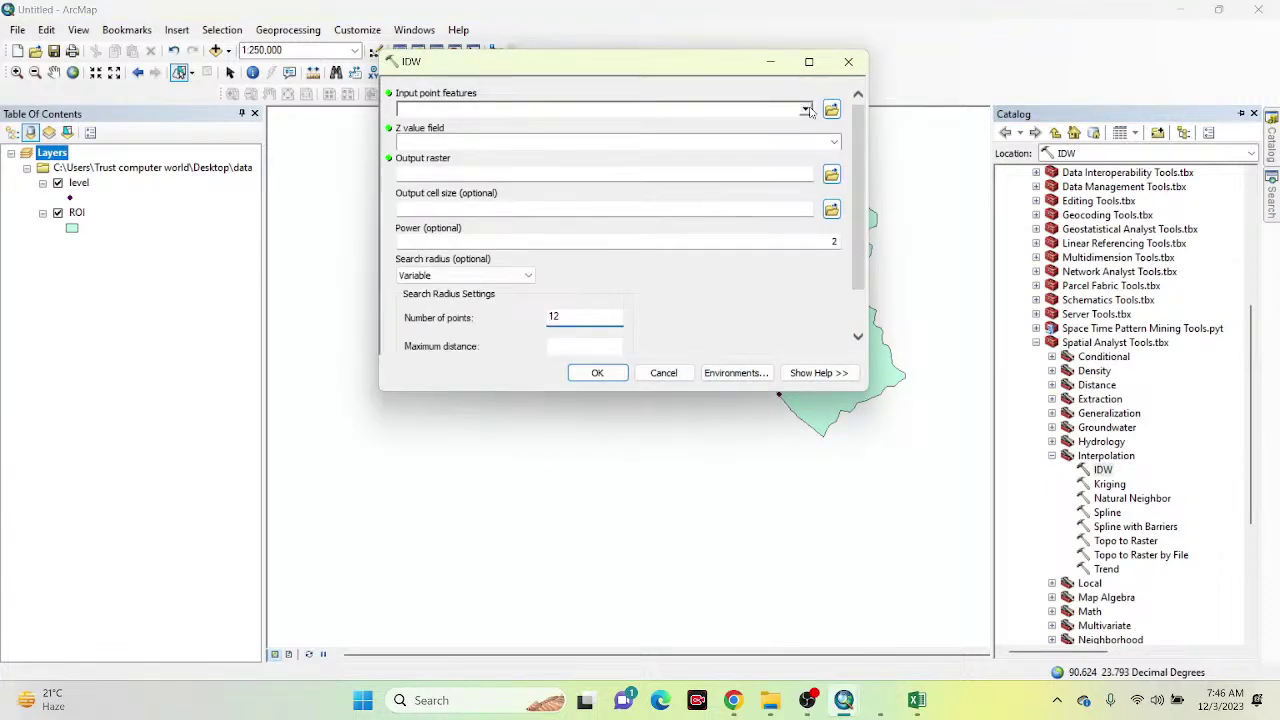
left_click(805, 108)
left_click(441, 127)
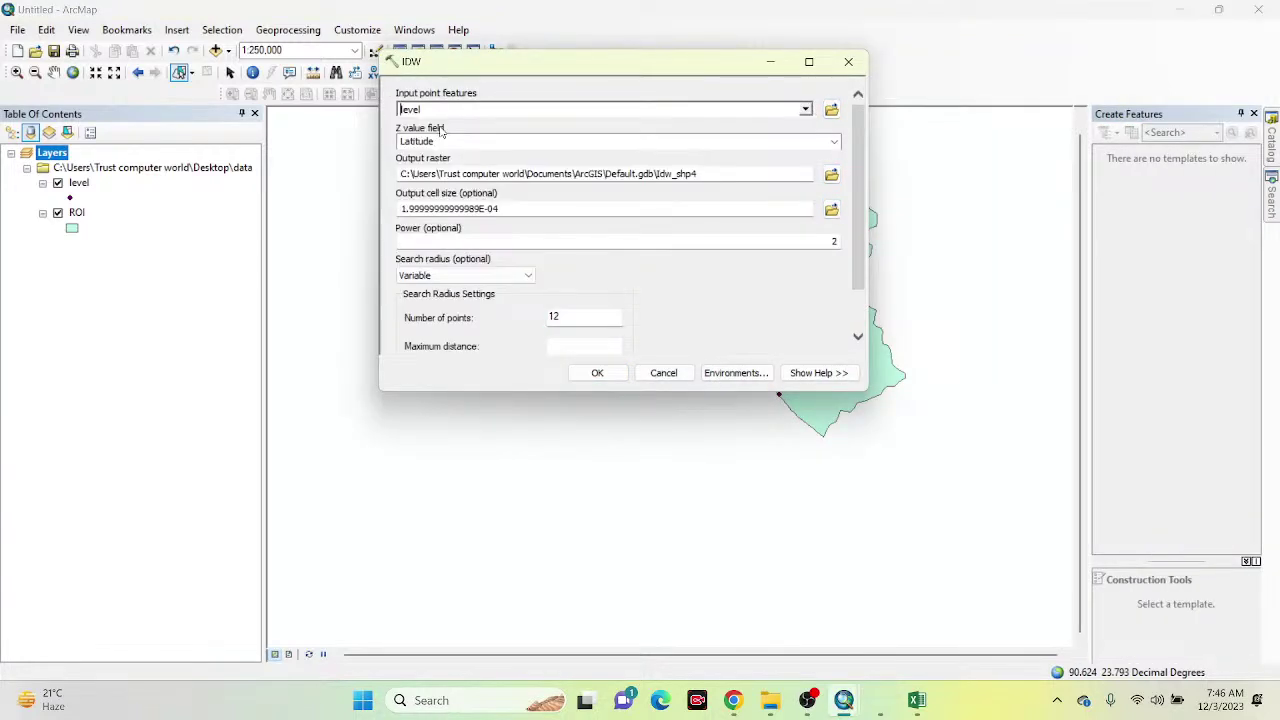
left_click(836, 143)
left_click(437, 186)
key("Down")
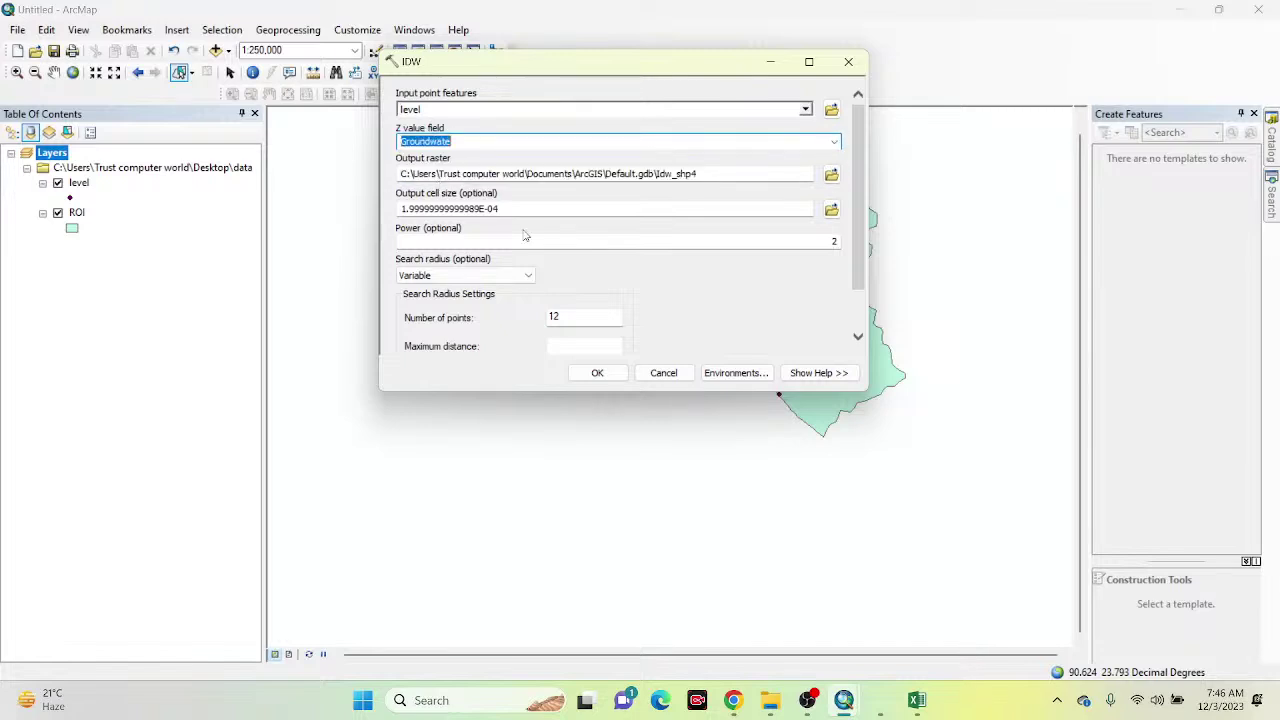
Step: Set the processing extent in the IDW environment settings to Same as layer ROI
left_click_drag(855, 192, 862, 262)
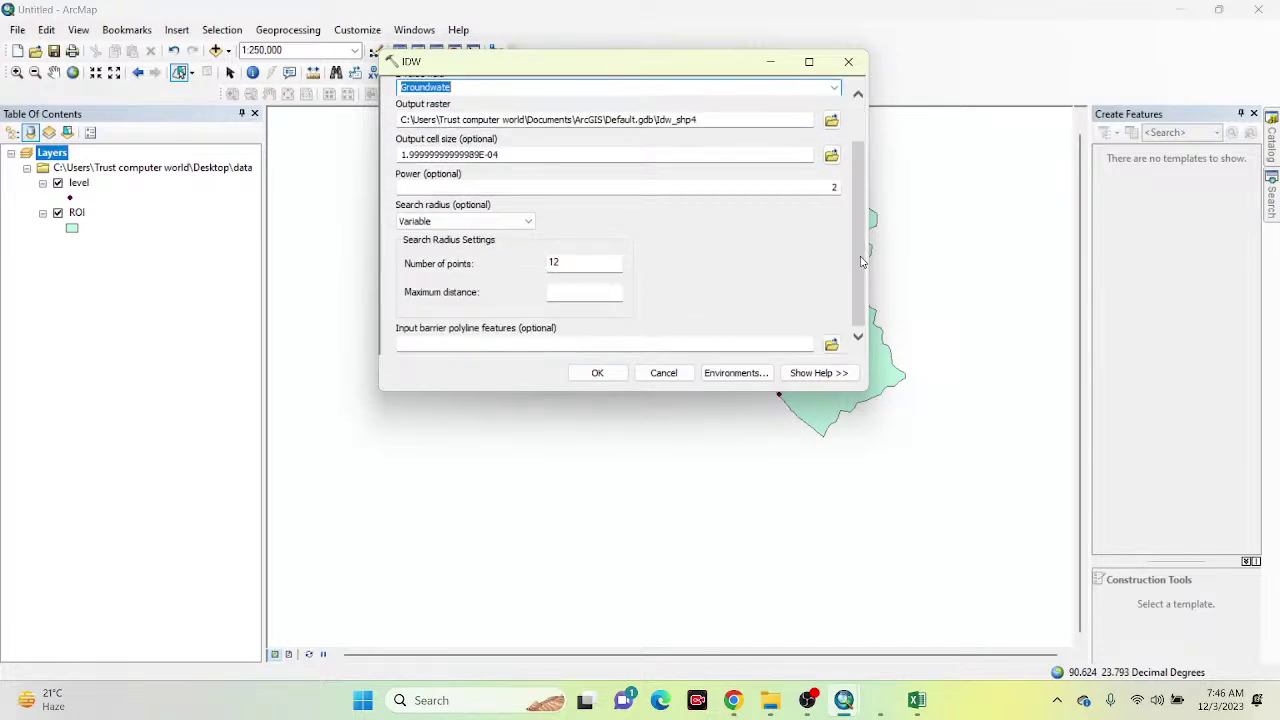
left_click(737, 372)
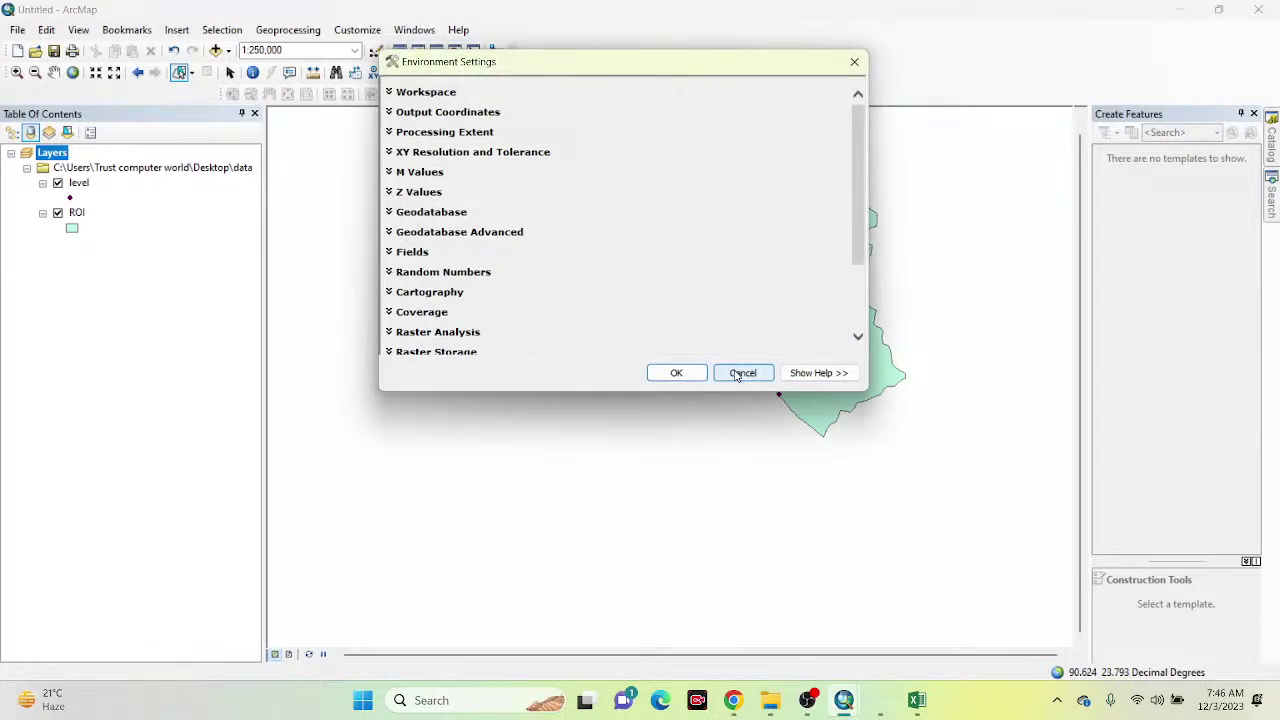
left_click(436, 133)
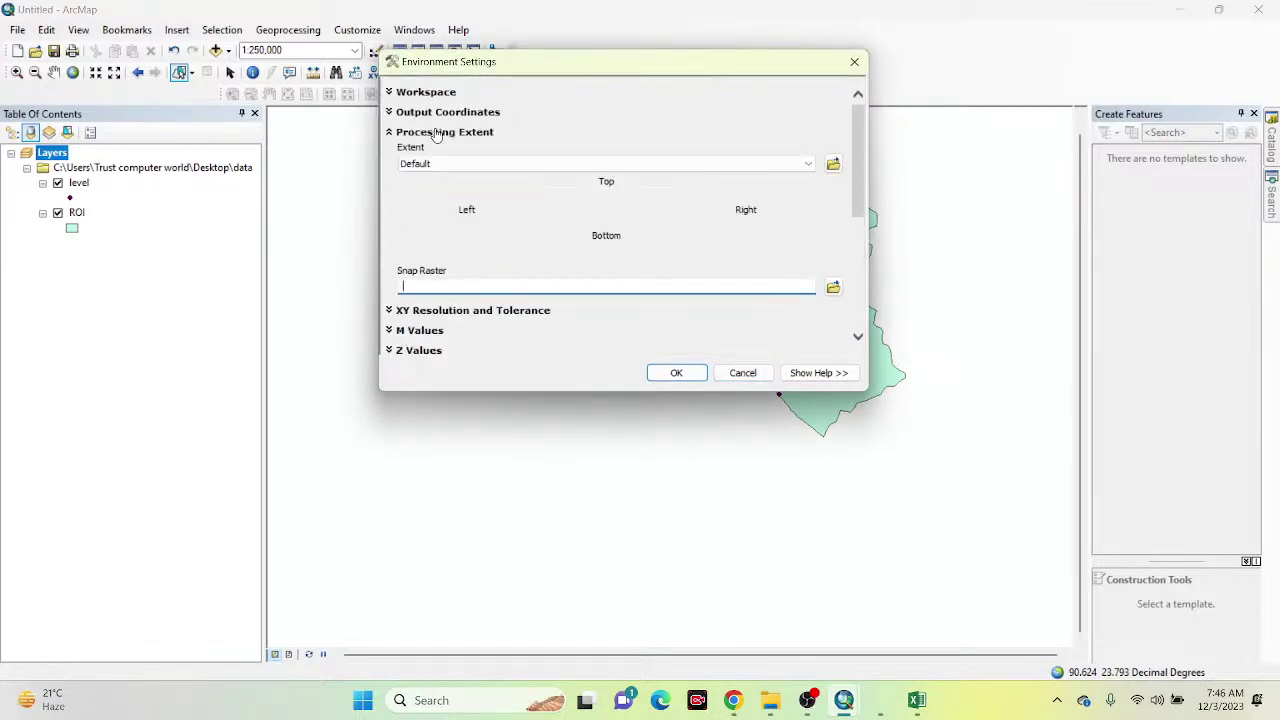
left_click(791, 165)
left_click(516, 244)
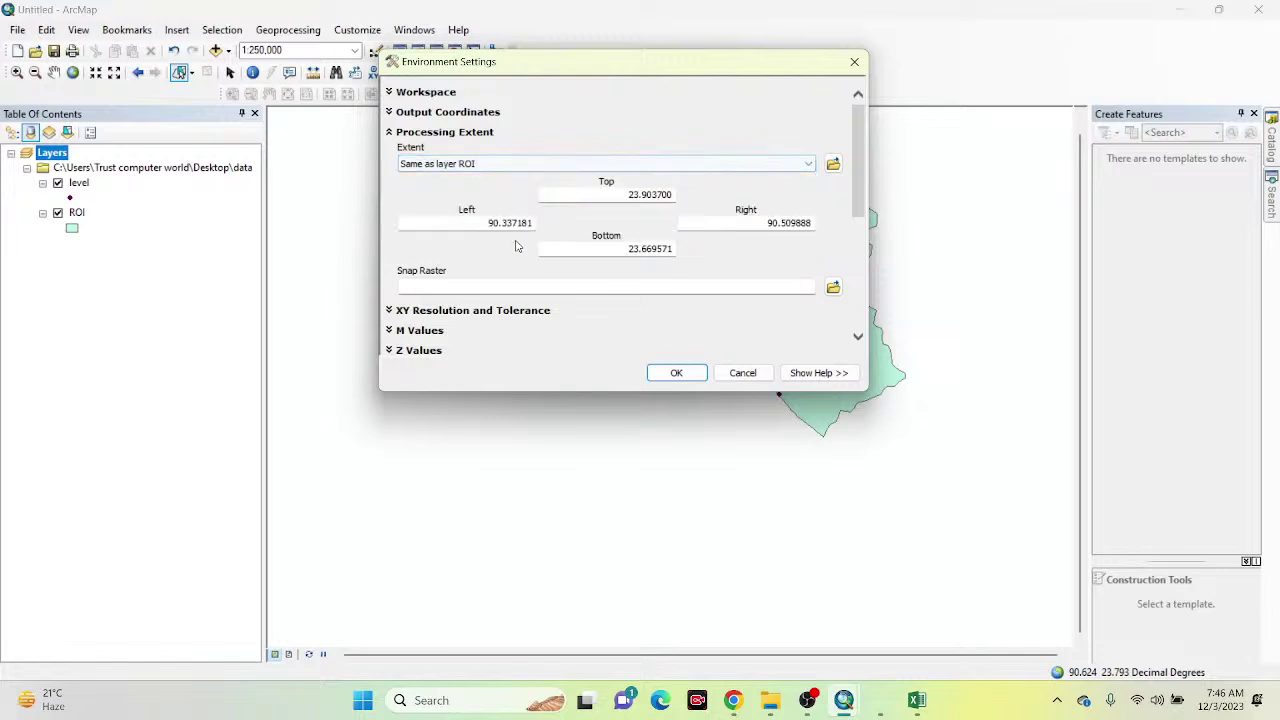
Step: Set ROI as the raster analysis mask in the environment settings and run the IDW interpolation
scroll(516, 244, "down", 4)
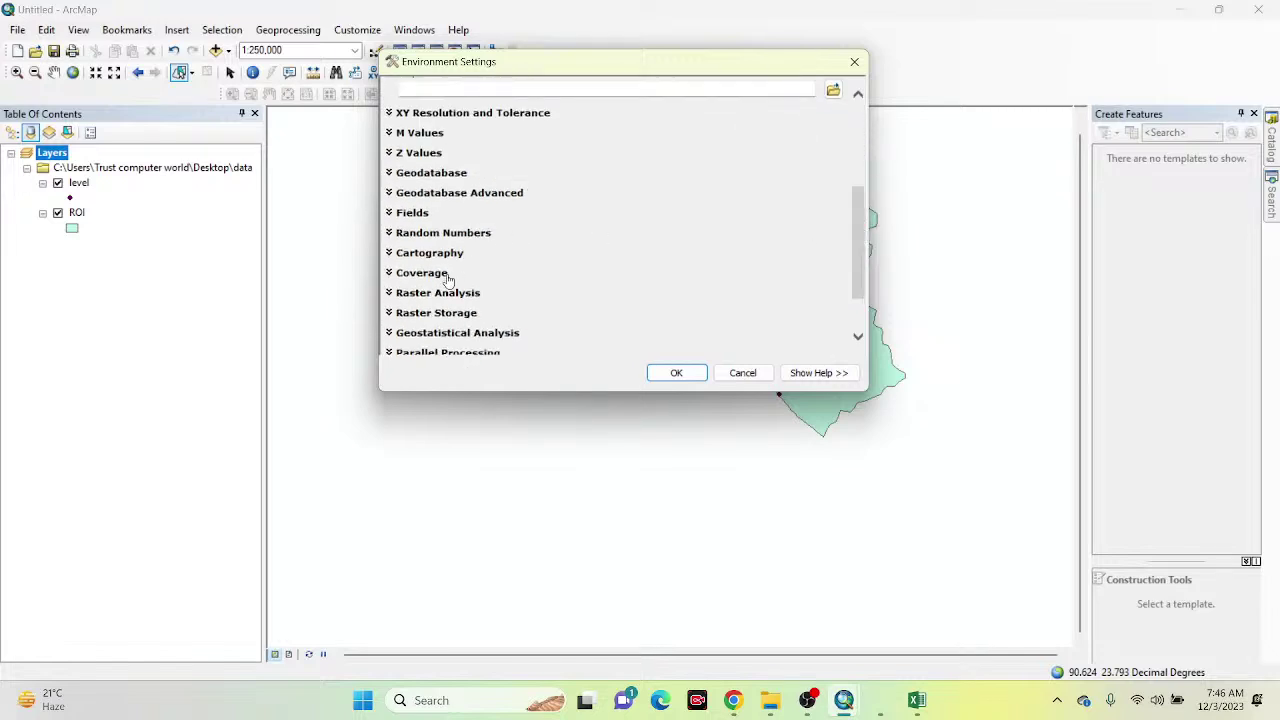
left_click(440, 292)
scroll(630, 262, "down", 1)
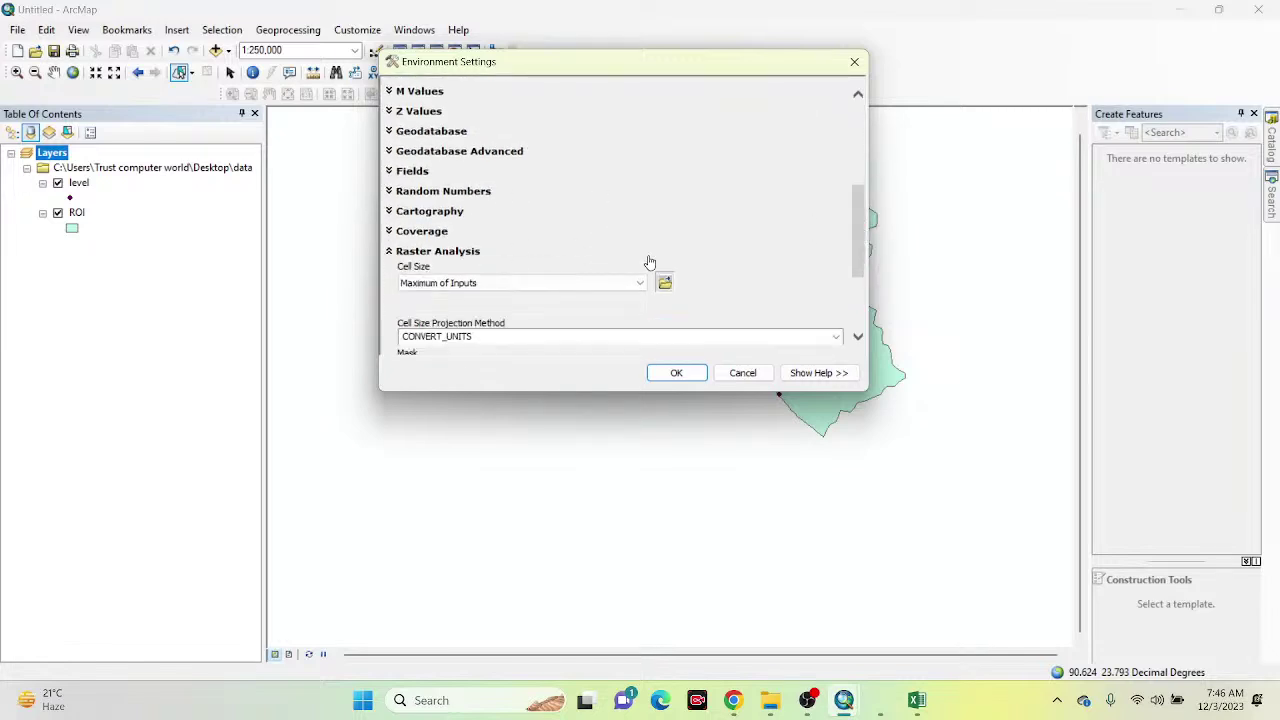
scroll(858, 214, "down", 3)
left_click(807, 241)
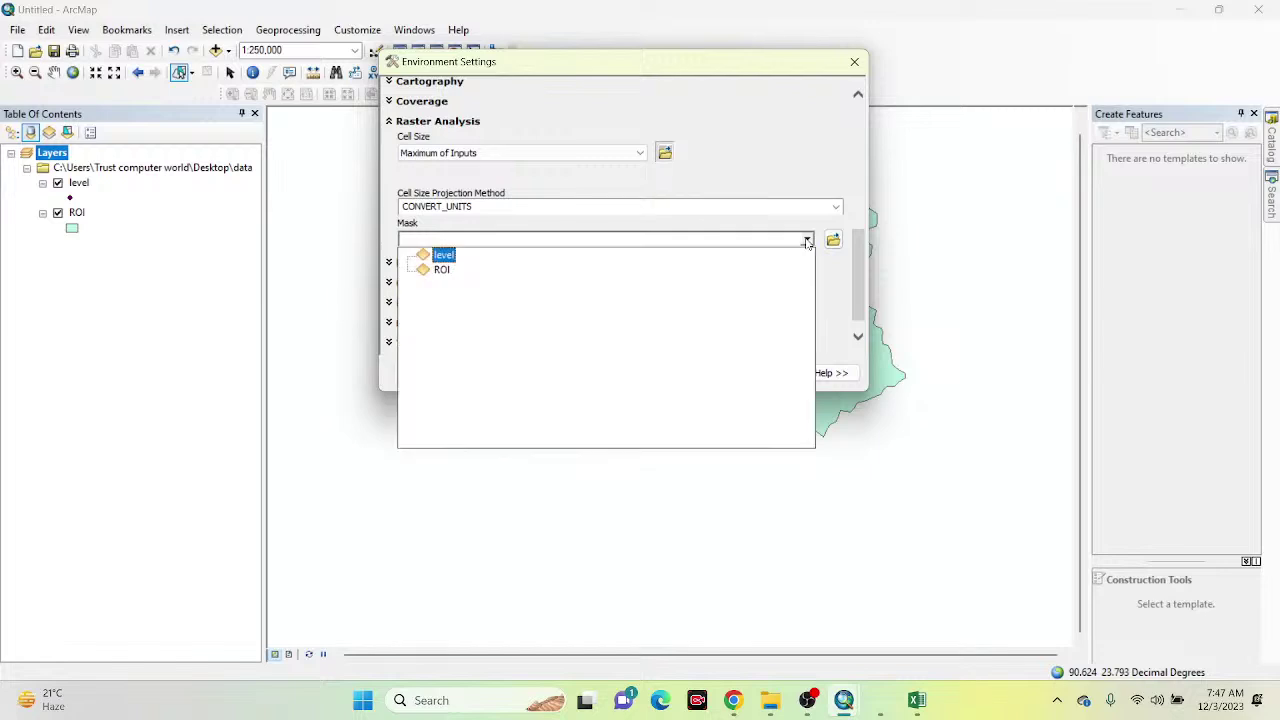
left_click(441, 269)
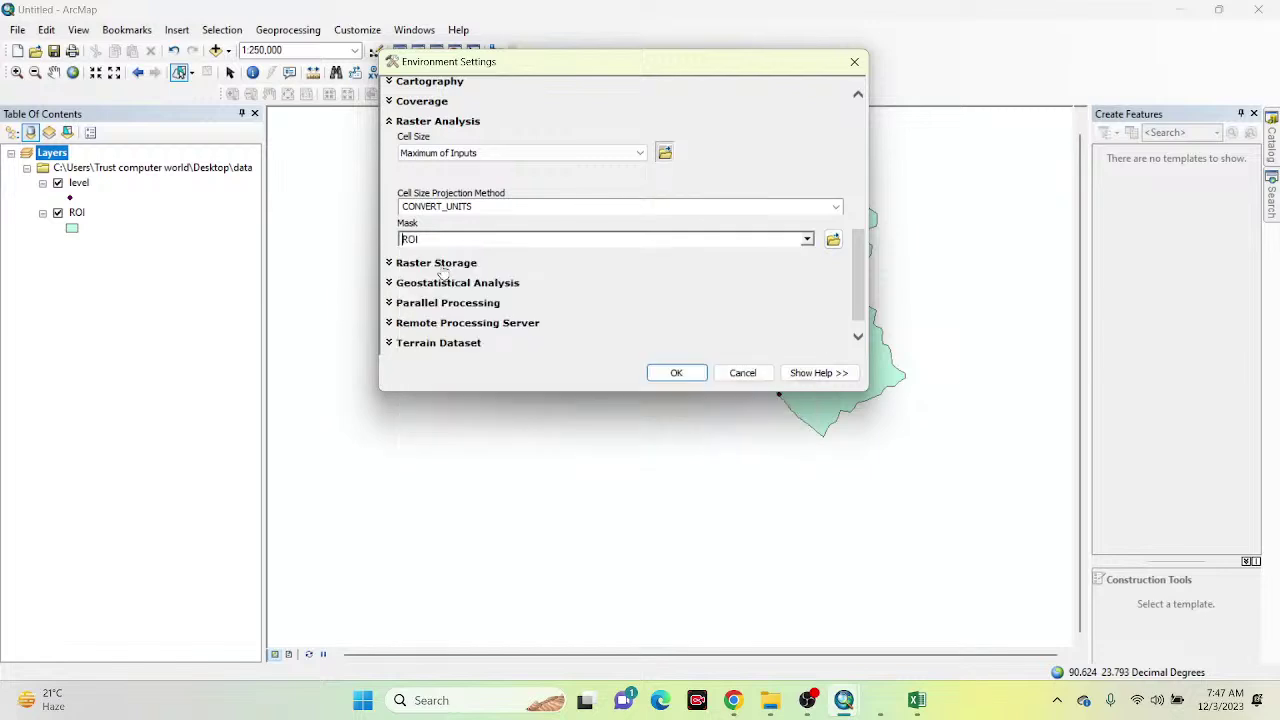
left_click(668, 380)
left_click(595, 372)
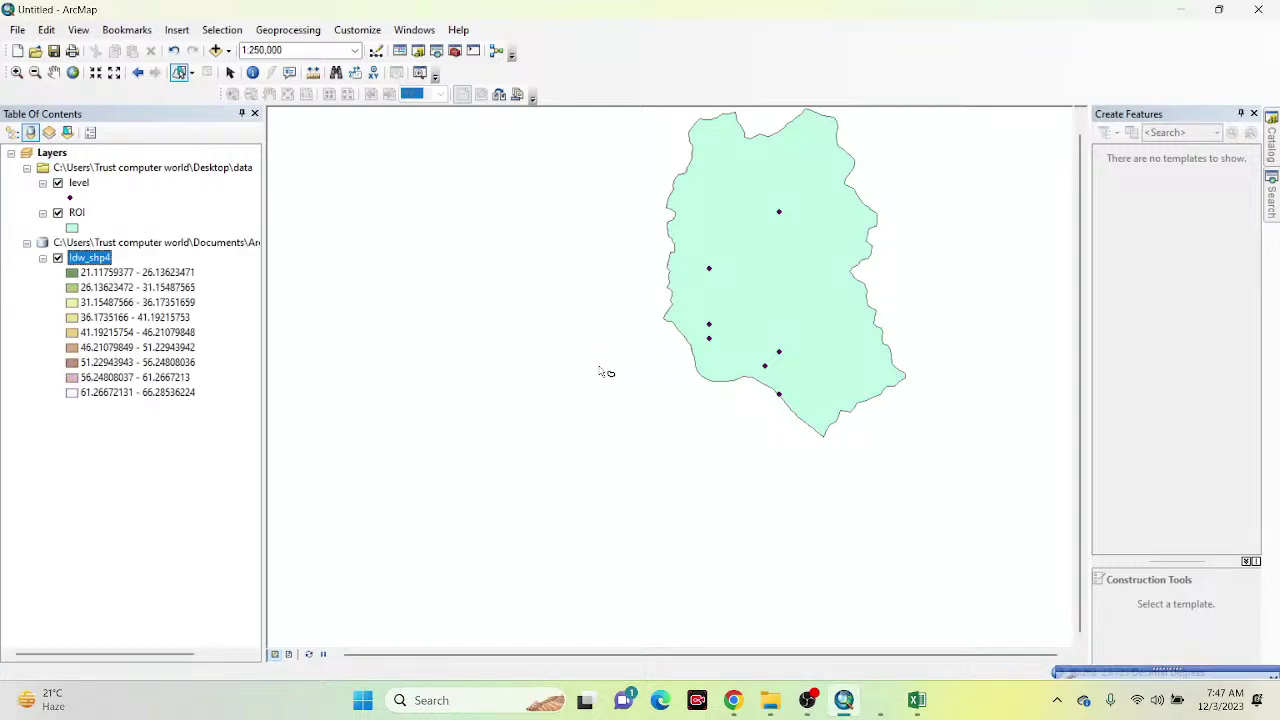
Step: Hide the ROI layer and reclassify the new IDW raster's symbology into 5 equal-interval classes
left_click(58, 213)
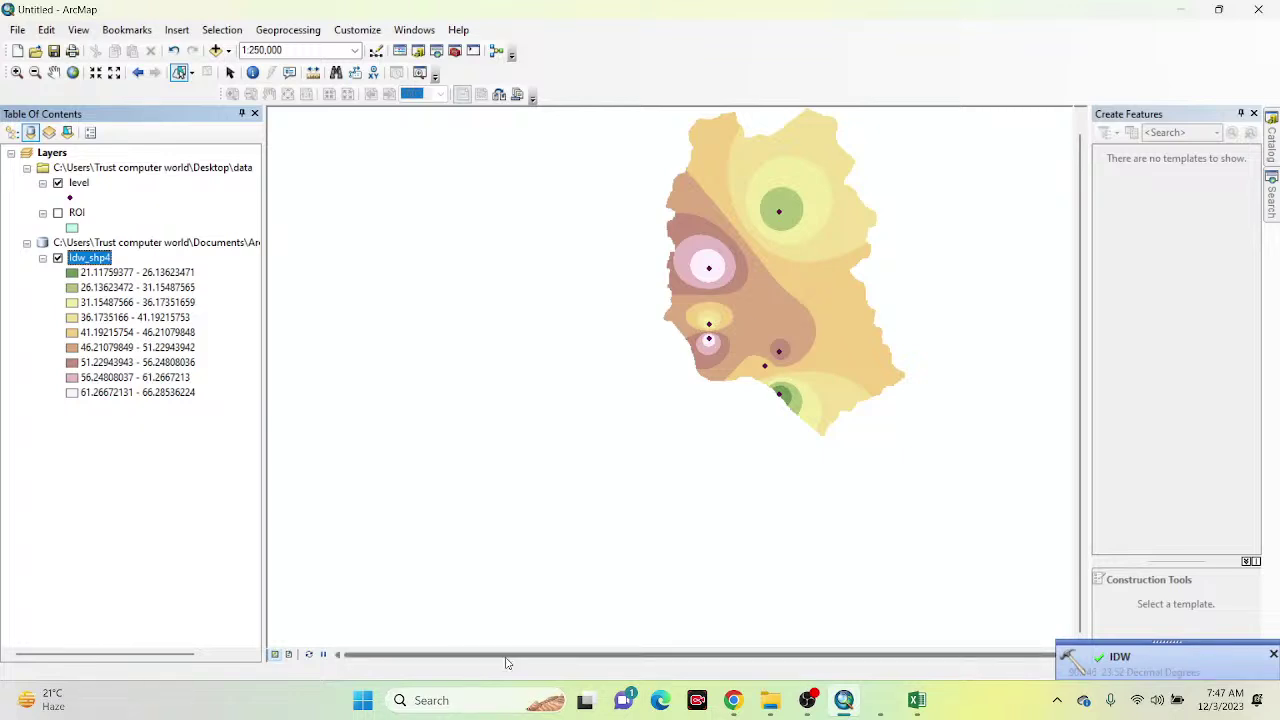
right_click(106, 259)
left_click(159, 499)
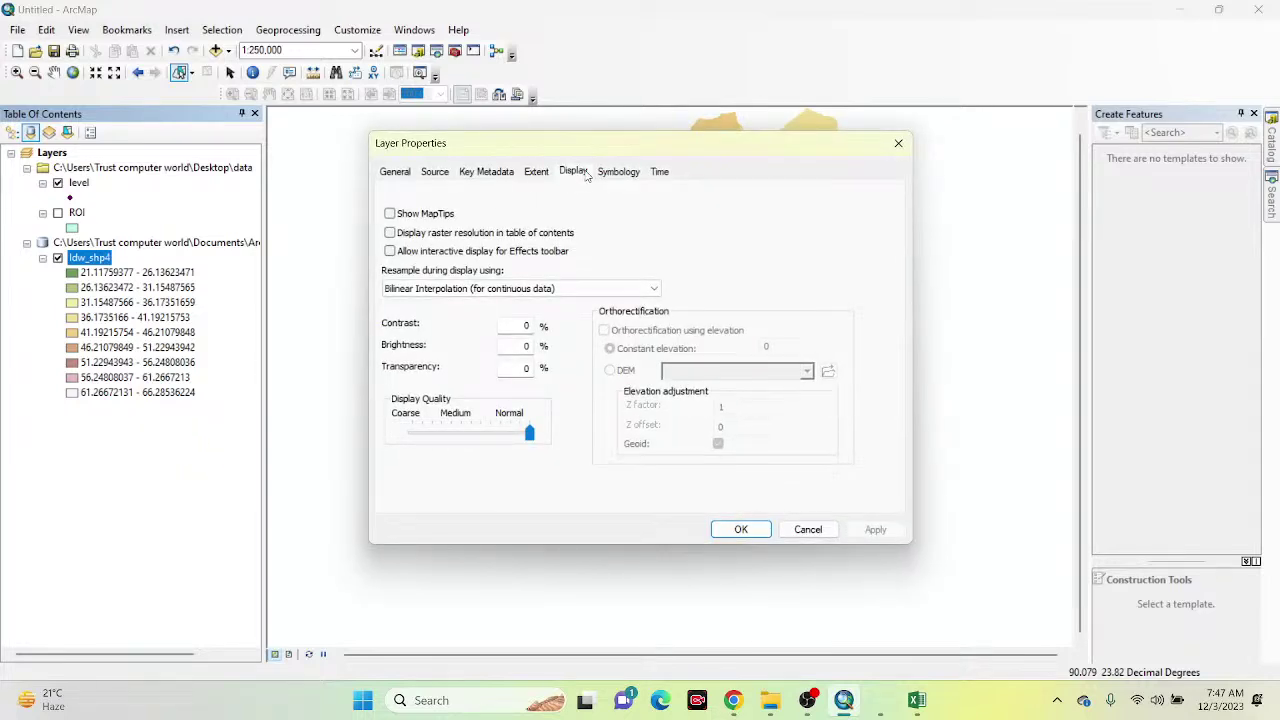
left_click(605, 172)
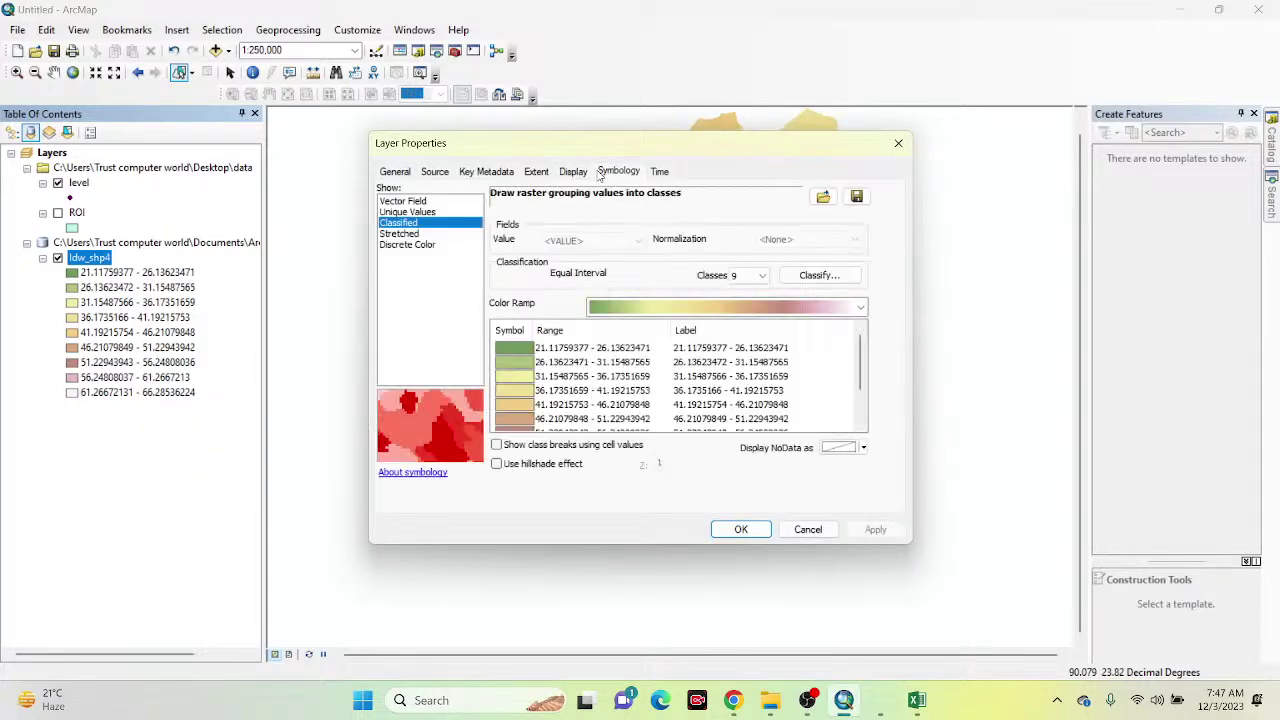
left_click(760, 276)
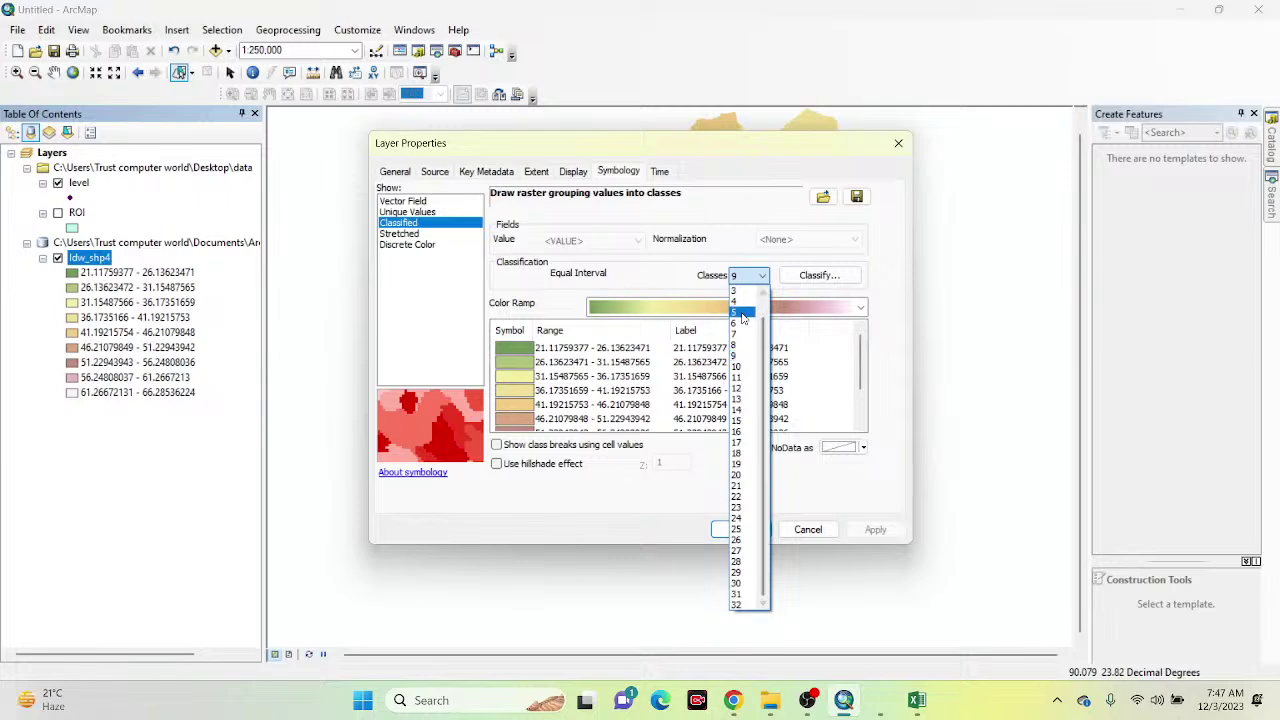
left_click(750, 312)
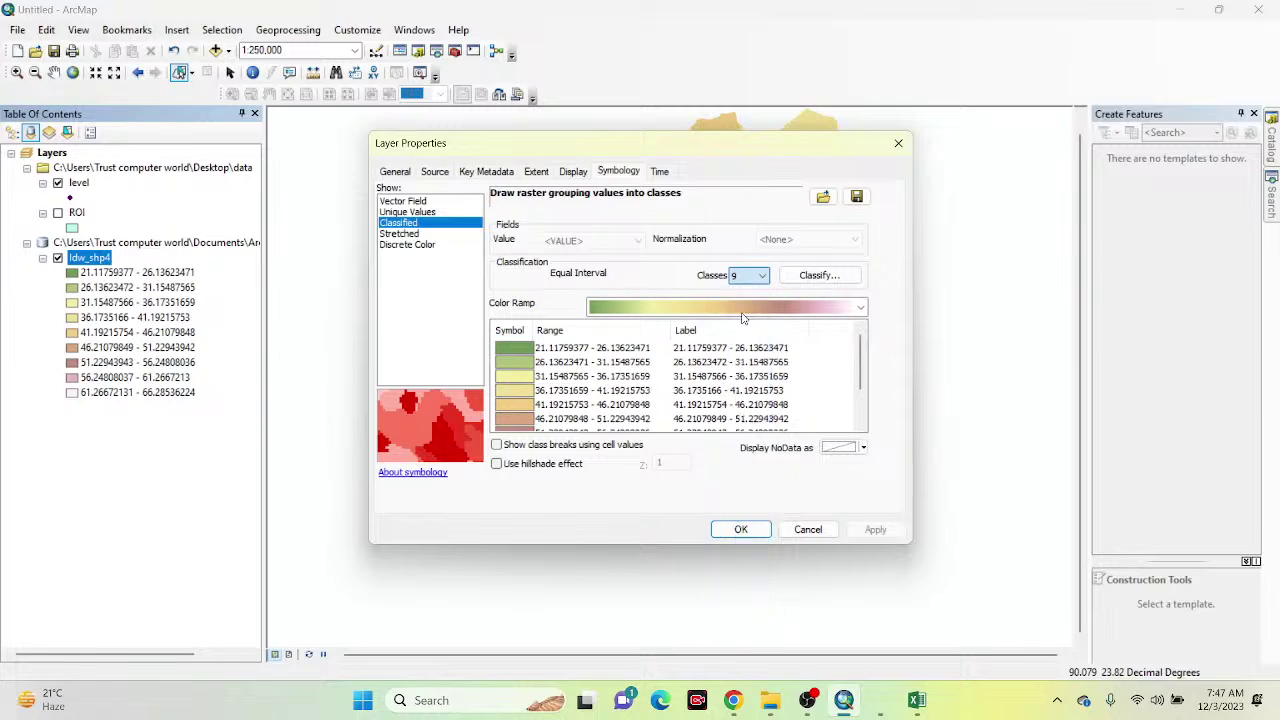
left_click(805, 279)
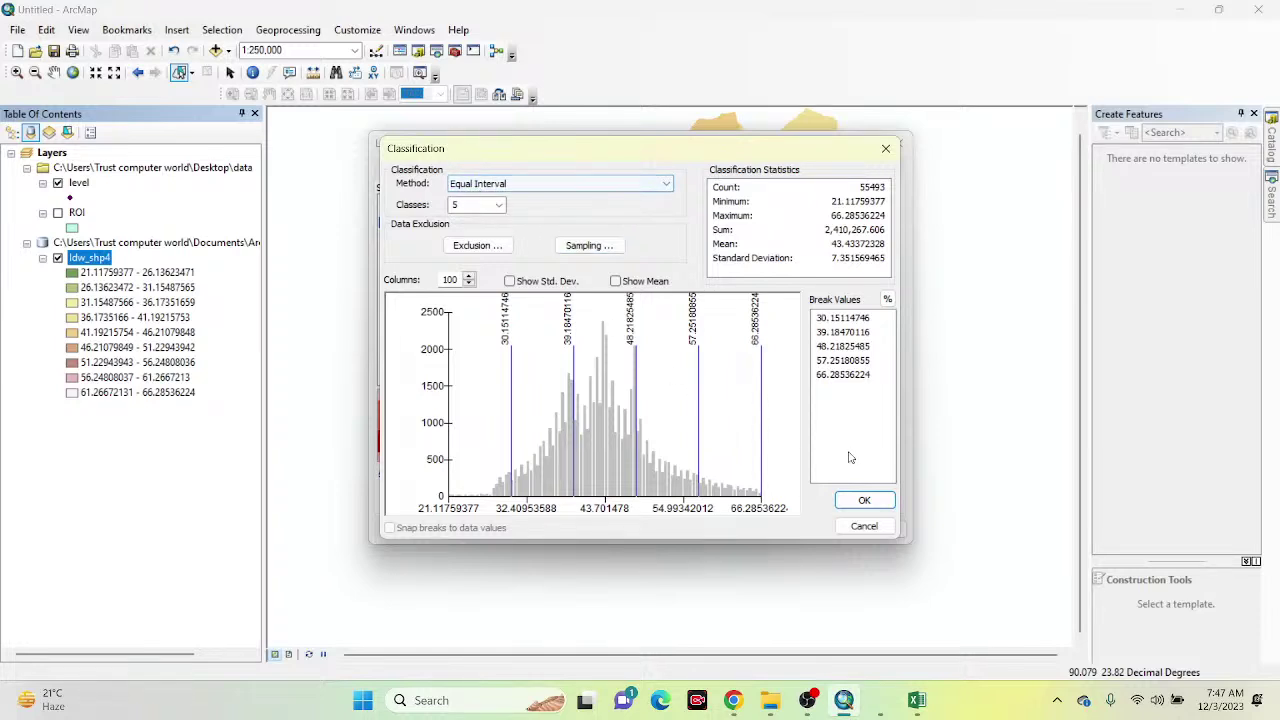
left_click(864, 500)
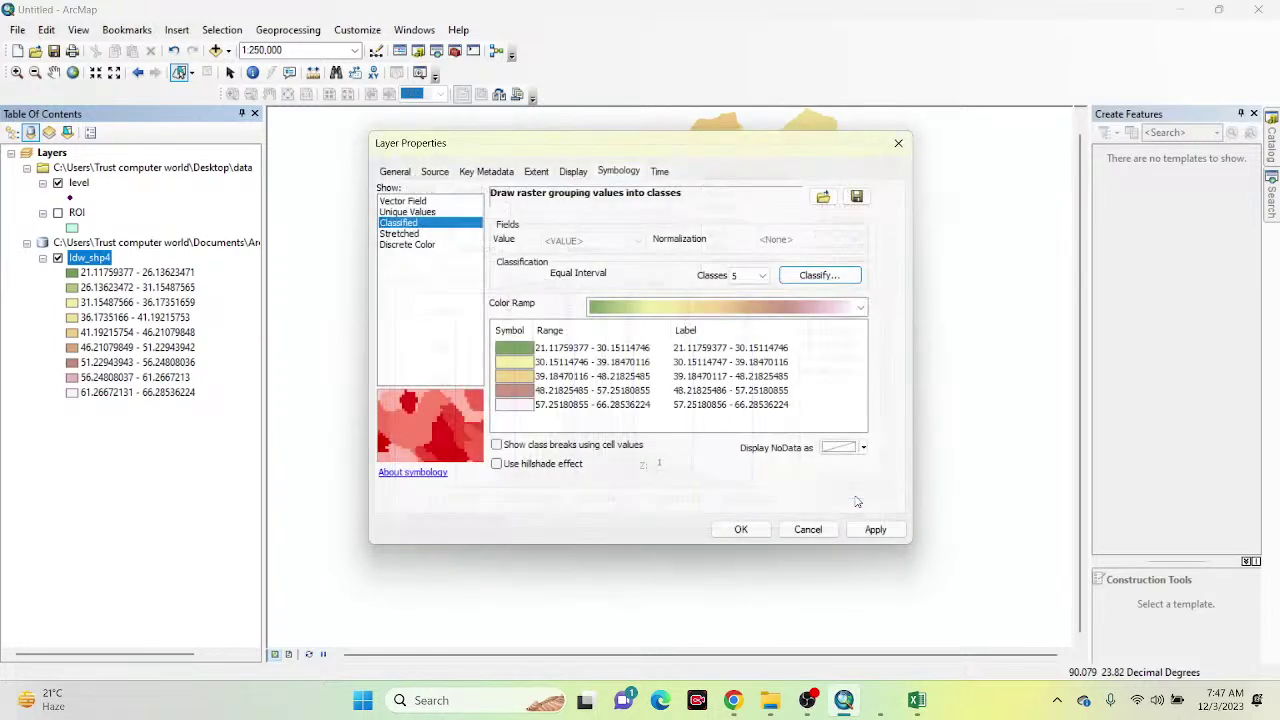
Step: Format the class labels of the IDW raster as numeric values rounded to 2 decimal places
right_click(705, 335)
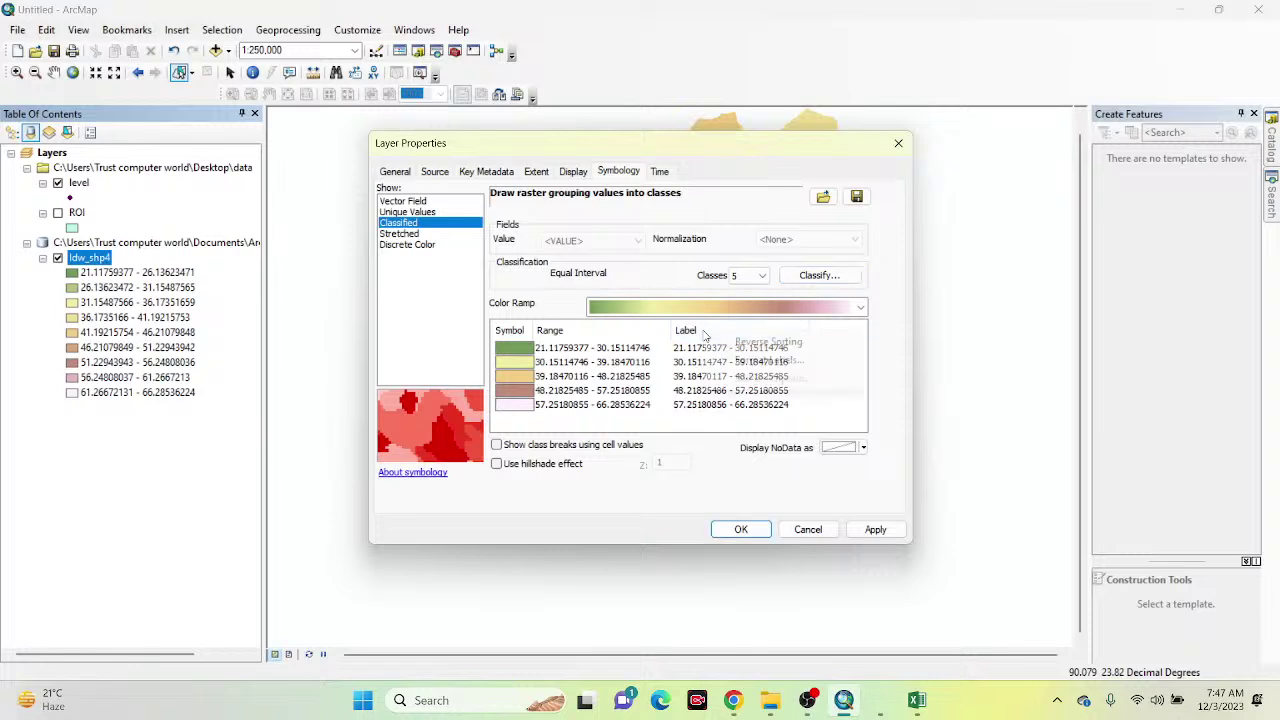
left_click(767, 361)
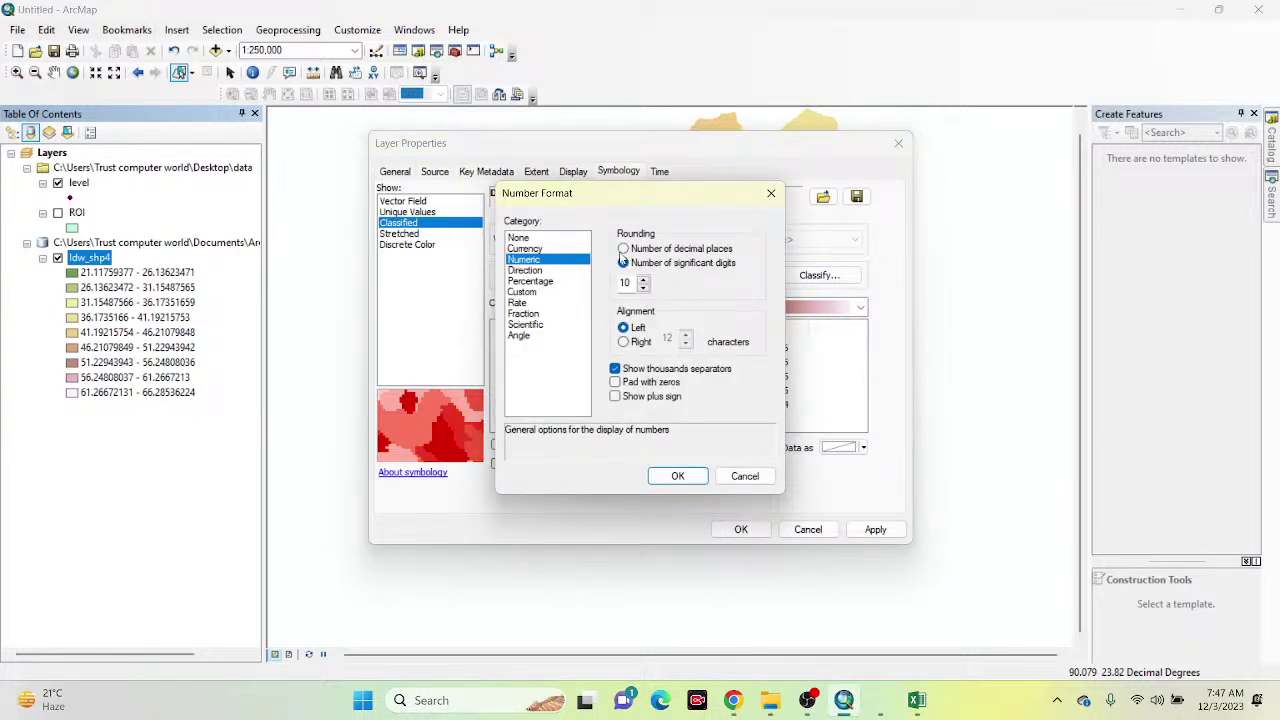
left_click(624, 249)
double_click(626, 282)
type("2")
left_click(678, 476)
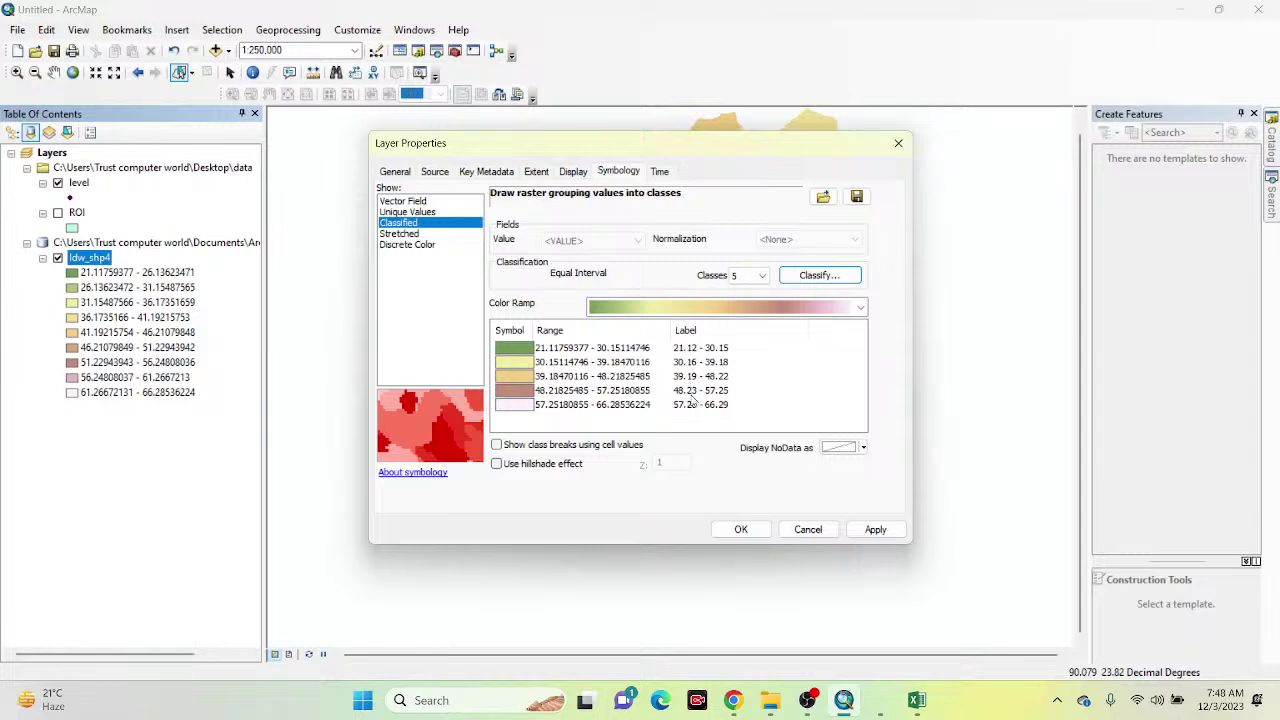
Step: Try the dark red-to-blue, red-to-navy and yellow-to-navy color ramps on the five raster classes
left_click(700, 308)
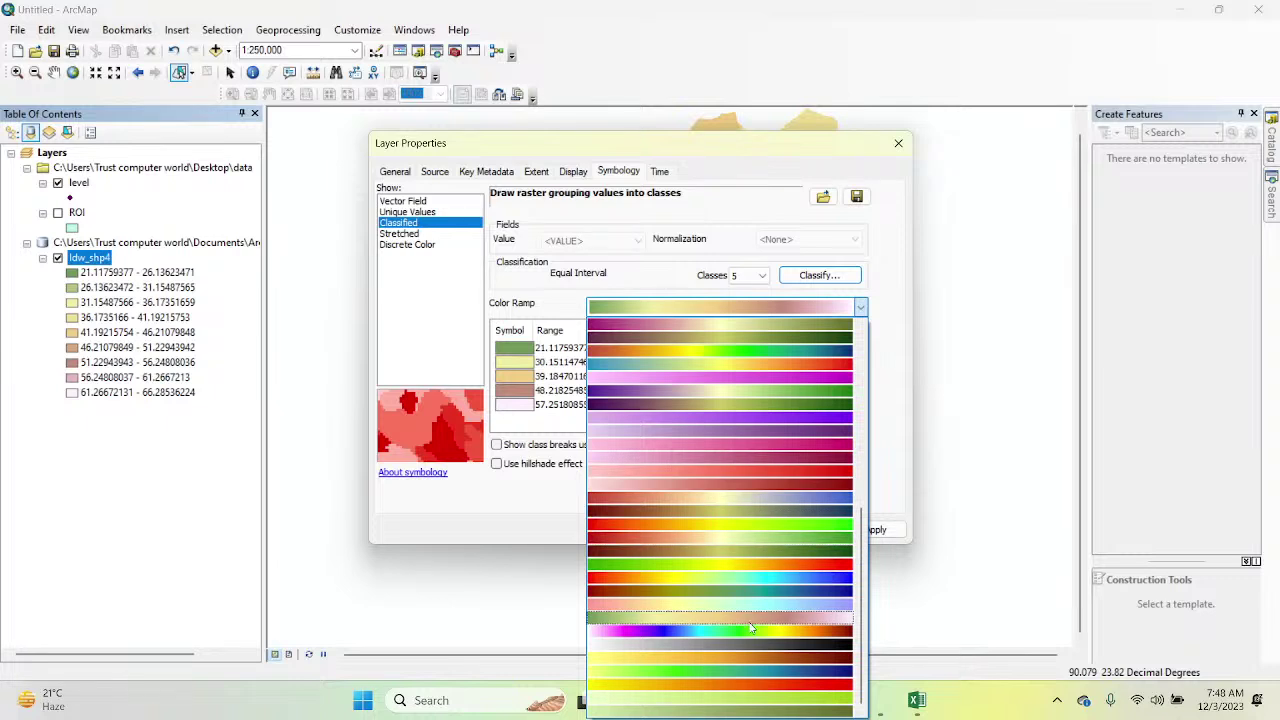
left_click(767, 595)
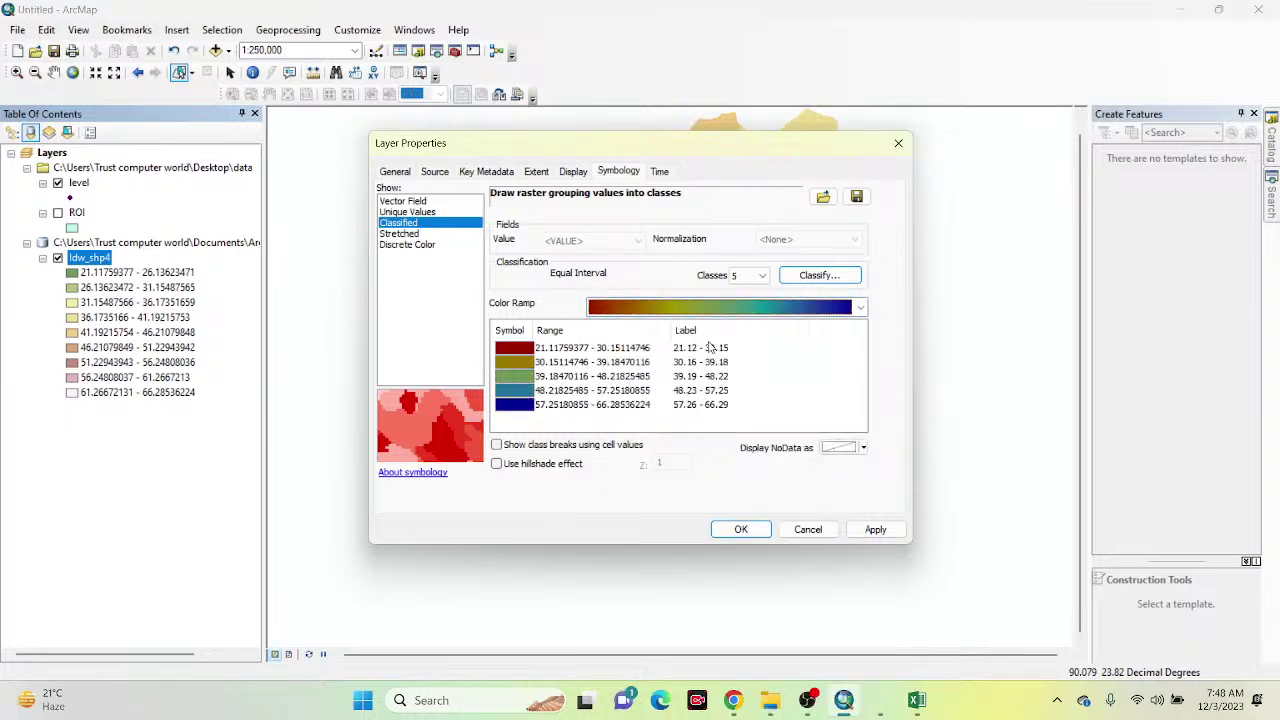
left_click(728, 308)
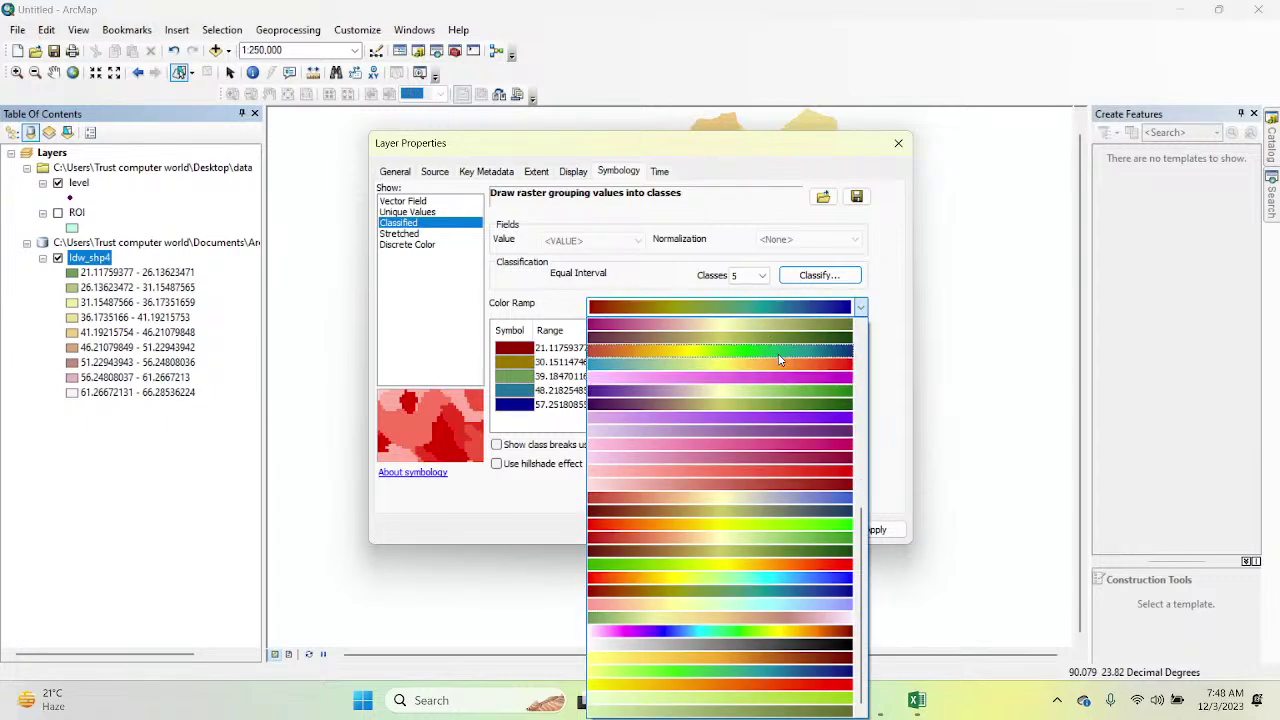
left_click(781, 358)
left_click(753, 310)
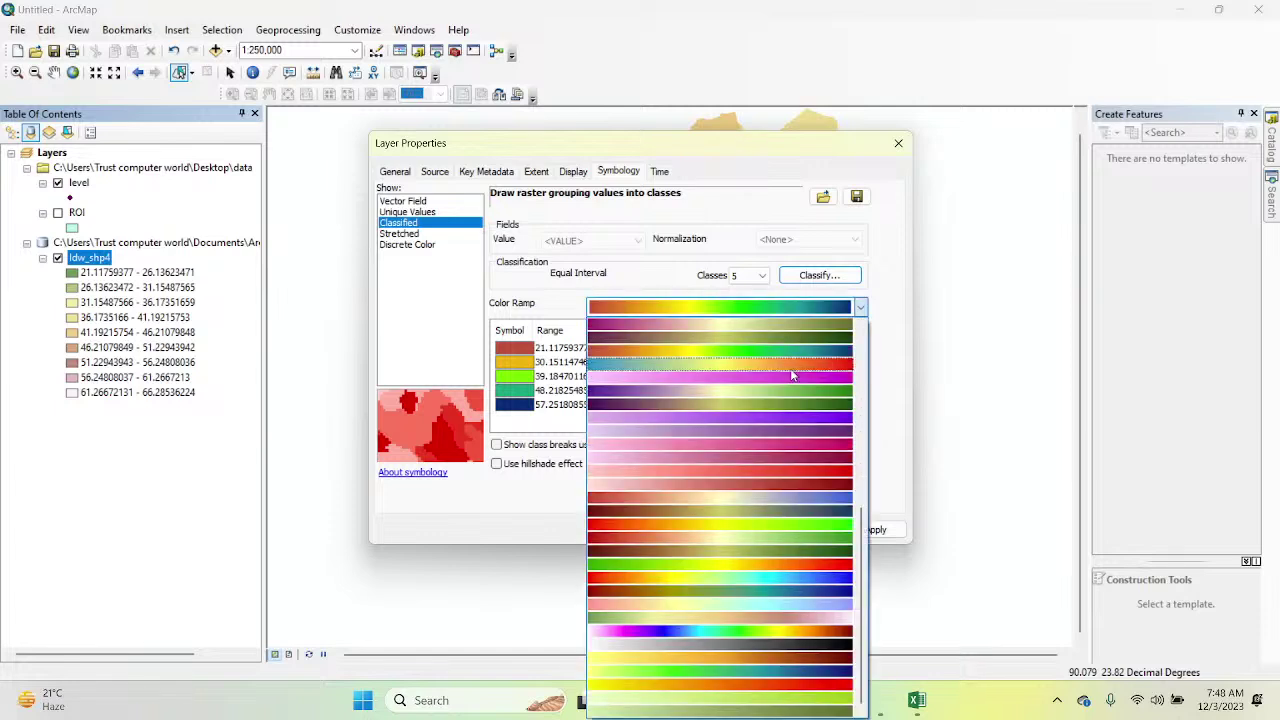
left_click(781, 672)
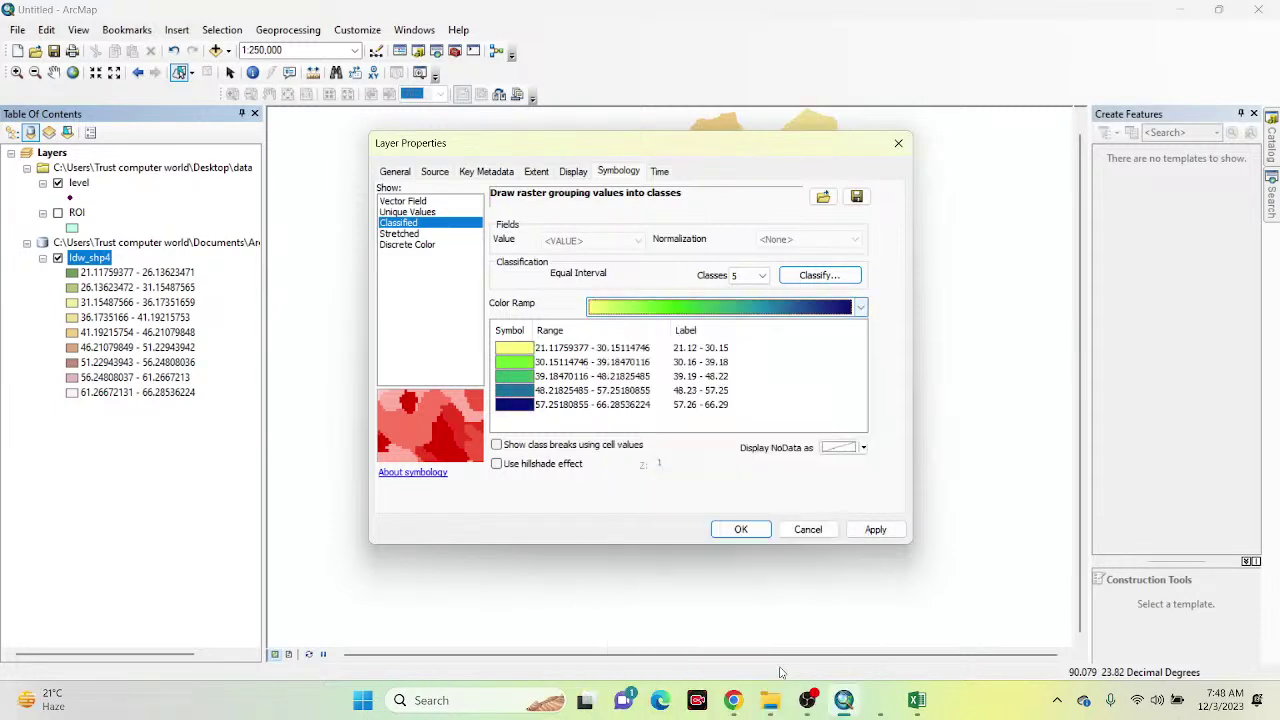
Step: Apply the purple-yellow-green color ramp to the classified IDW raster and close its layer properties
left_click(860, 307)
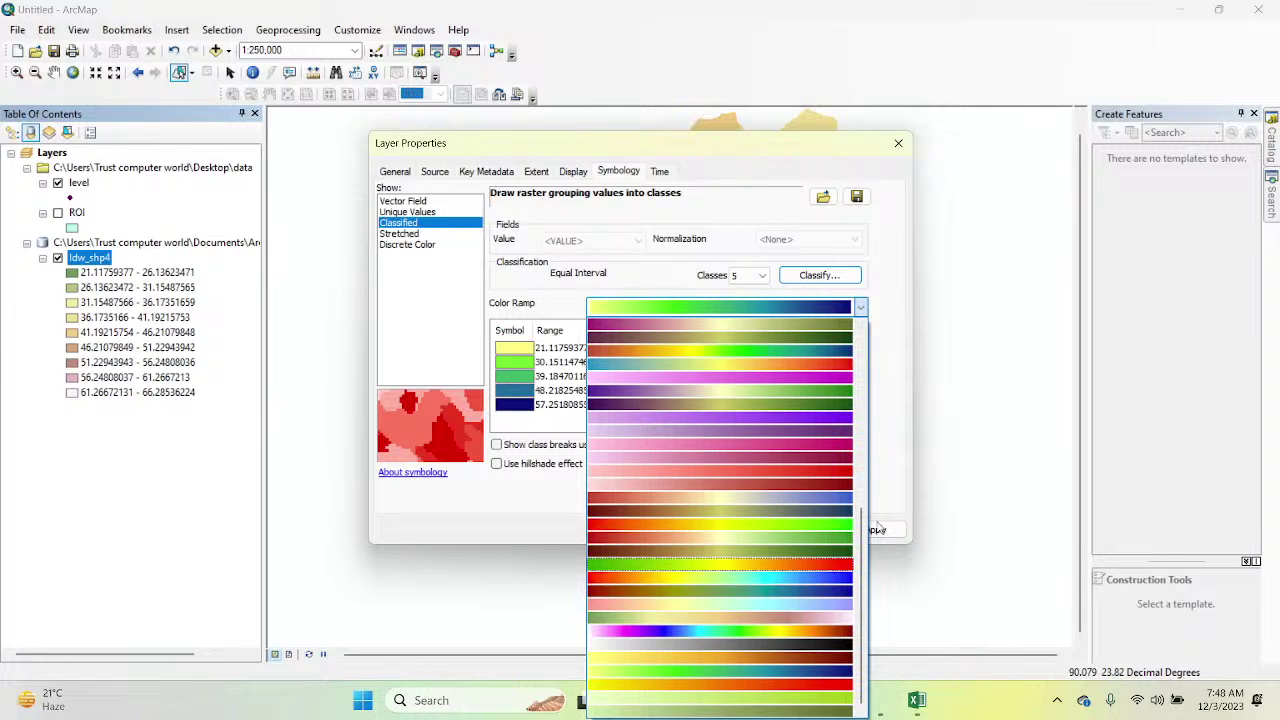
left_click_drag(865, 520, 861, 333)
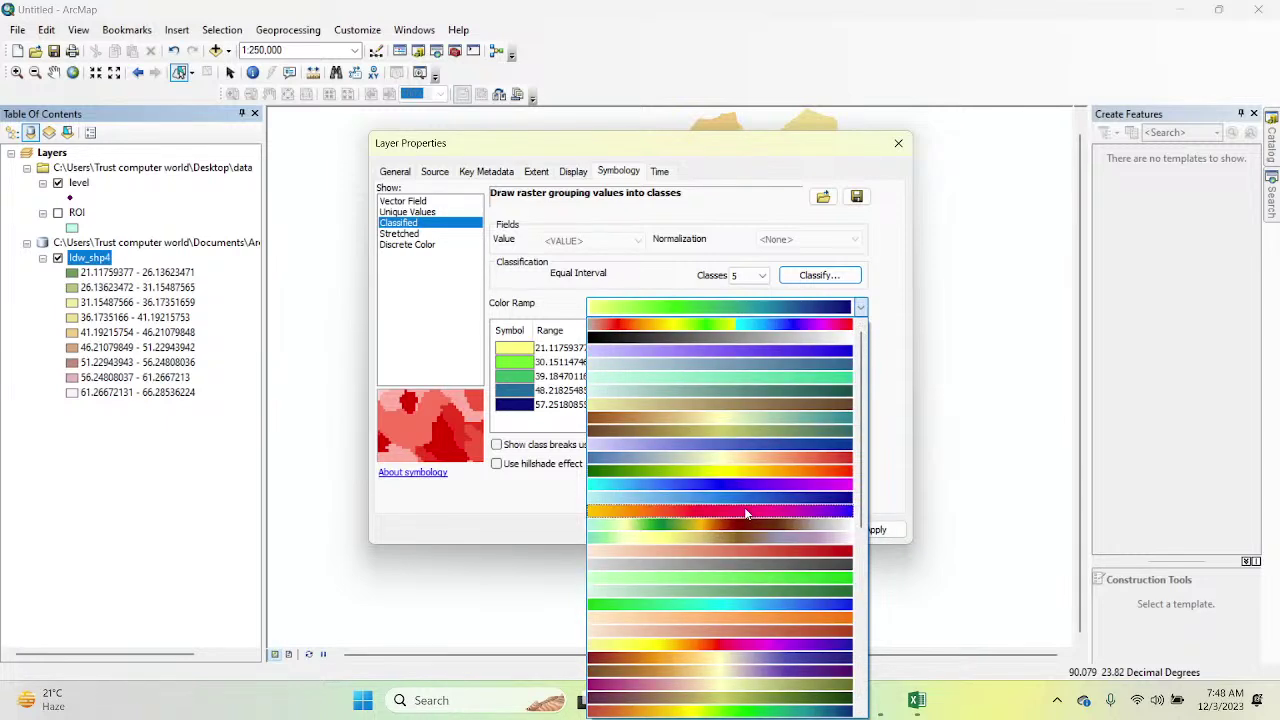
scroll(760, 603, "down", 5)
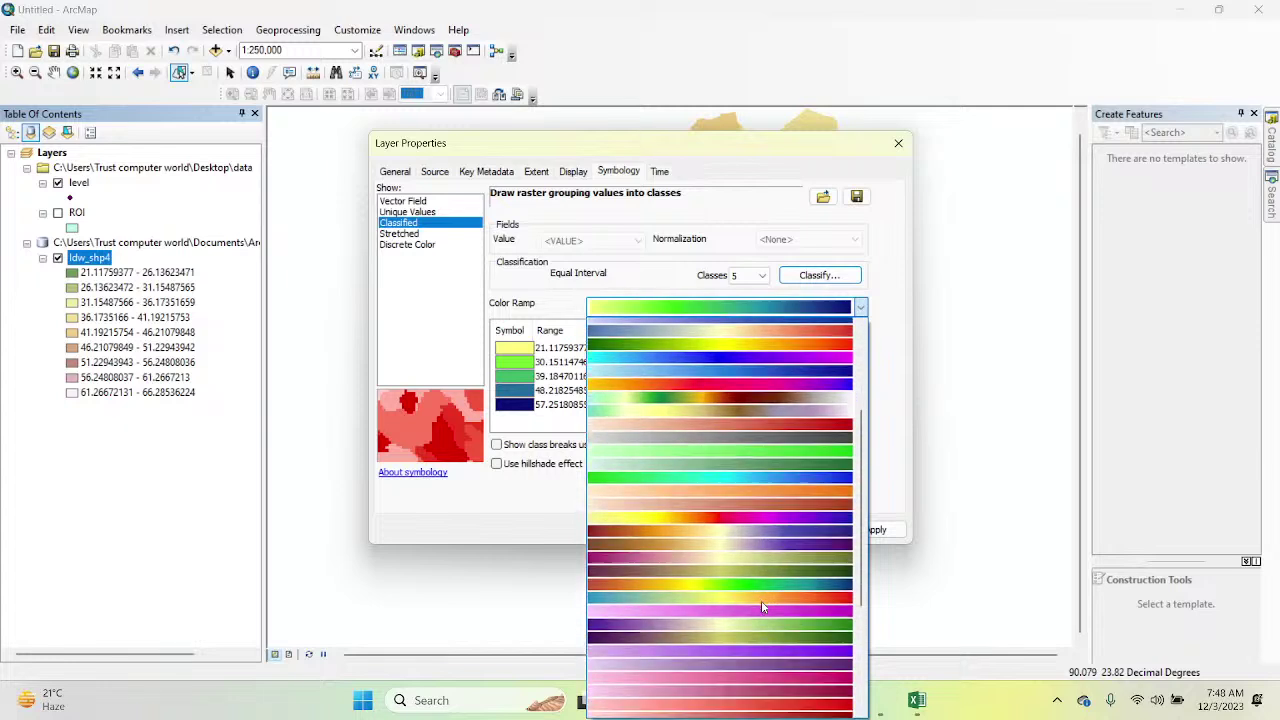
left_click(753, 593)
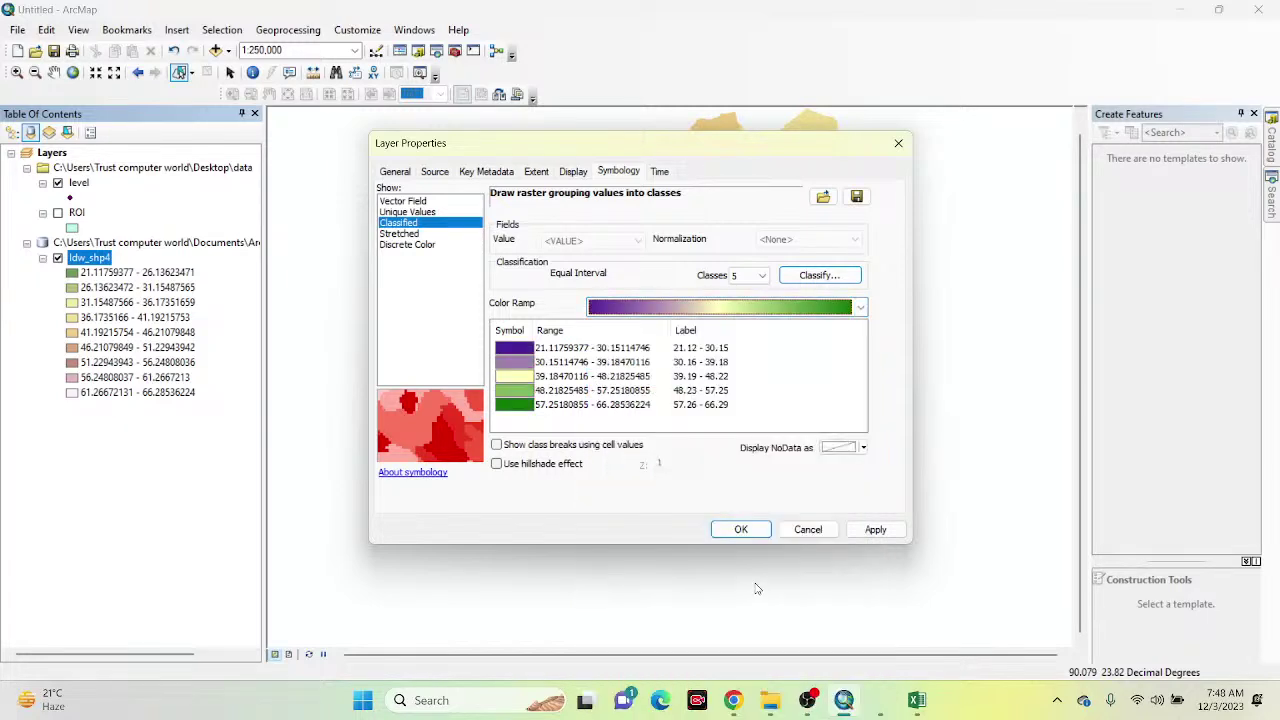
left_click(876, 529)
left_click(741, 529)
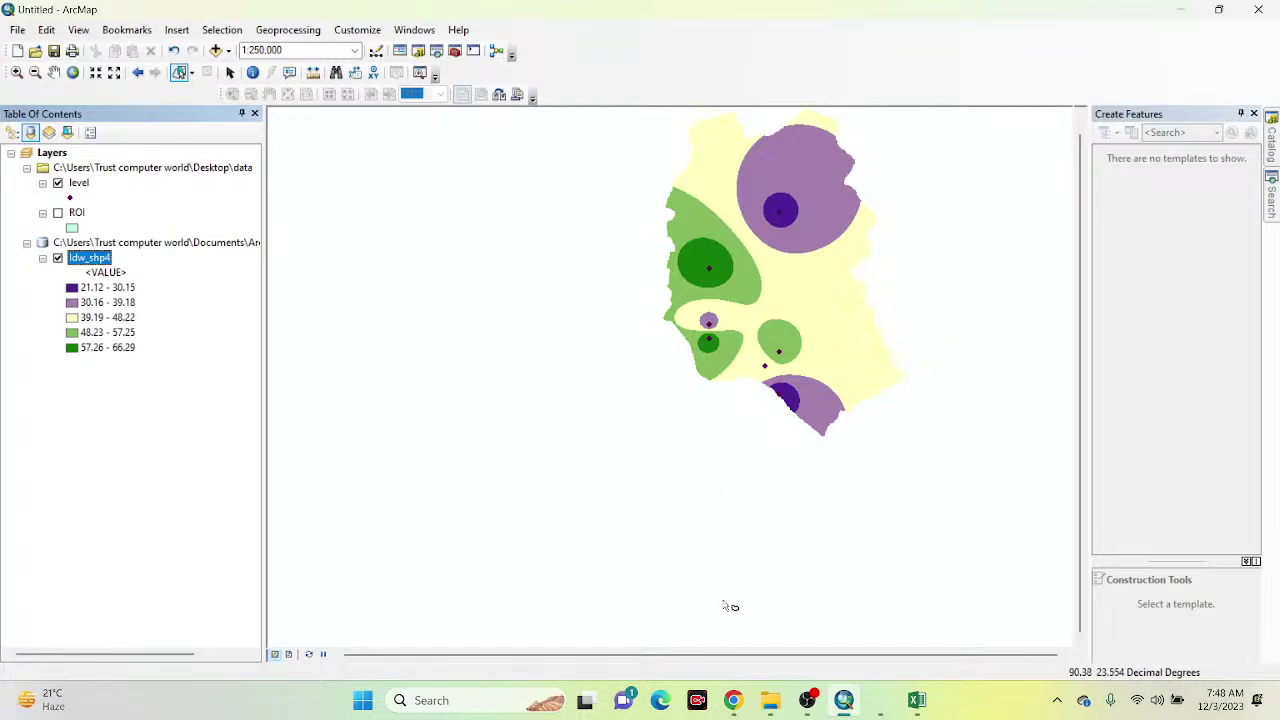
Step: Show the ROI layer again and change its polygon symbol to Hollow
left_click(57, 213)
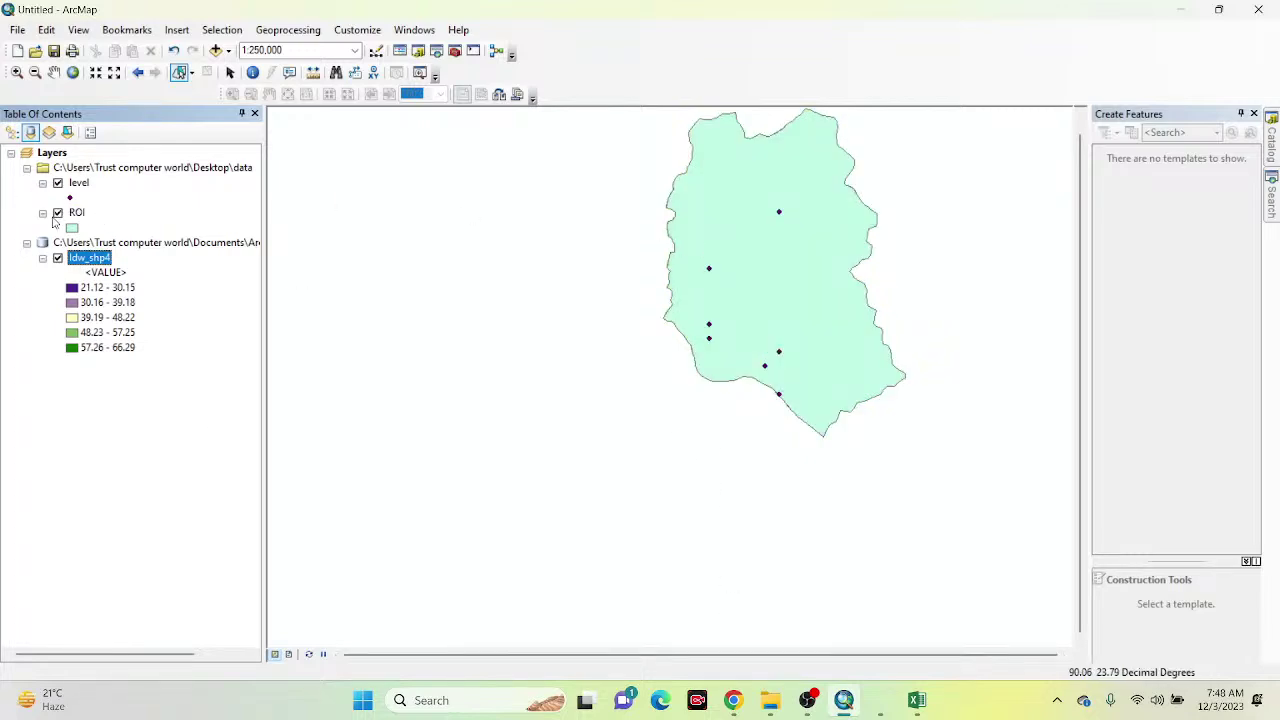
left_click(72, 229)
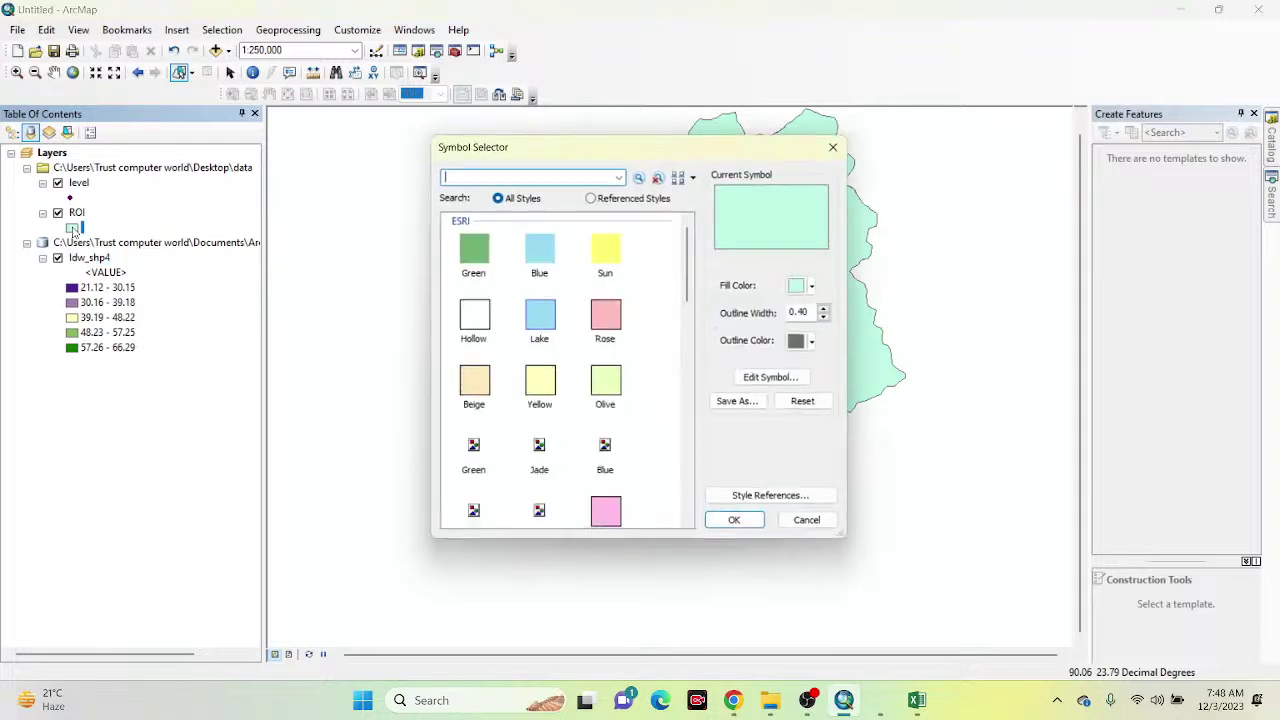
left_click(474, 318)
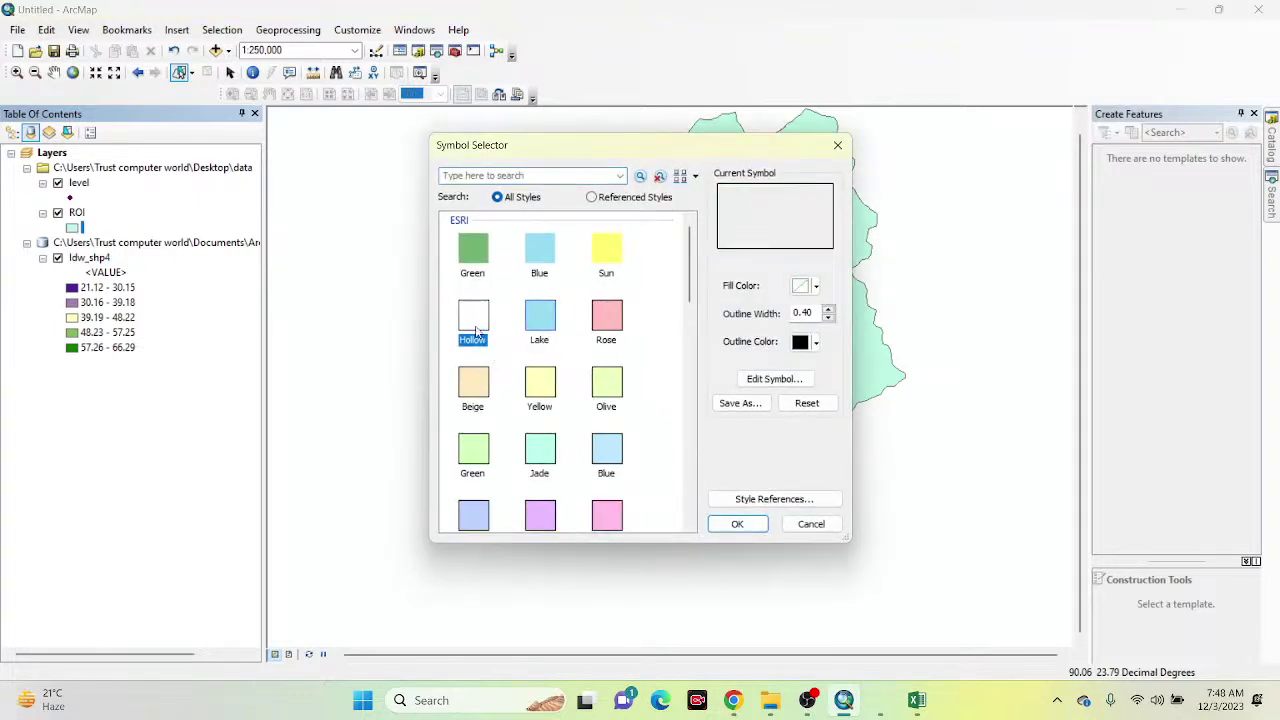
left_click(737, 523)
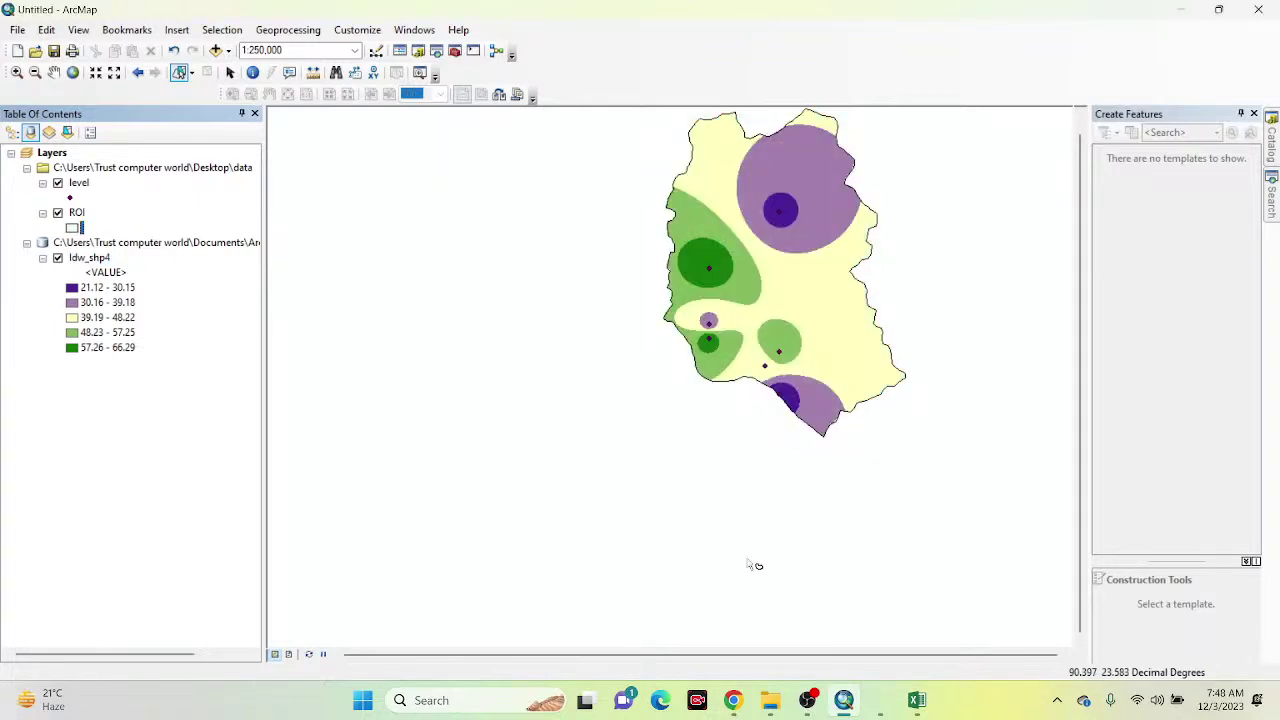
Step: Turn on the hillshade effect in the symbology of the classified IDW raster
left_click(53, 72)
left_click_drag(780, 210, 678, 264)
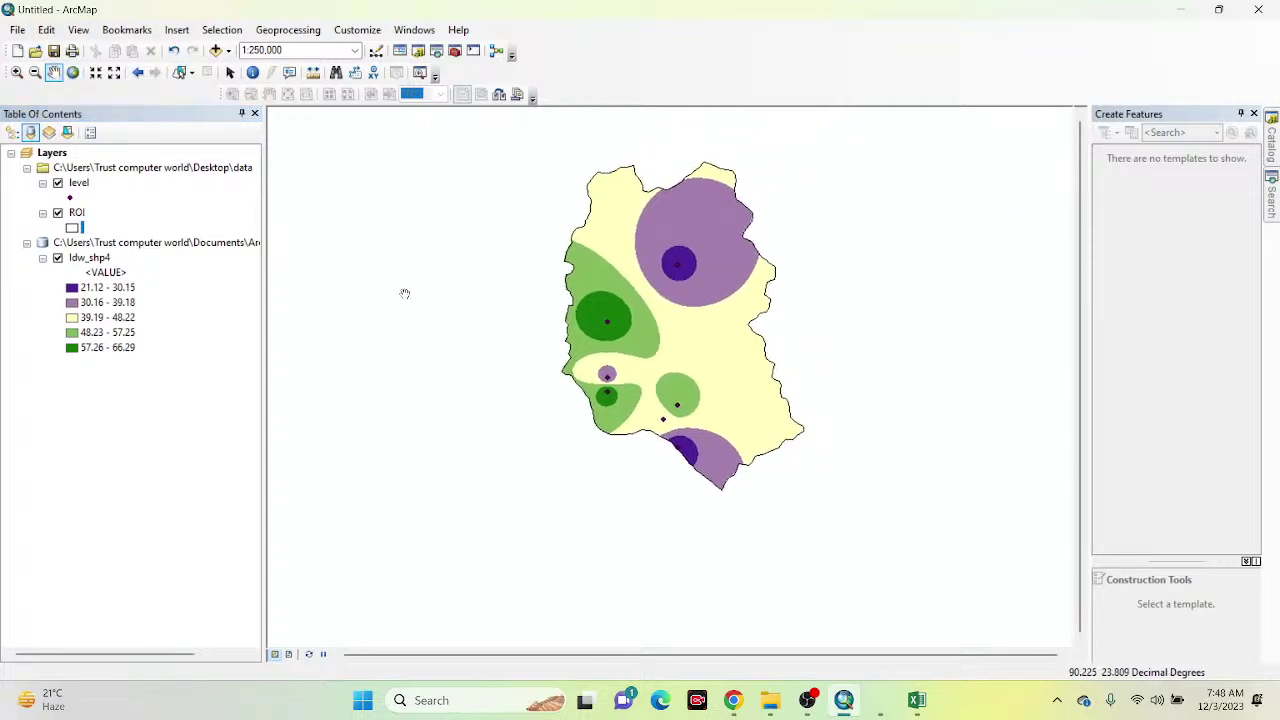
right_click(90, 258)
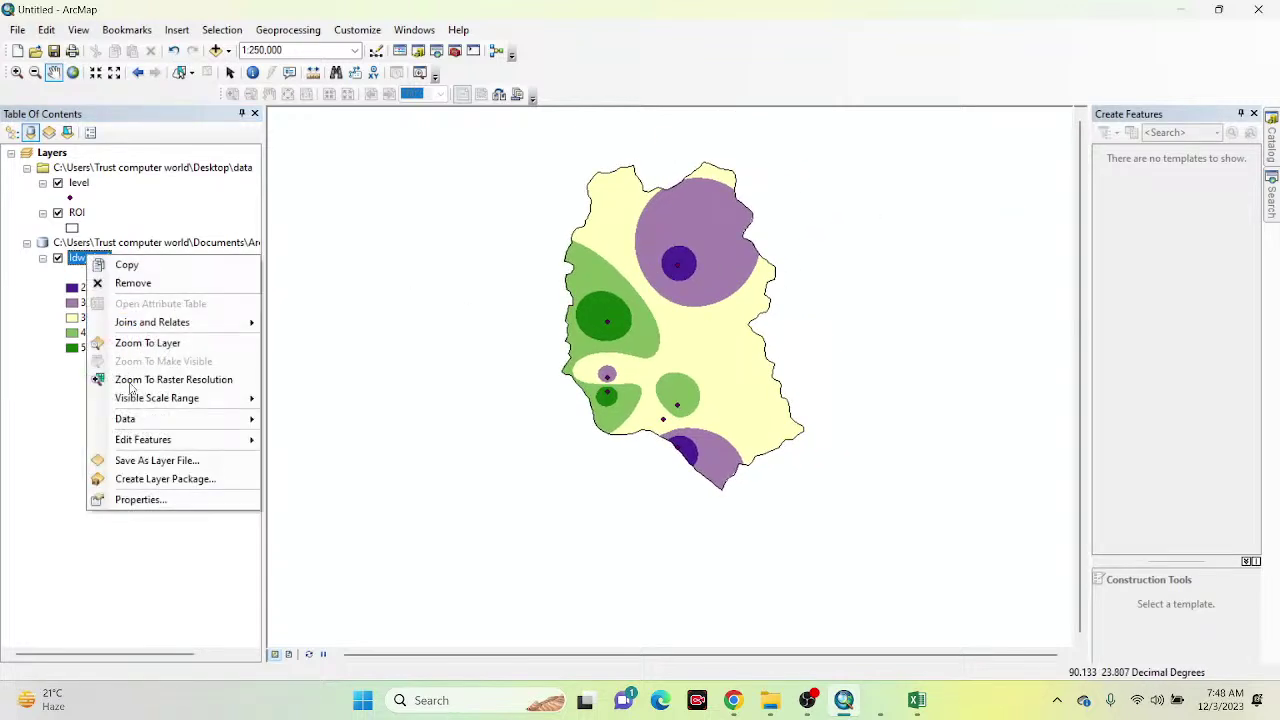
left_click(141, 499)
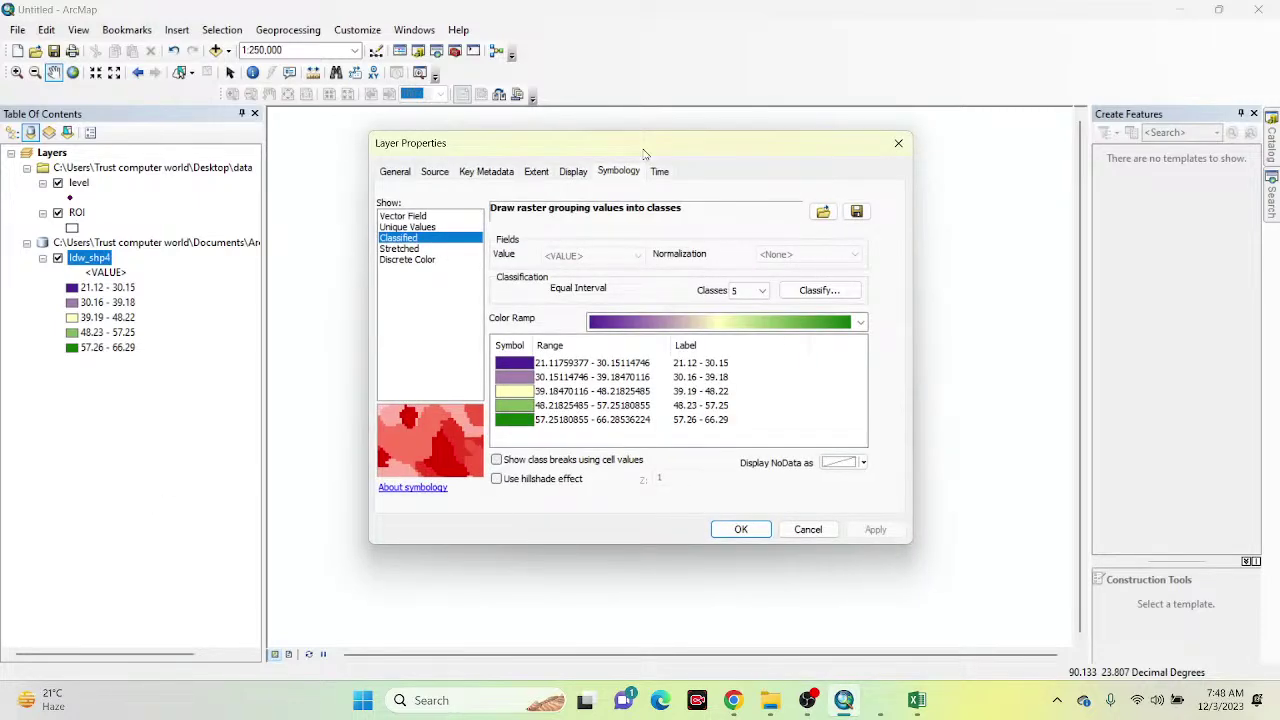
left_click_drag(634, 148, 1049, 110)
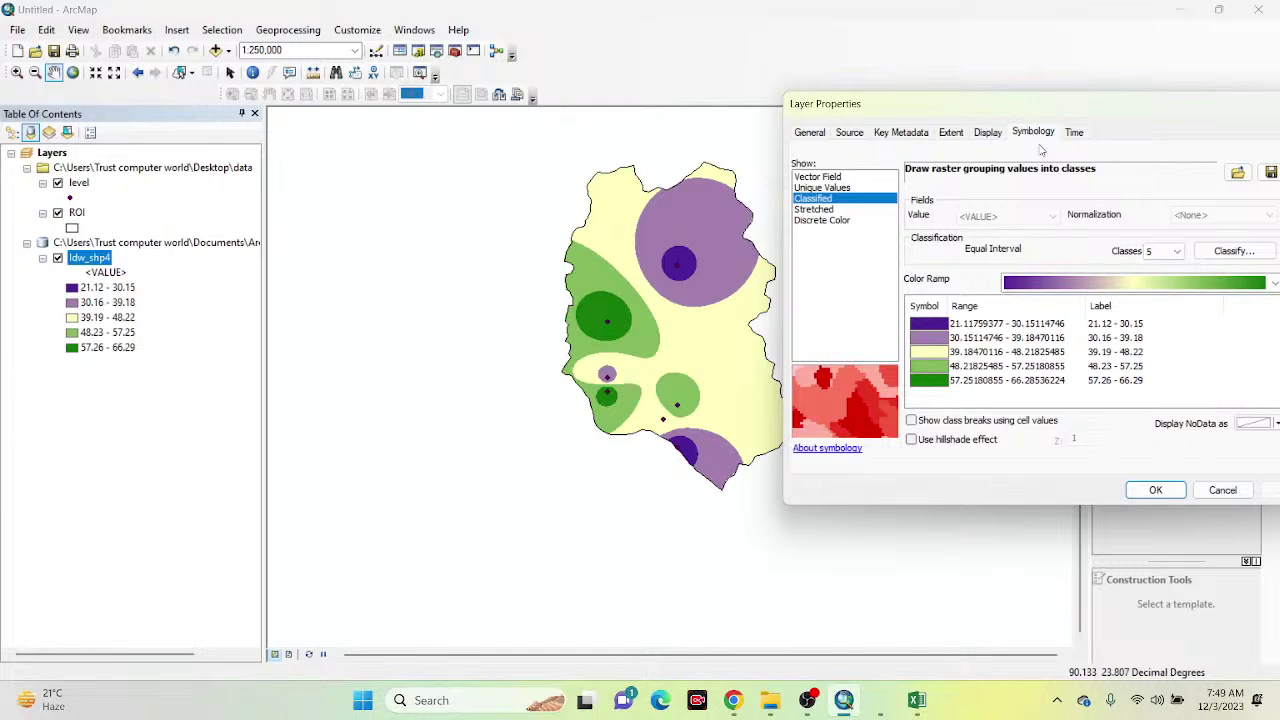
left_click(911, 440)
left_click(1156, 490)
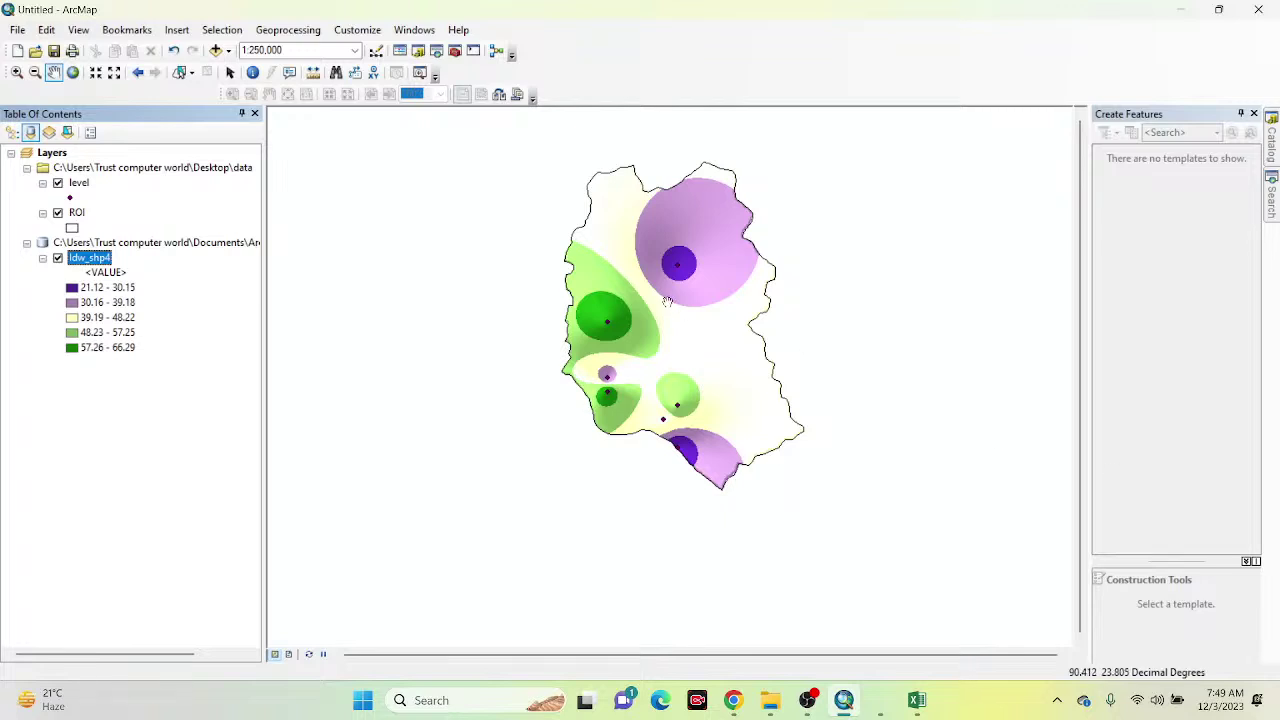
scroll(667, 301, "up", 2)
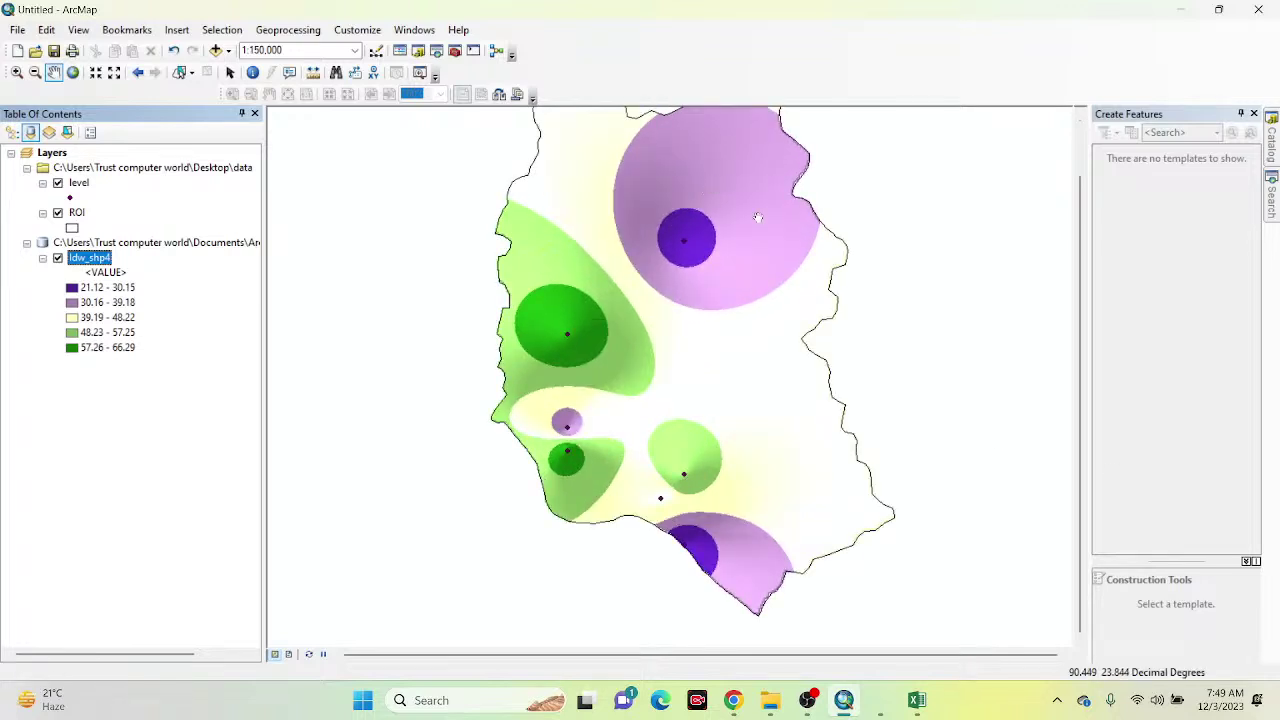
Step: Turn off the hillshade effect in the symbology of the classified Idw_shp4 raster
left_click_drag(780, 258, 784, 306)
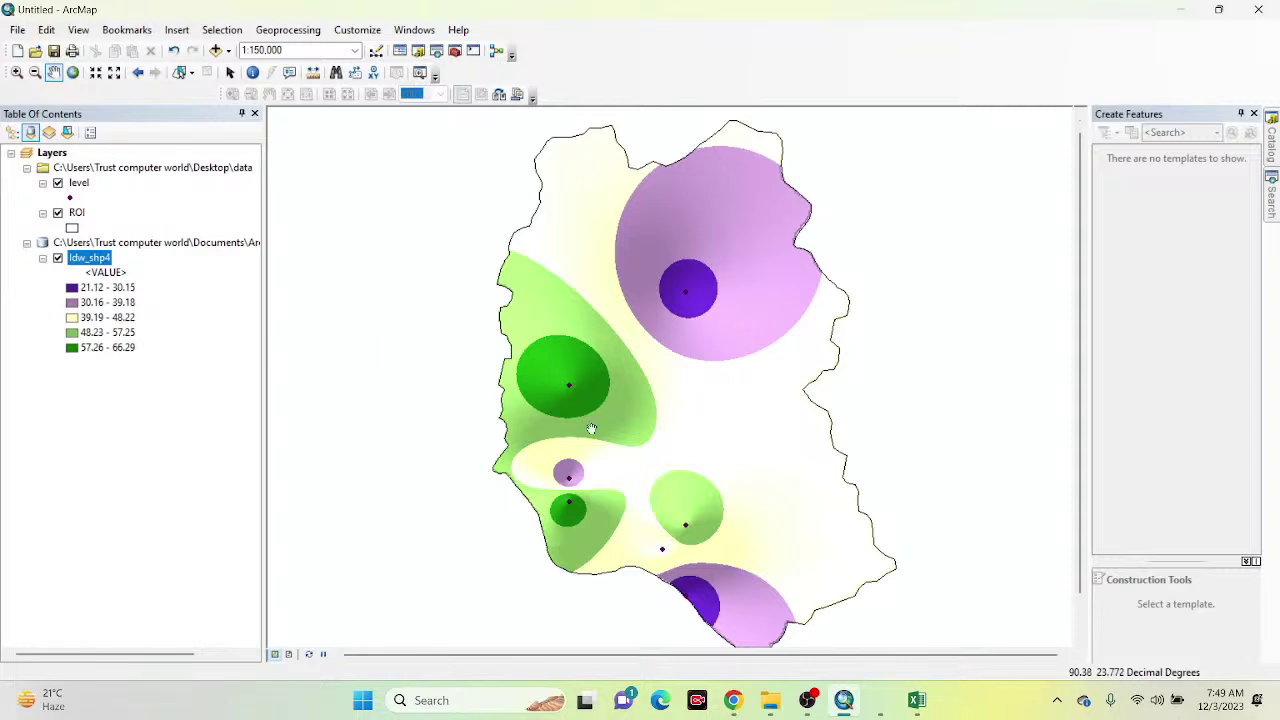
right_click(97, 260)
left_click(147, 502)
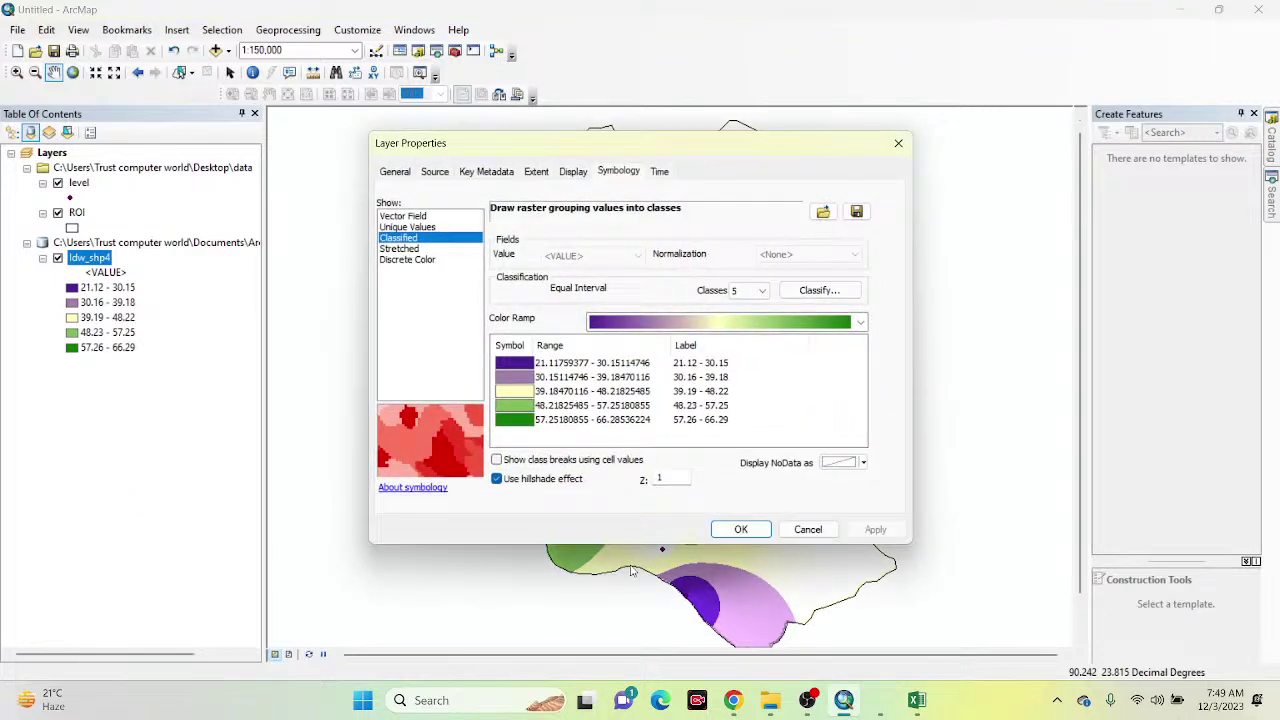
left_click(496, 479)
left_click(740, 529)
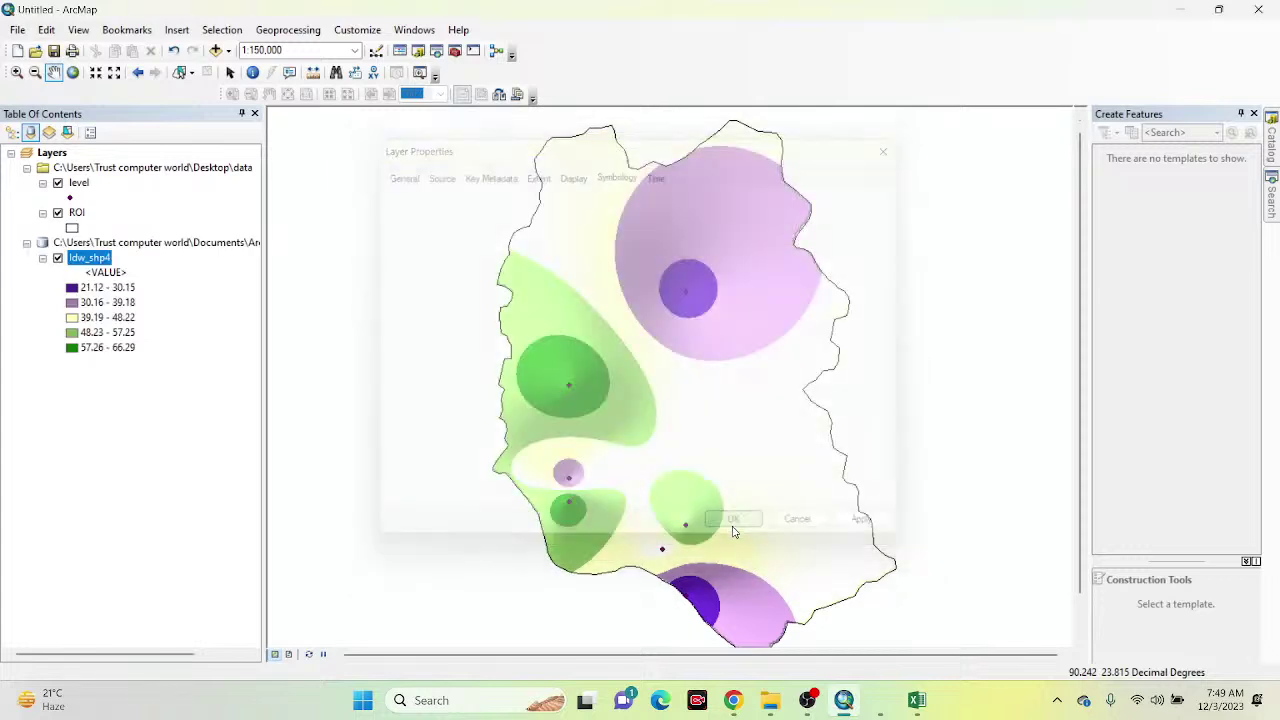
left_click_drag(700, 366, 689, 297)
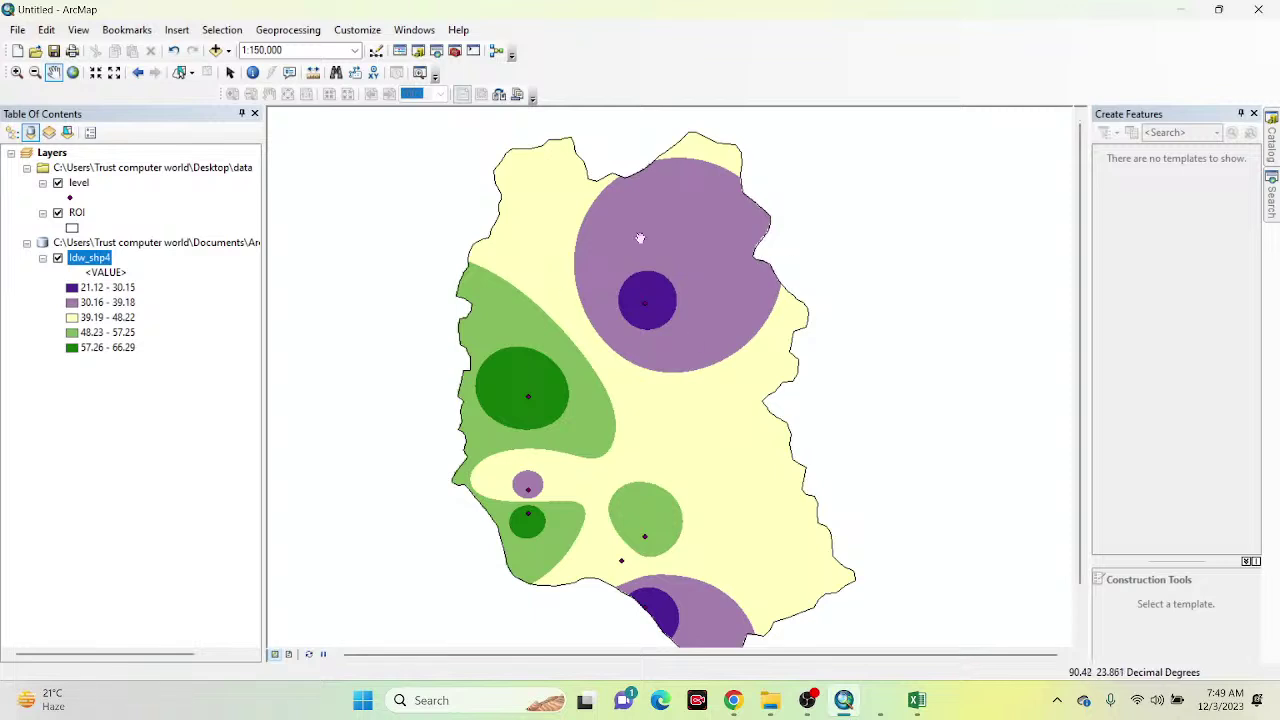
Step: Set up the Spatial Analyst Contour tool with Idw_shp4 as input raster and a contour interval of 2
left_click(1273, 120)
scroll(1159, 463, "down", 4)
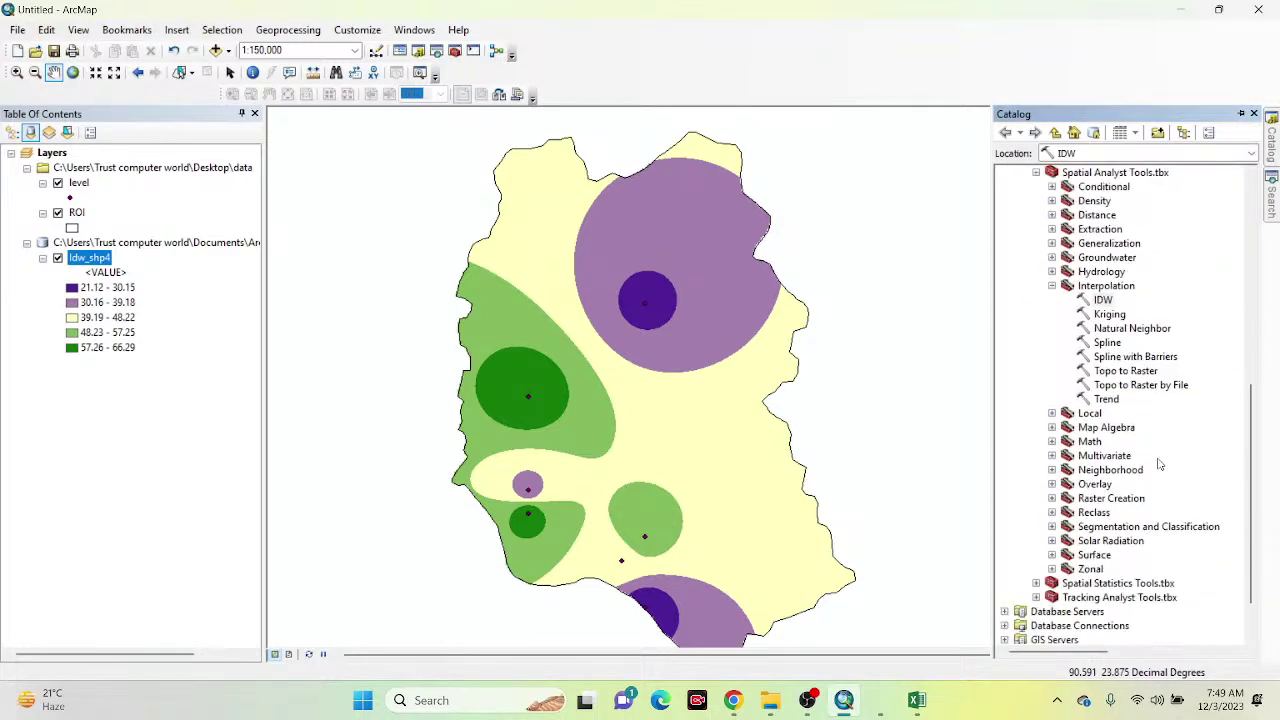
left_click(1052, 555)
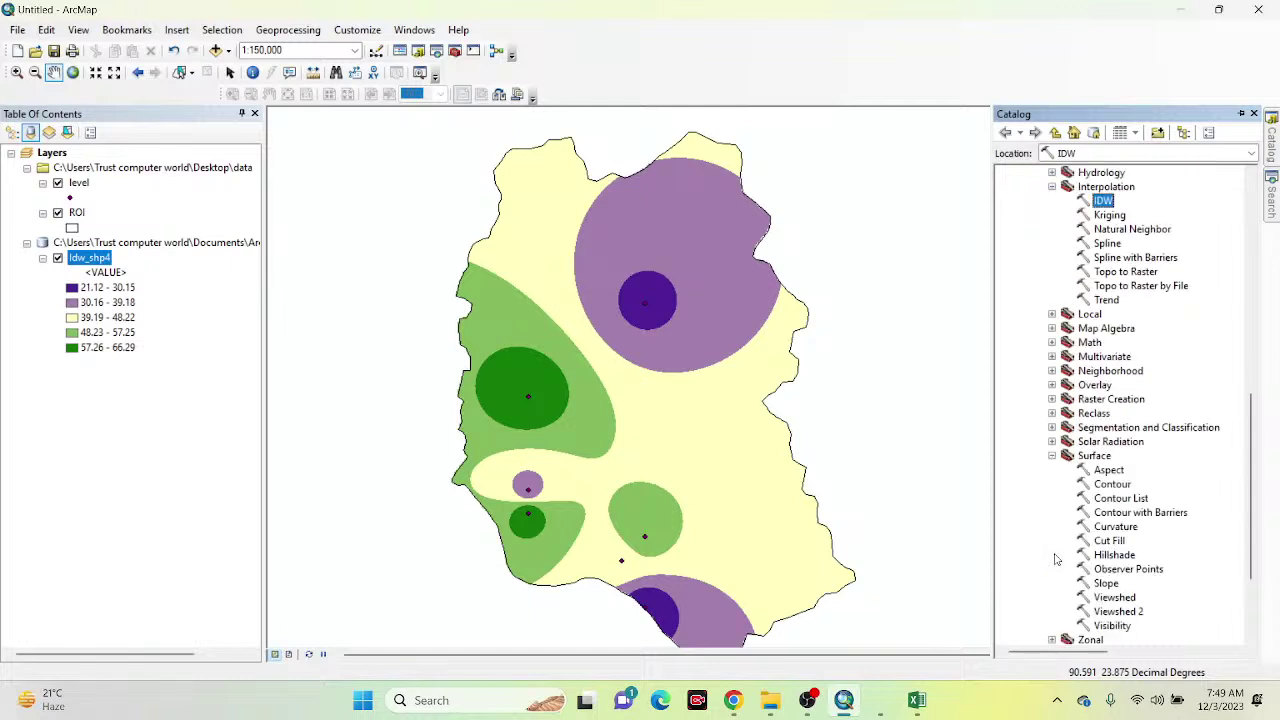
double_click(1118, 485)
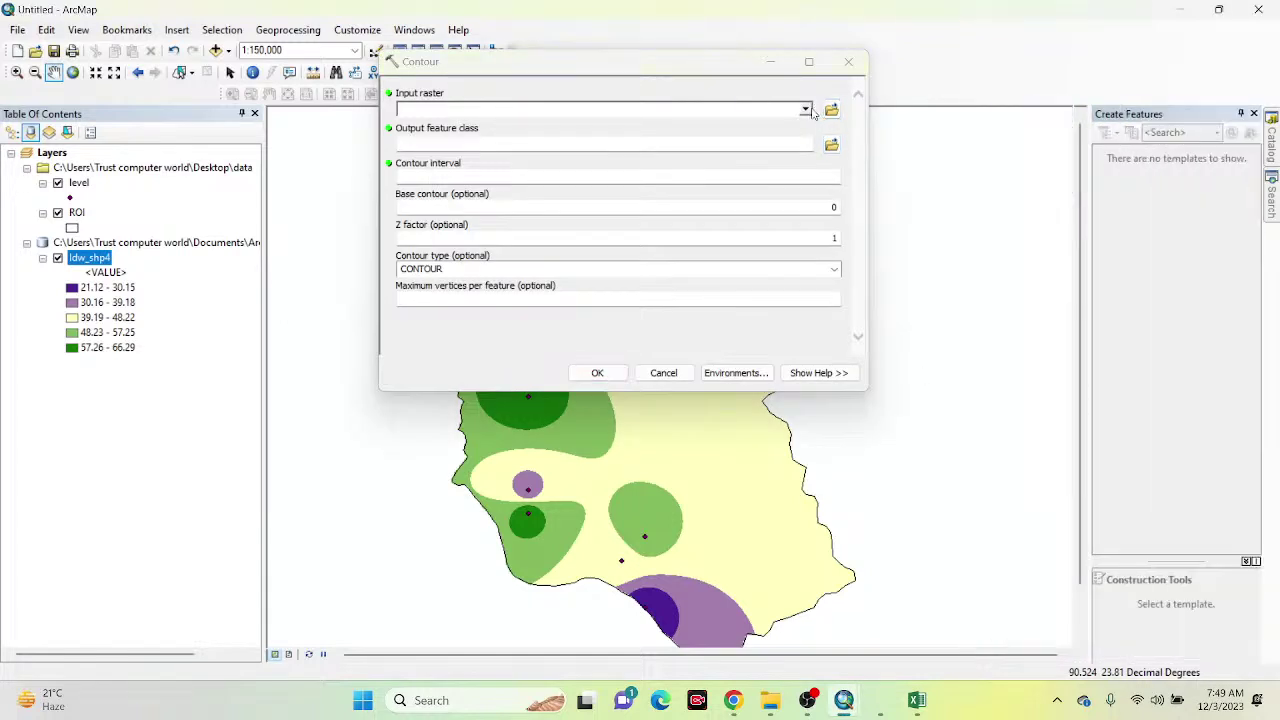
left_click(806, 109)
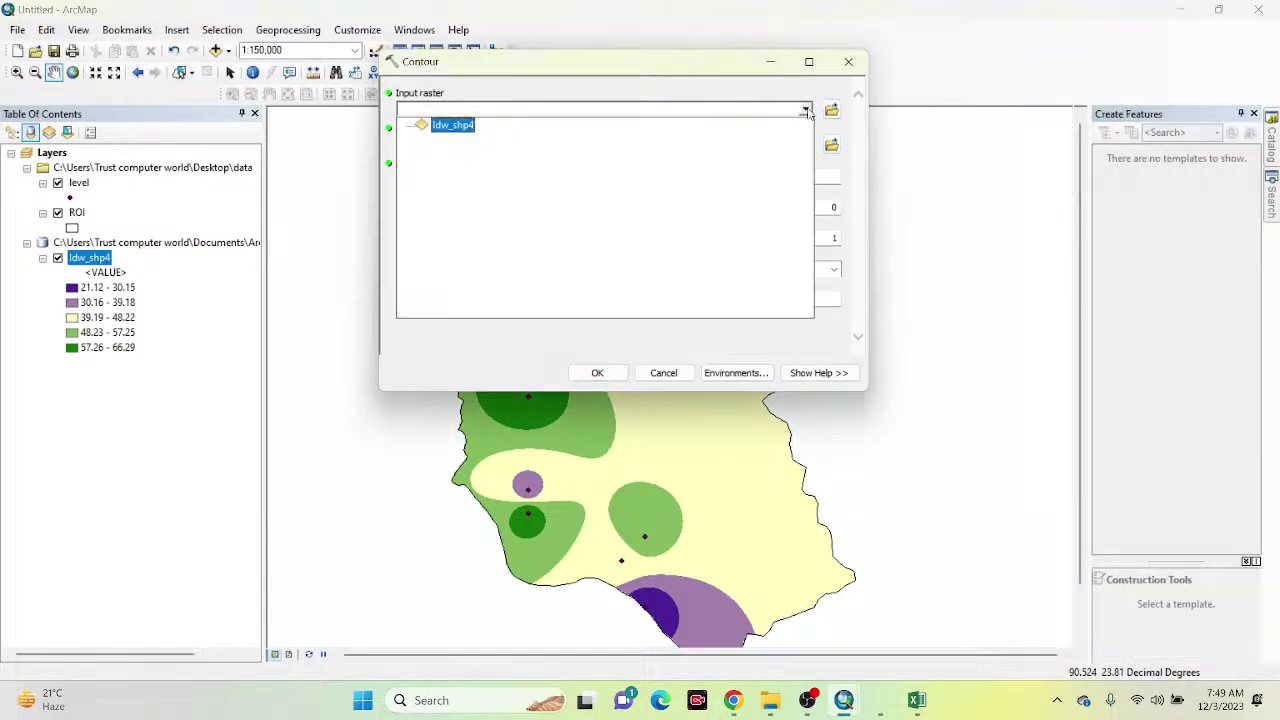
left_click(453, 126)
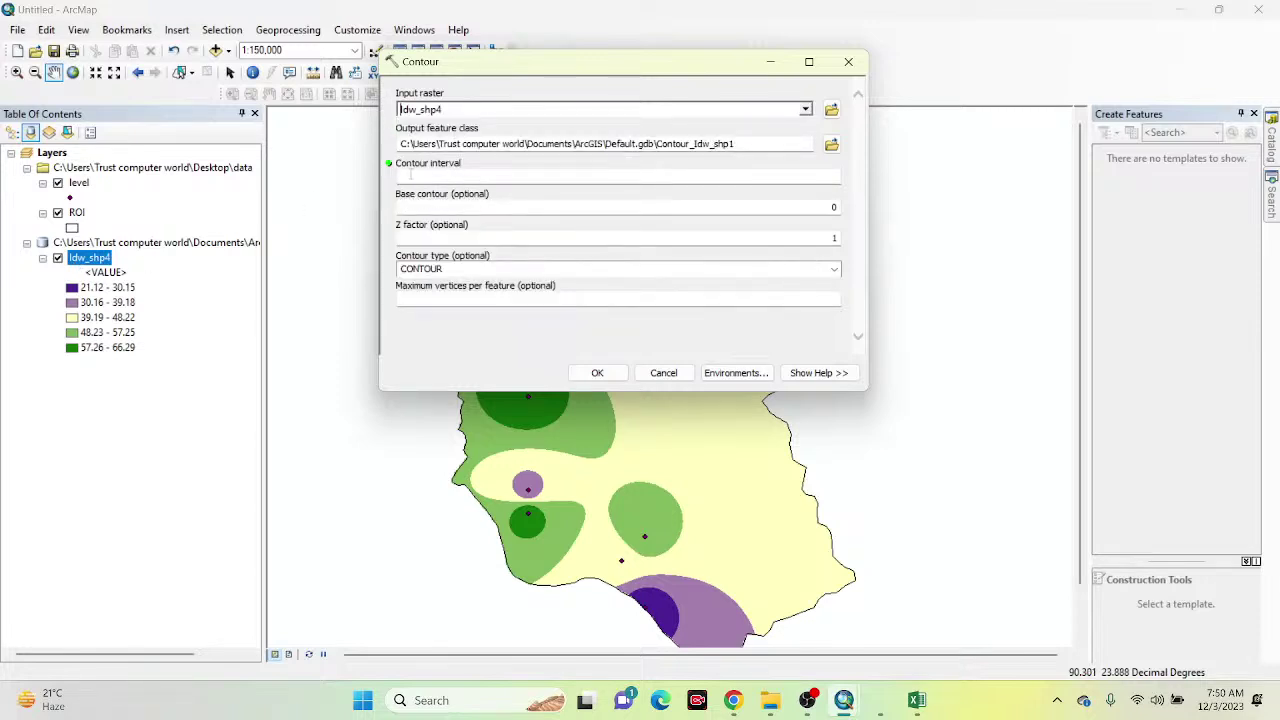
left_click(410, 174)
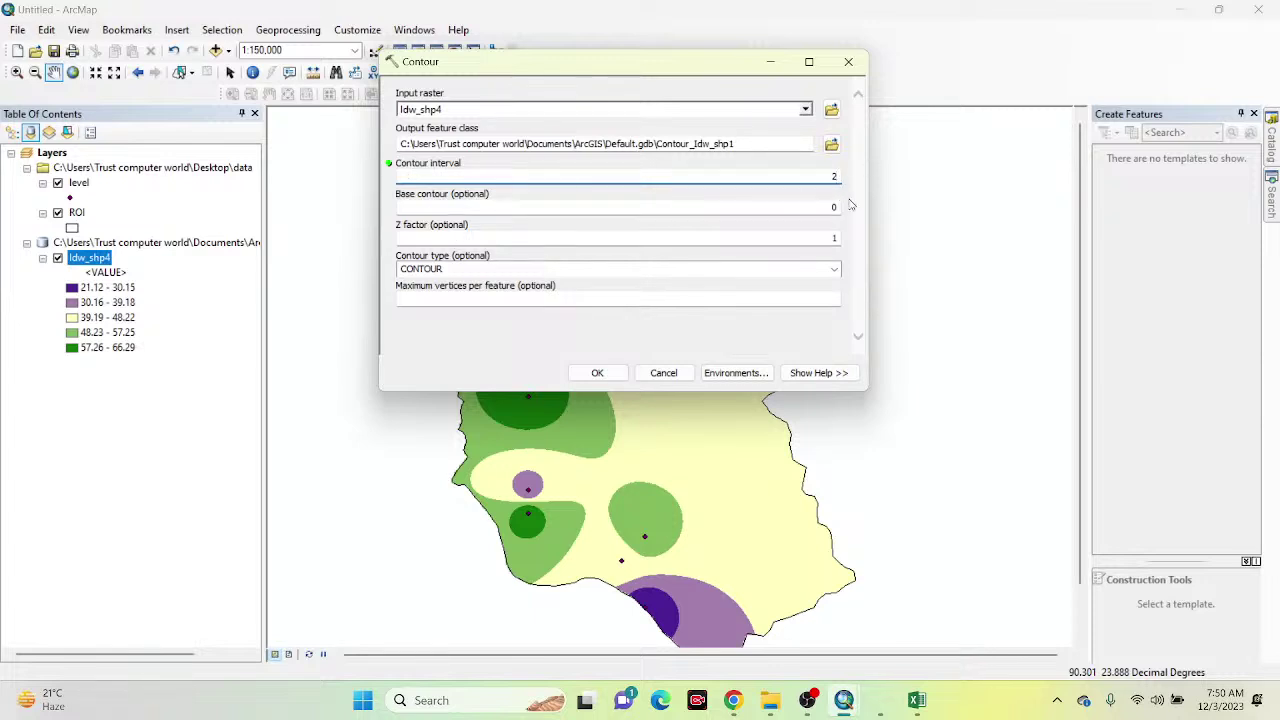
Step: Set the Contour tool's processing extent to Same as layer ROI in its environment settings
left_click(731, 376)
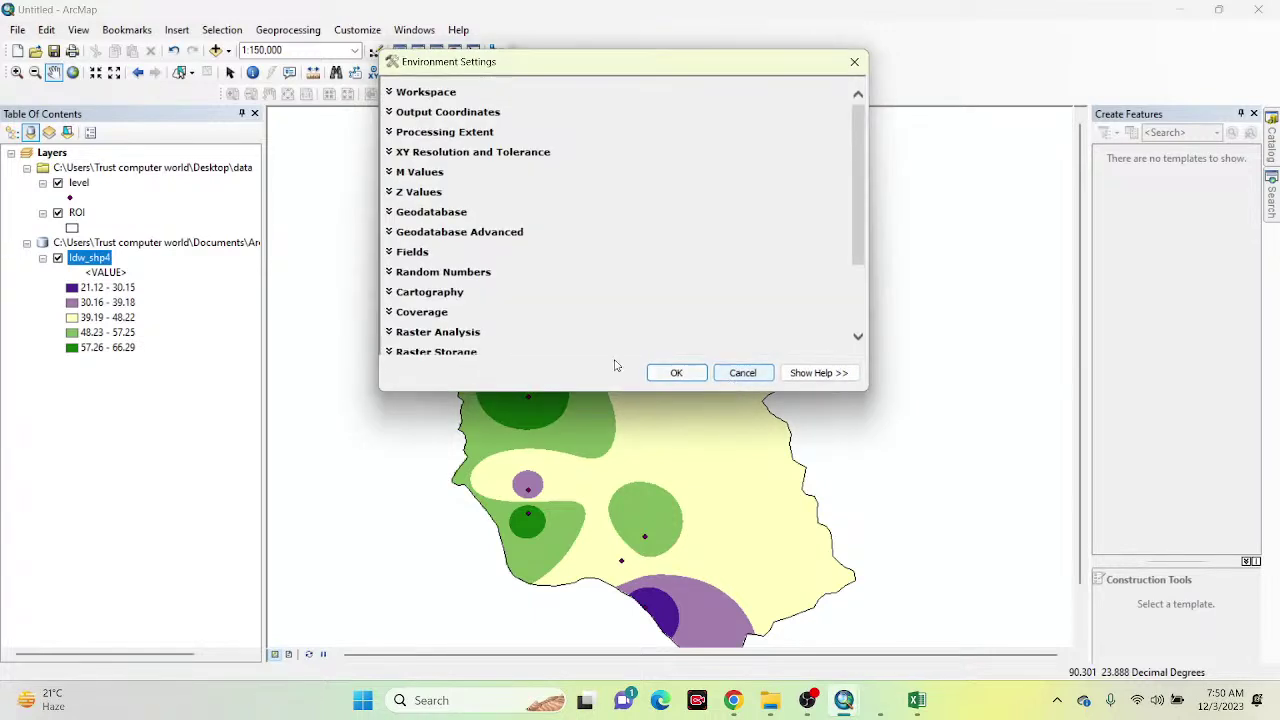
left_click(430, 132)
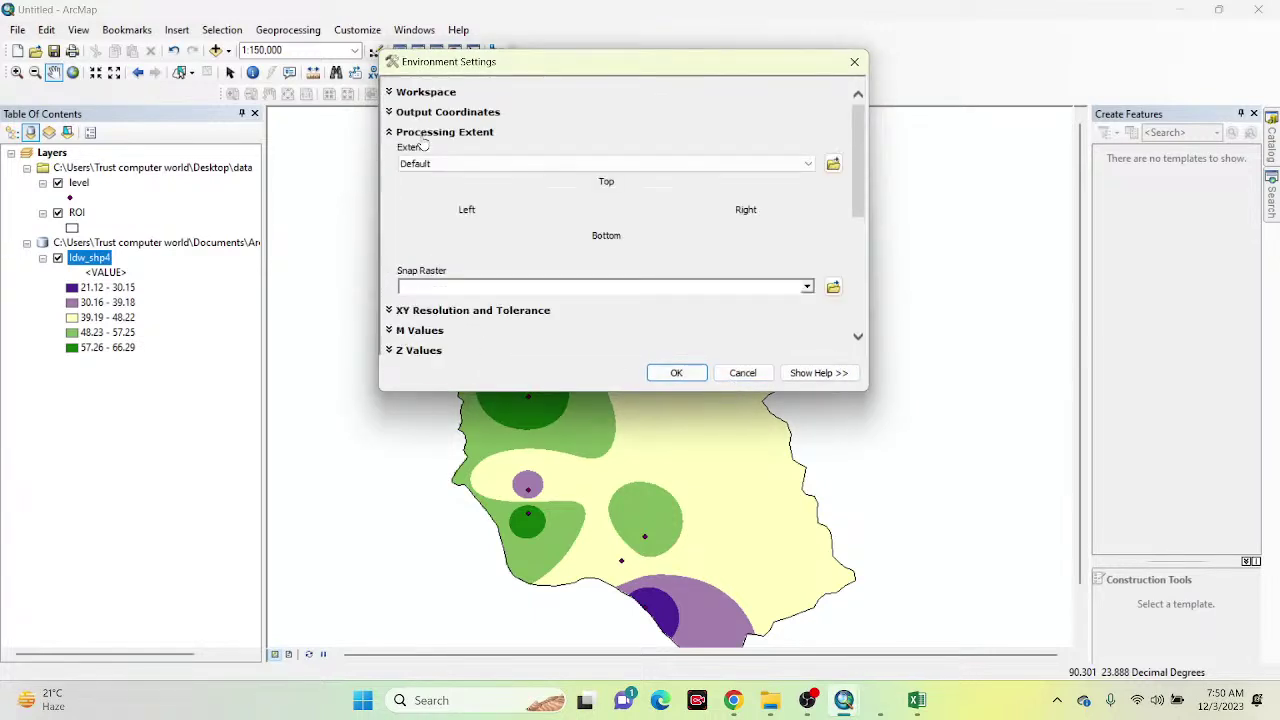
left_click(810, 165)
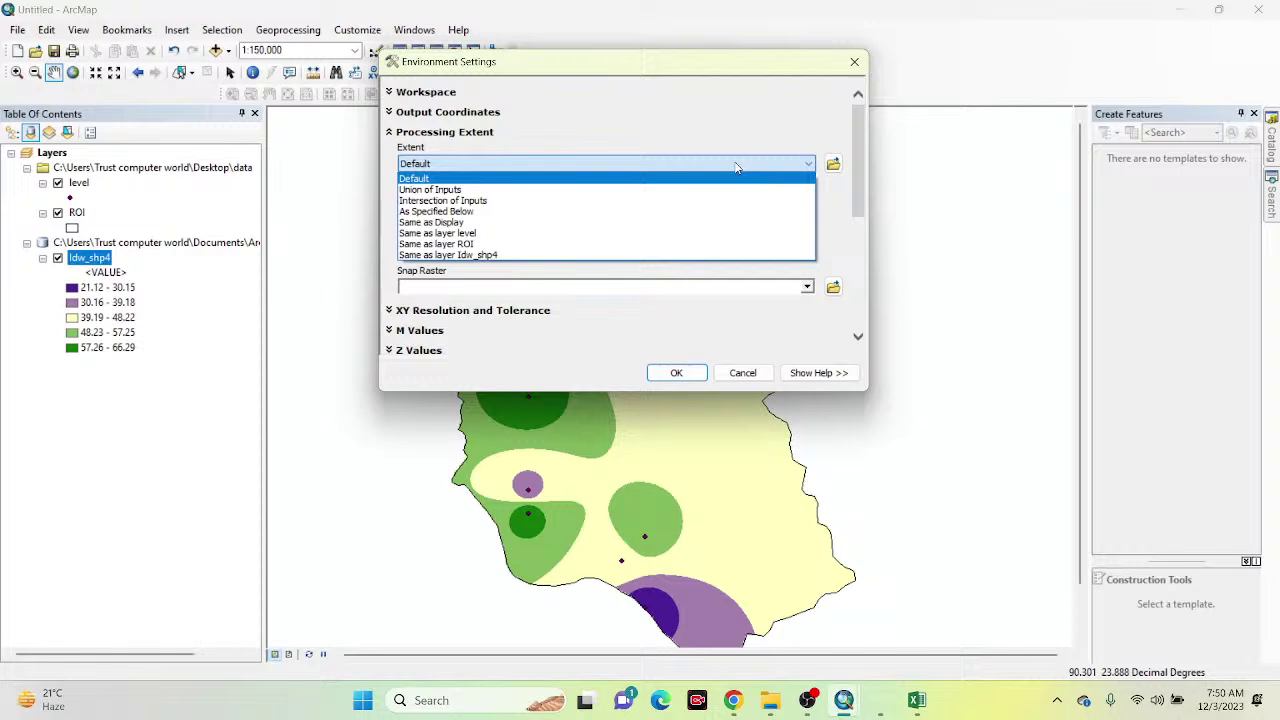
left_click(457, 245)
Step: Use the ROI layer as the raster analysis mask and run the Contour tool
left_click_drag(851, 148, 852, 253)
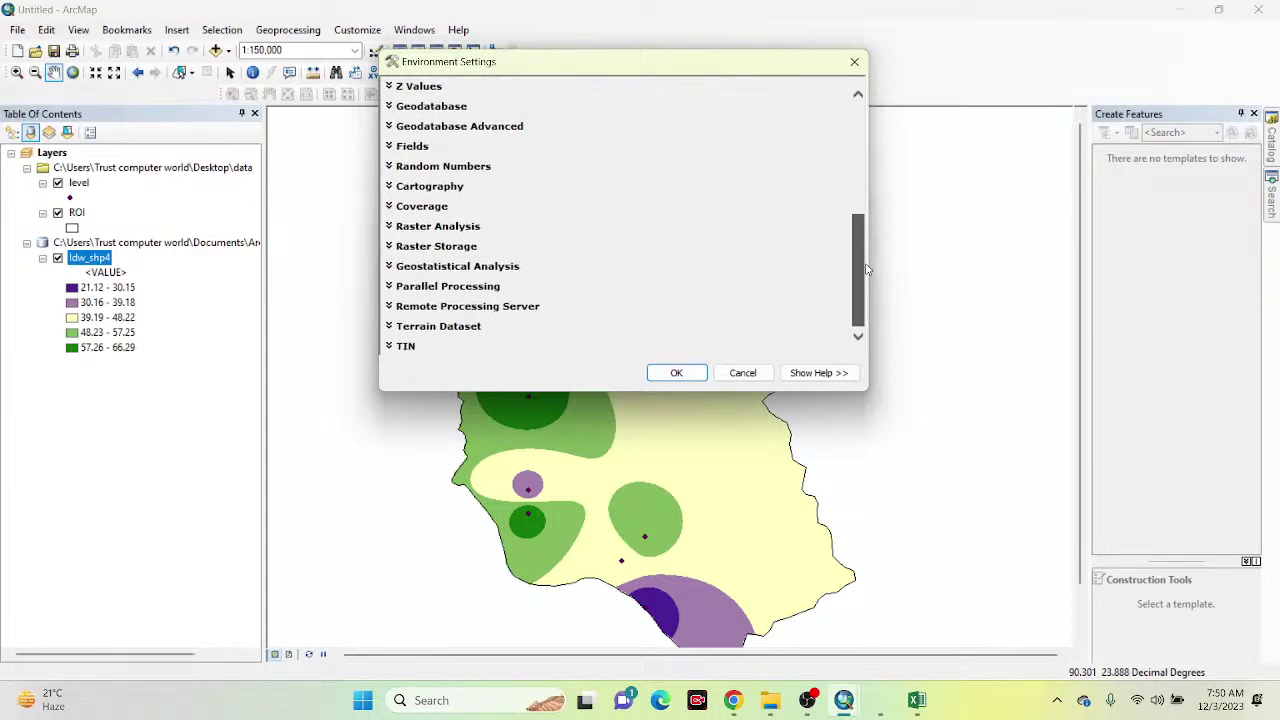
left_click(437, 227)
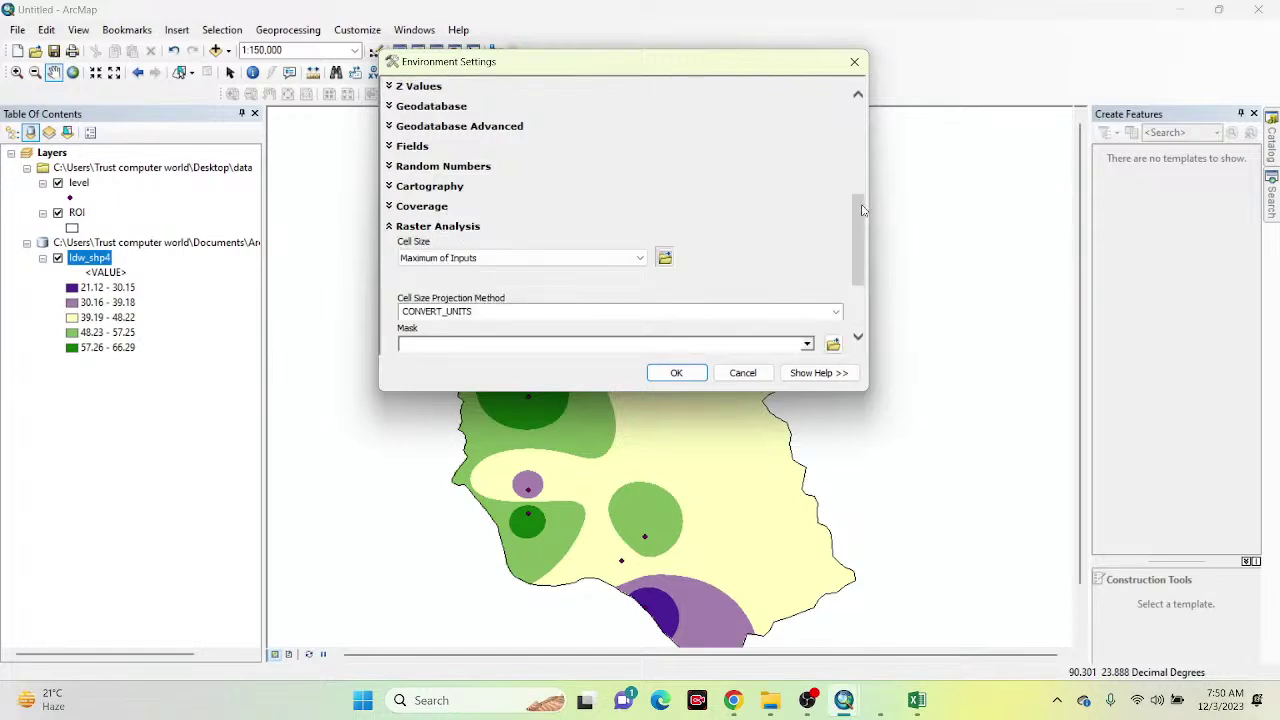
left_click_drag(863, 210, 860, 252)
left_click(808, 223)
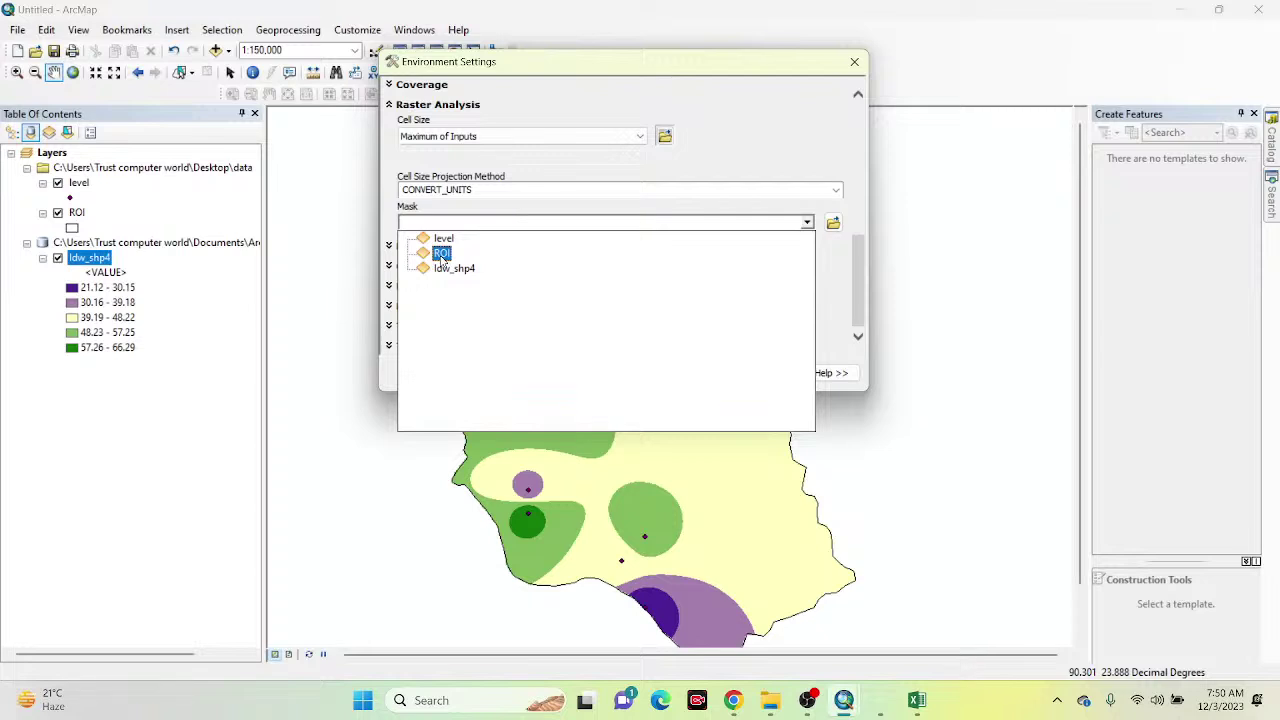
left_click(441, 255)
left_click(669, 372)
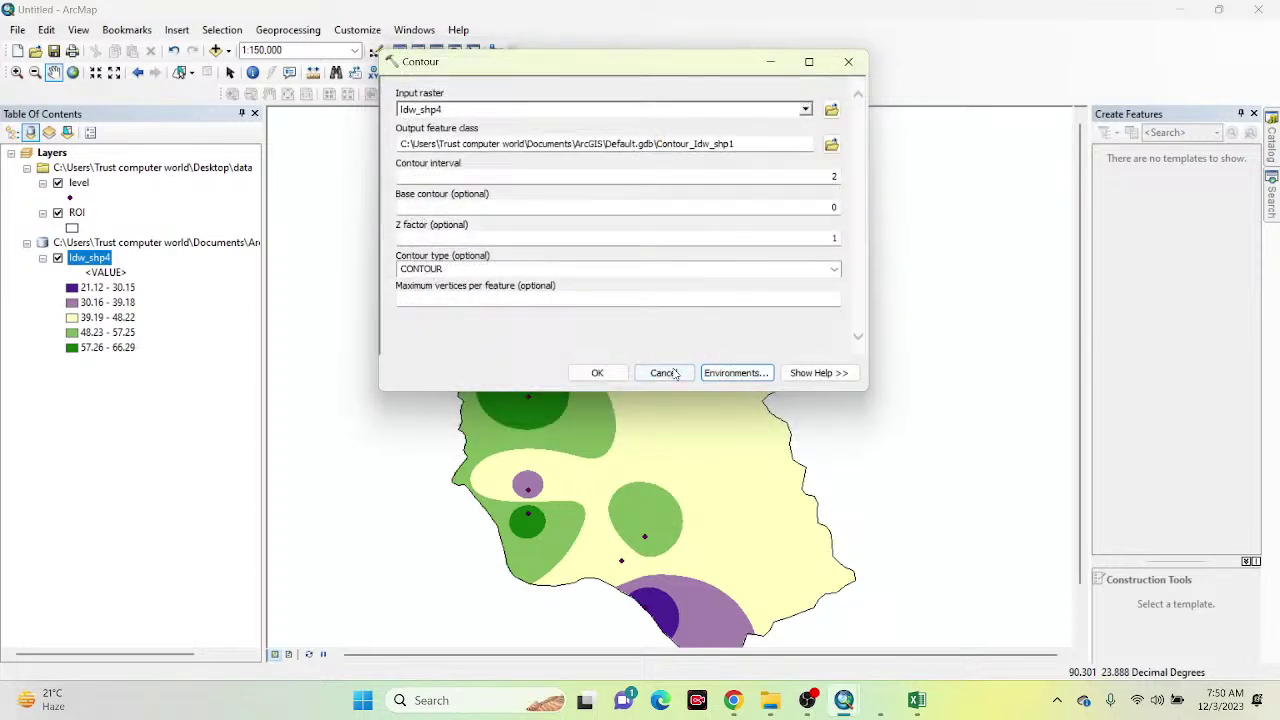
left_click(582, 372)
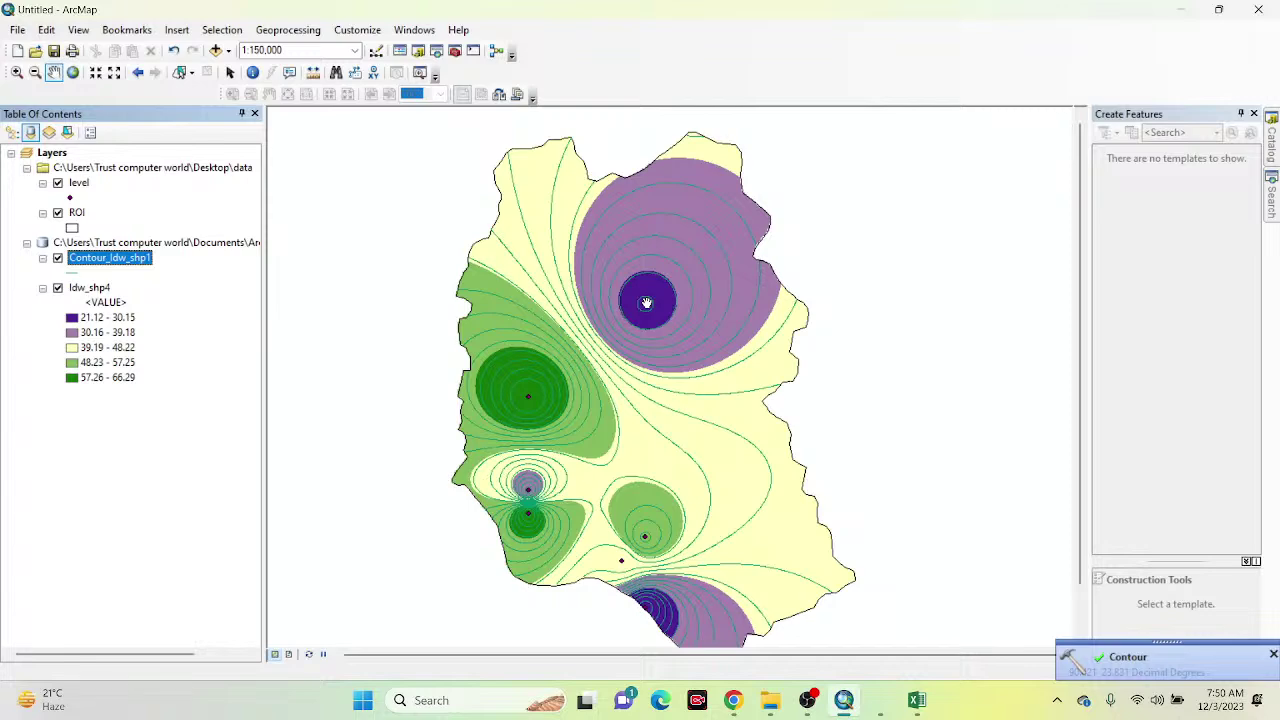
Step: Change the contour layer's line symbol to the black Arterial Street style, 0.80 wide
scroll(686, 194, "up", 1)
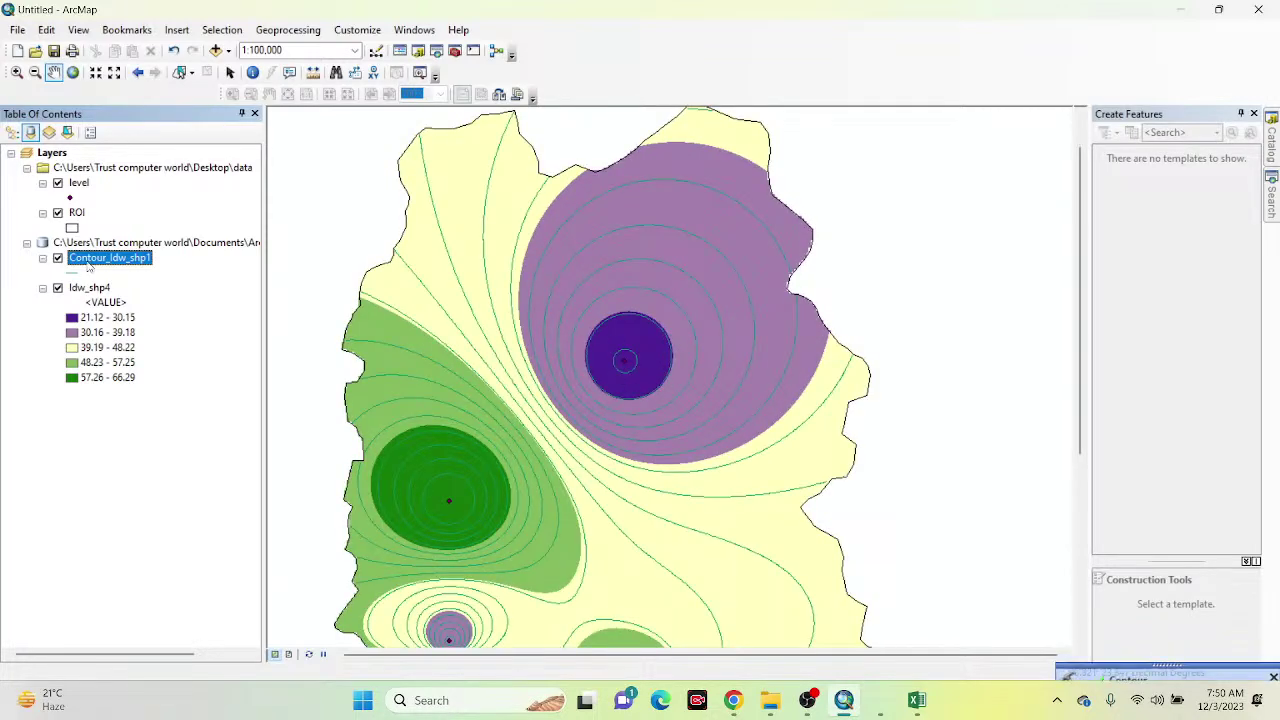
left_click(74, 274)
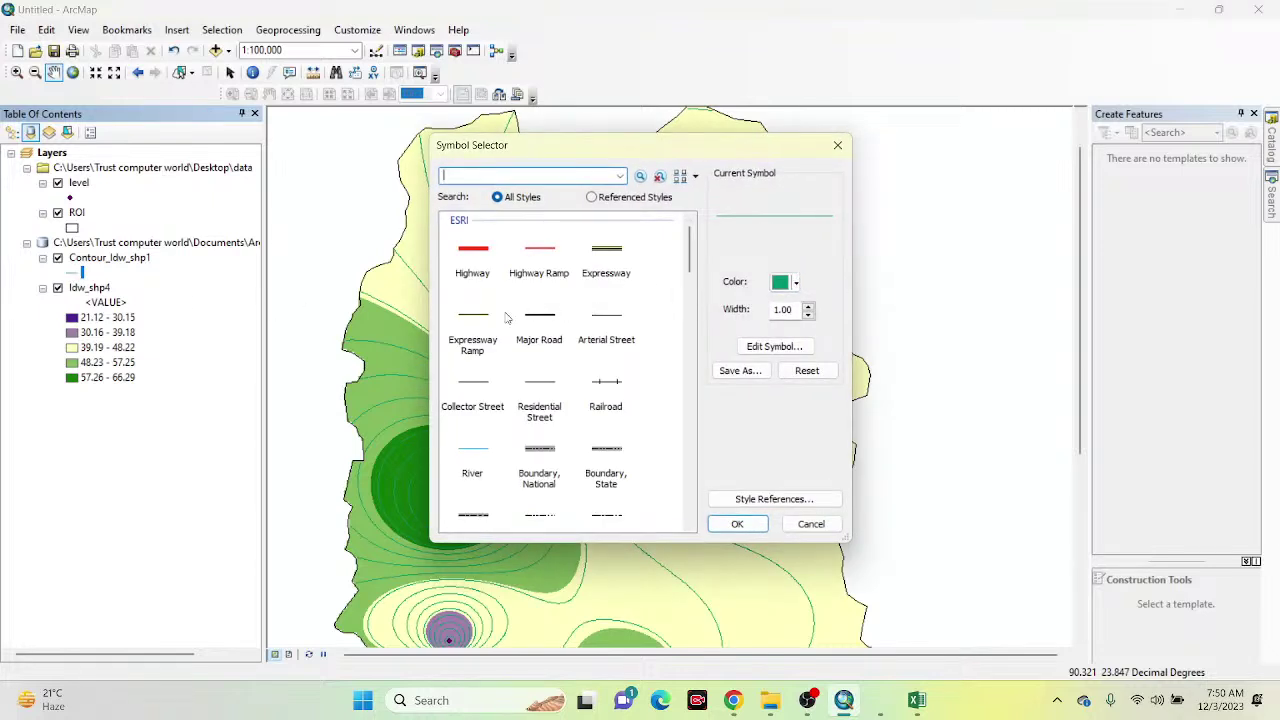
left_click(538, 257)
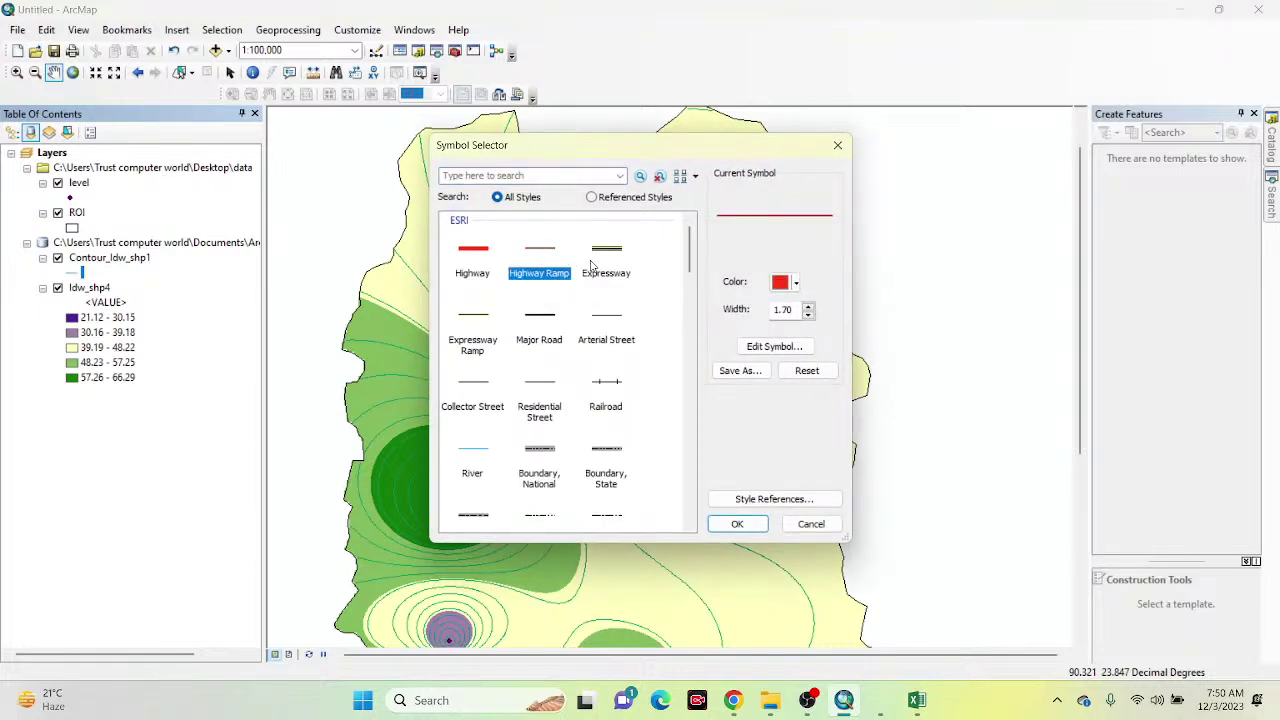
left_click(606, 318)
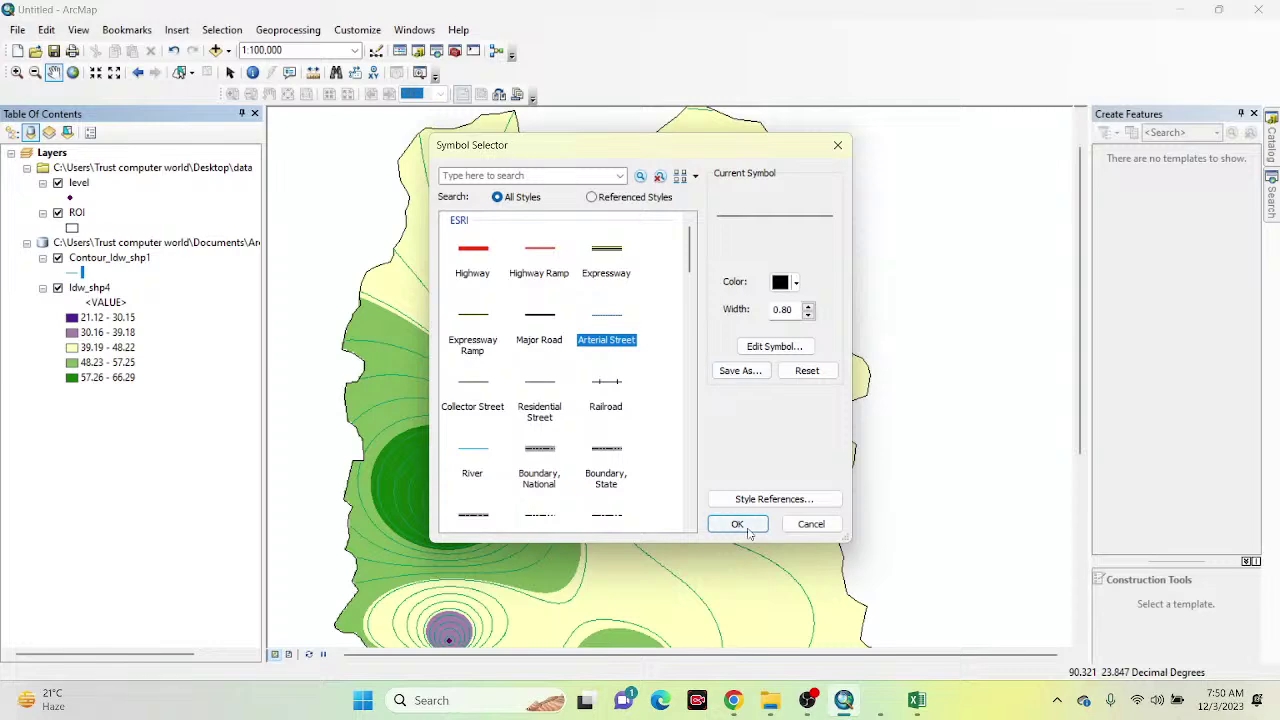
left_click(737, 523)
scroll(609, 420, "up", 3)
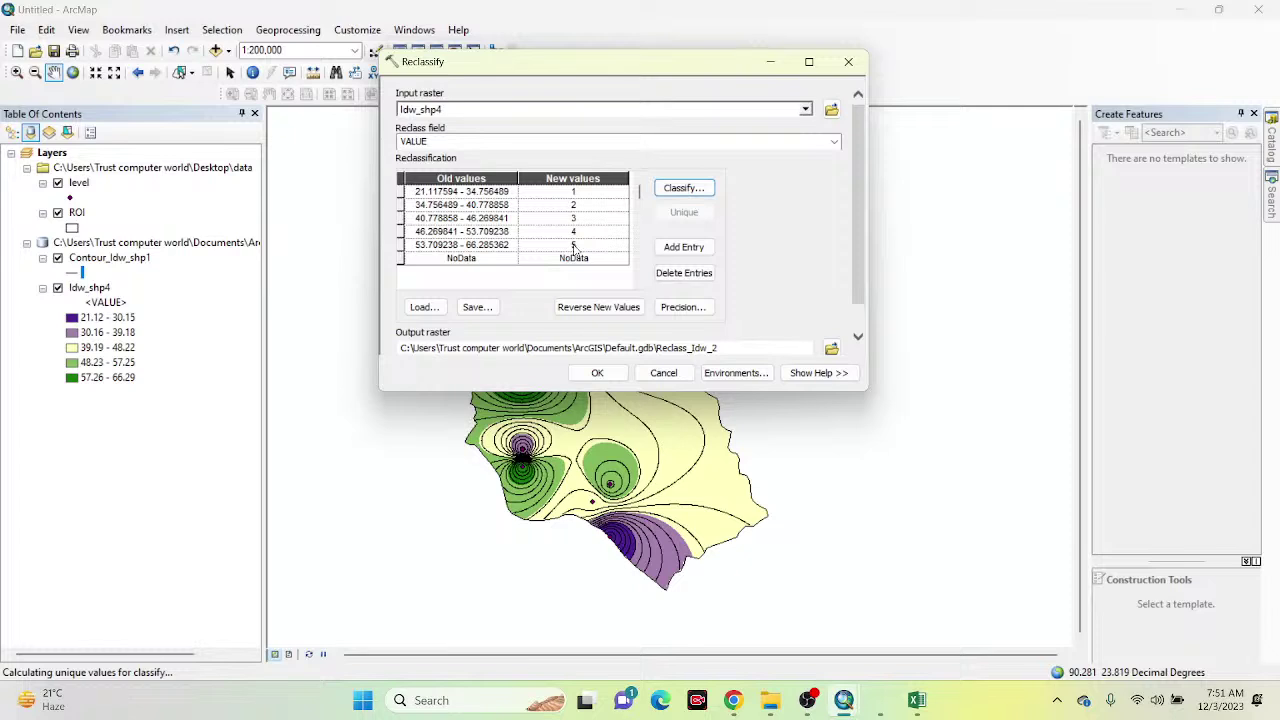
Step: Reclassify Idw_shp4 by VALUE into five classes numbered 1 to 5 and hide the contour layer
left_click(598, 373)
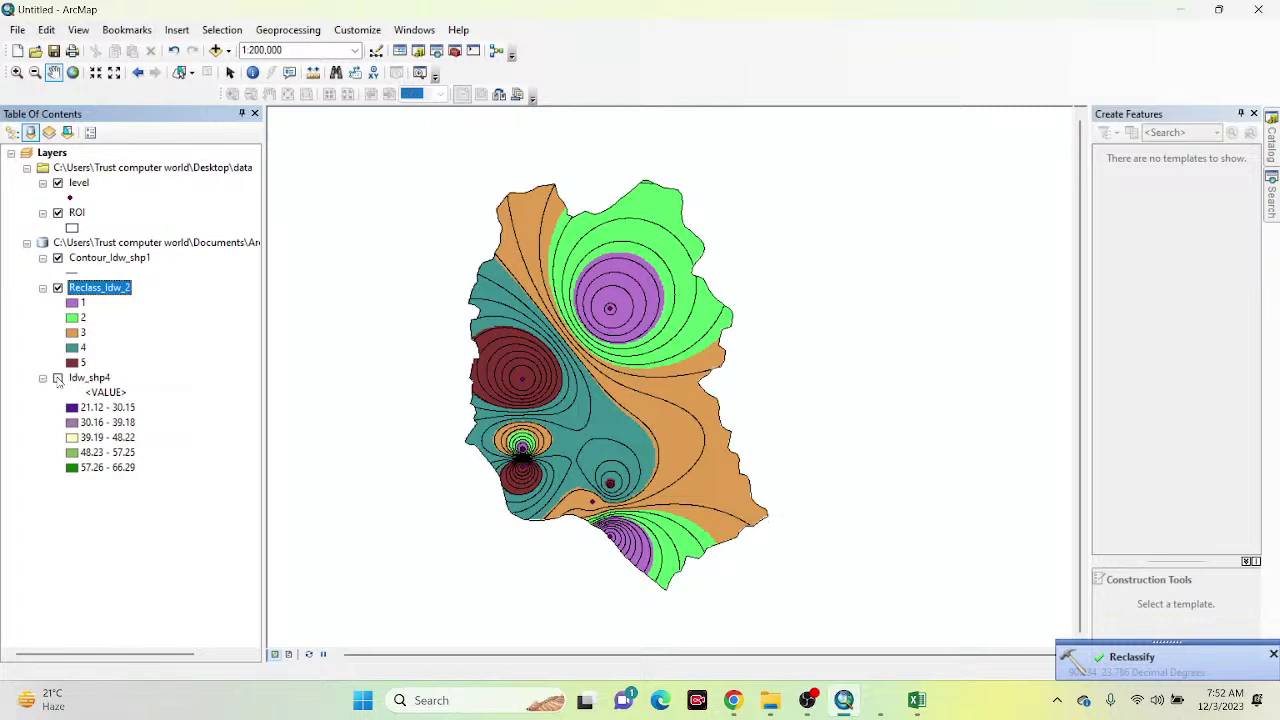
left_click(57, 258)
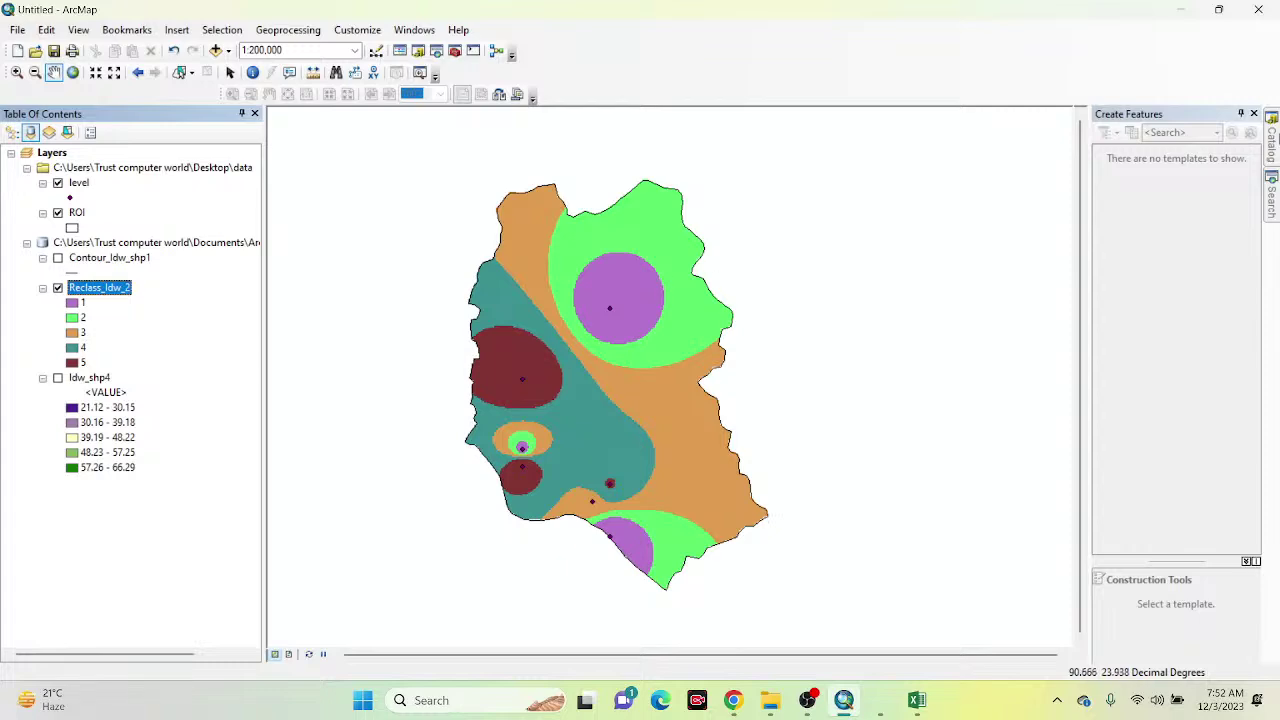
Step: Convert the Reclass_Idw_2 raster to simplified polygons with the Raster to Polygon tool, using the Value field
mouse_move(1274, 145)
scroll(1155, 232, "up", 8)
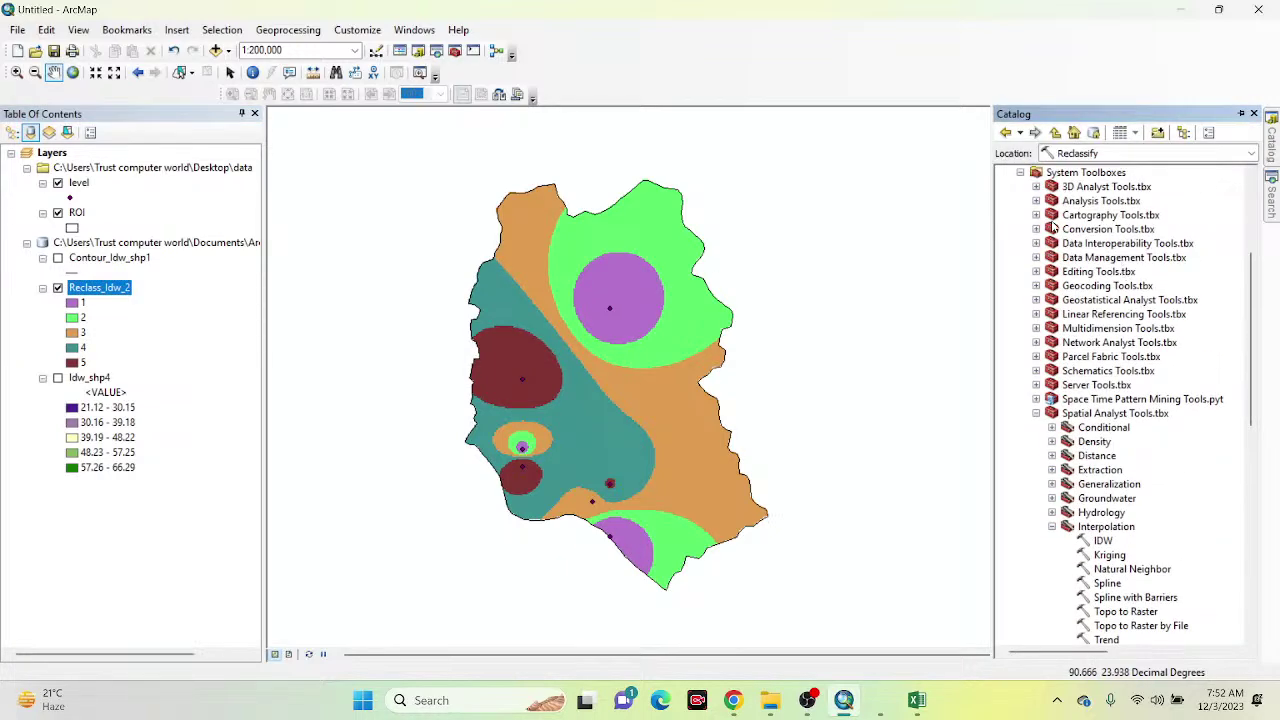
left_click(1036, 229)
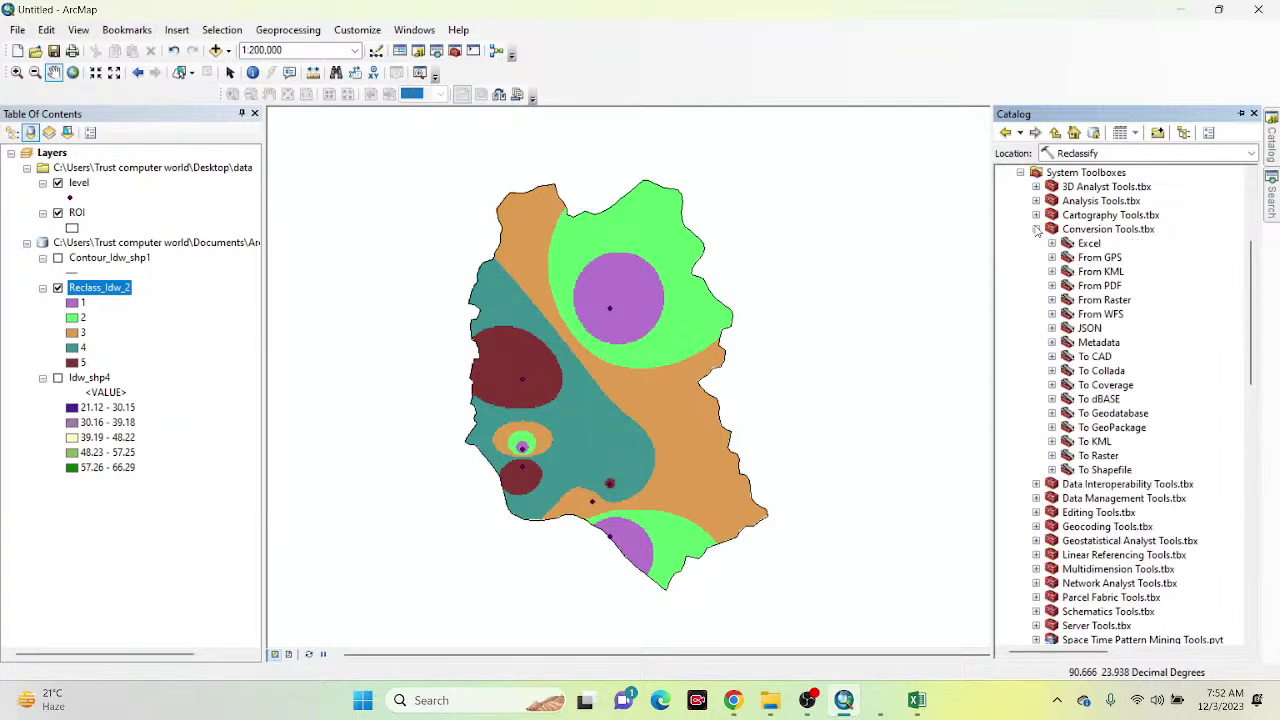
left_click(1052, 300)
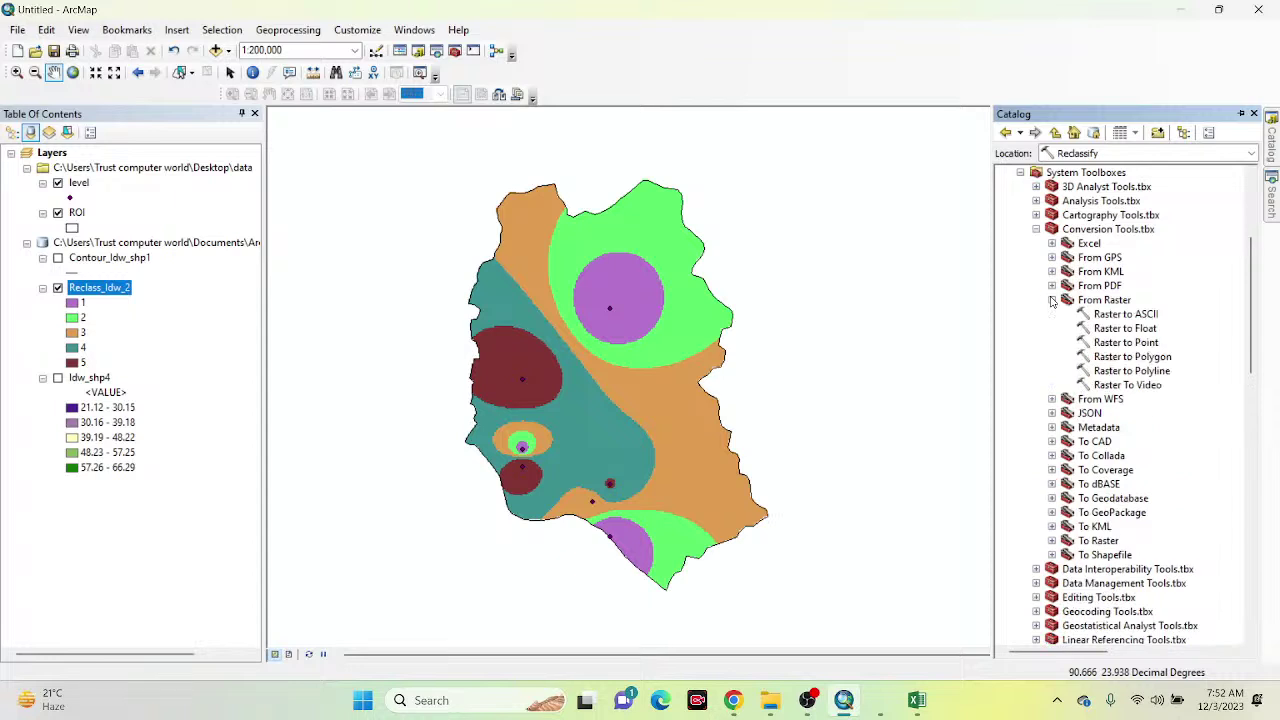
double_click(1135, 358)
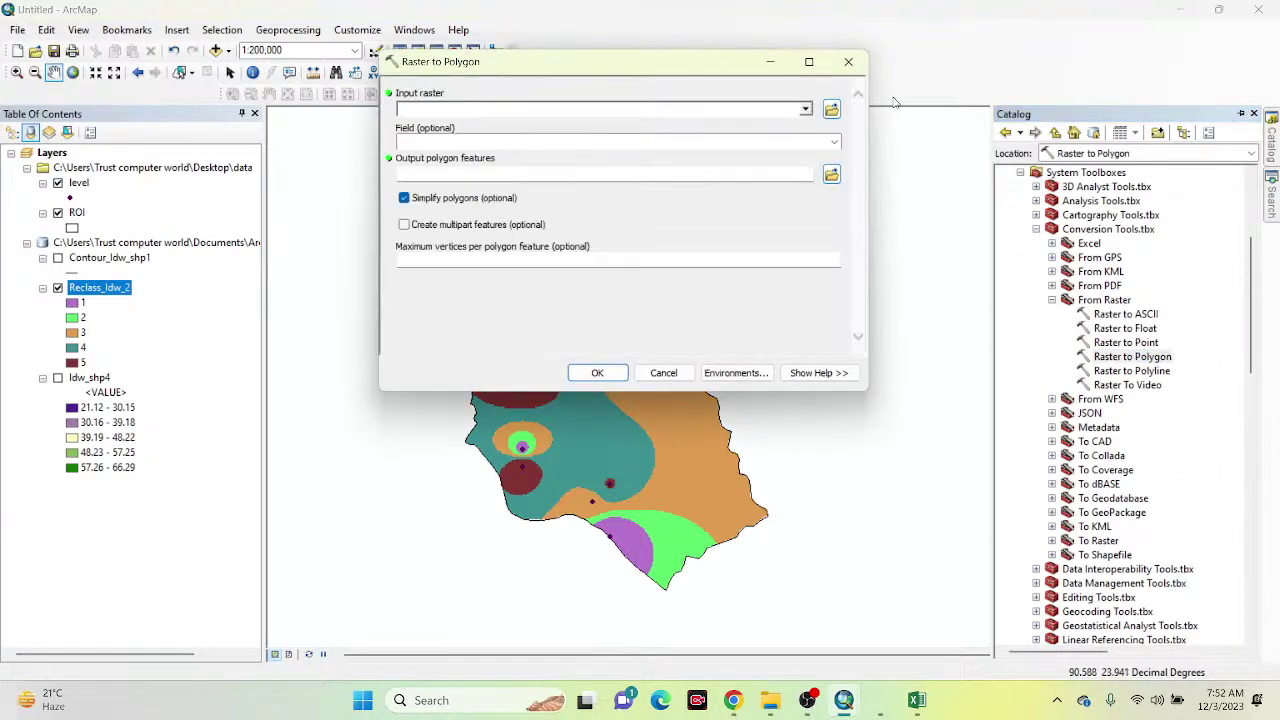
left_click(805, 108)
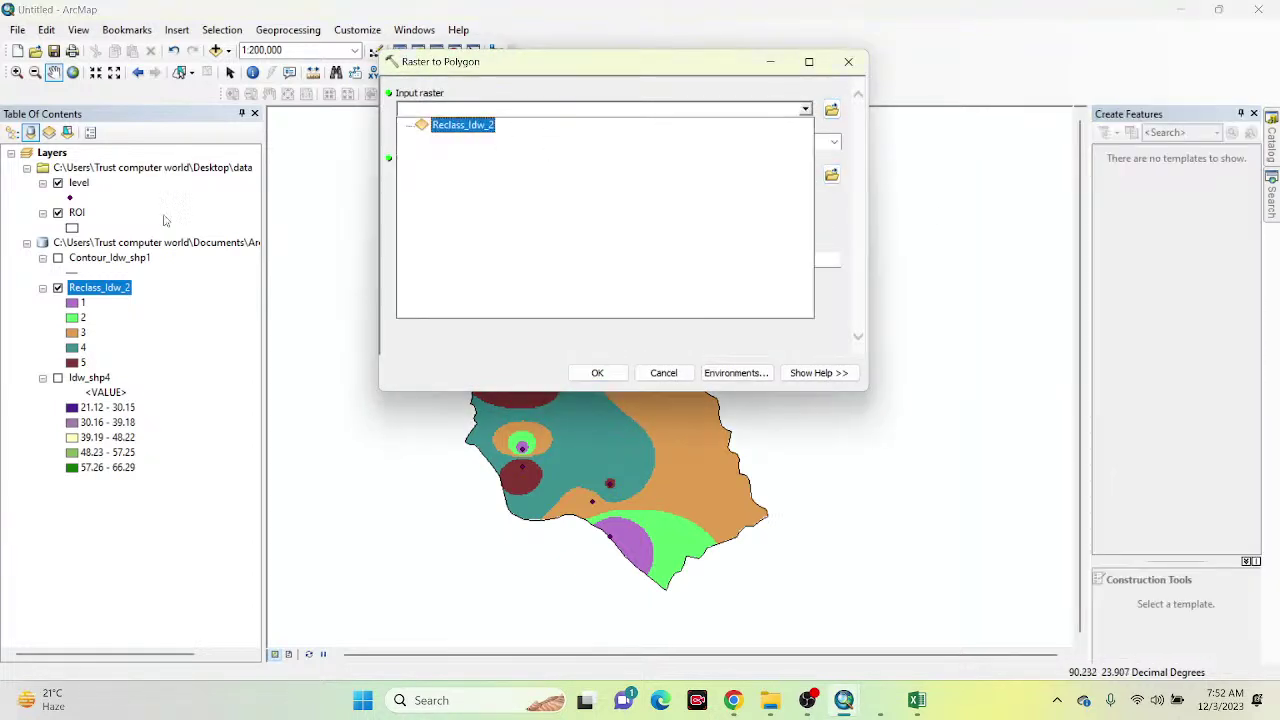
left_click(452, 127)
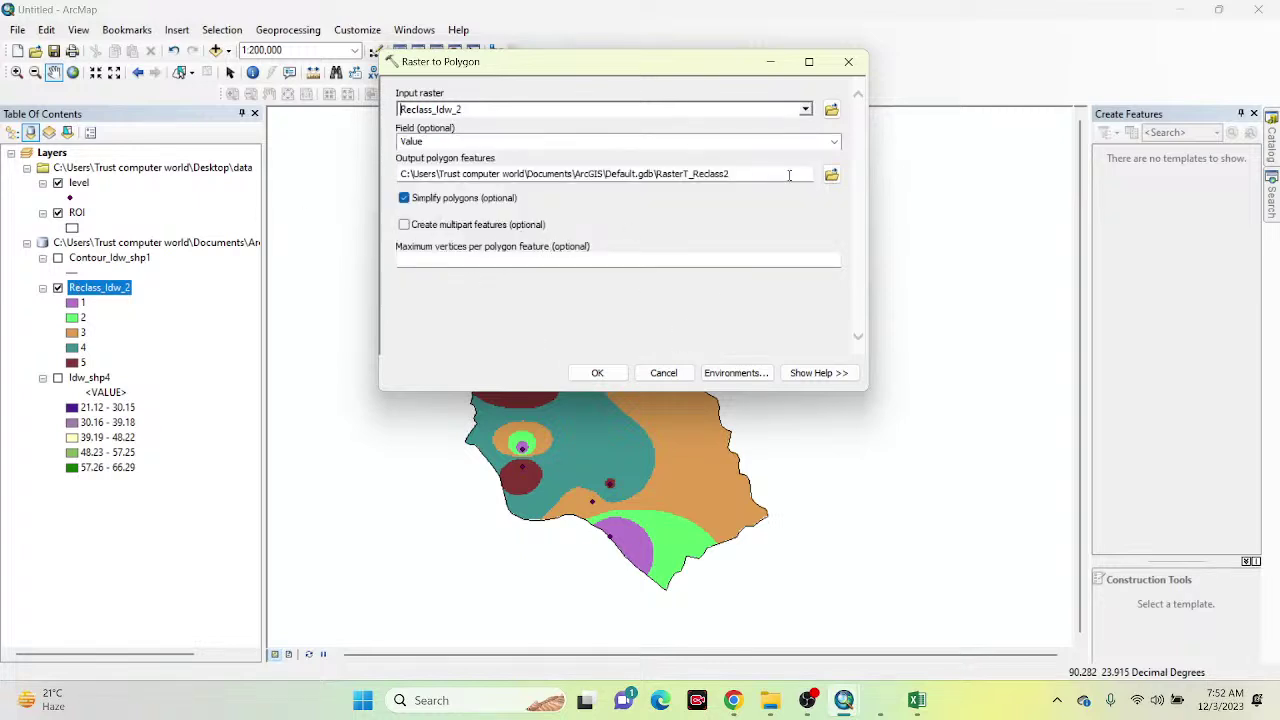
left_click(598, 372)
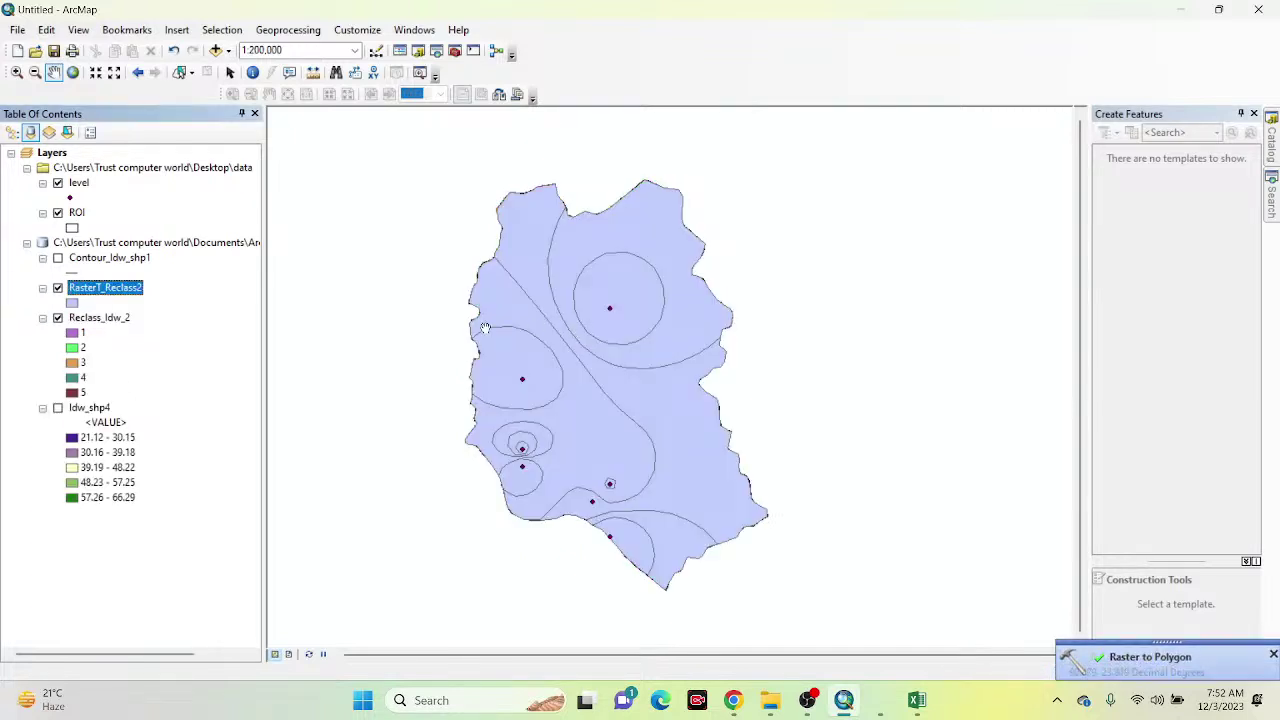
Step: Open the attribute table of the RasterT_Reclass2 polygon layer and reposition it to examine the gridcode values
right_click(117, 291)
left_click(165, 336)
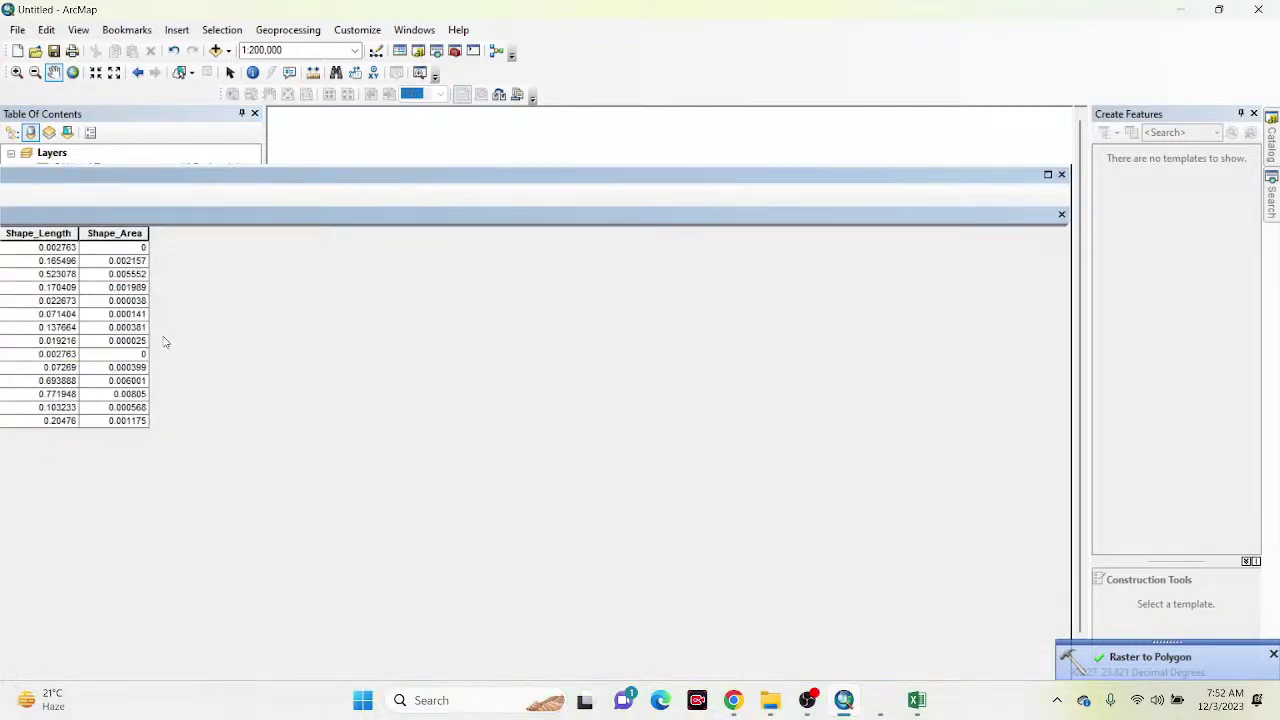
left_click_drag(234, 186, 694, 183)
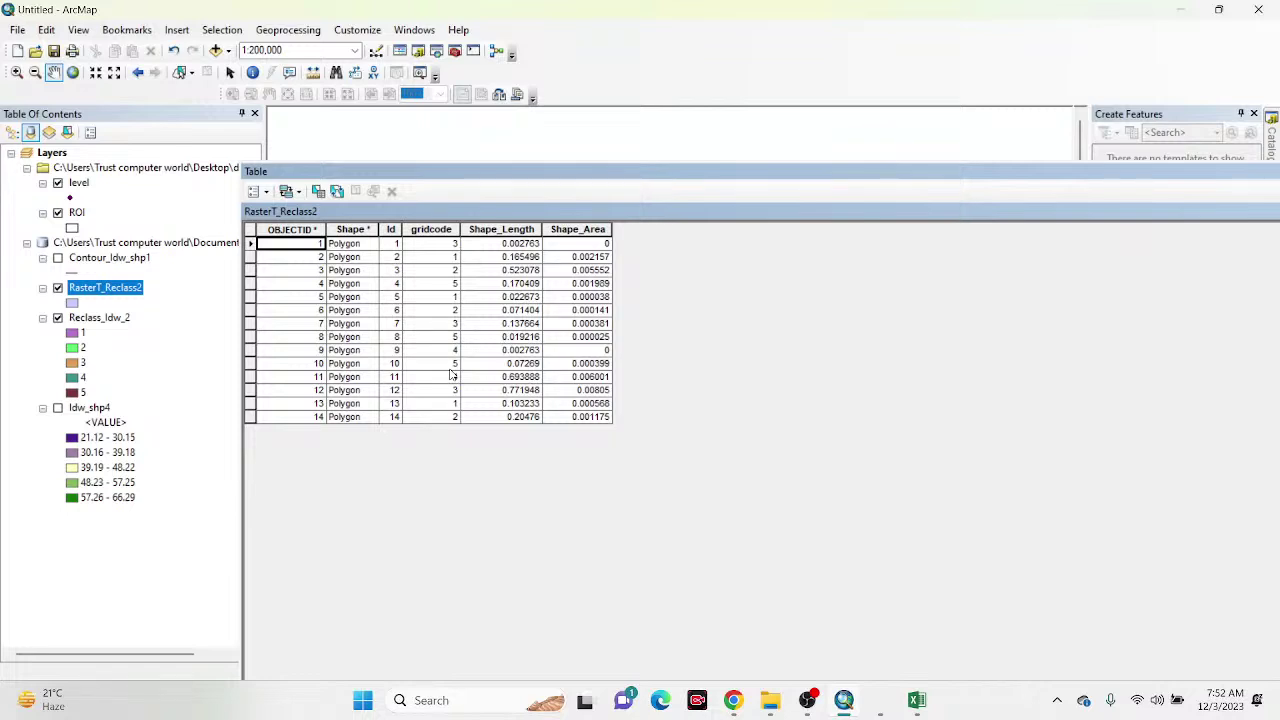
Step: Dissolve the RasterT_Reclass2 polygons by the gridcode field, keeping multipart features enabled and the default output feature class
left_click(297, 36)
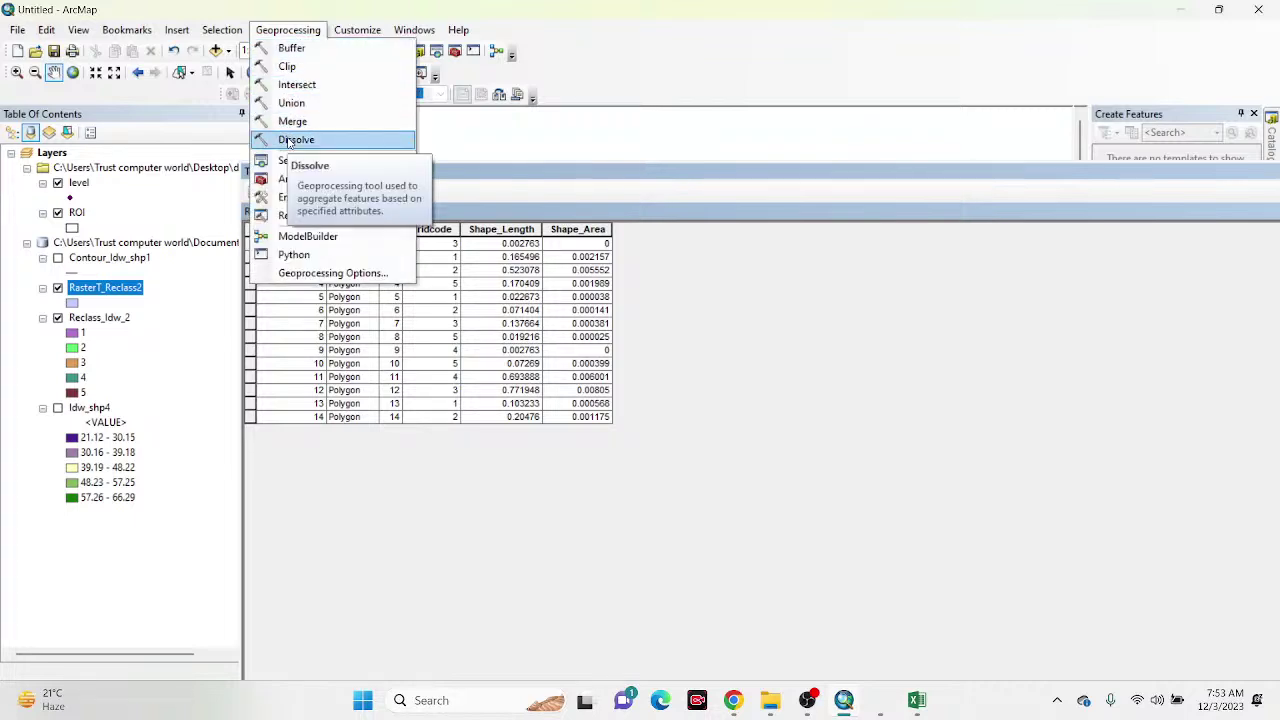
left_click(290, 142)
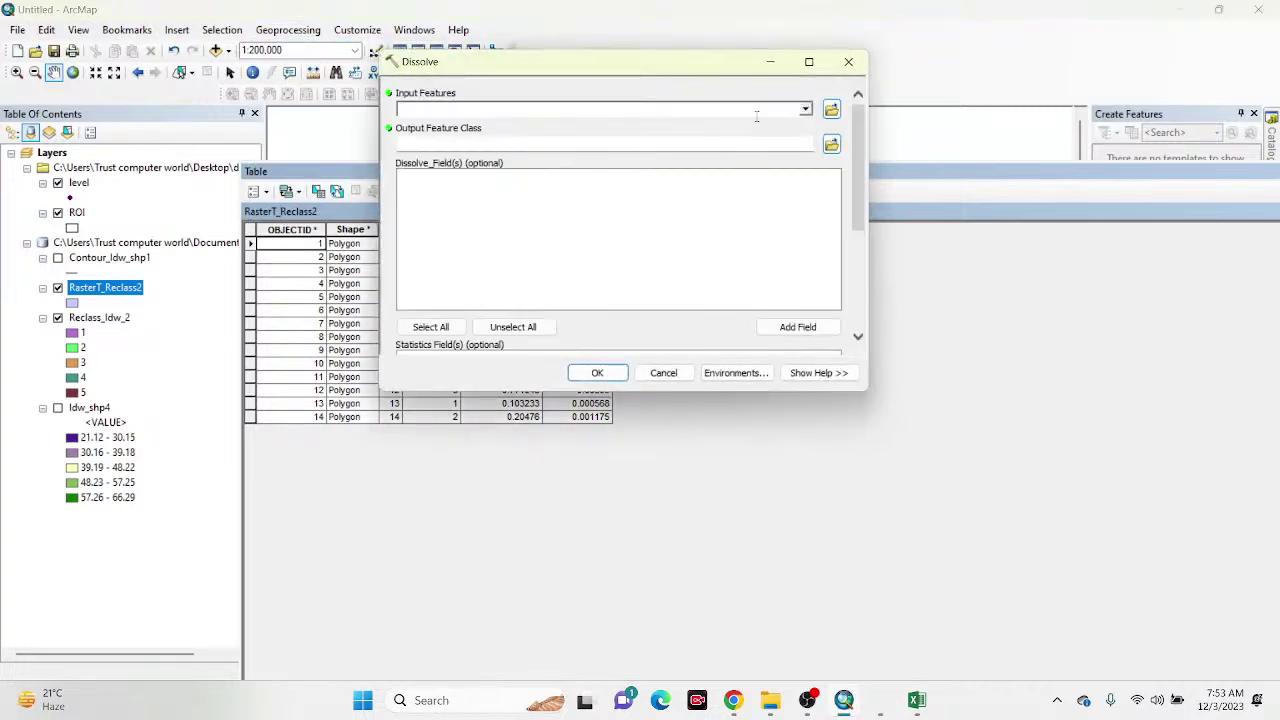
left_click(805, 109)
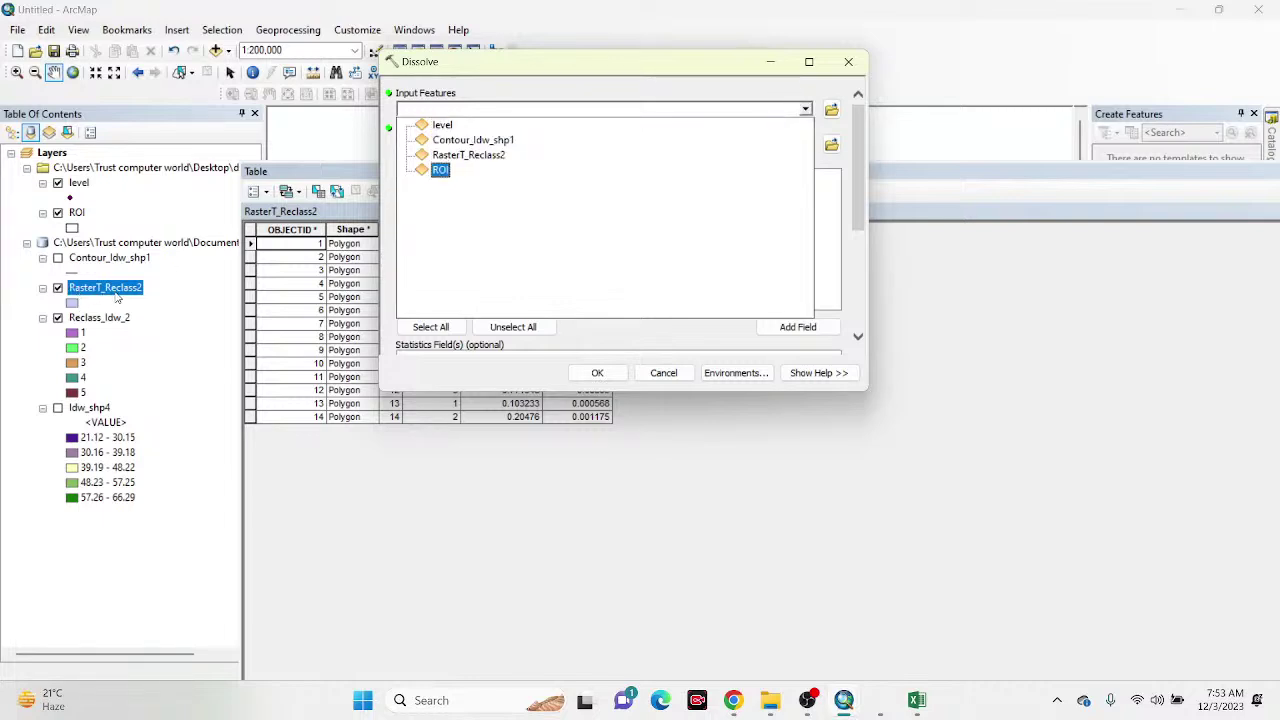
left_click(470, 155)
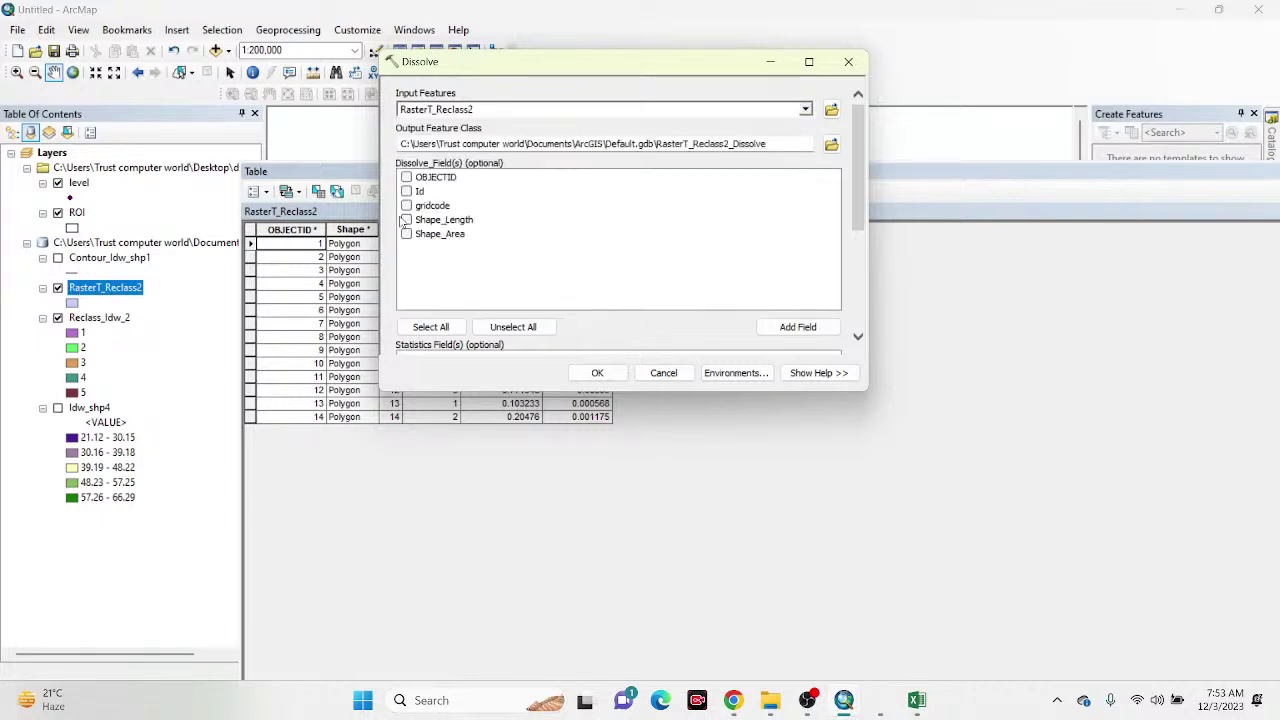
left_click_drag(518, 67, 752, 115)
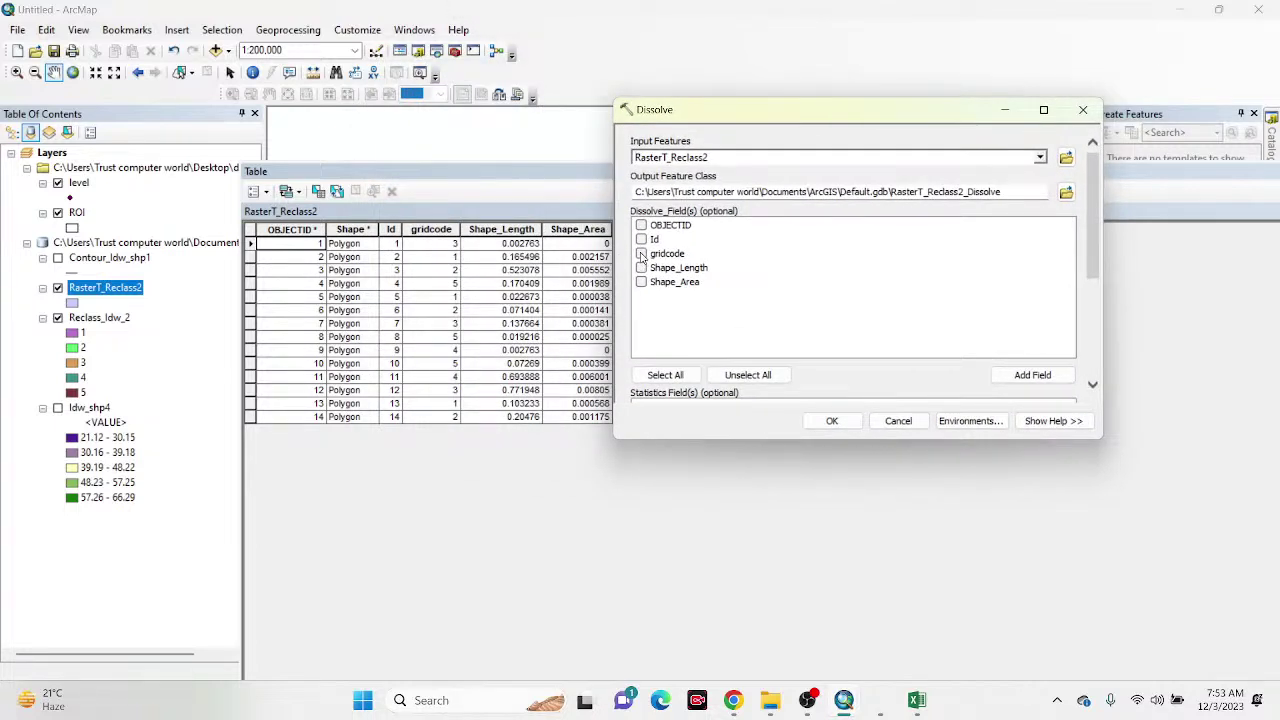
left_click_drag(1098, 250, 1098, 338)
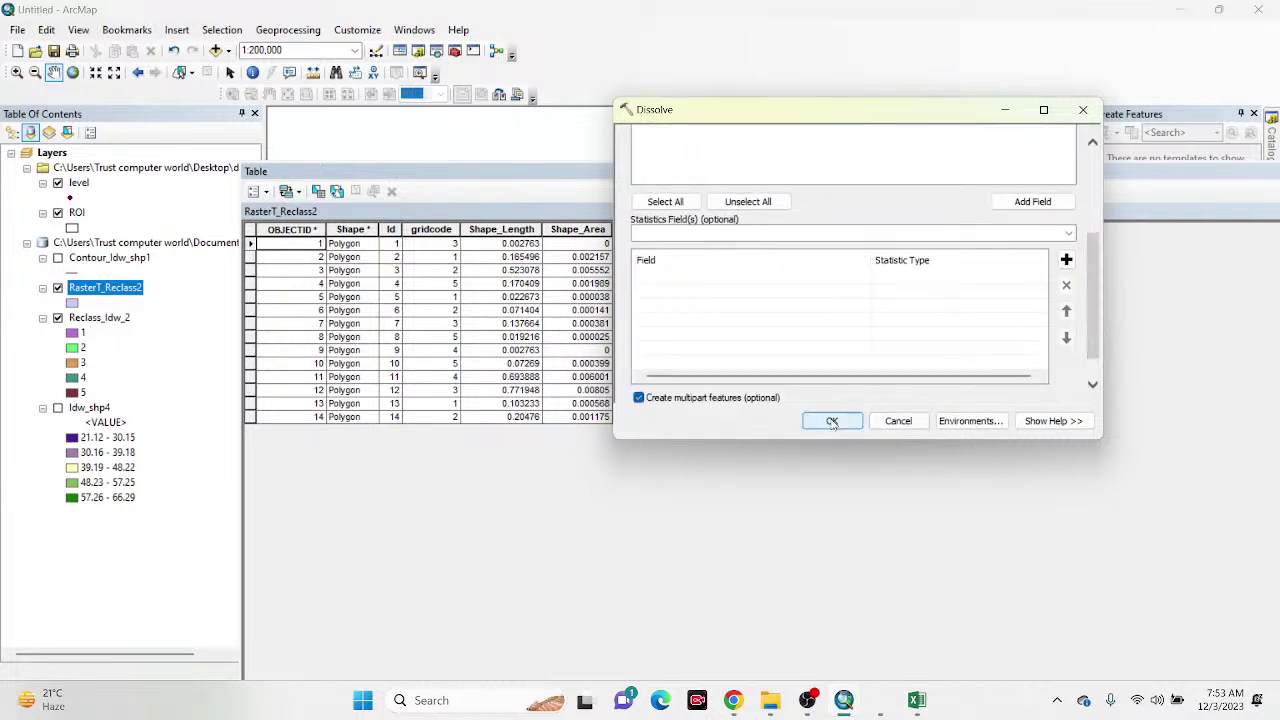
left_click(831, 421)
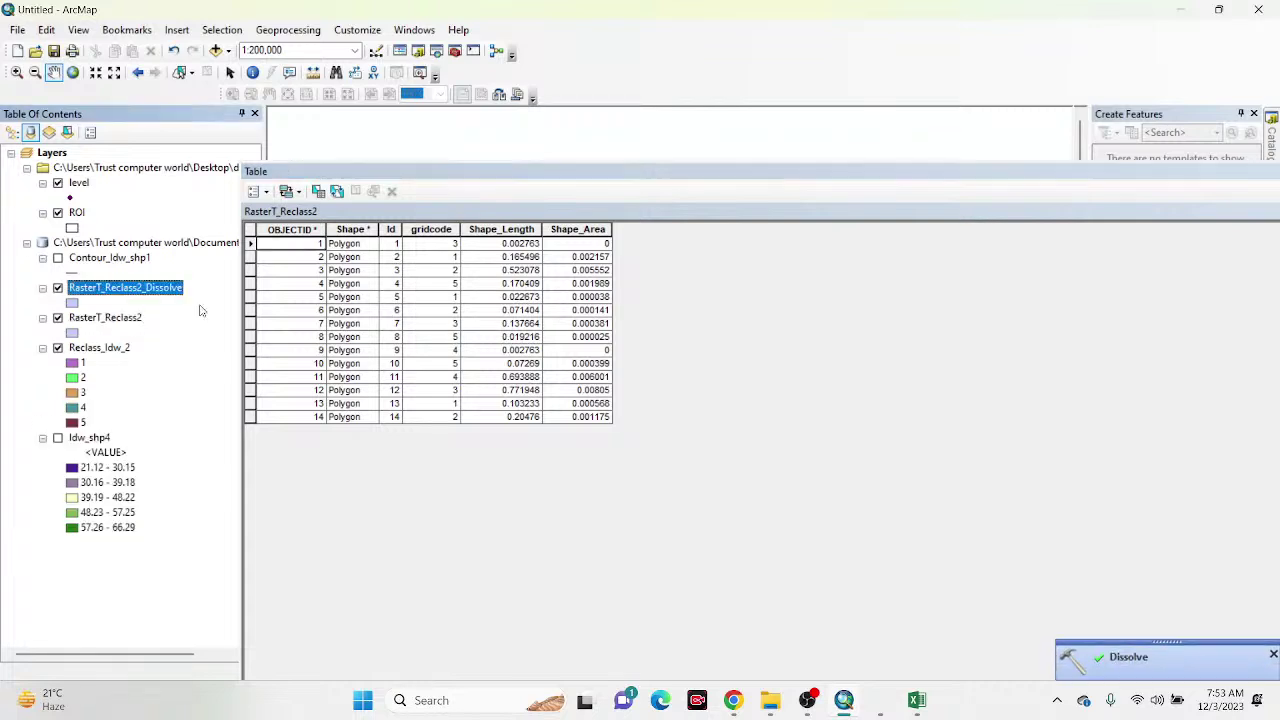
Step: Close the RasterT_Reclass2 table, then open and reposition the attribute table of the RasterT_Reclass2_Dissolve layer
left_click_drag(1157, 171, 1085, 179)
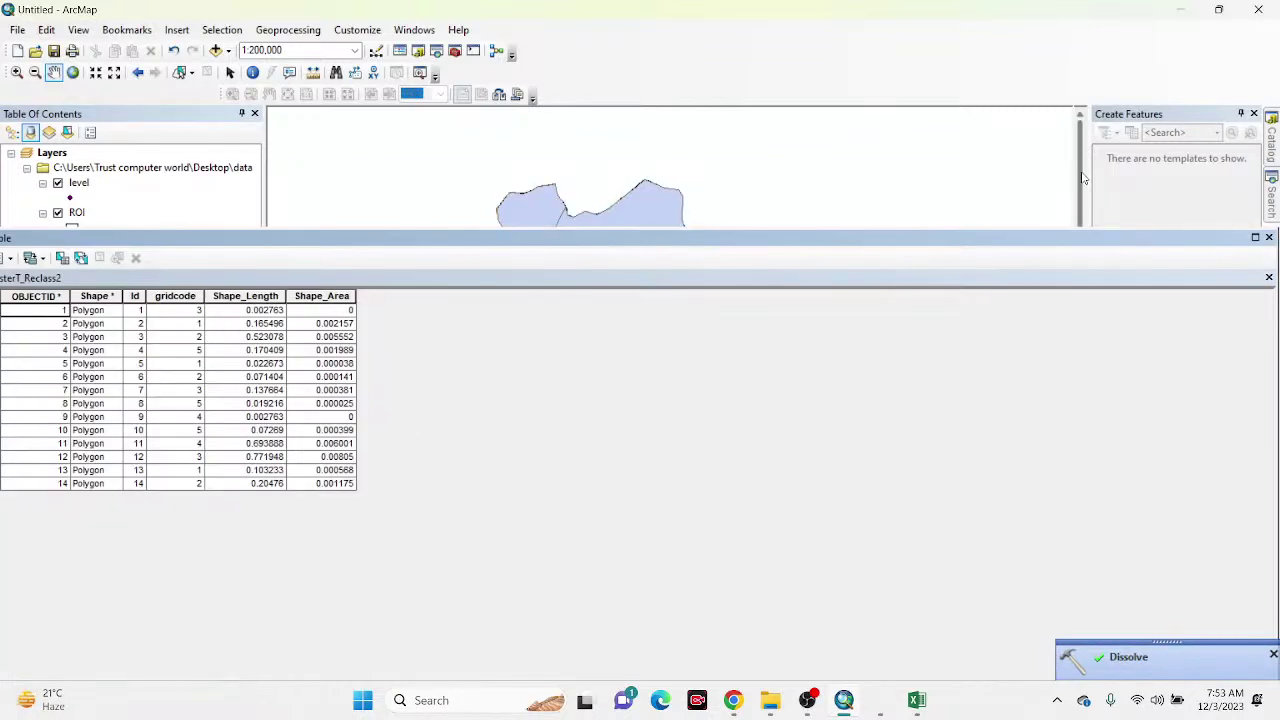
left_click(1269, 237)
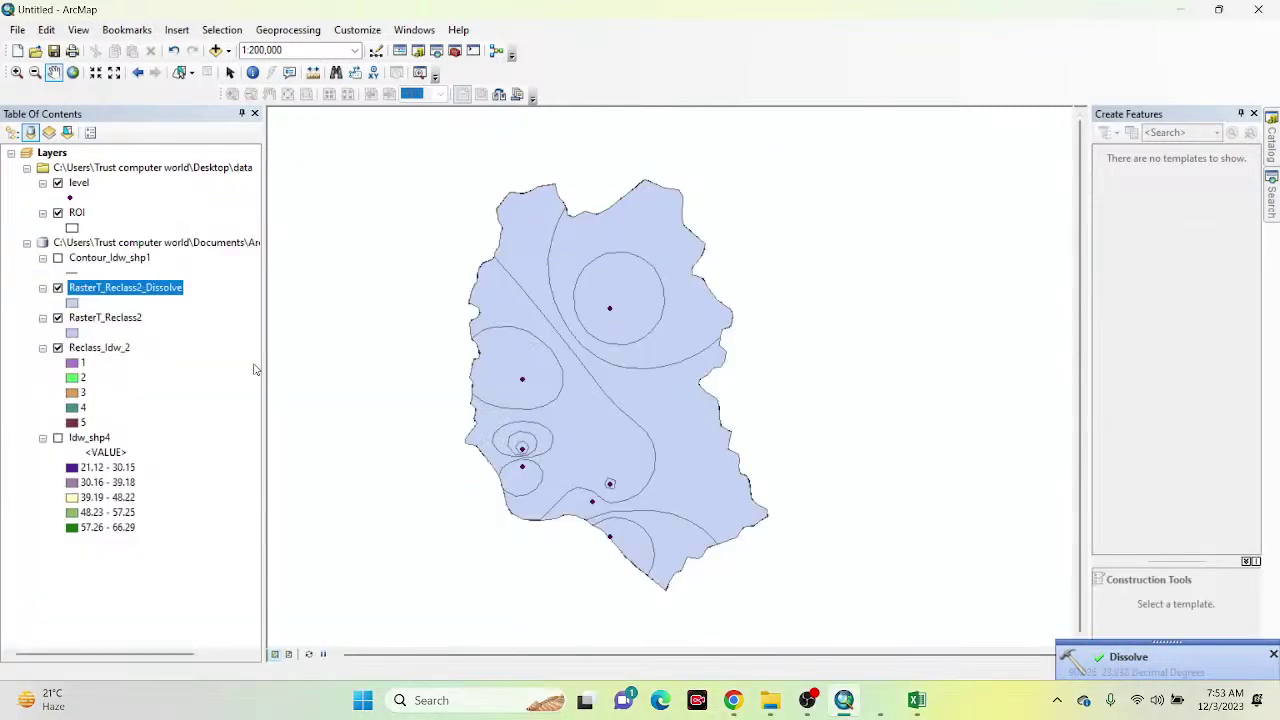
right_click(140, 289)
left_click(174, 336)
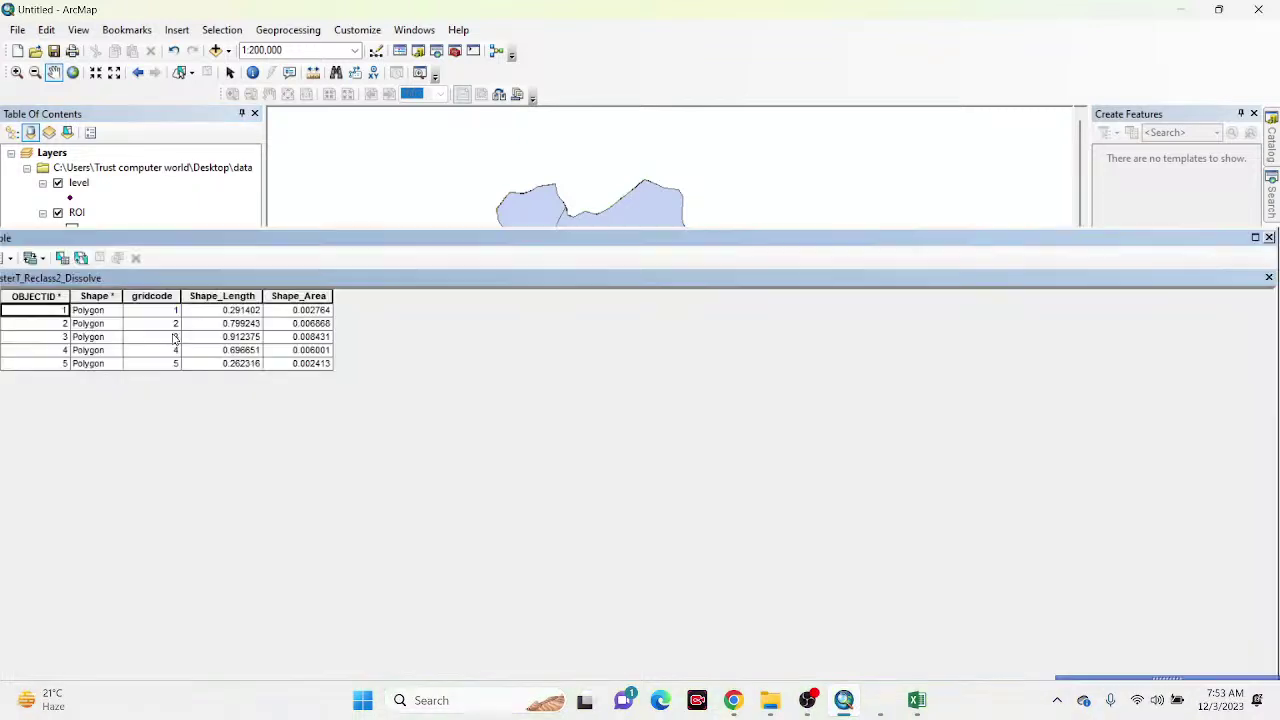
left_click_drag(552, 237, 620, 215)
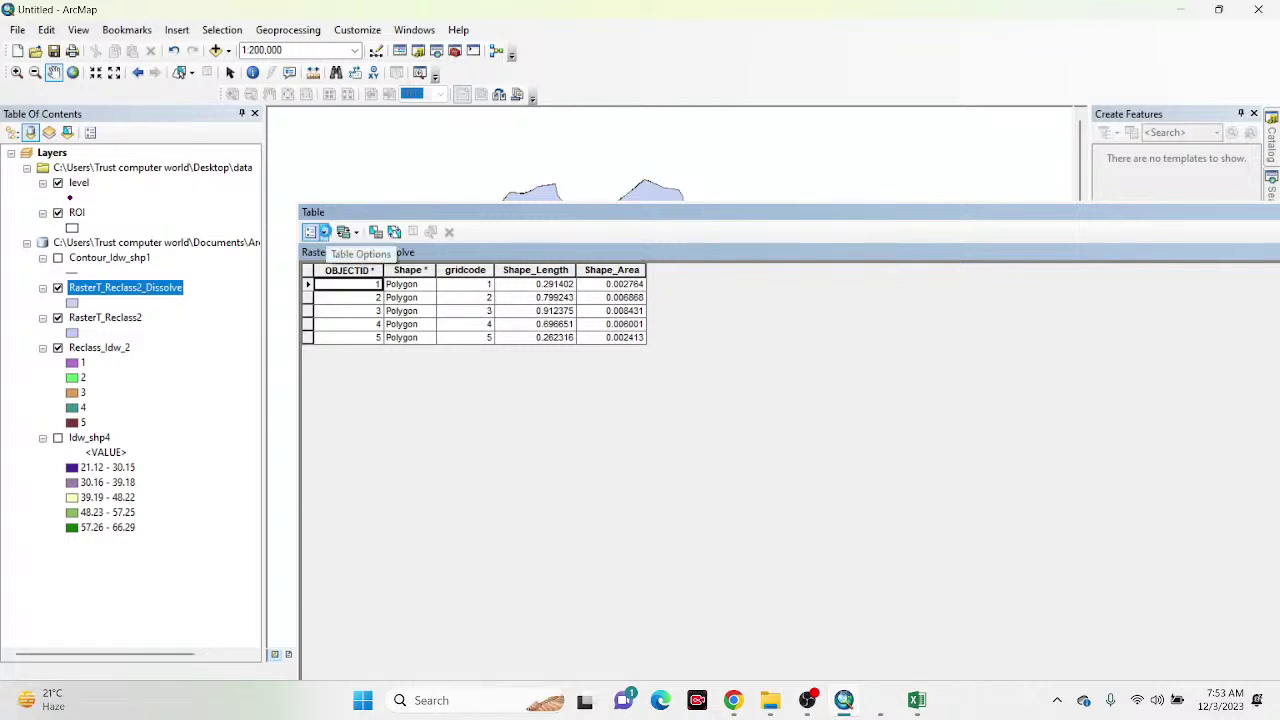
Step: Add a Text field named Class_name to the RasterT_Reclass2_Dissolve attribute table
left_click(325, 232)
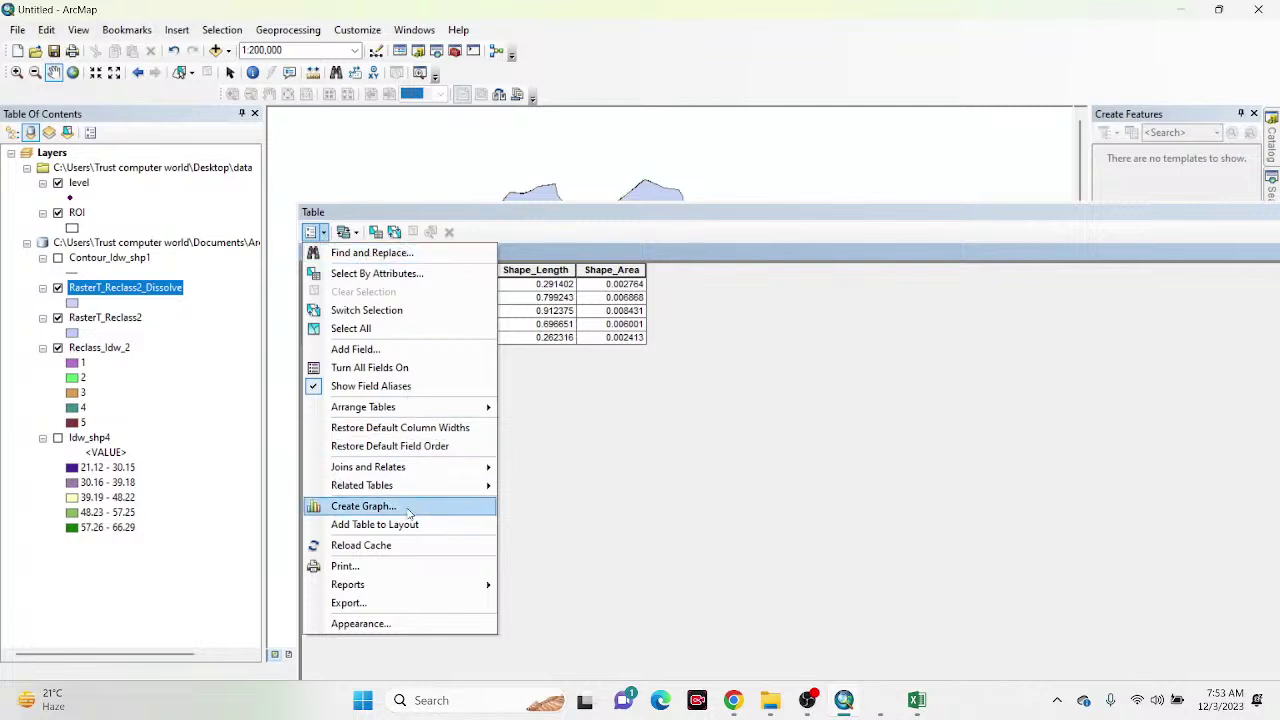
left_click(340, 350)
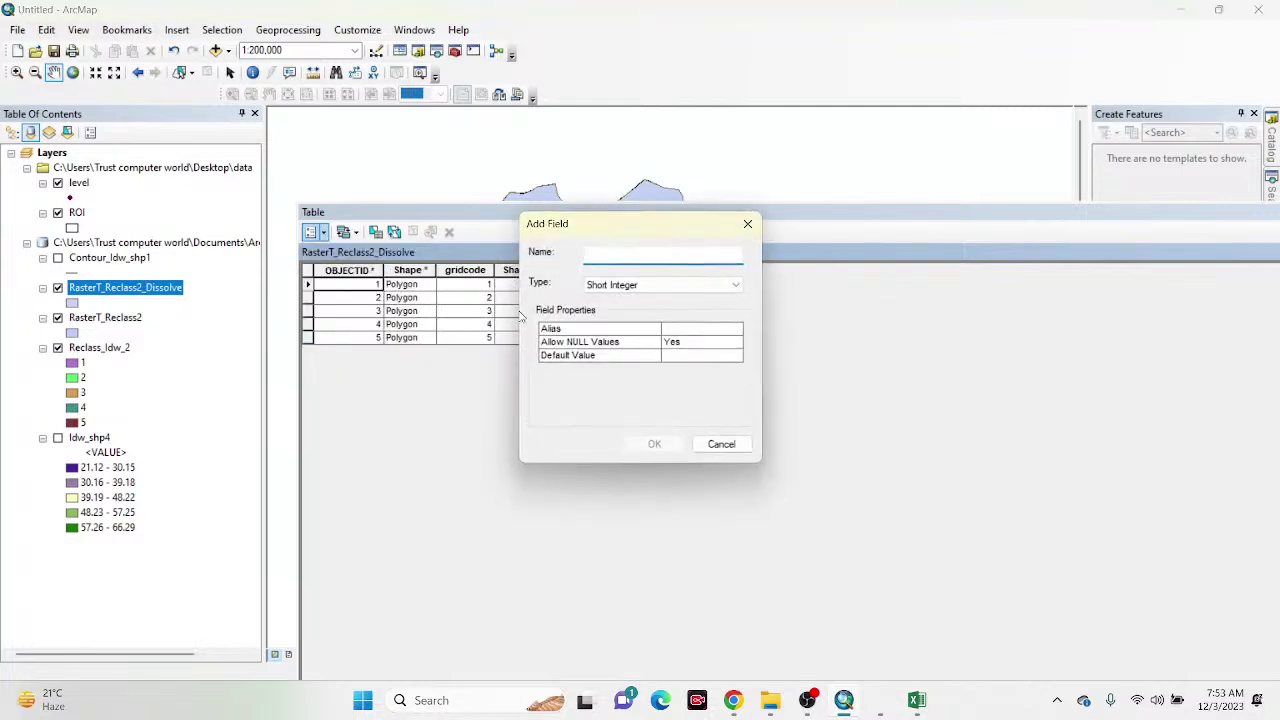
type("Class_name")
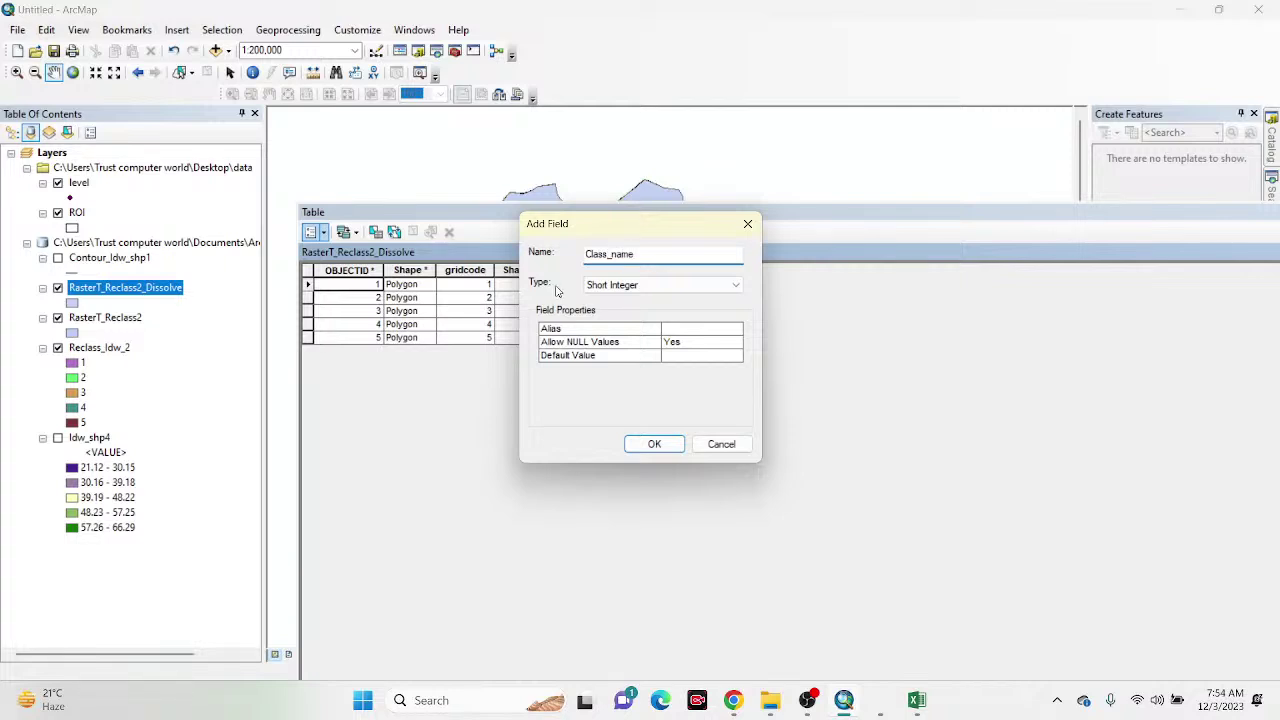
left_click(660, 285)
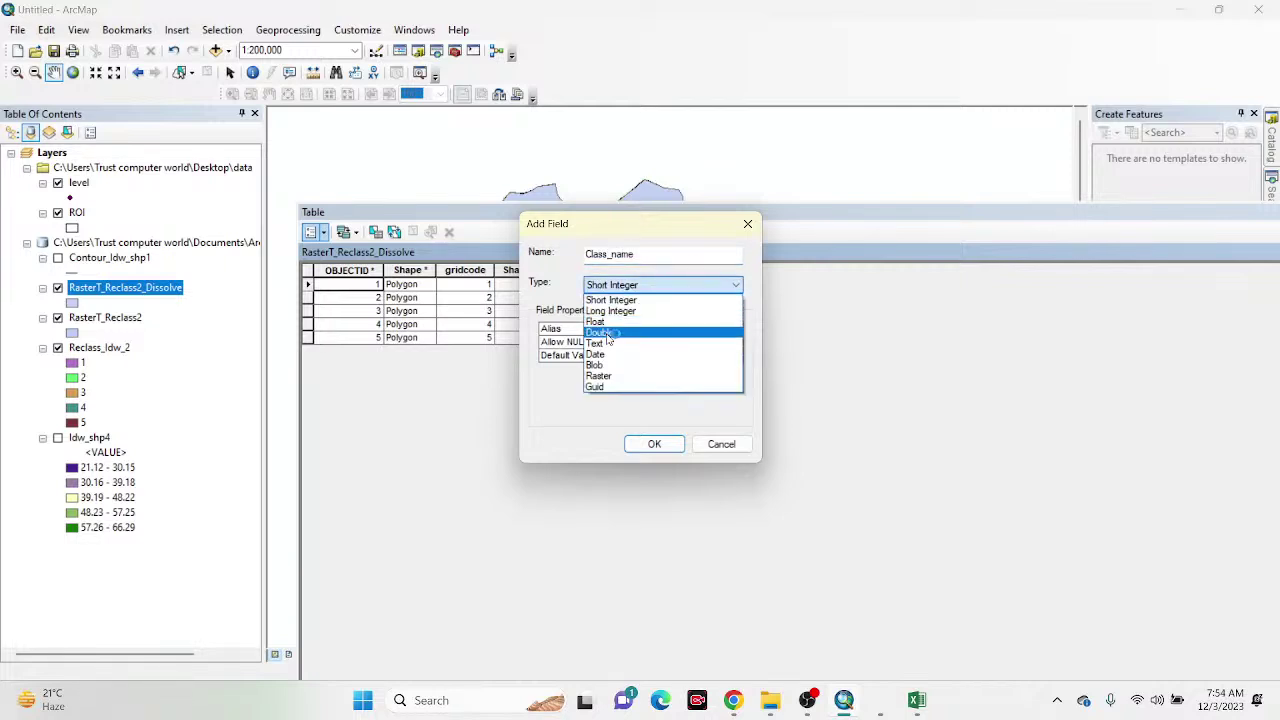
left_click(605, 344)
left_click(654, 444)
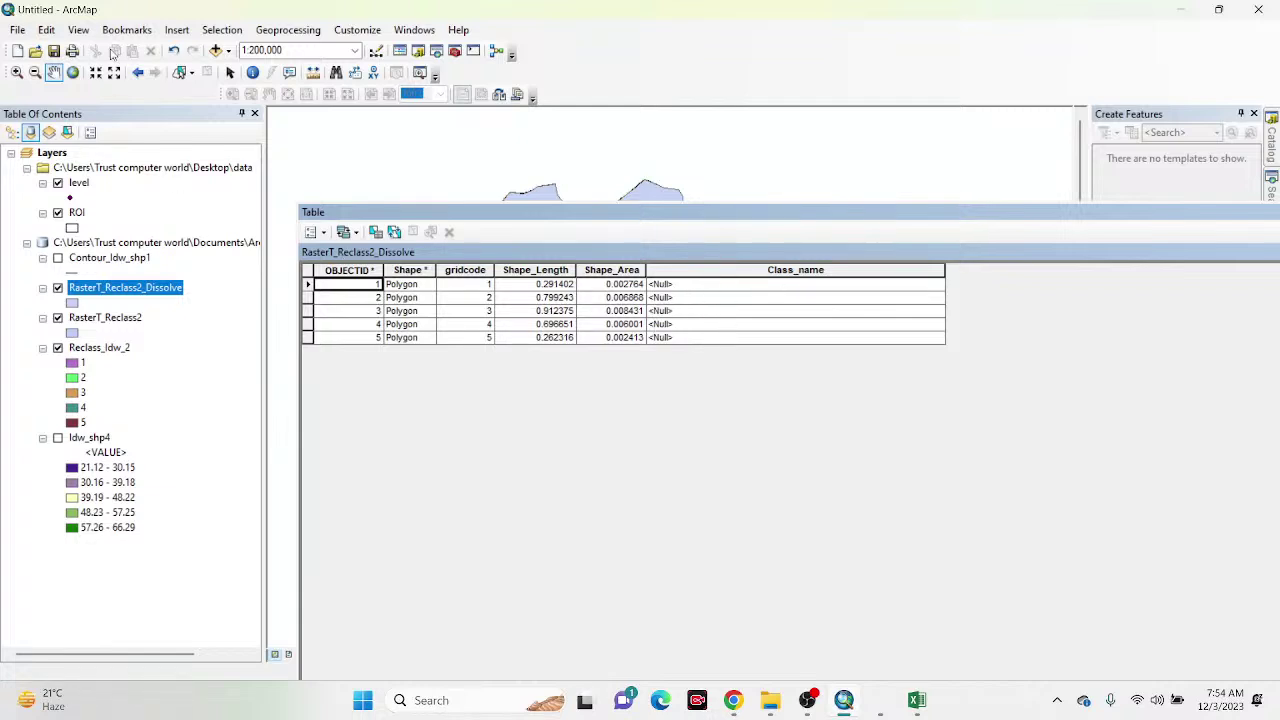
Step: Start editing RasterT_Reclass2_Dissolve and fill Class_name for gridcodes 1 to 5 with Very low, Low, Moderate, High and Very high
right_click(123, 289)
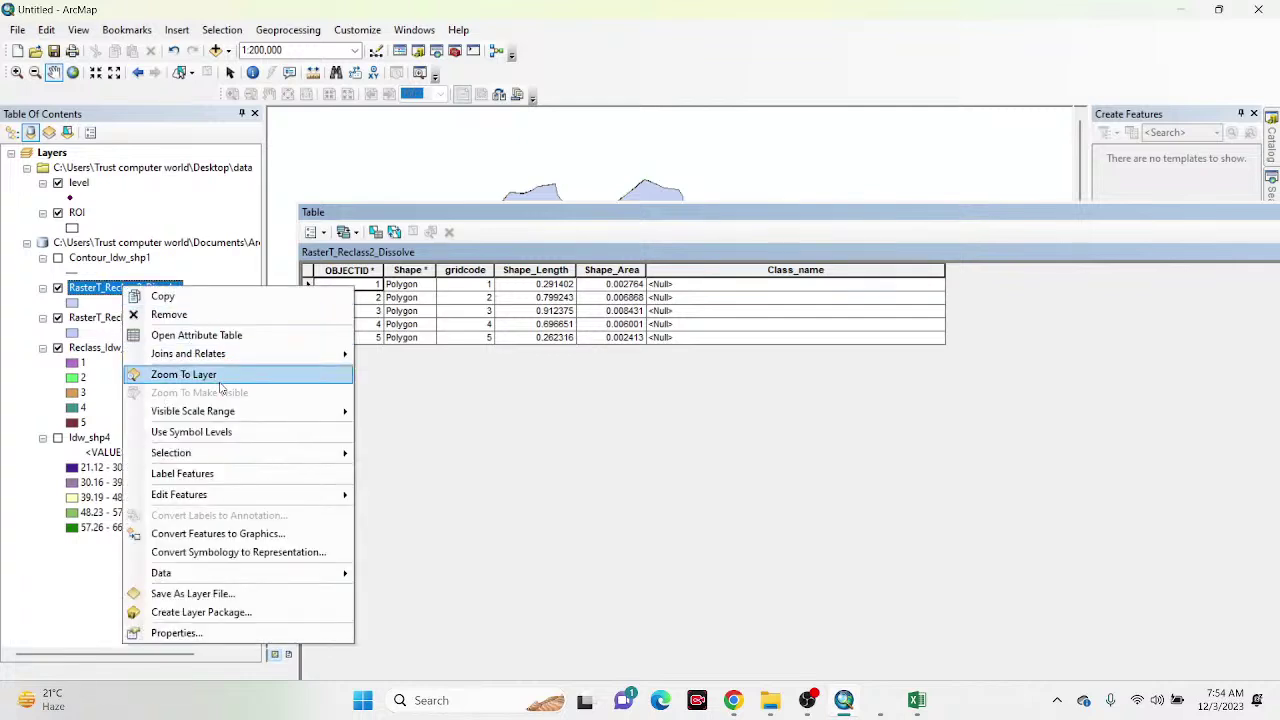
mouse_move(262, 498)
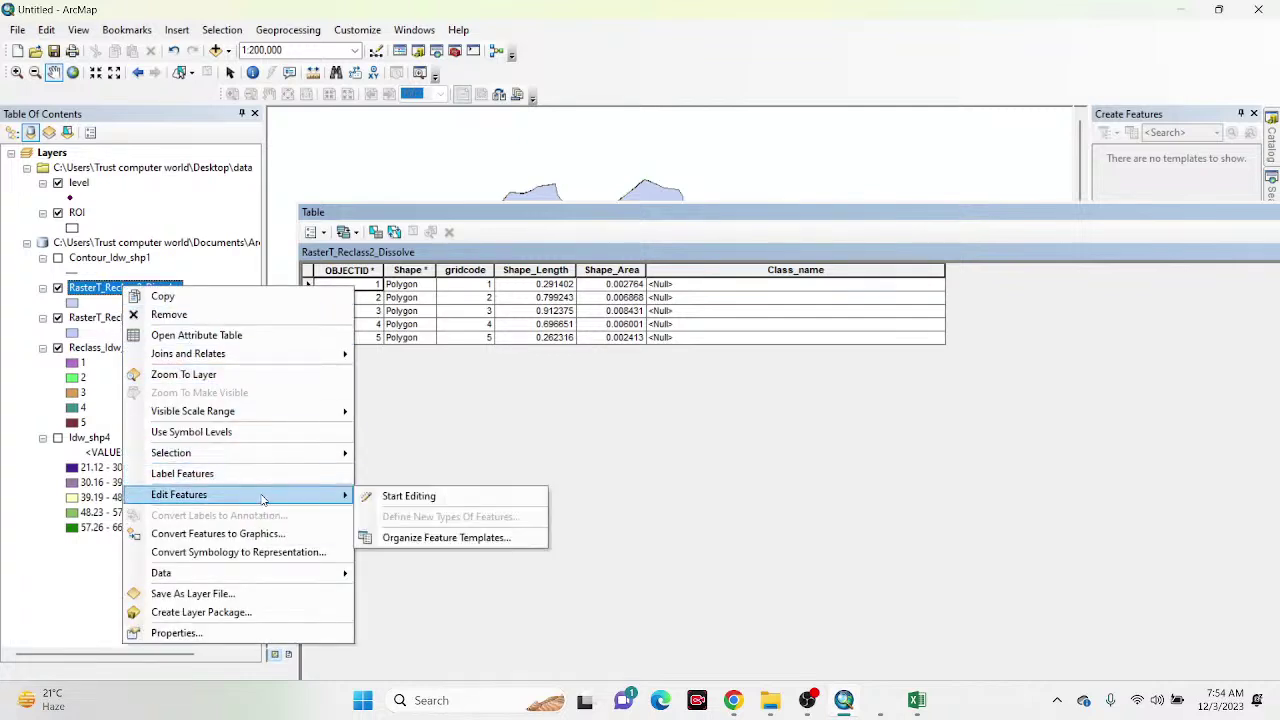
left_click(412, 495)
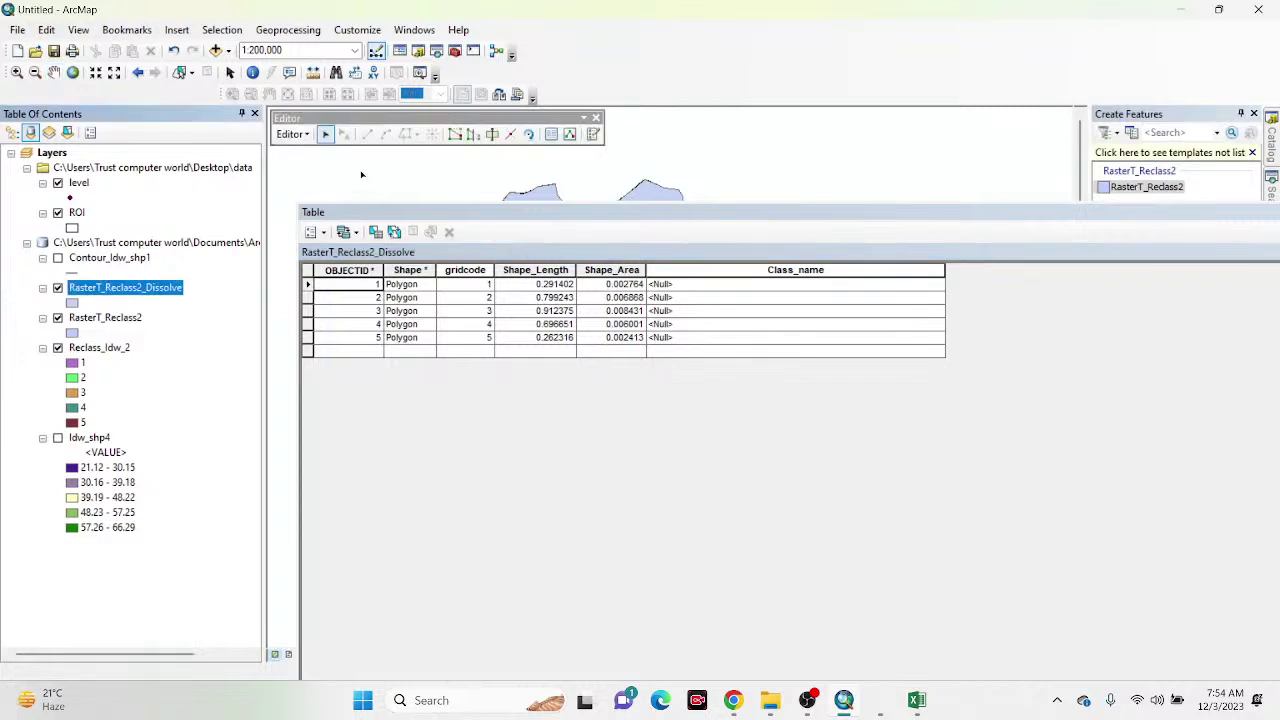
left_click(292, 134)
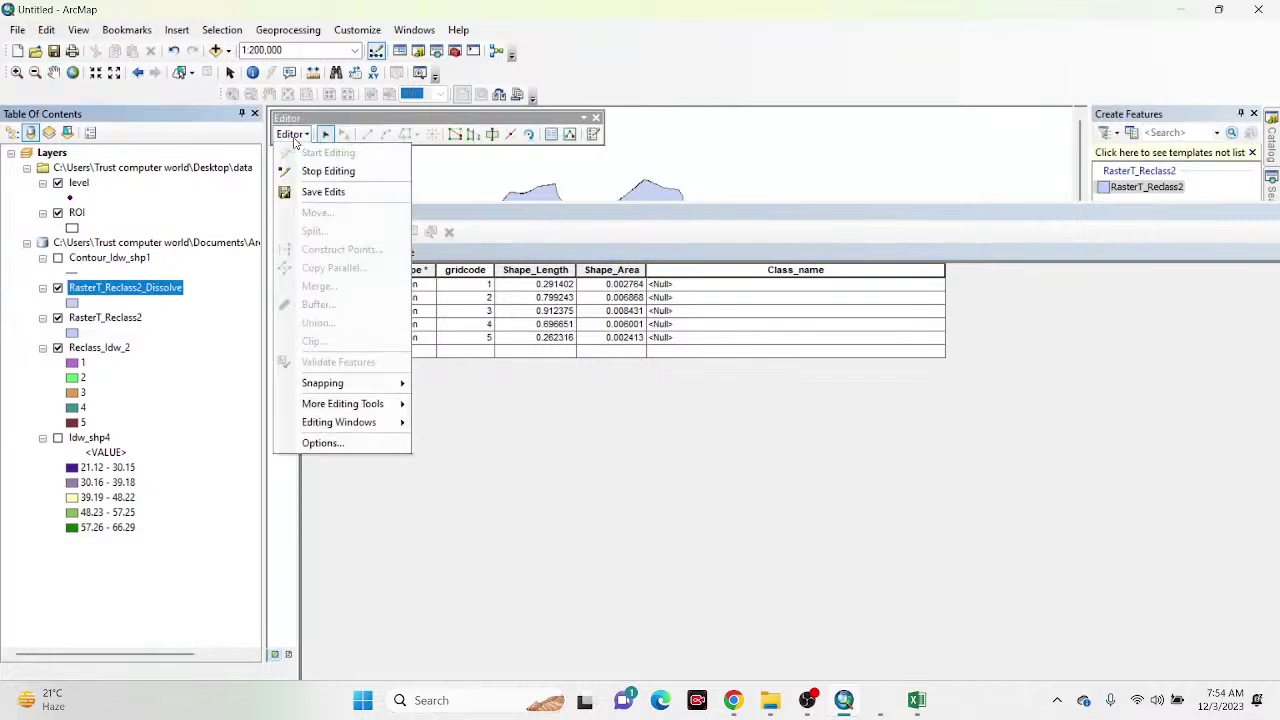
left_click(676, 284)
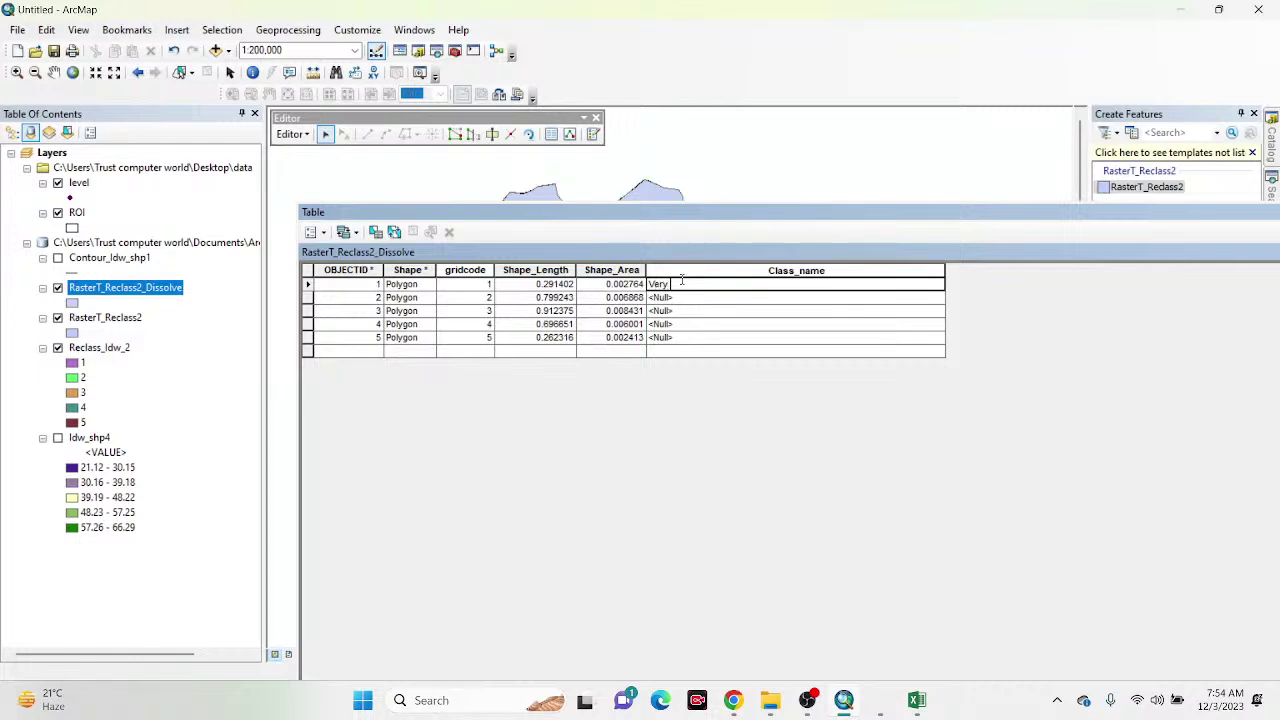
type("Very low")
left_click(669, 297)
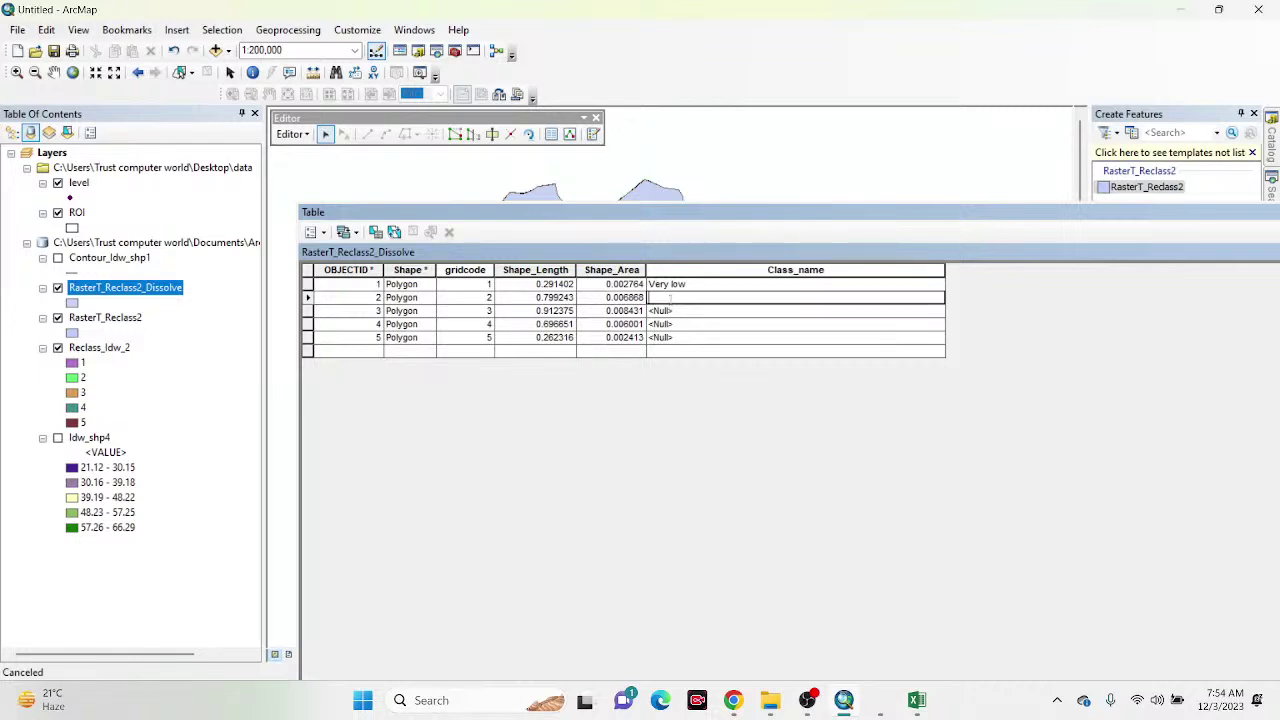
type("Low")
left_click(677, 314)
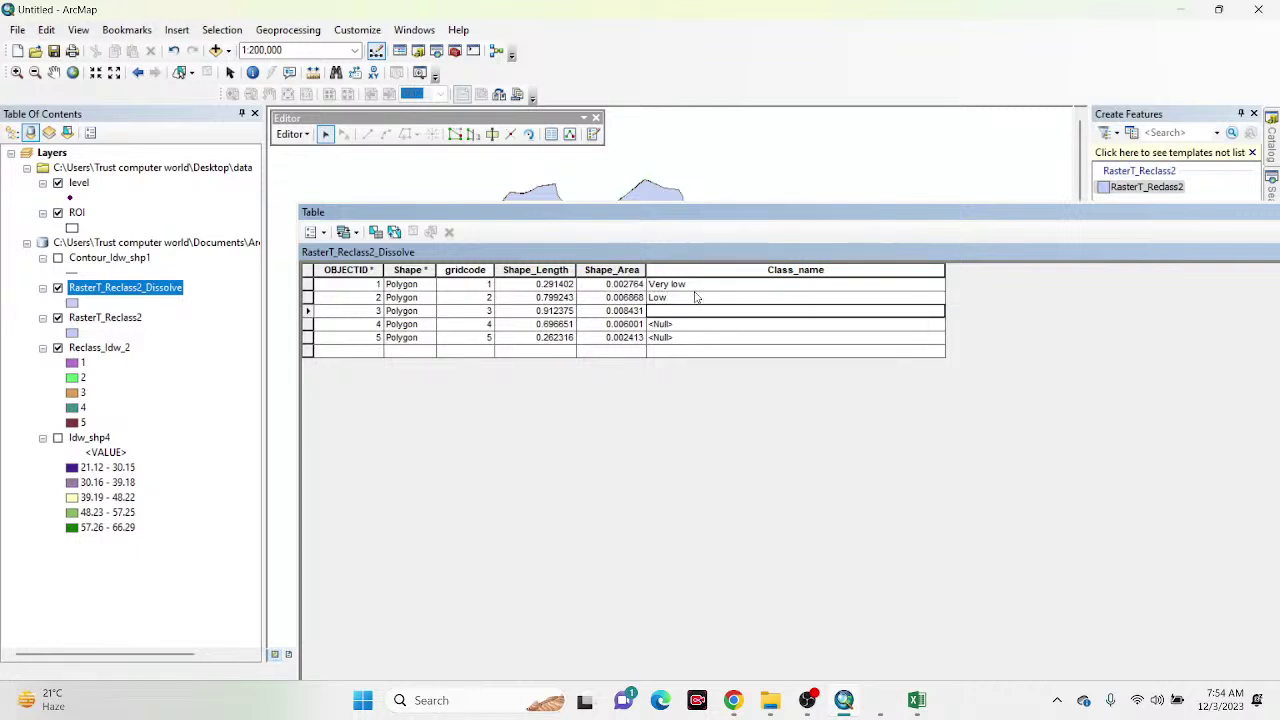
type("Moderate")
left_click(663, 324)
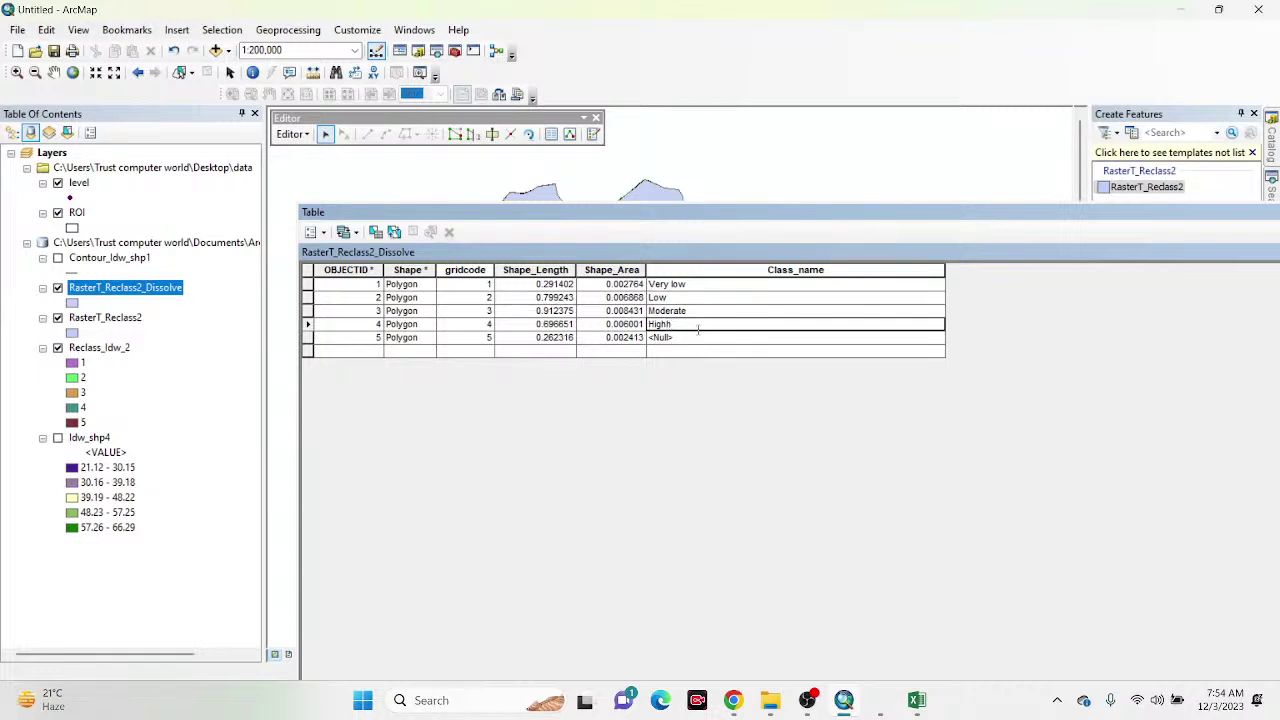
left_click(675, 340)
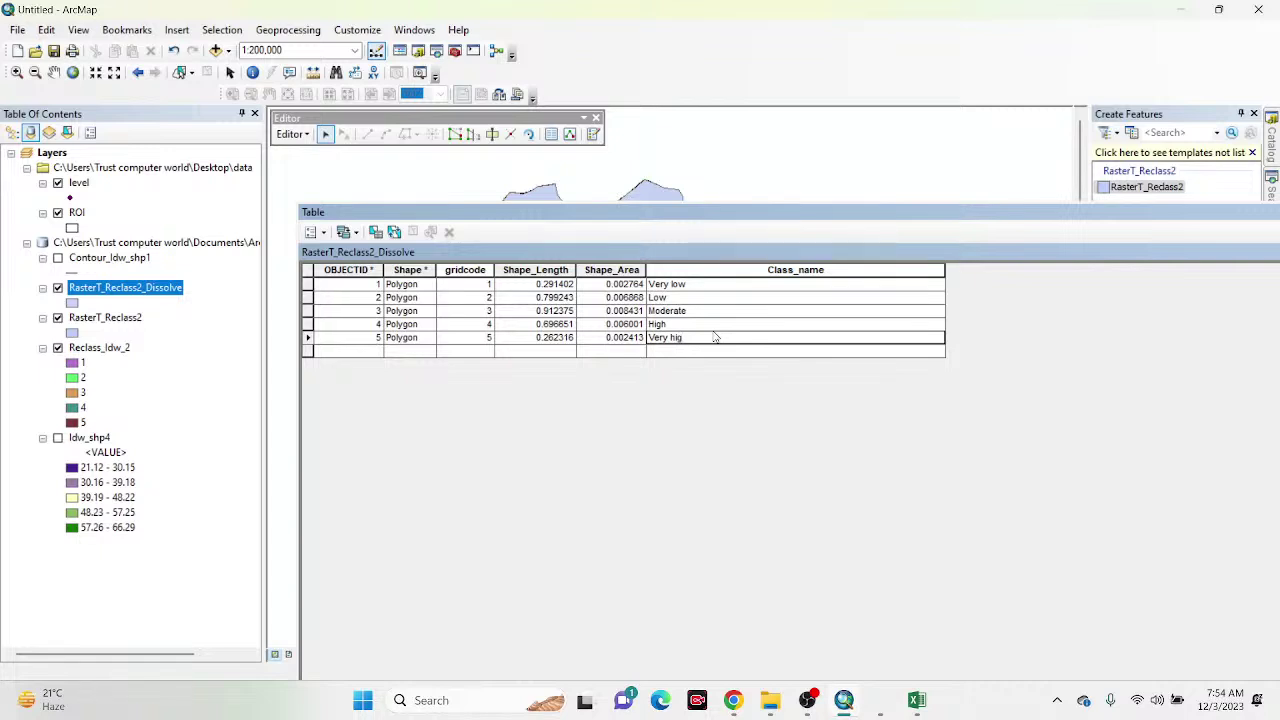
Step: Stop the edit session, saving the edits, and narrow the Class_name column
left_click(289, 134)
left_click(315, 171)
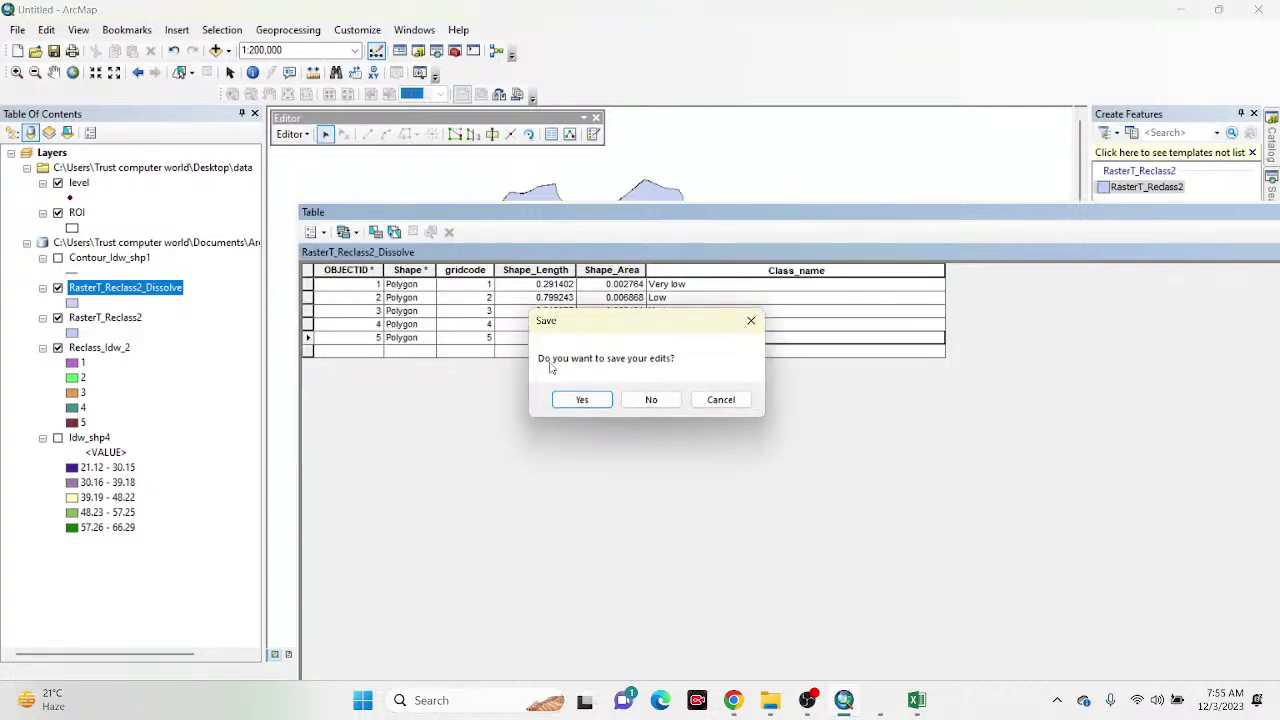
left_click(582, 400)
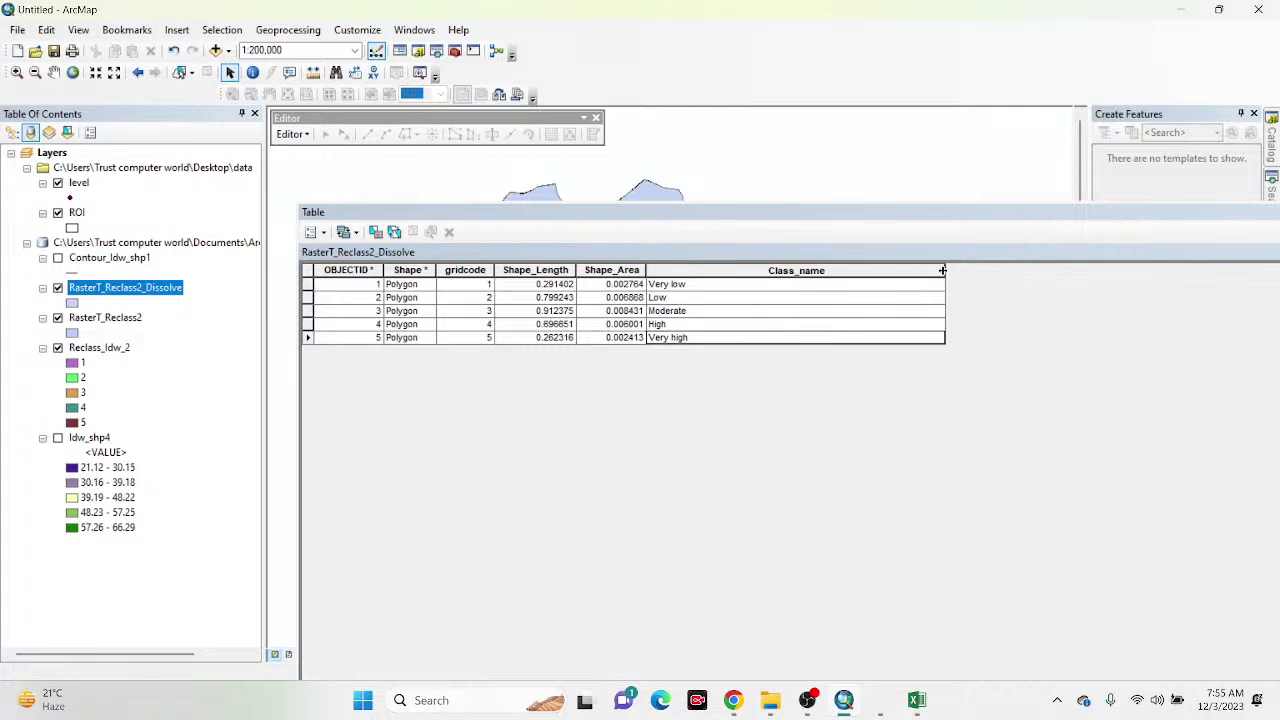
left_click_drag(944, 270, 841, 270)
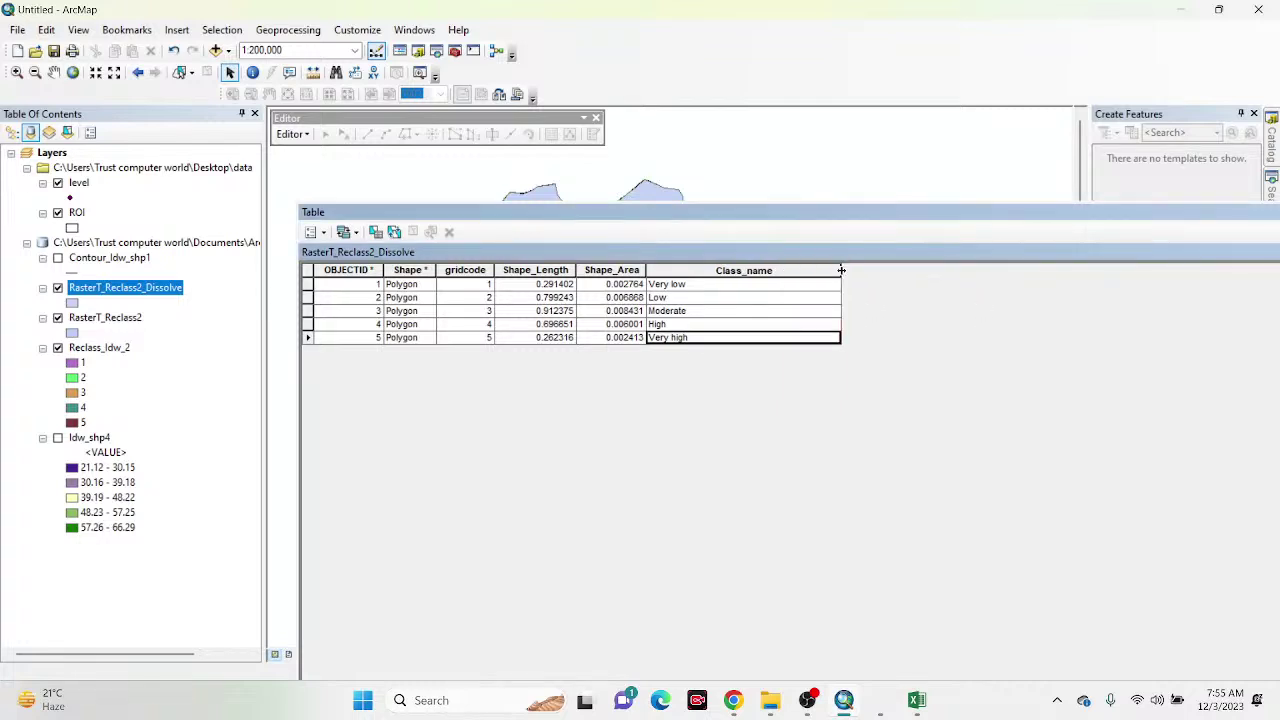
Step: Add a Double field named Area to the dissolved layer's attribute table
left_click(322, 232)
left_click(357, 349)
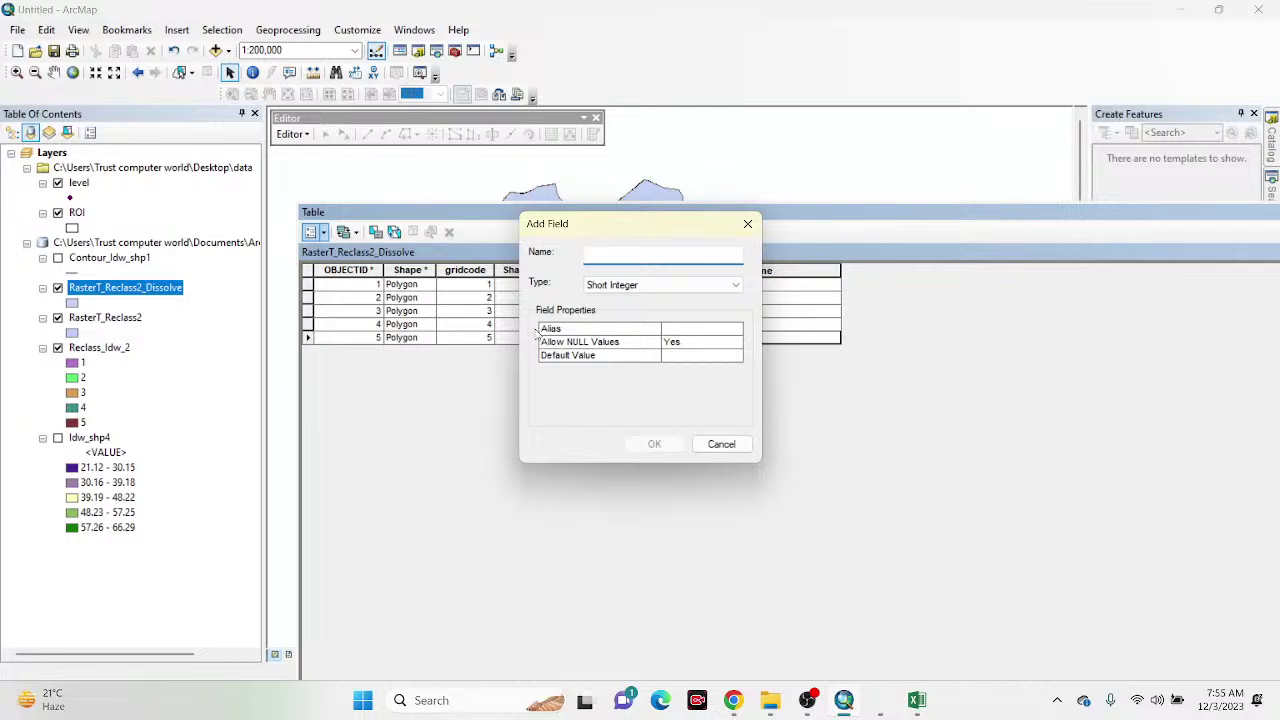
type("Area")
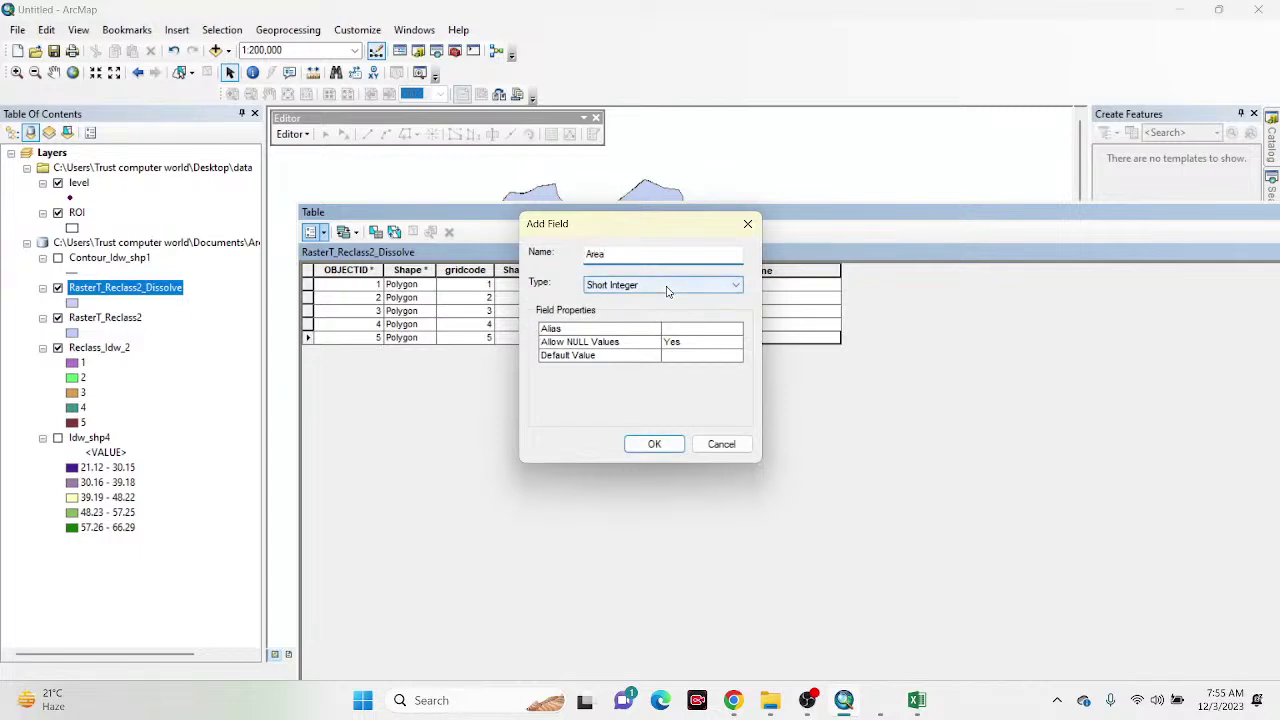
left_click(670, 286)
left_click(665, 335)
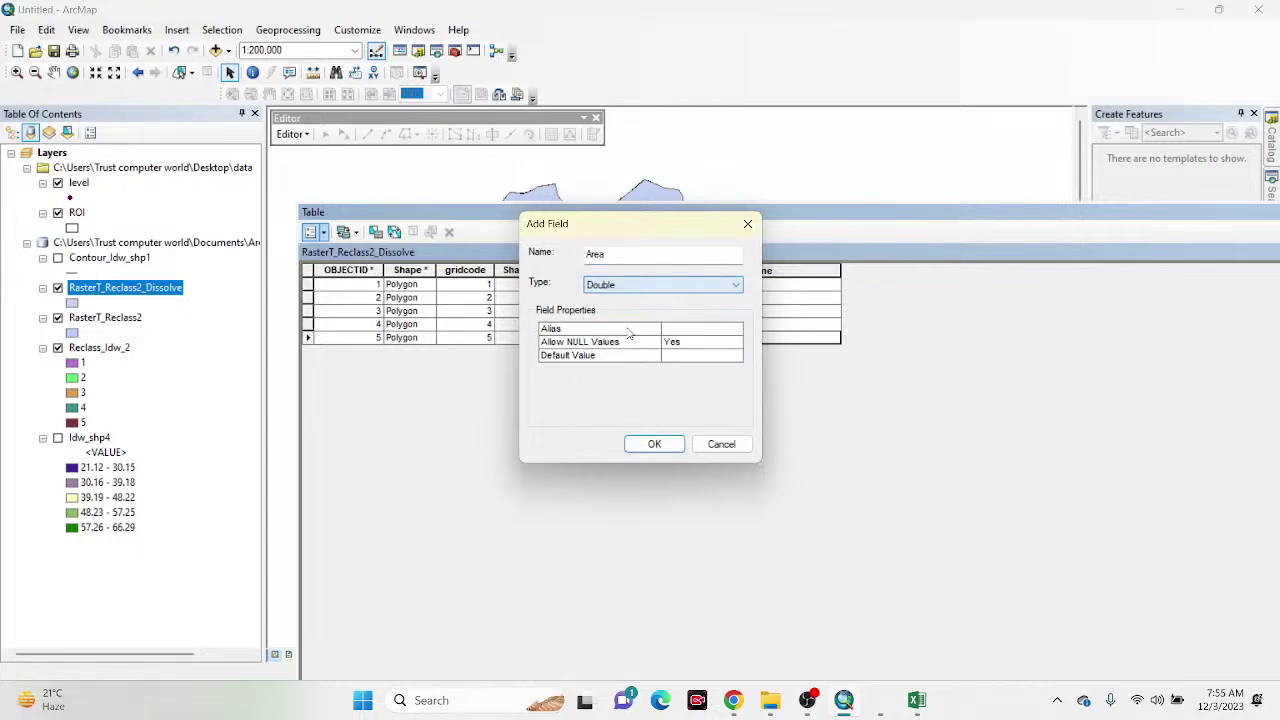
left_click(654, 444)
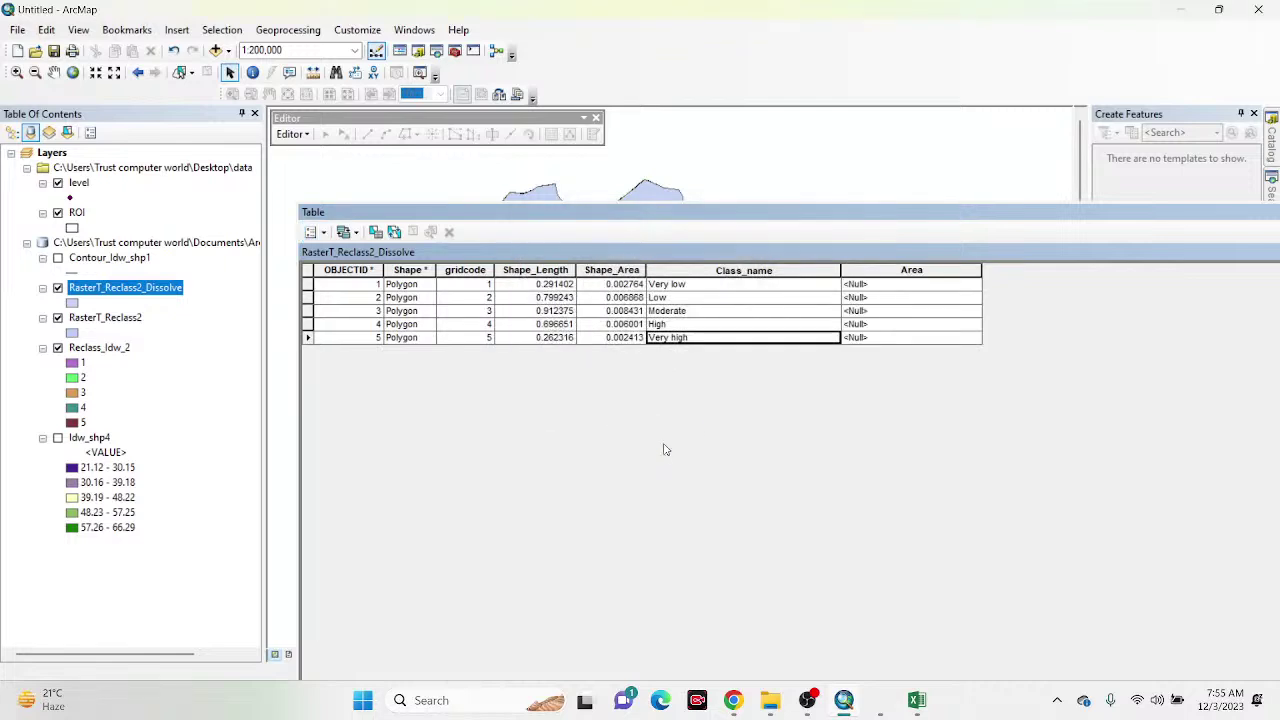
Step: Add a Double field named Percentage to the dissolved layer's attribute table
left_click(322, 232)
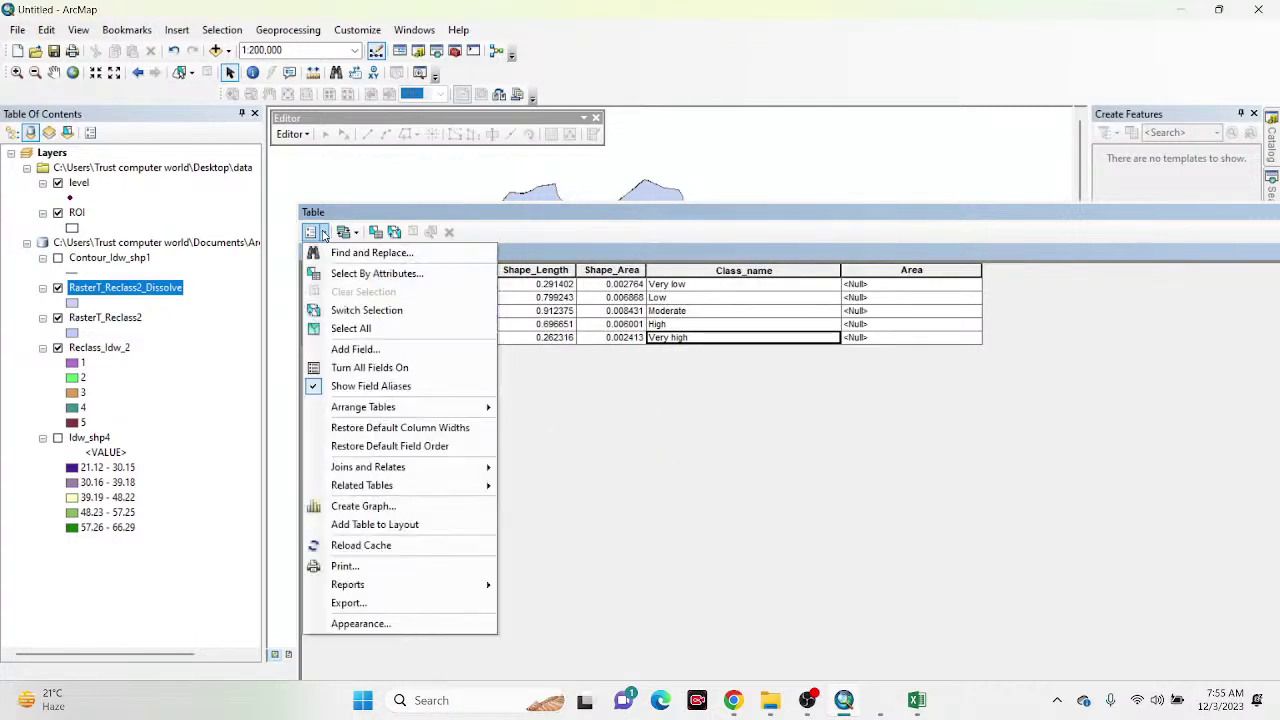
left_click(355, 349)
type("Percentage")
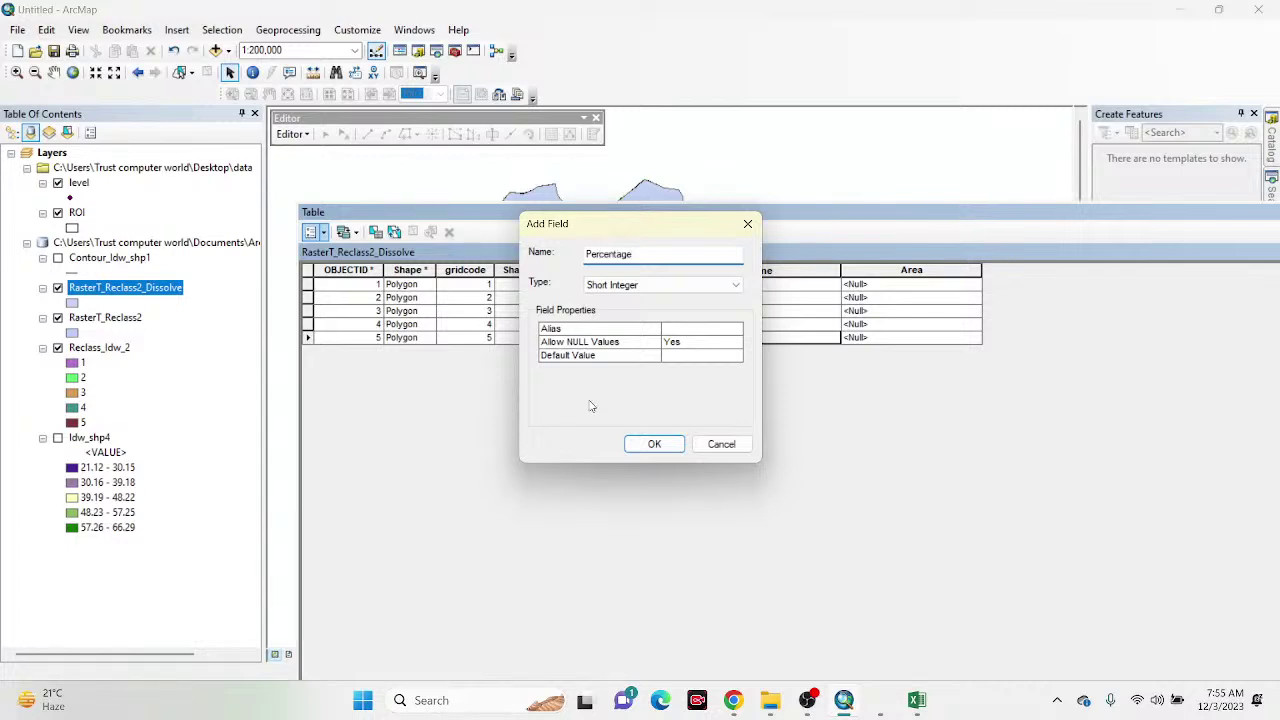
left_click(625, 285)
left_click(603, 332)
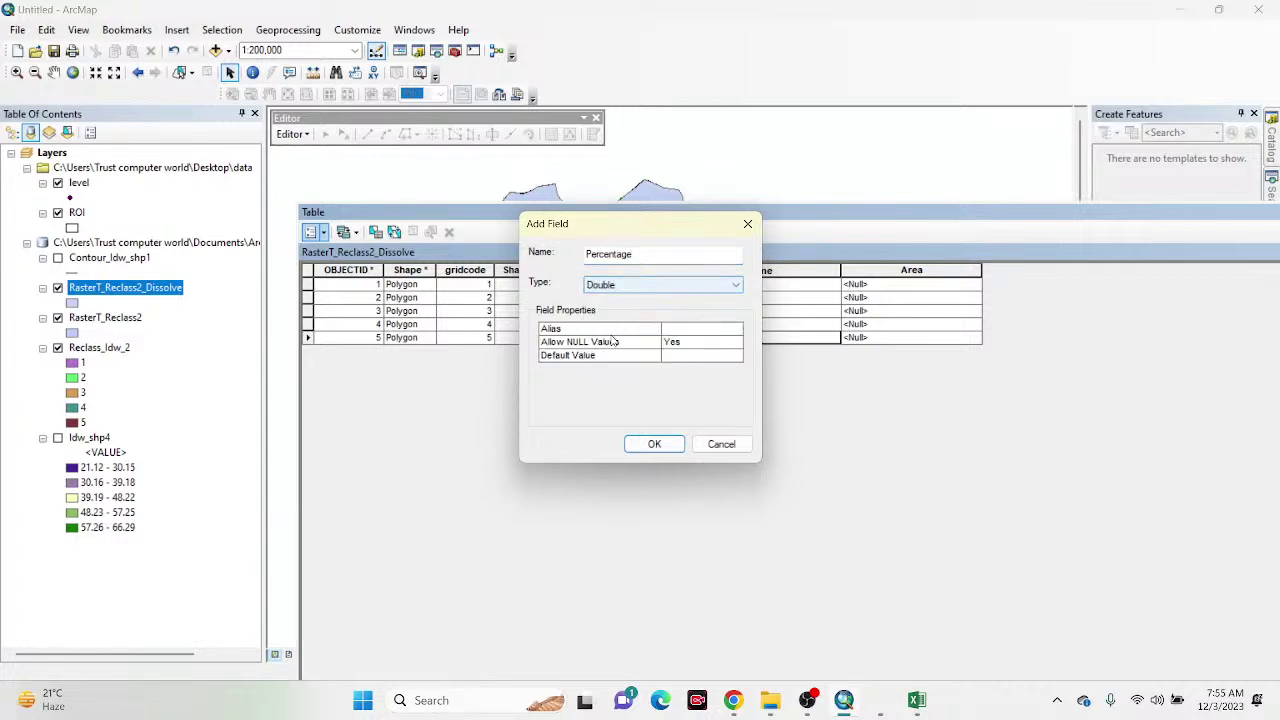
left_click(652, 443)
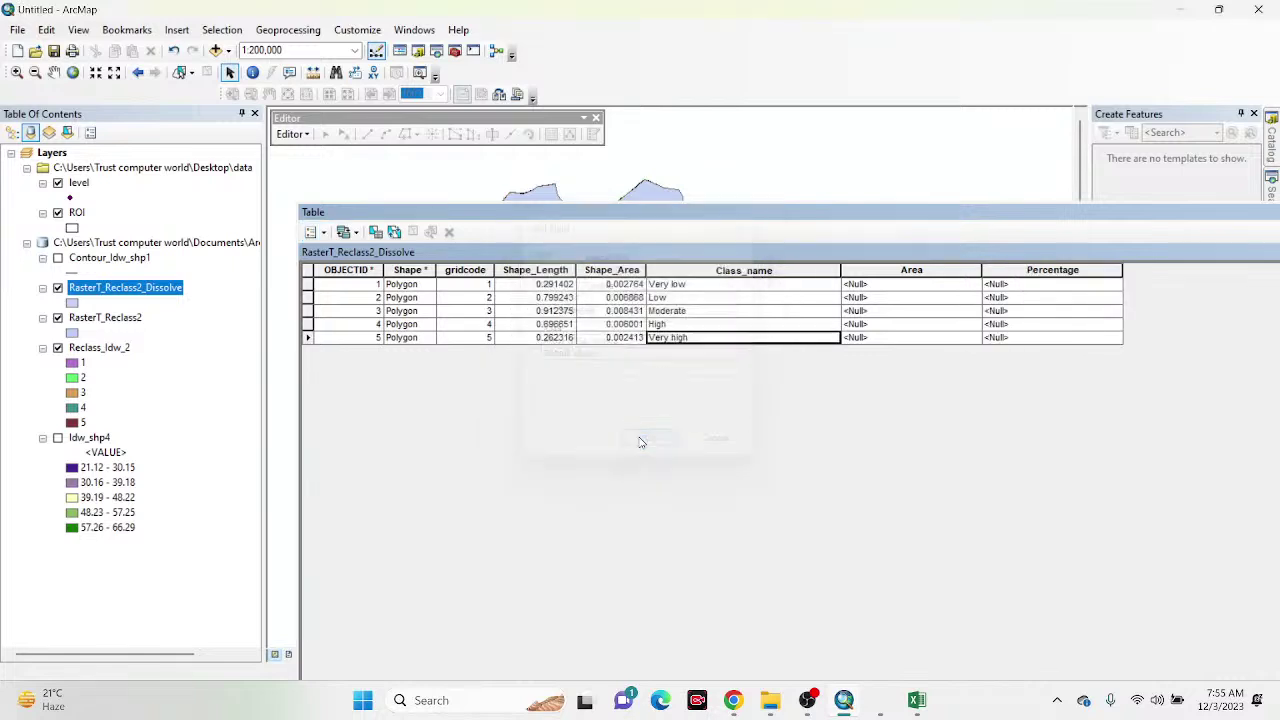
left_click(893, 273)
right_click(894, 273)
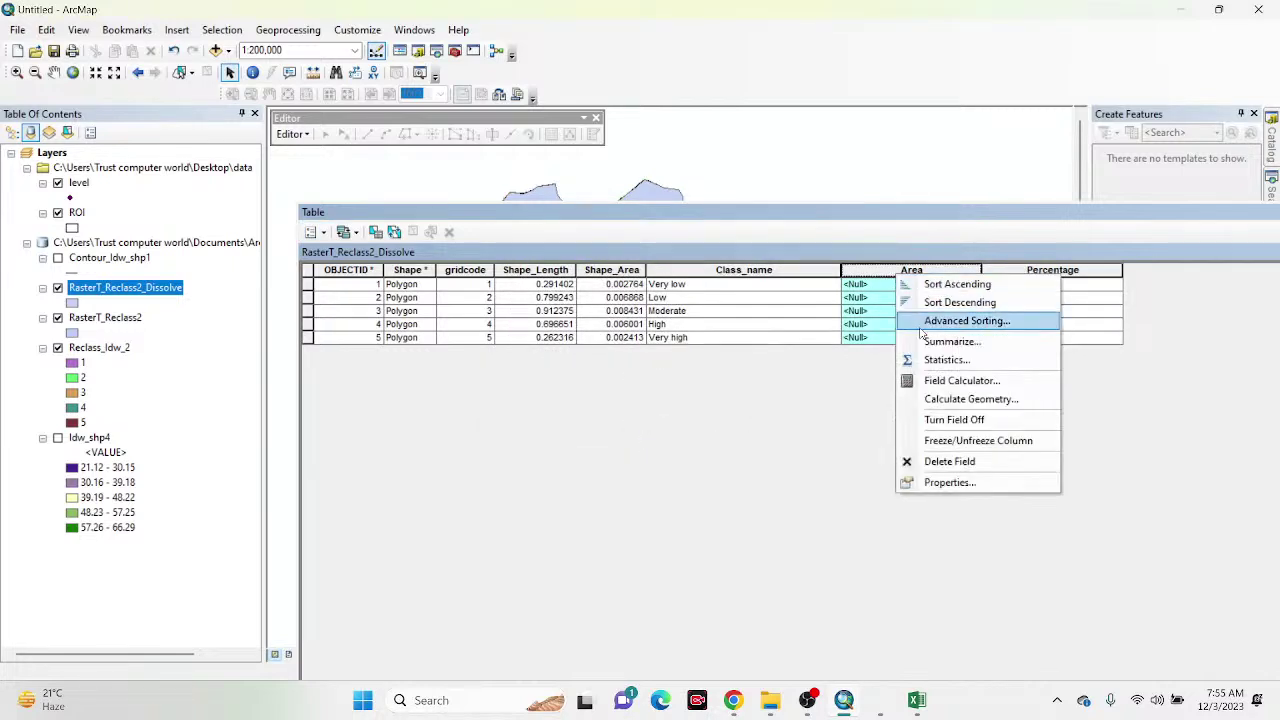
left_click(937, 400)
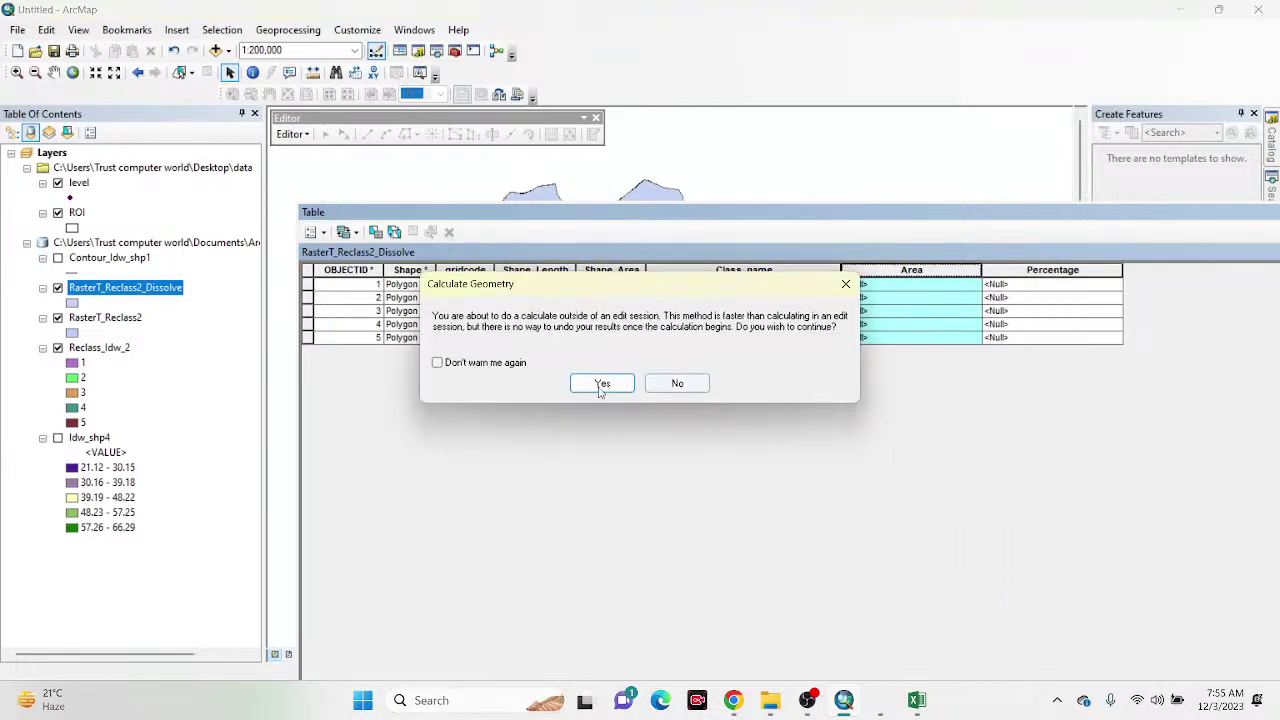
left_click(584, 386)
left_click(585, 256)
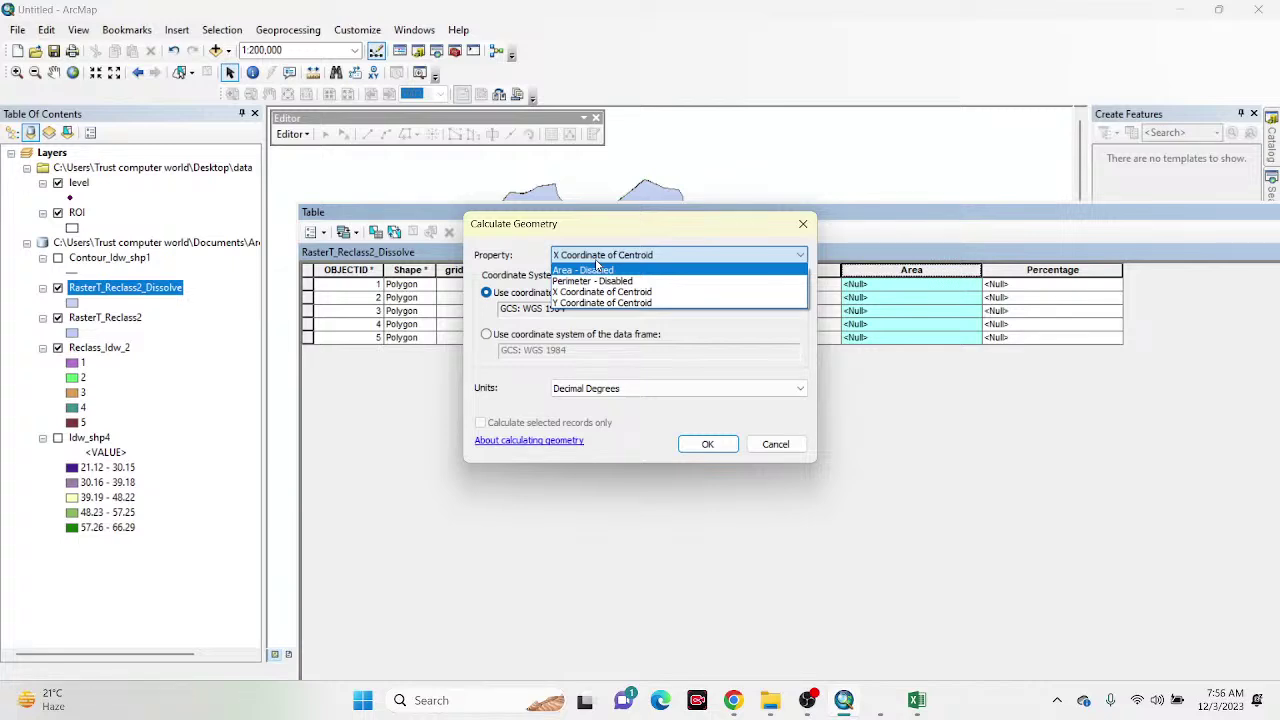
left_click(807, 227)
left_click(807, 227)
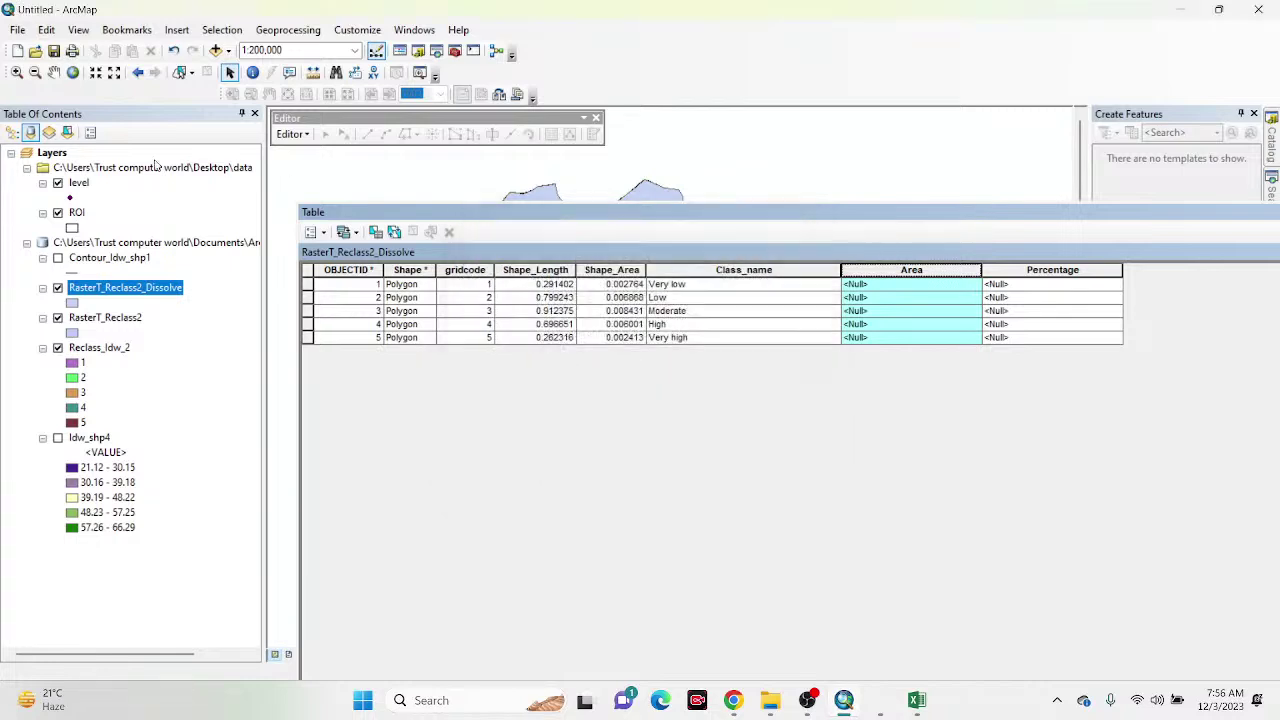
Step: Set the data frame's coordinate system to the projected WGS 1984 UTM Zone 45N and apply it
left_click(55, 153)
right_click(62, 157)
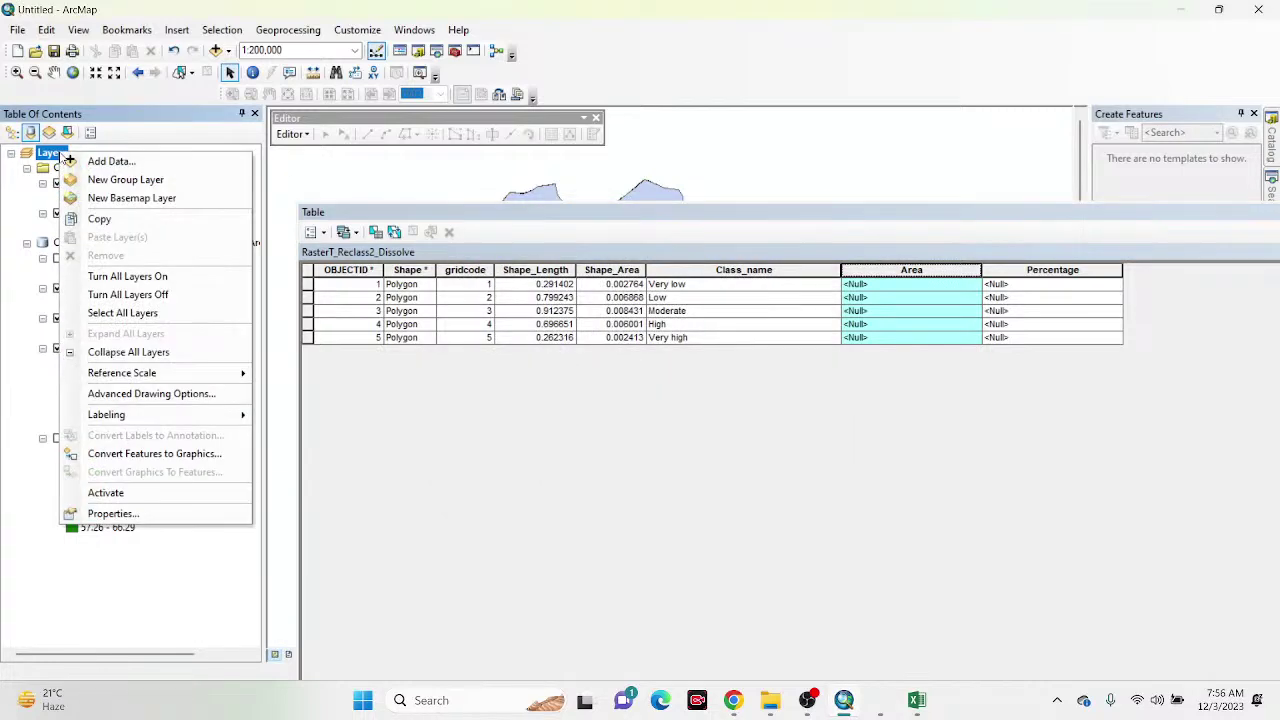
left_click(137, 514)
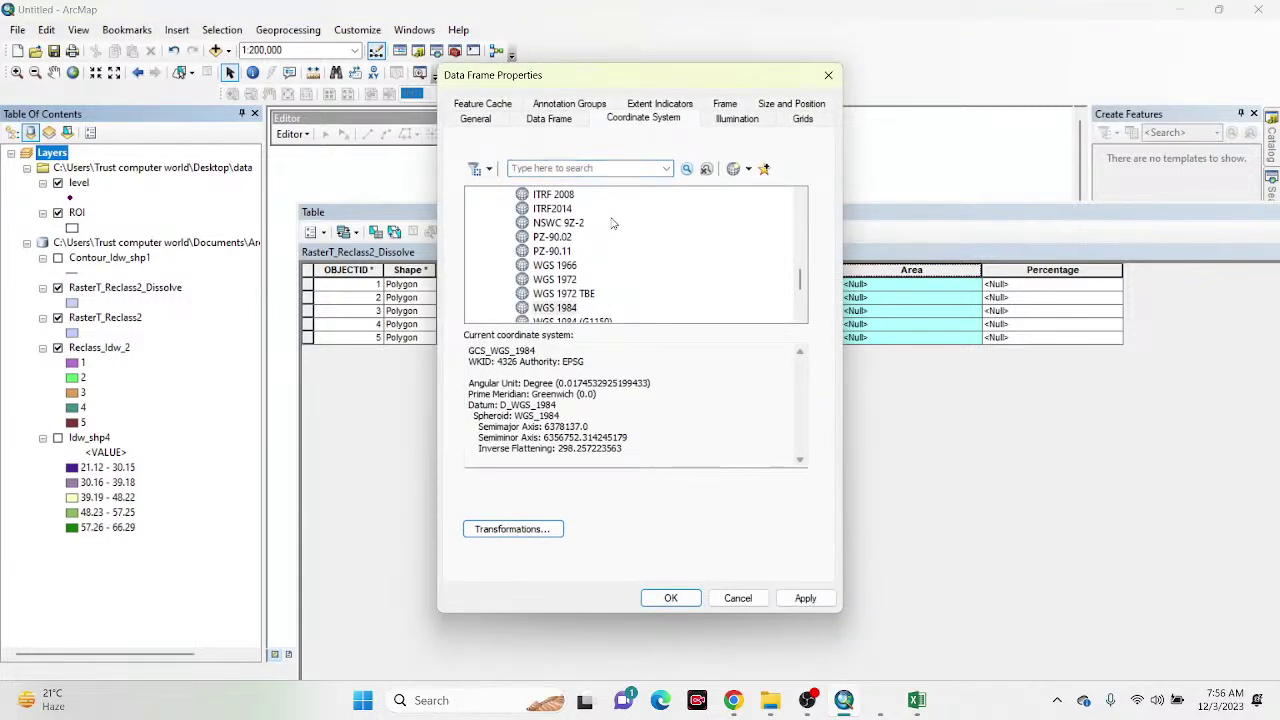
scroll(641, 297, "down", 3)
left_click(475, 294)
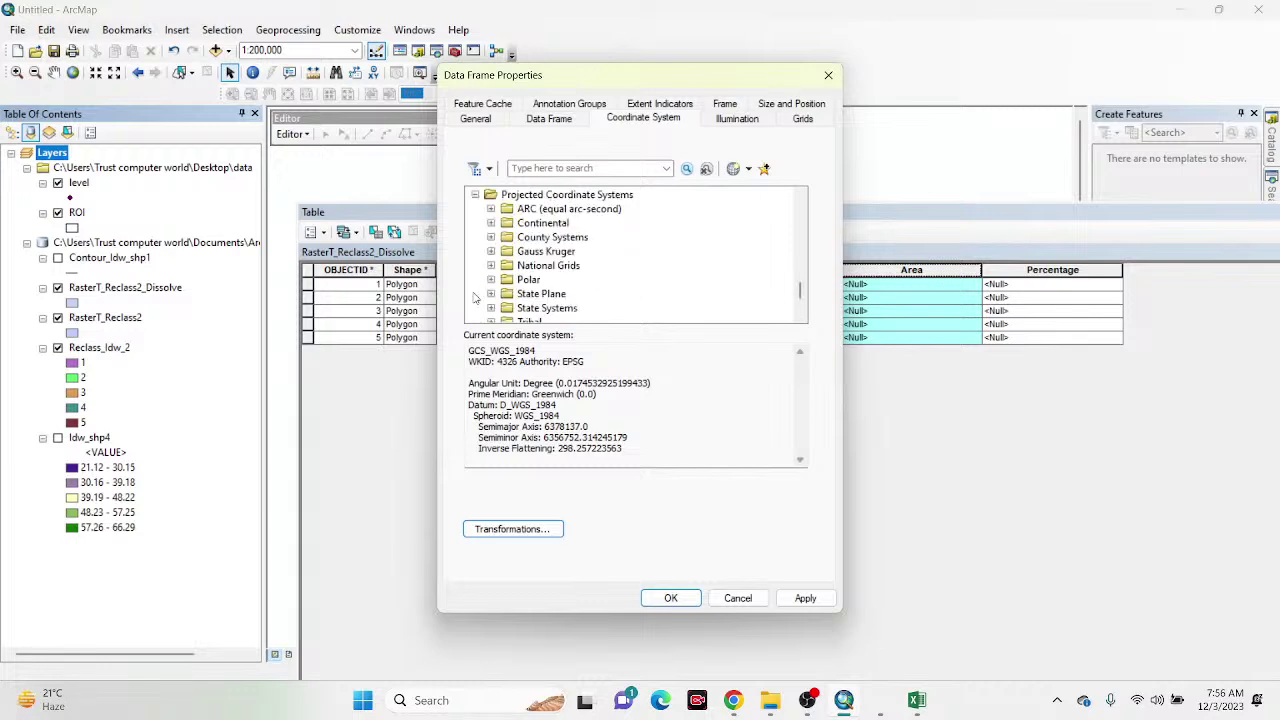
scroll(573, 276, "down", 2)
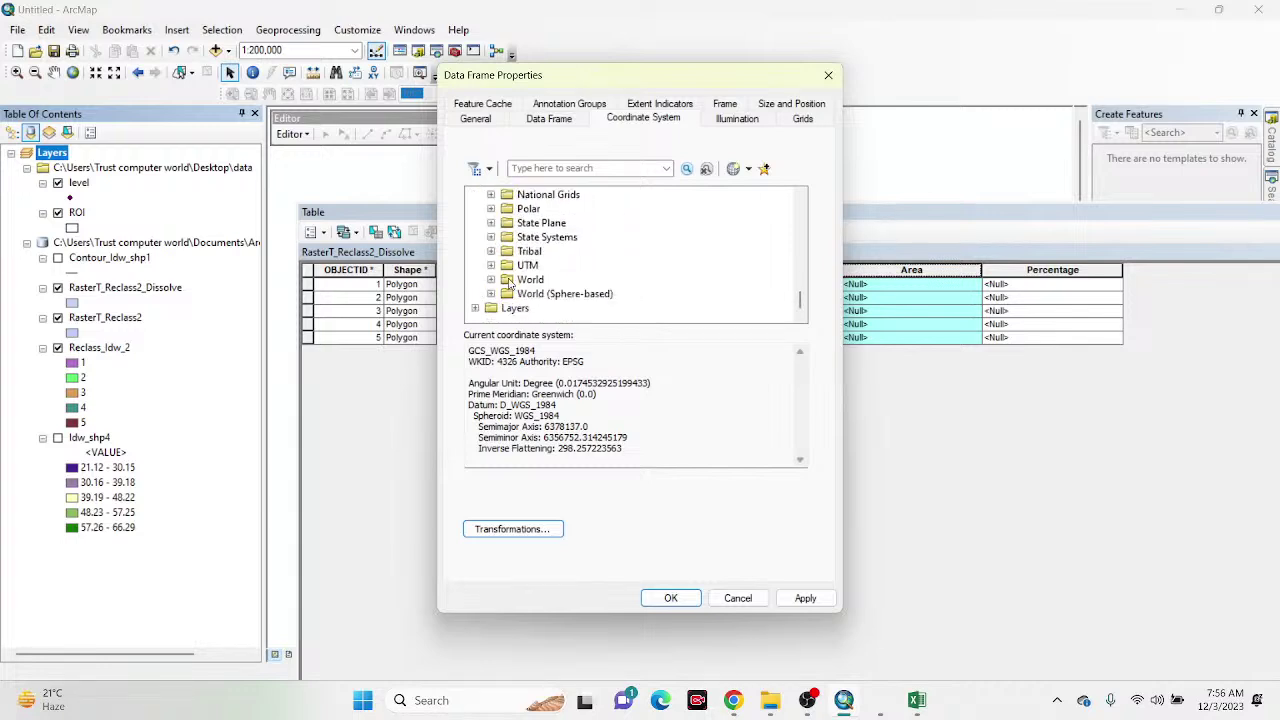
left_click(490, 266)
scroll(607, 273, "down", 3)
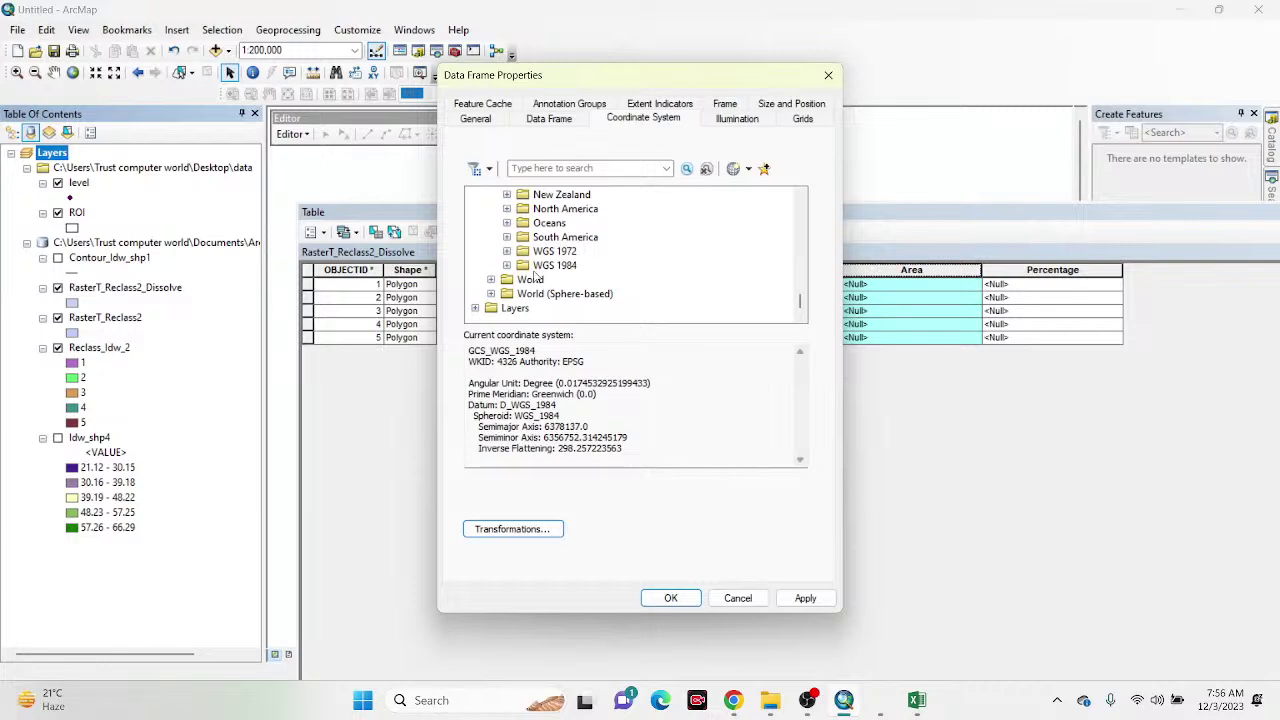
left_click(507, 265)
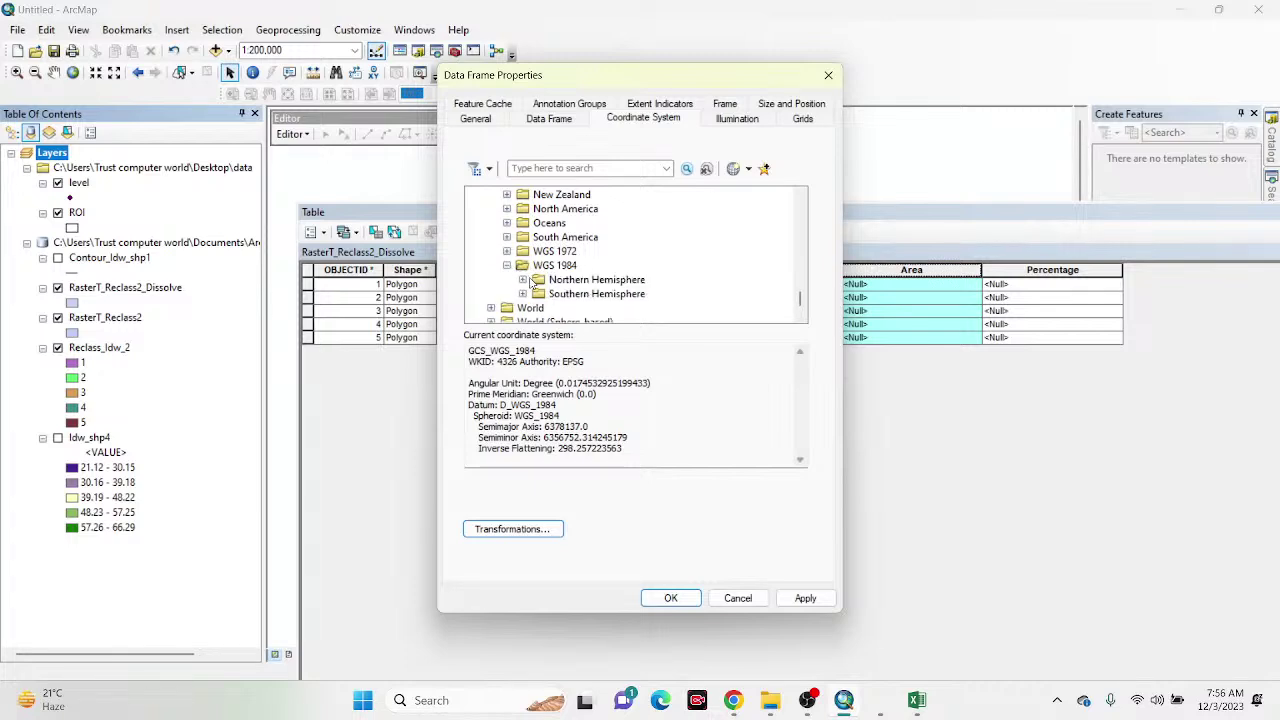
left_click(523, 280)
scroll(676, 281, "down", 2)
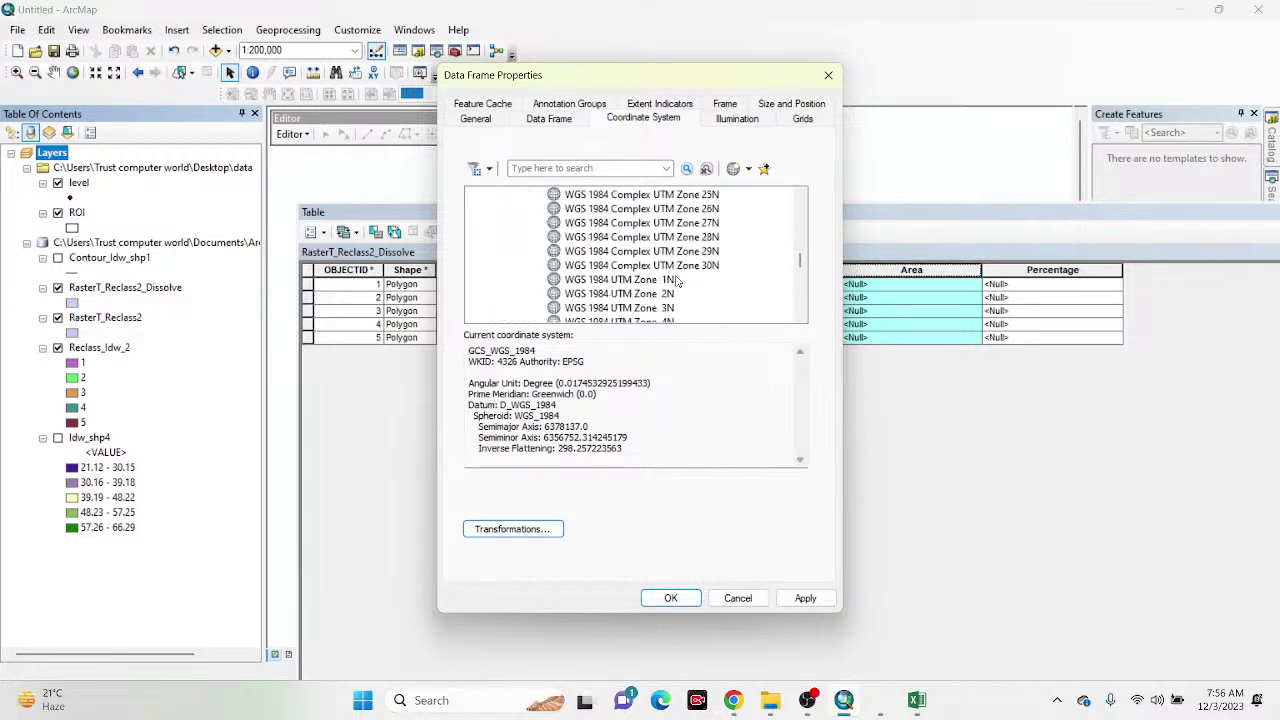
scroll(676, 281, "down", 7)
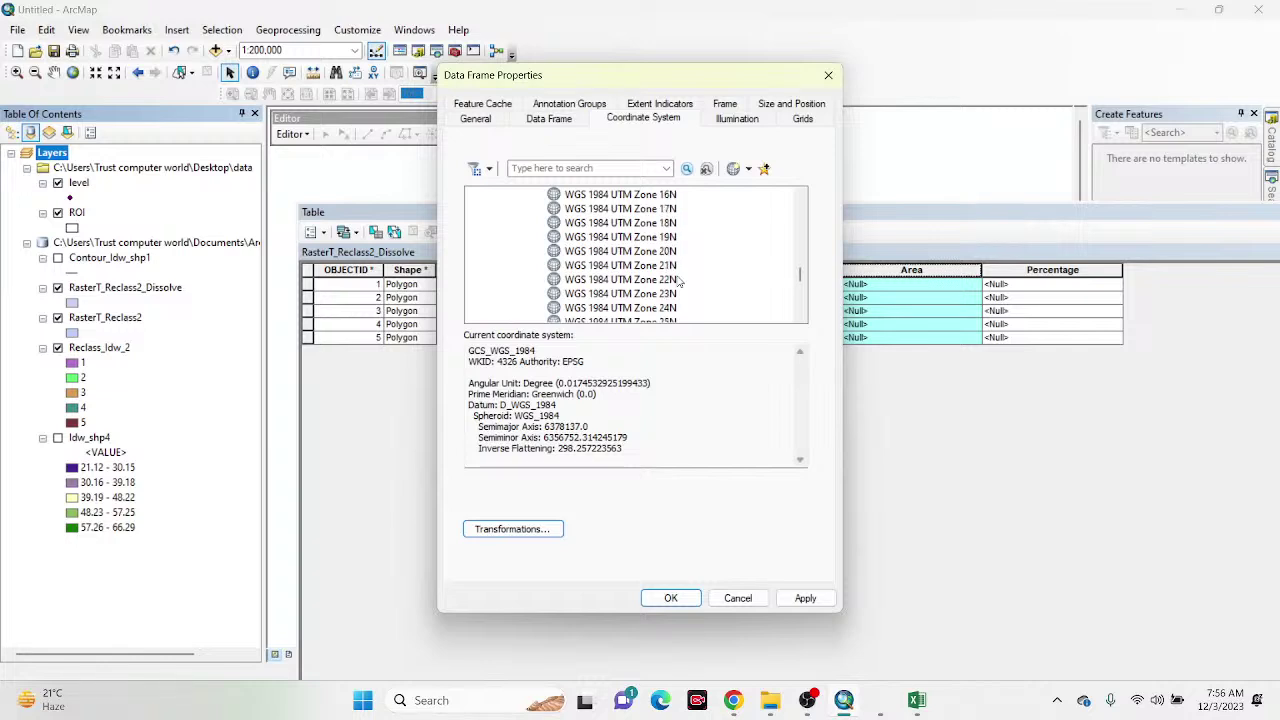
scroll(677, 281, "down", 4)
scroll(677, 281, "down", 1)
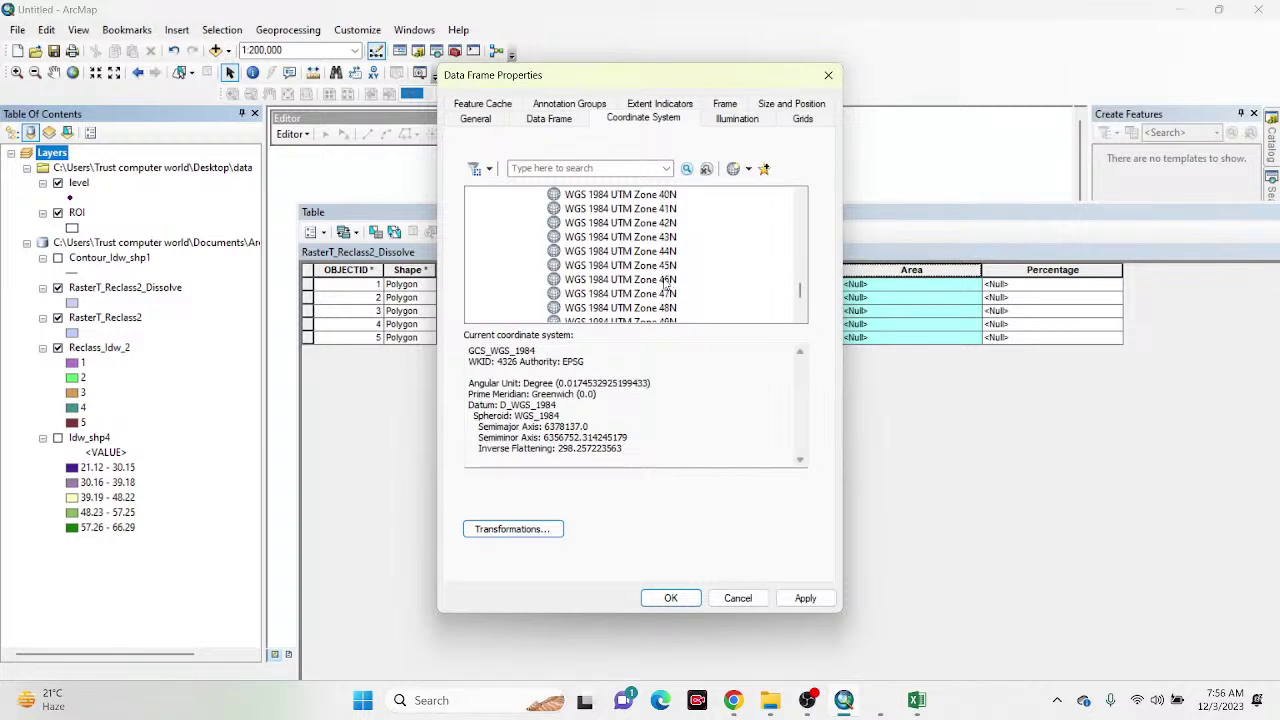
left_click(664, 267)
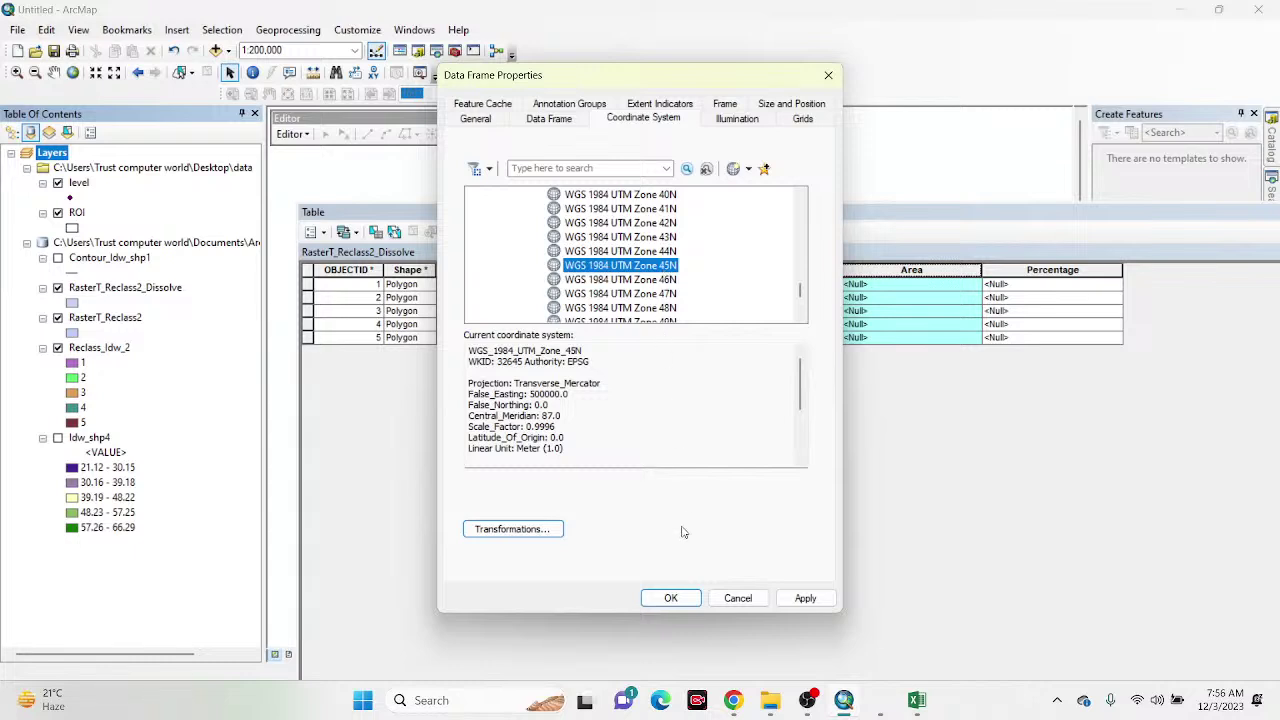
left_click(806, 598)
left_click(671, 598)
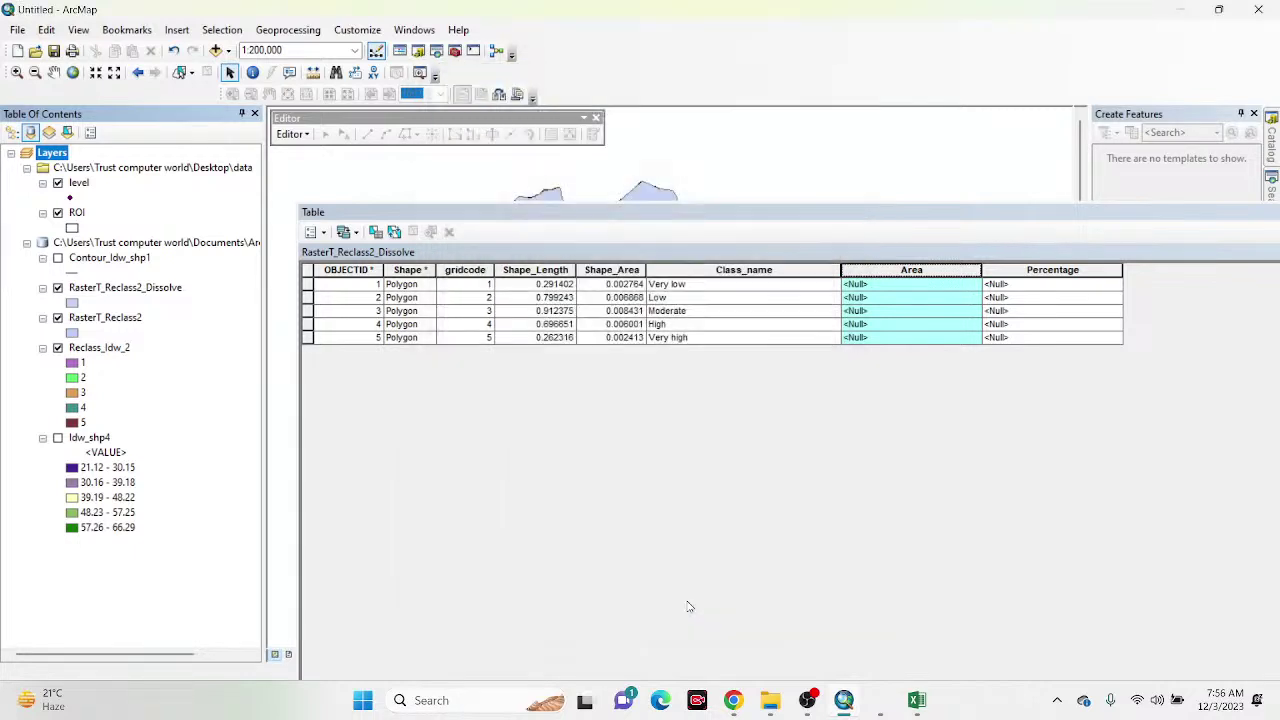
Step: Calculate the Area field's geometry as area in square kilometers, using the data frame's coordinate system
right_click(889, 277)
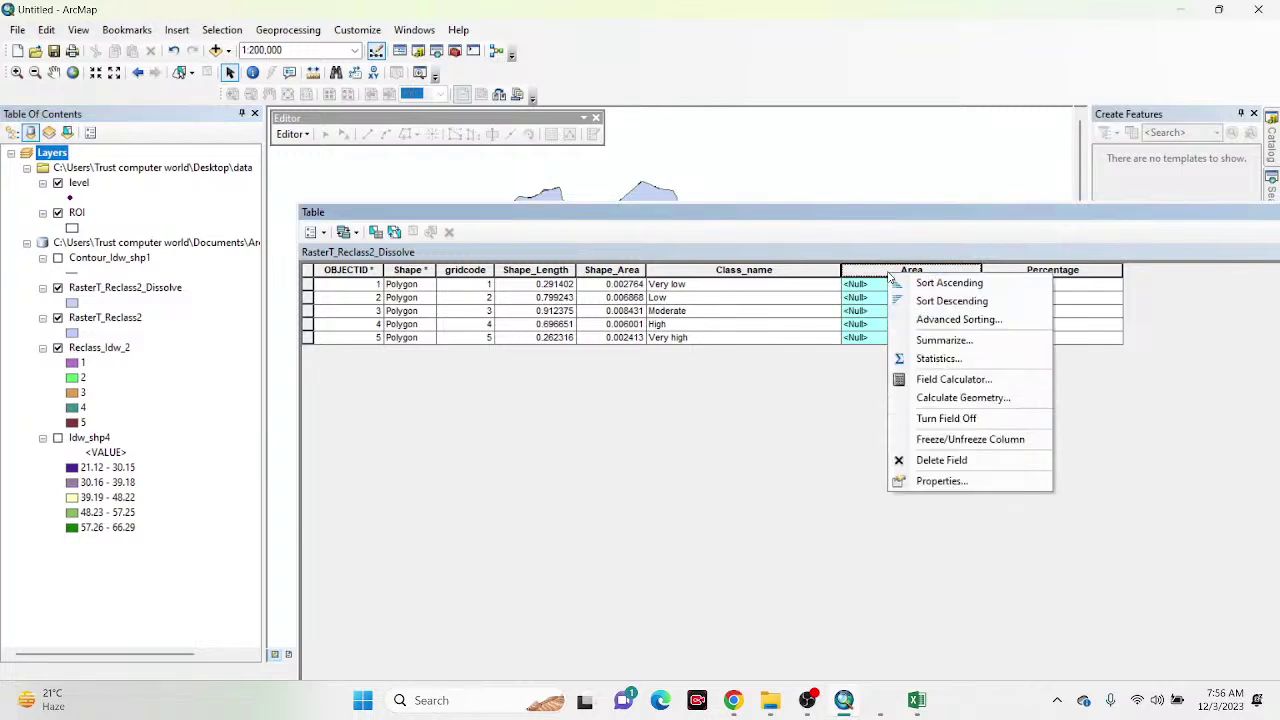
left_click(926, 397)
left_click(603, 383)
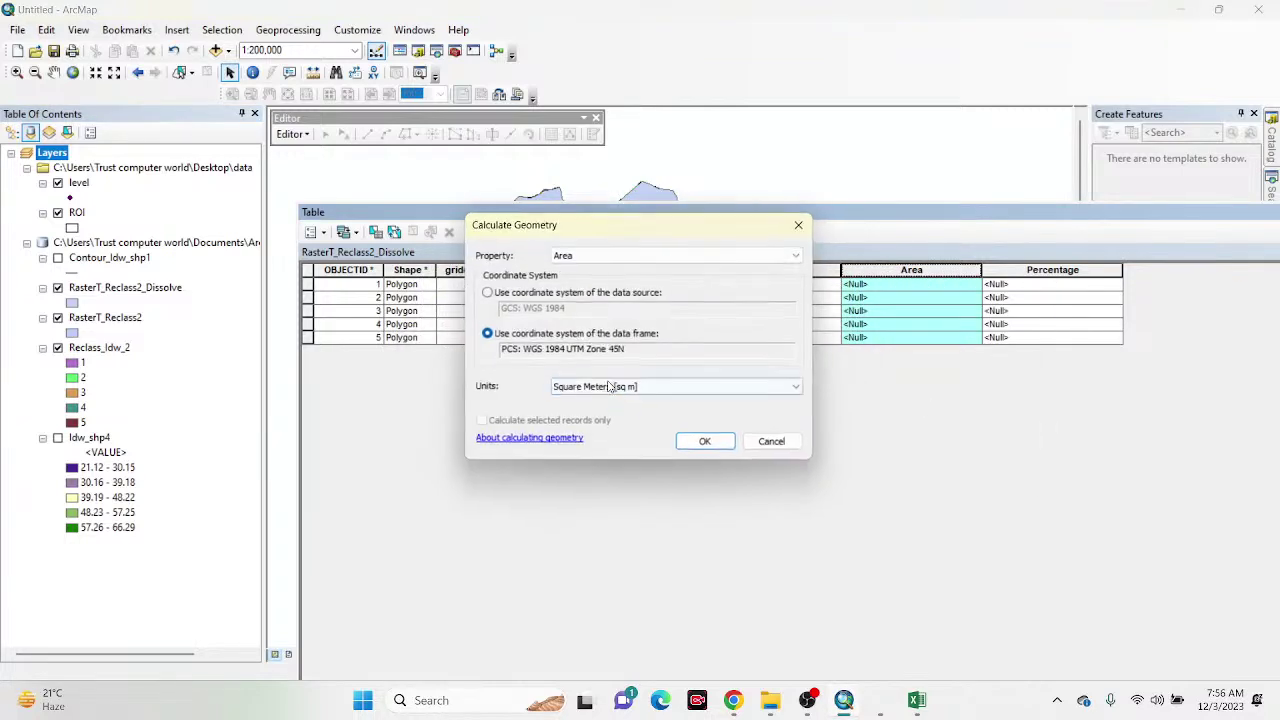
left_click(610, 262)
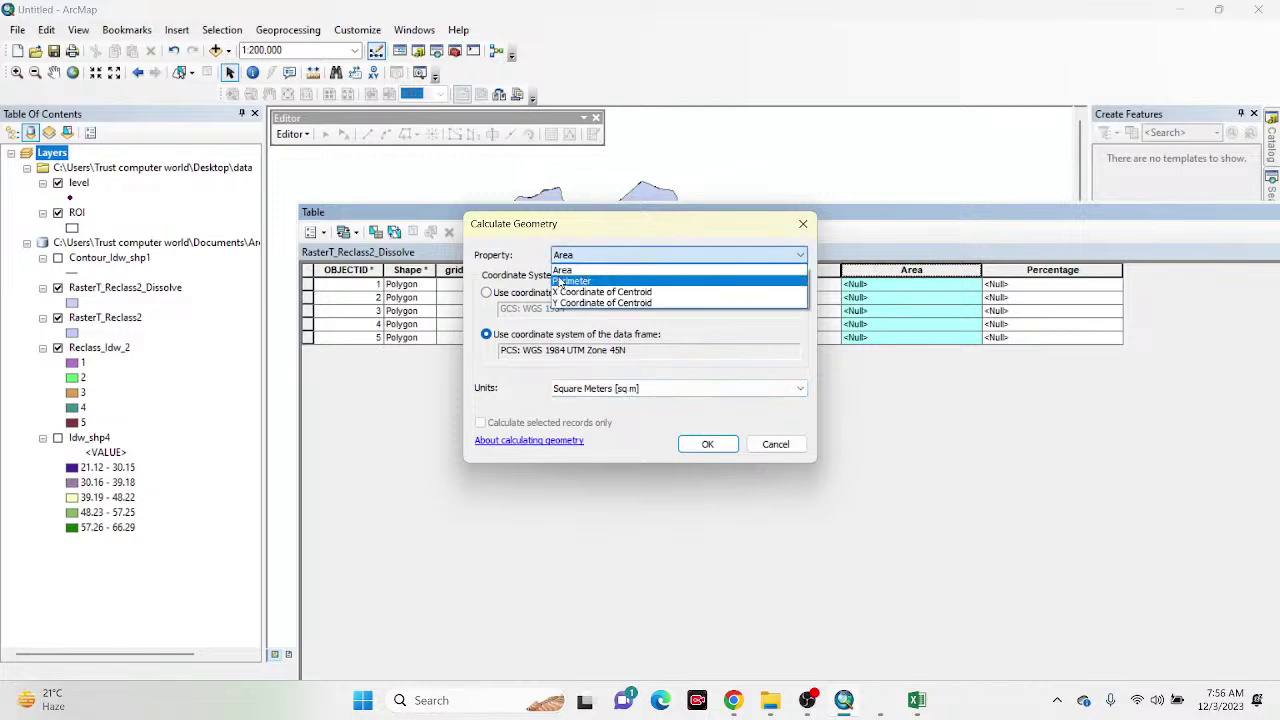
left_click(576, 270)
left_click(625, 389)
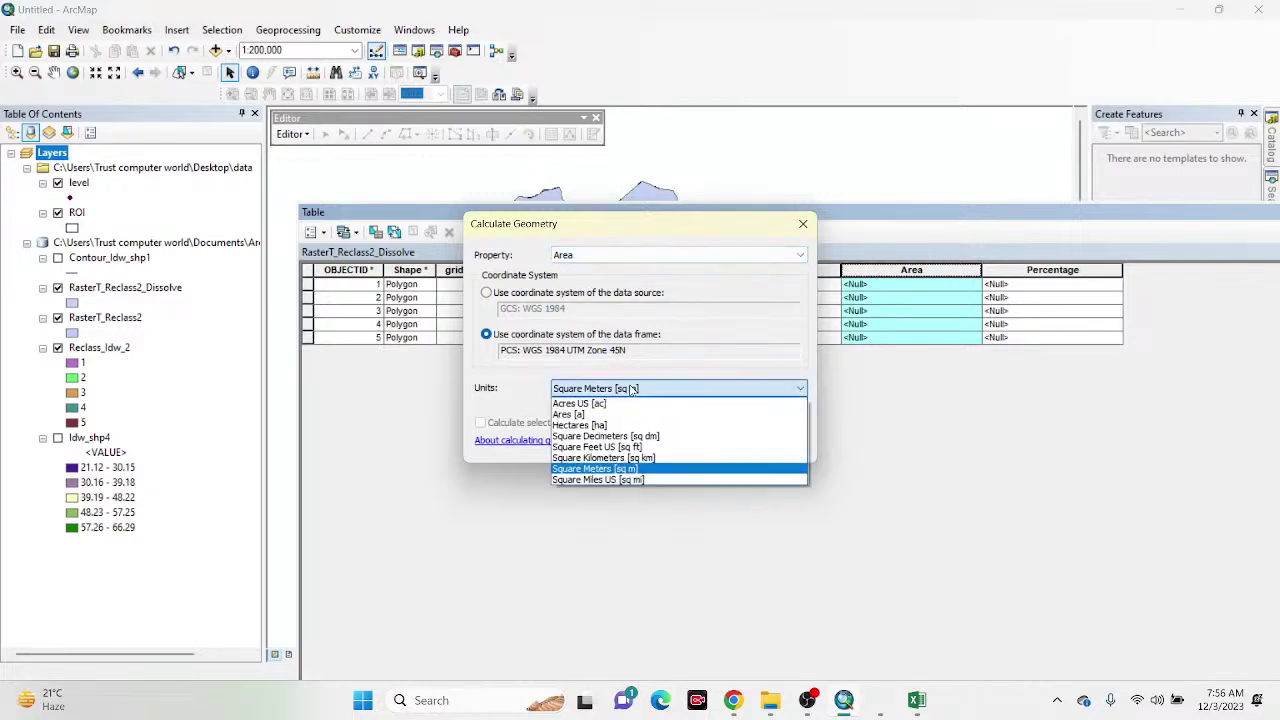
left_click(590, 458)
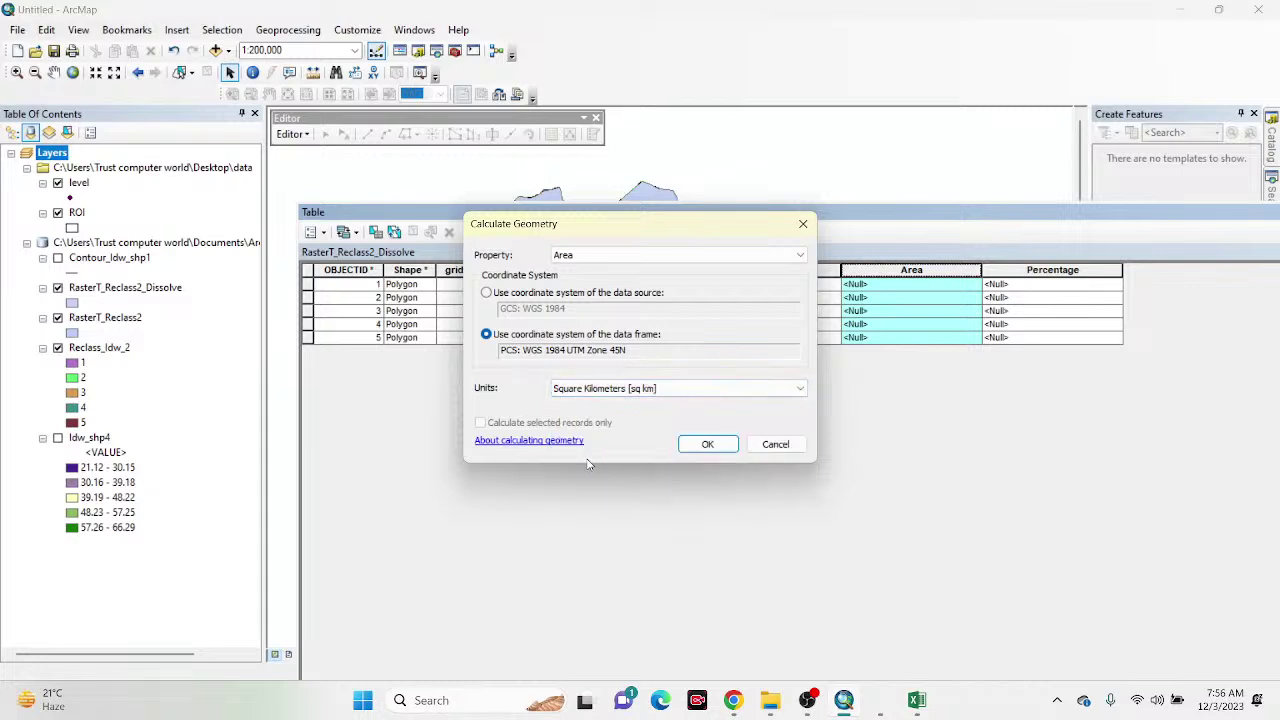
left_click(695, 443)
left_click(601, 382)
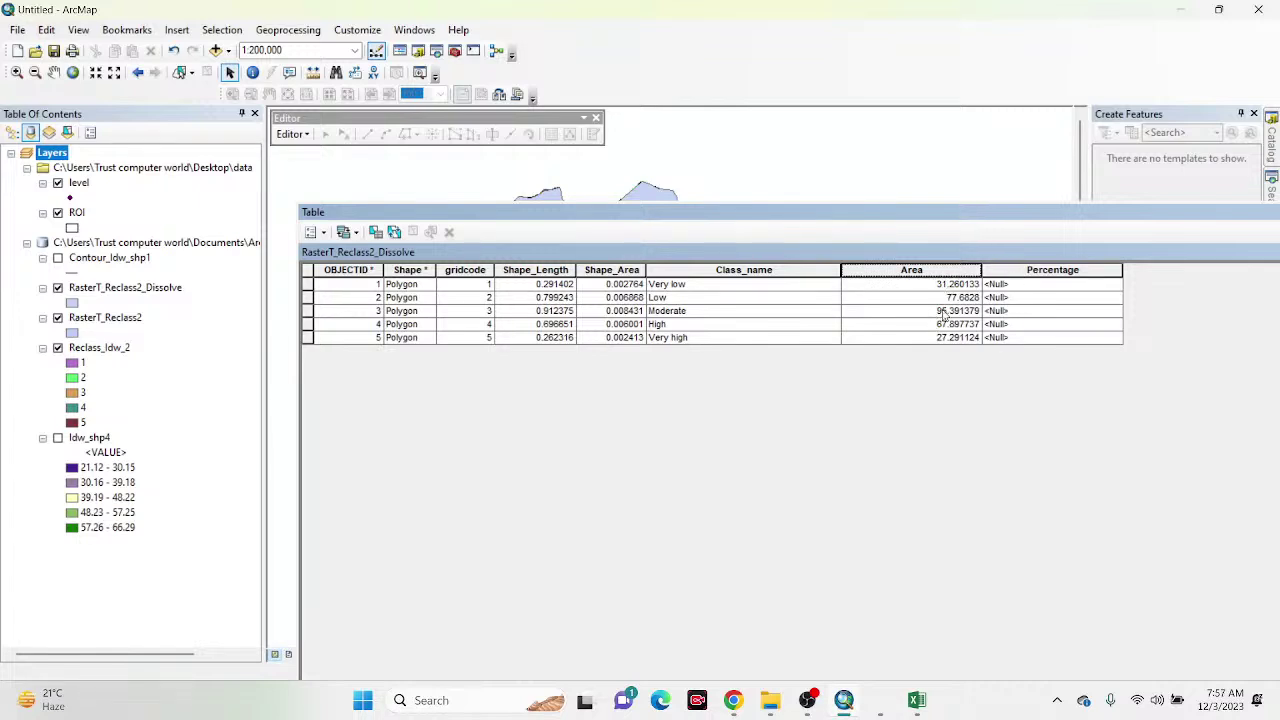
Step: Copy the sum from the Area field's statistics and close the statistics
right_click(911, 270)
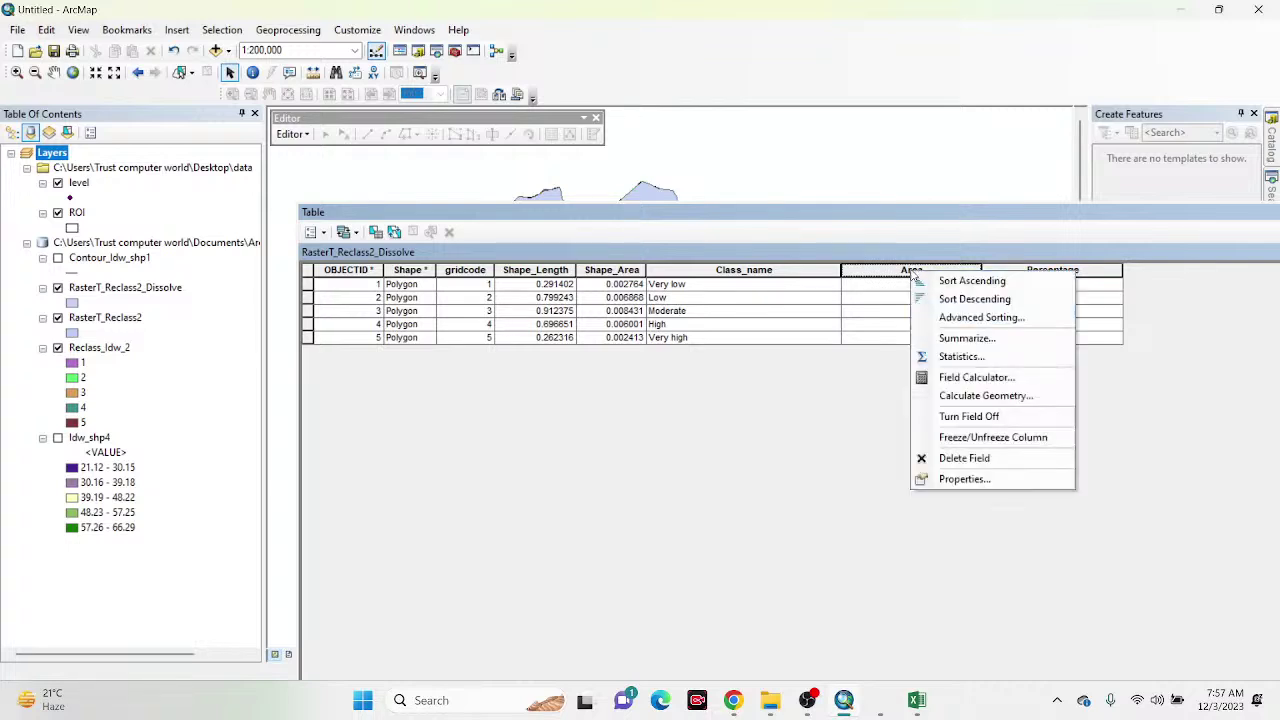
left_click(932, 360)
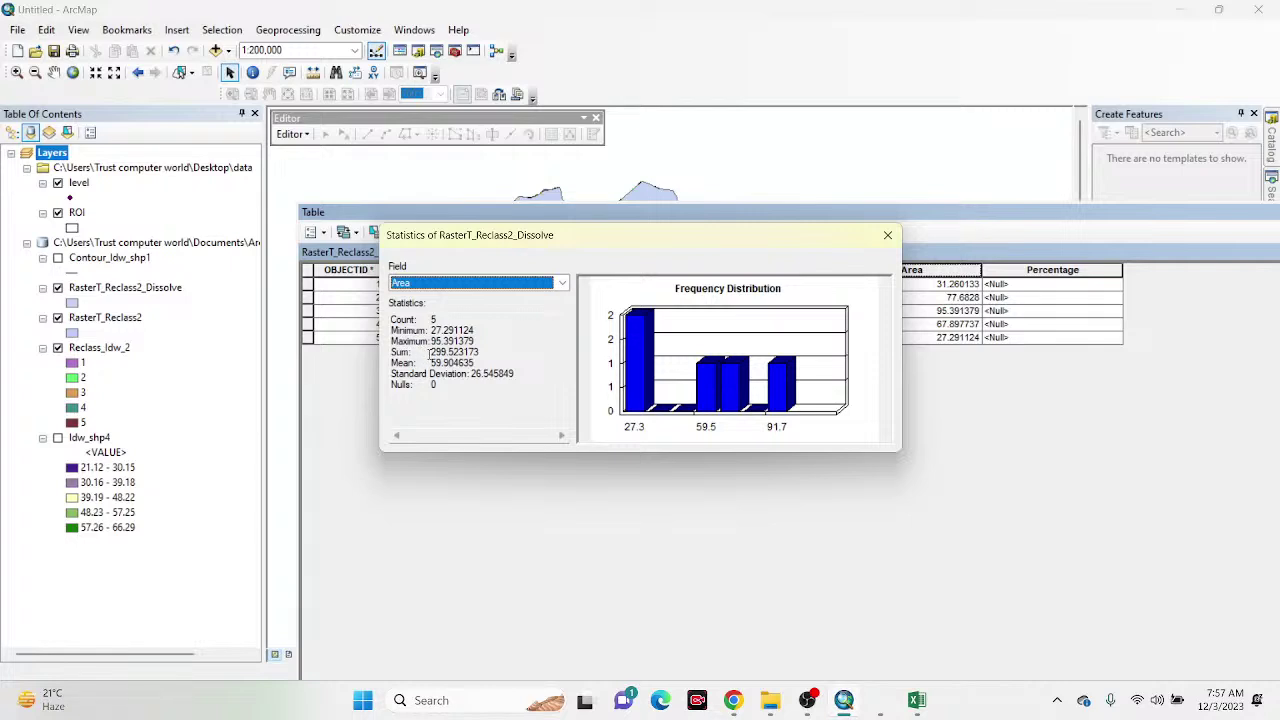
left_click_drag(430, 352, 489, 354)
right_click(472, 353)
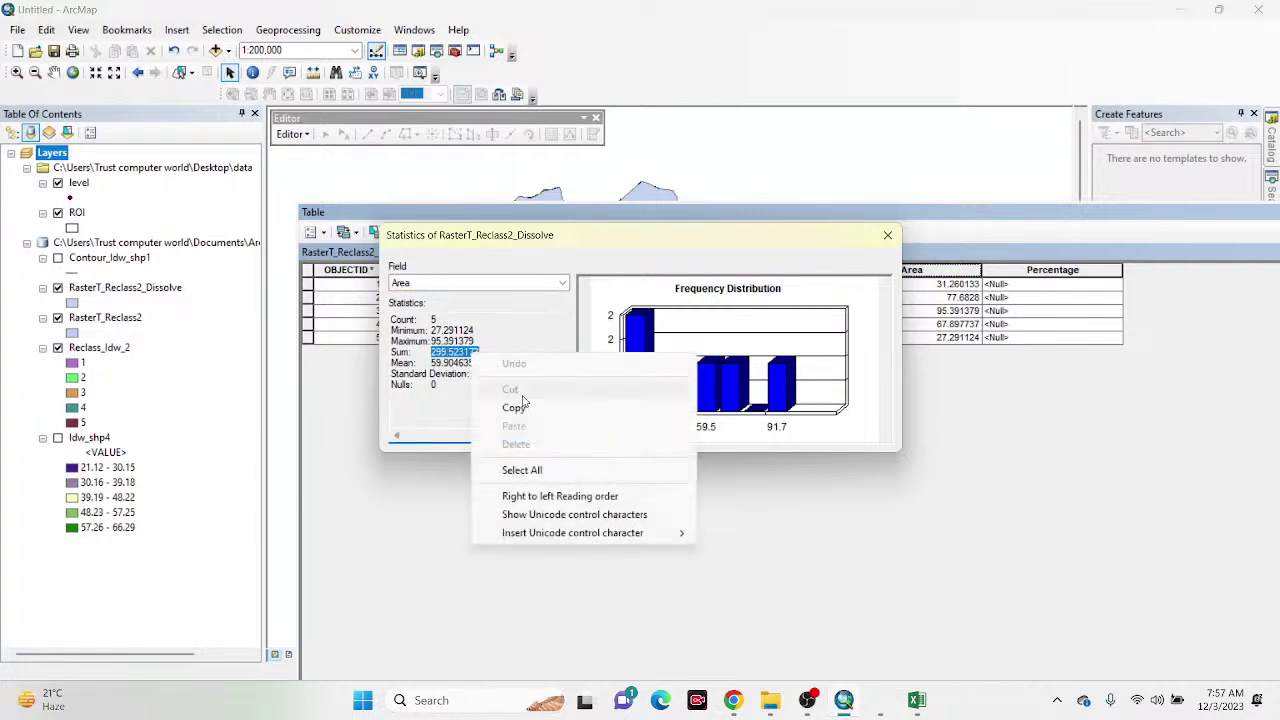
left_click(521, 407)
left_click(887, 235)
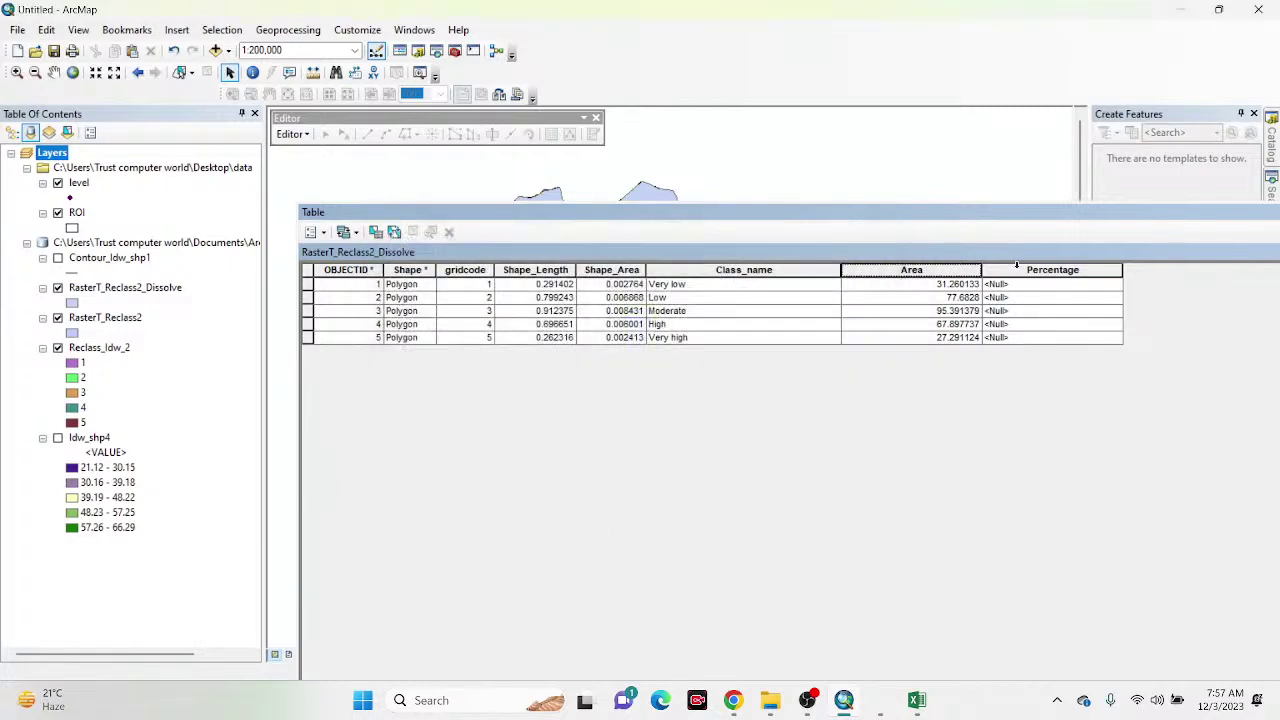
Step: Calculate the Percentage field as [Area] divided by the copied area sum, times 100, and move the table down to uncover the map
right_click(1020, 270)
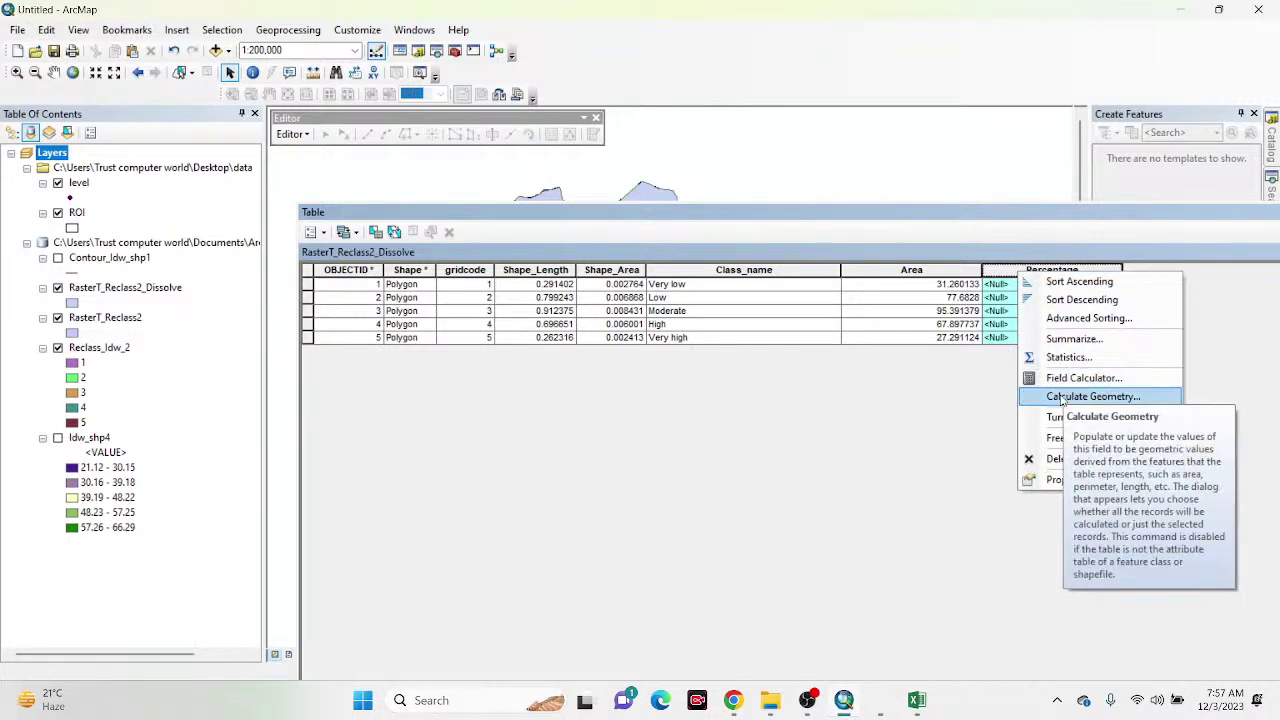
left_click(1063, 379)
left_click(607, 389)
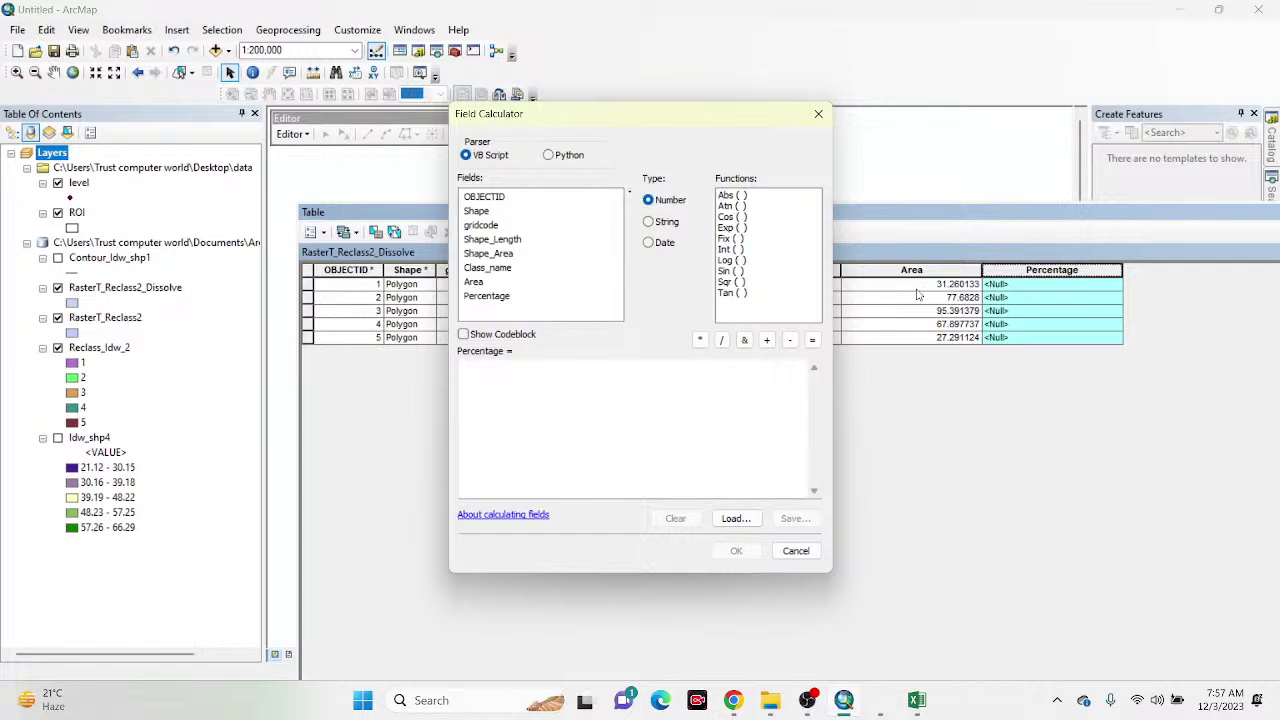
double_click(474, 282)
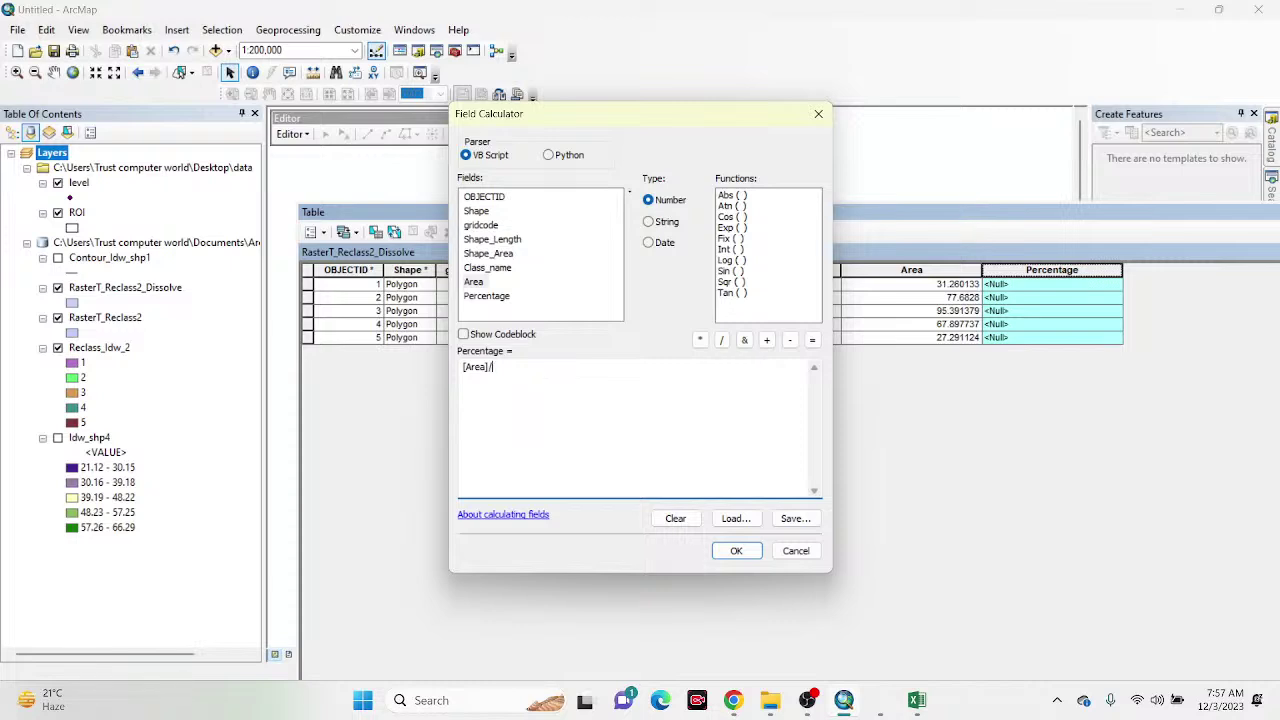
type("/")
key("ctrl+v")
left_click(735, 553)
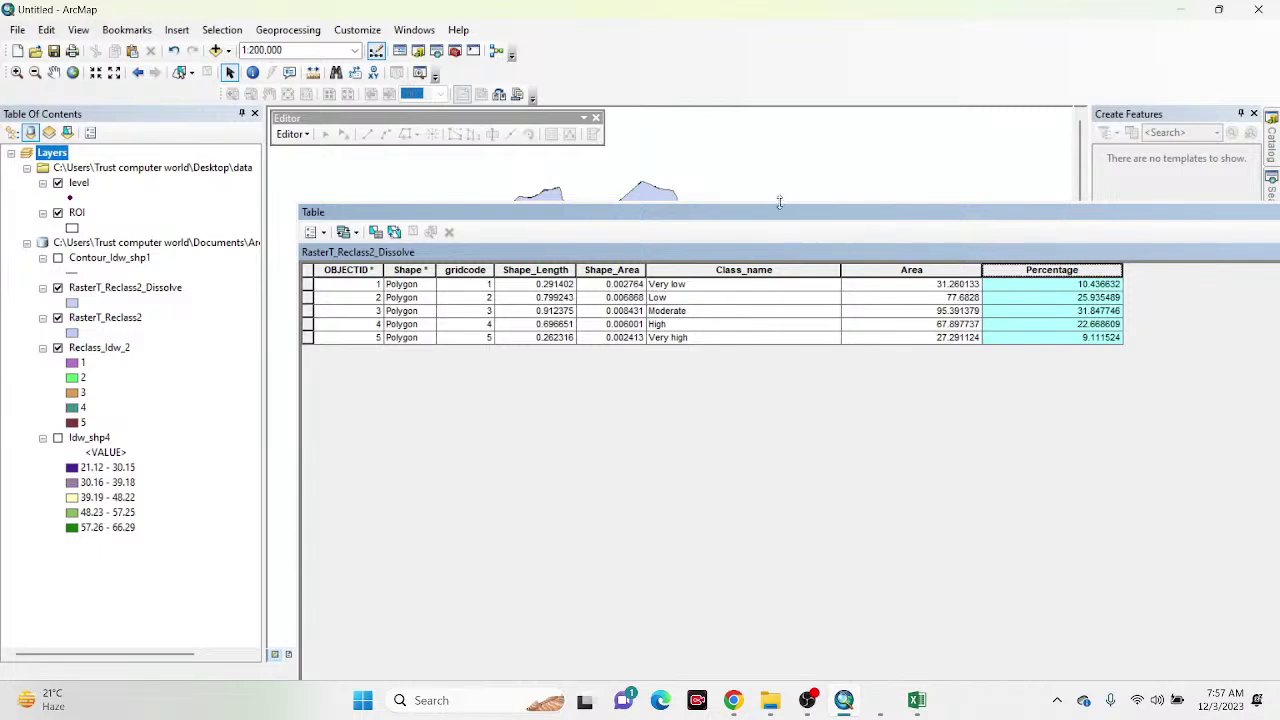
left_click_drag(782, 211, 773, 224)
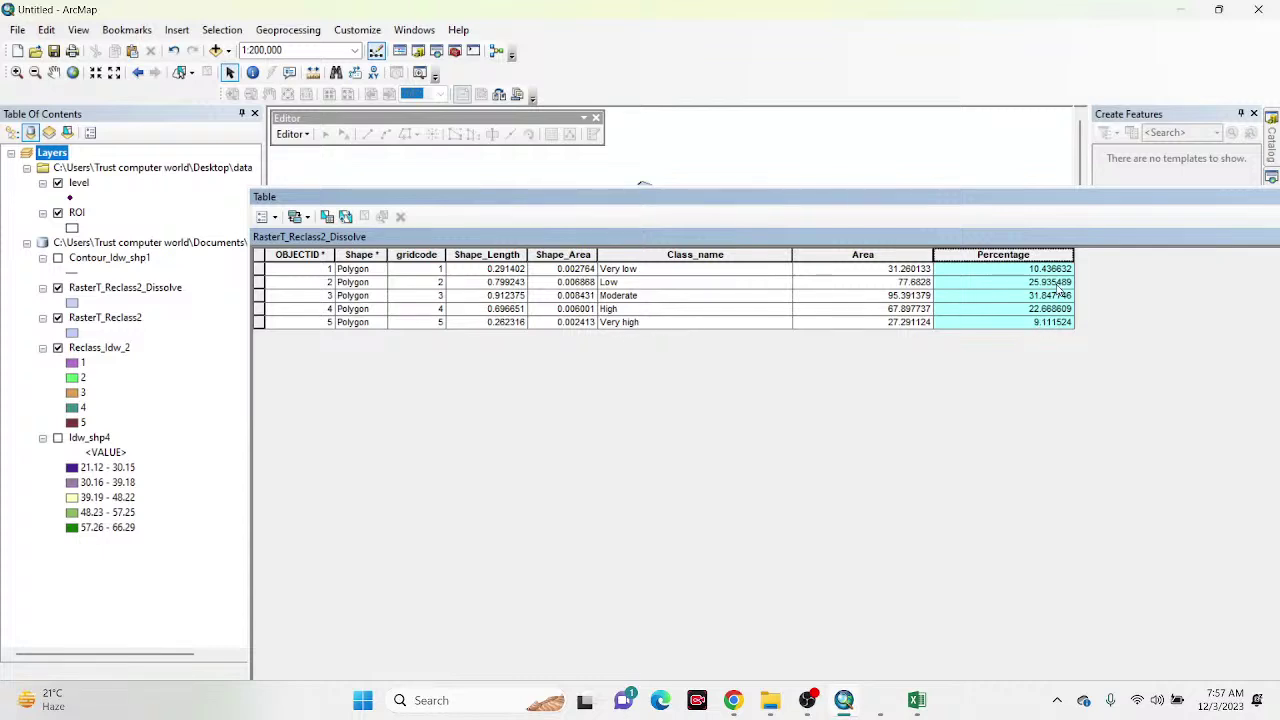
left_click_drag(972, 198, 1019, 371)
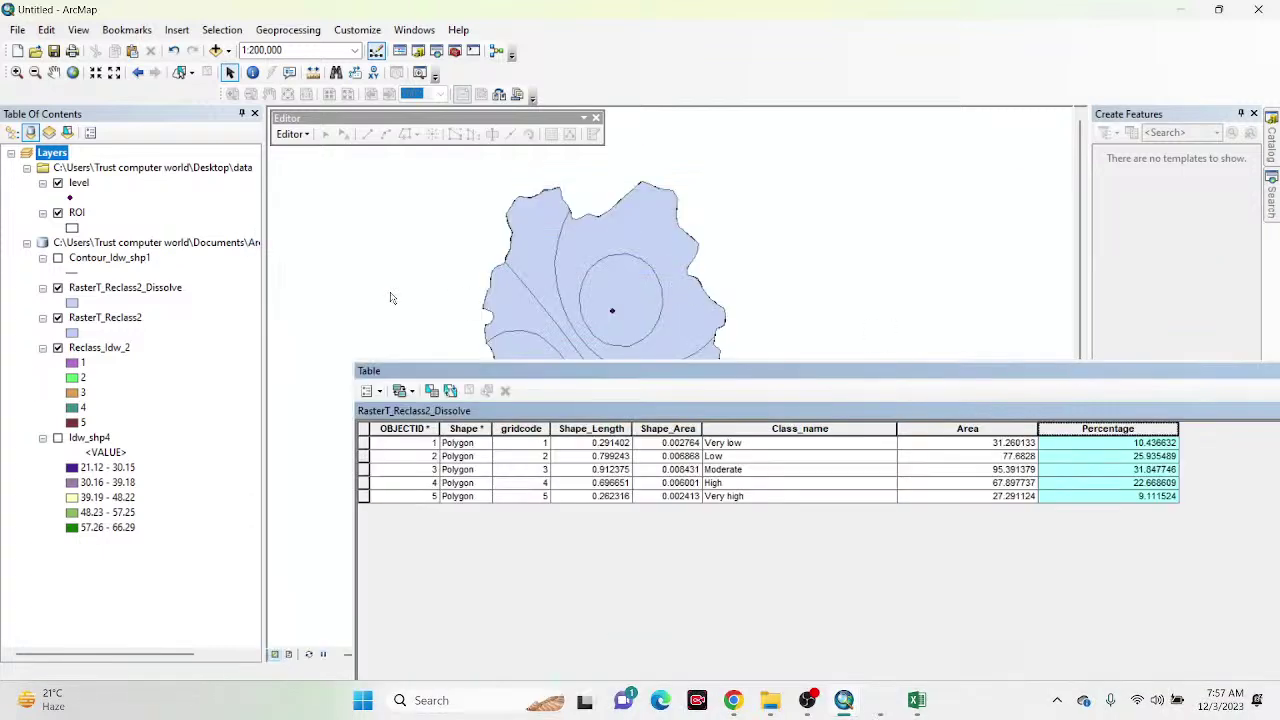
Step: Hide the level, ROI, RasterT_Reclass2_Dissolve, RasterT_Reclass2 and Reclass_Idw_2 layers, and show only the Idw_shp4 raster
left_click(58, 183)
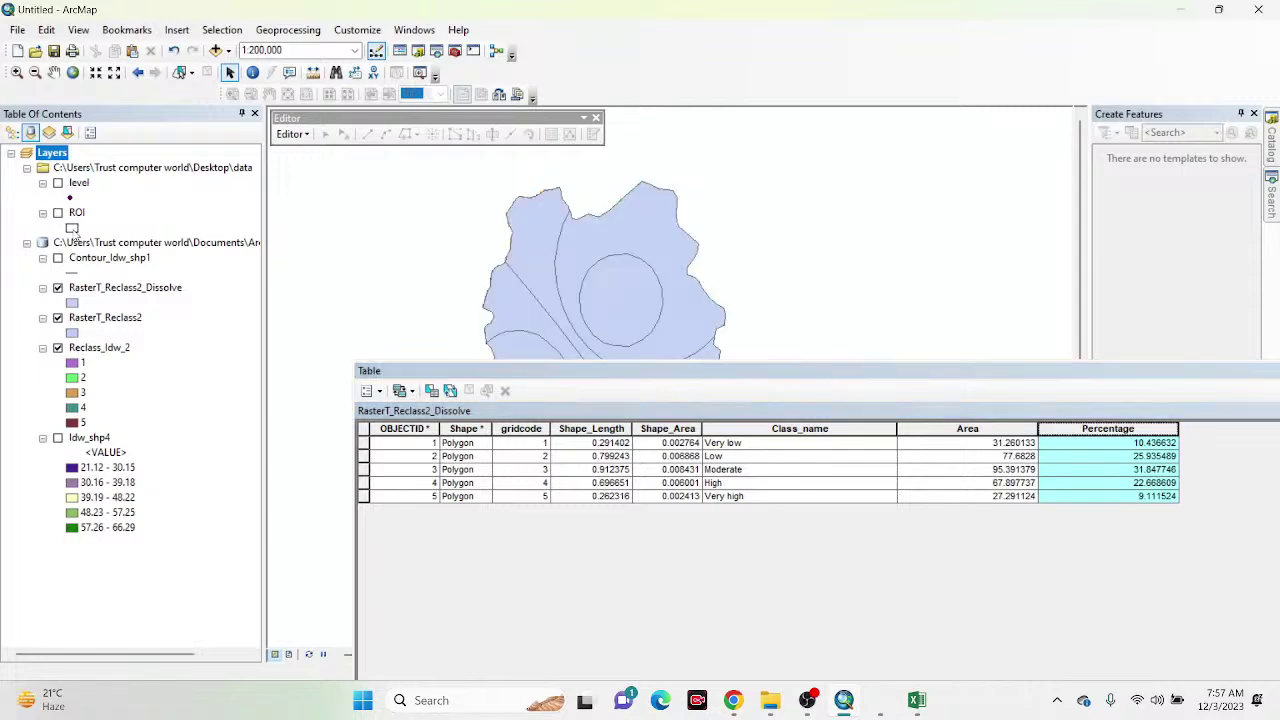
left_click(58, 288)
left_click(58, 318)
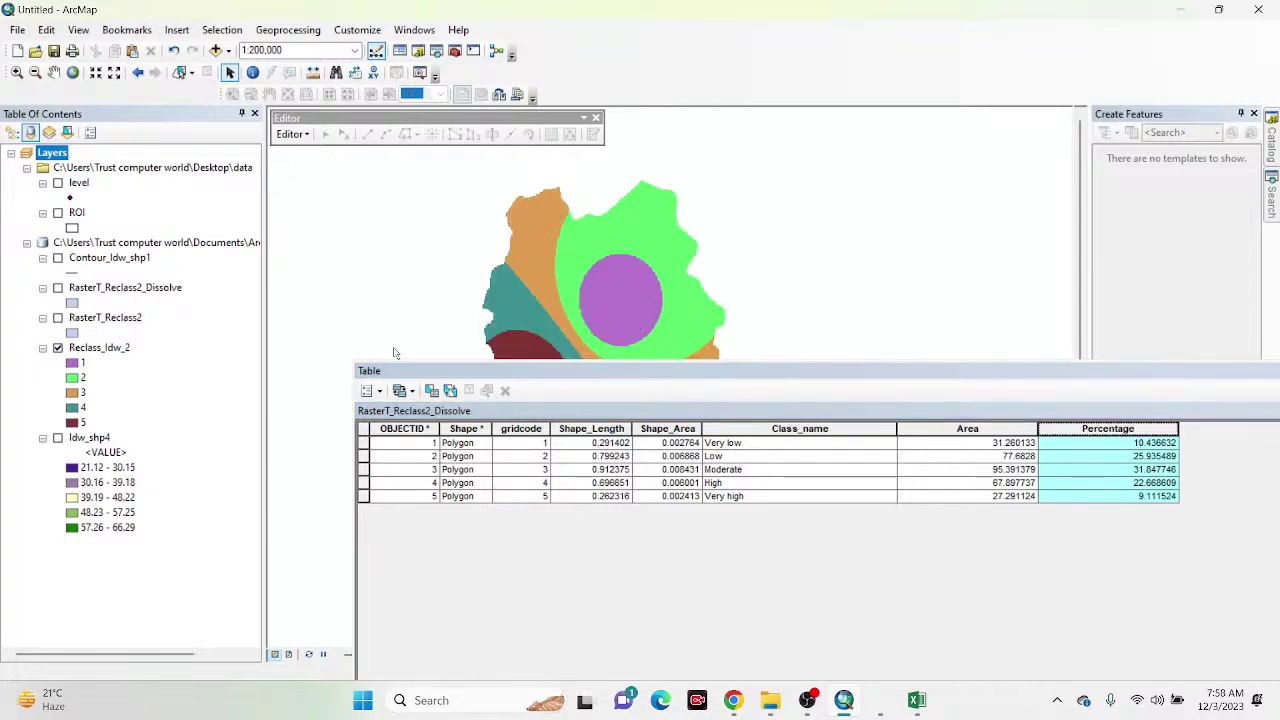
left_click(58, 348)
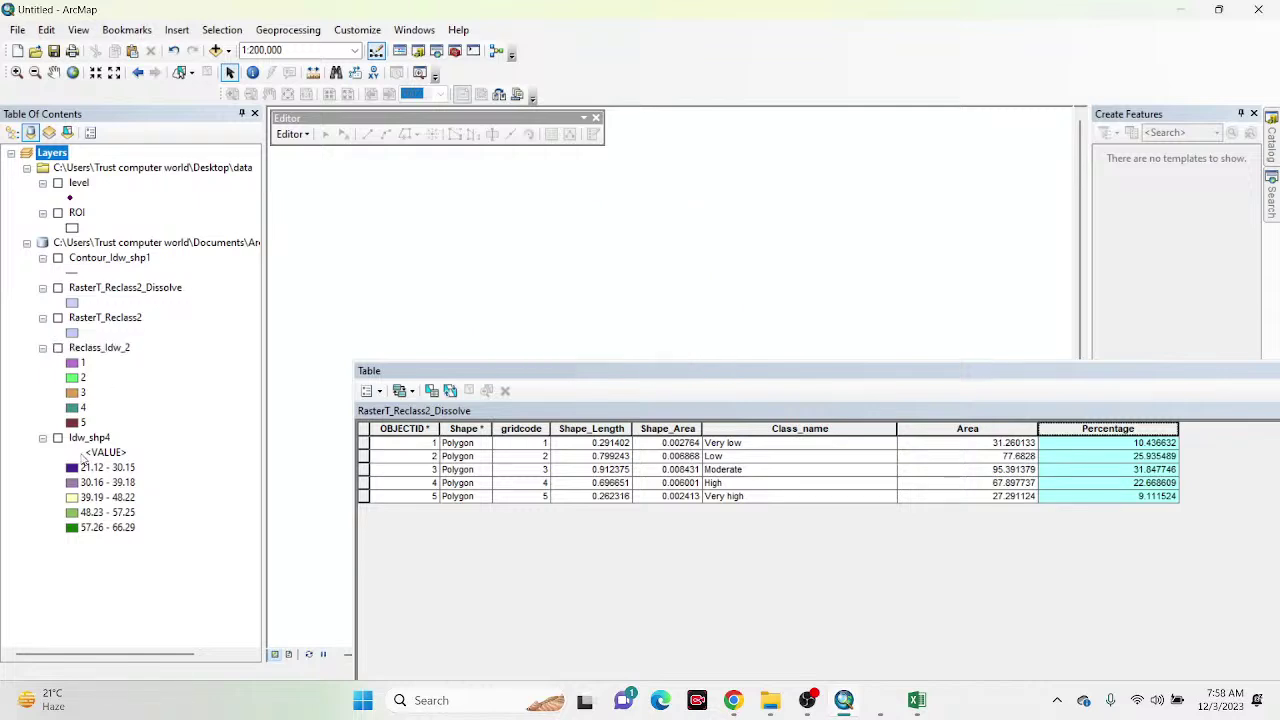
left_click(58, 438)
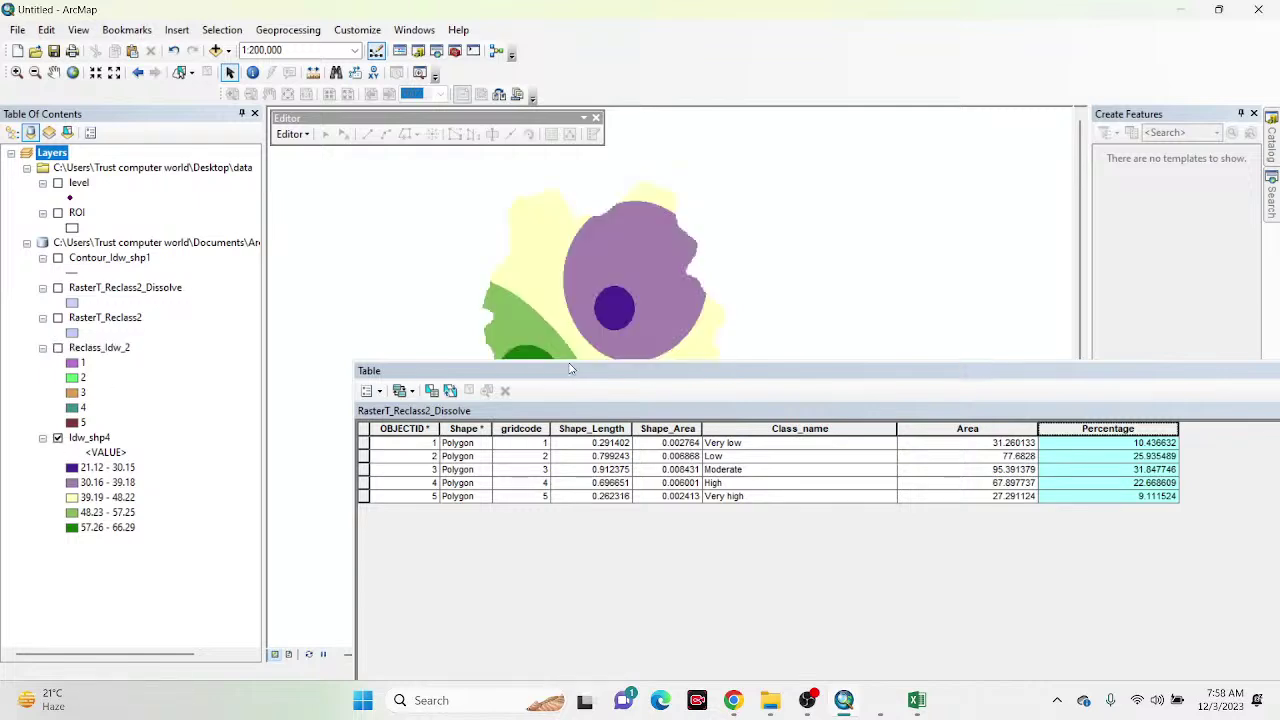
Step: Reposition the dissolved polygons' attribute table to reach its window controls, and close it to uncover the whole map
left_click_drag(570, 368, 572, 386)
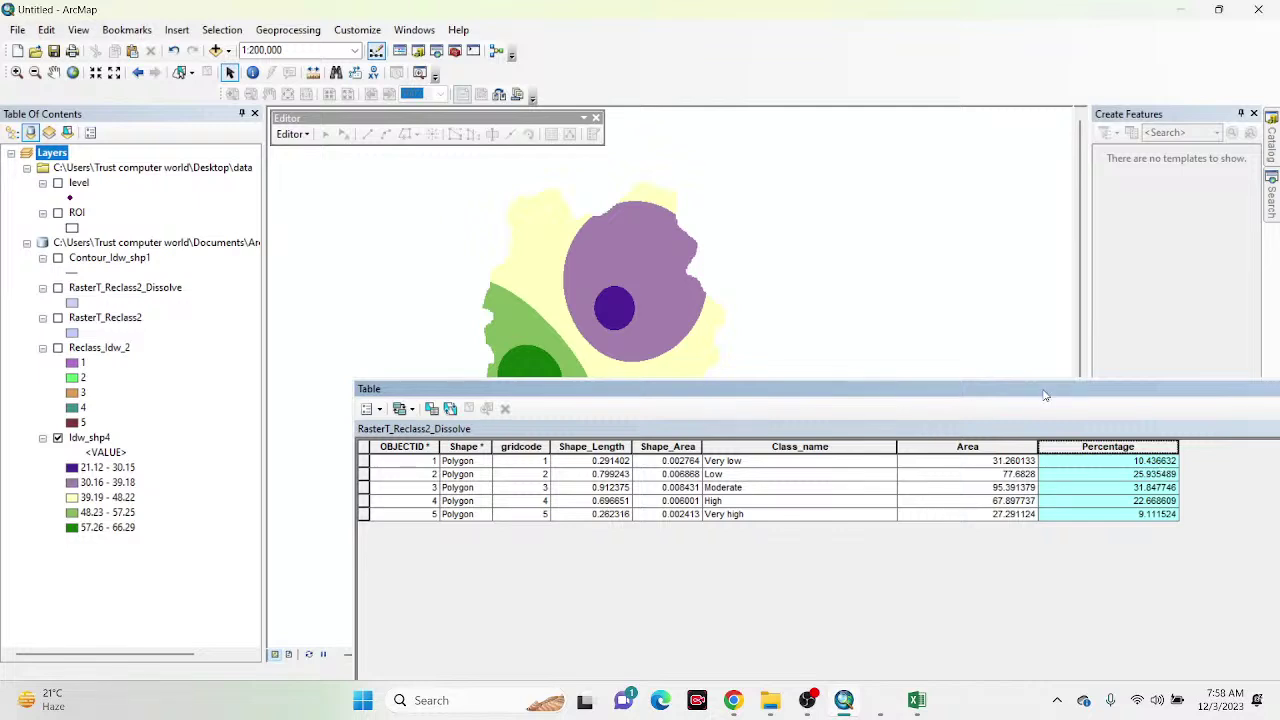
left_click_drag(1044, 395, 632, 637)
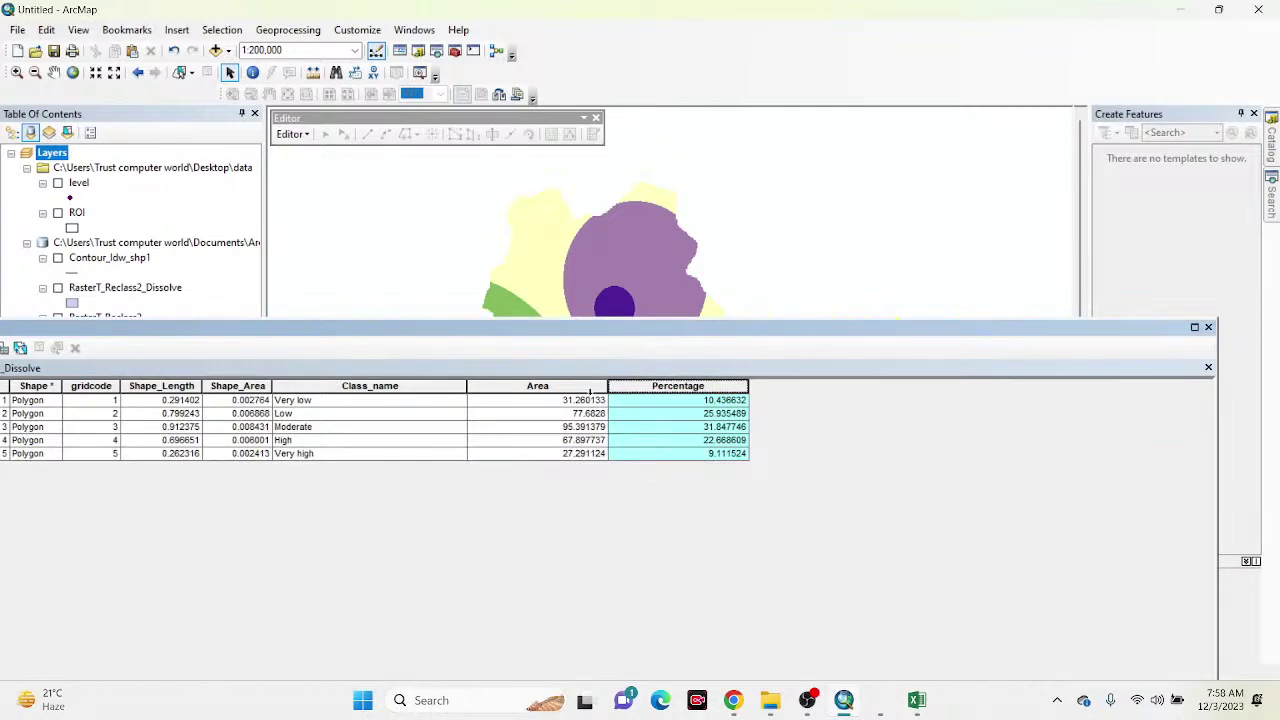
left_click(1207, 328)
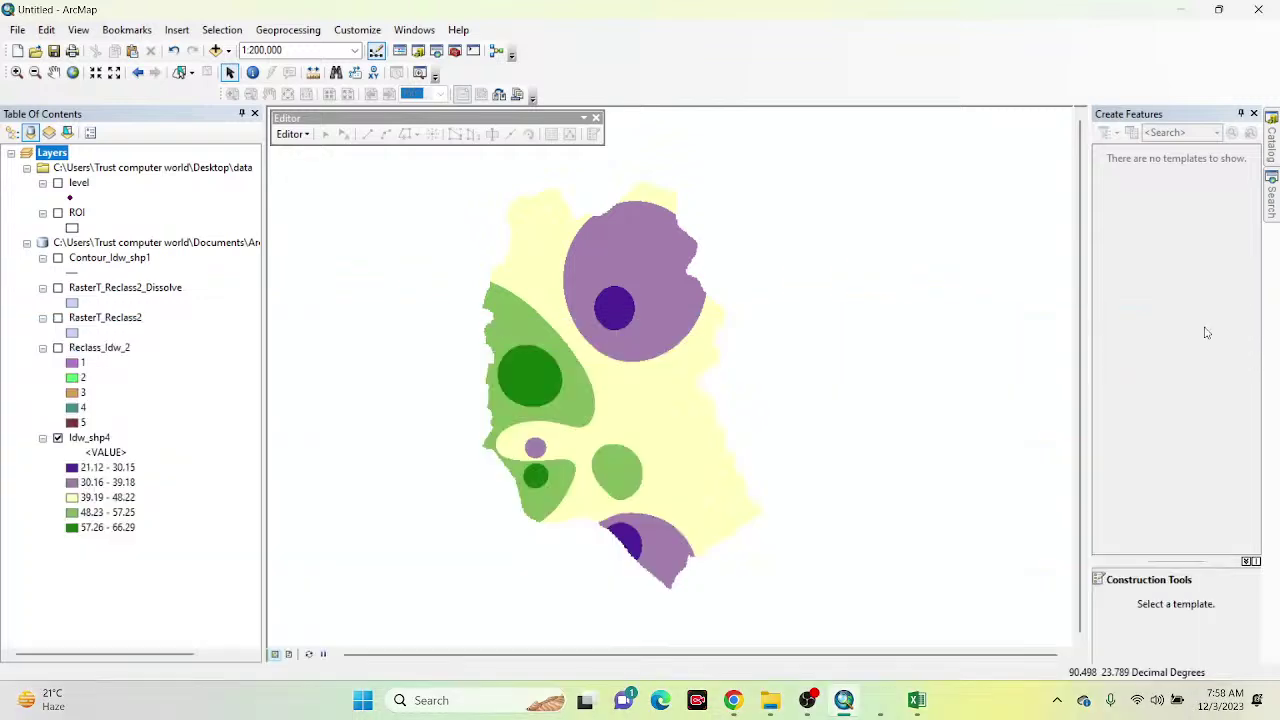